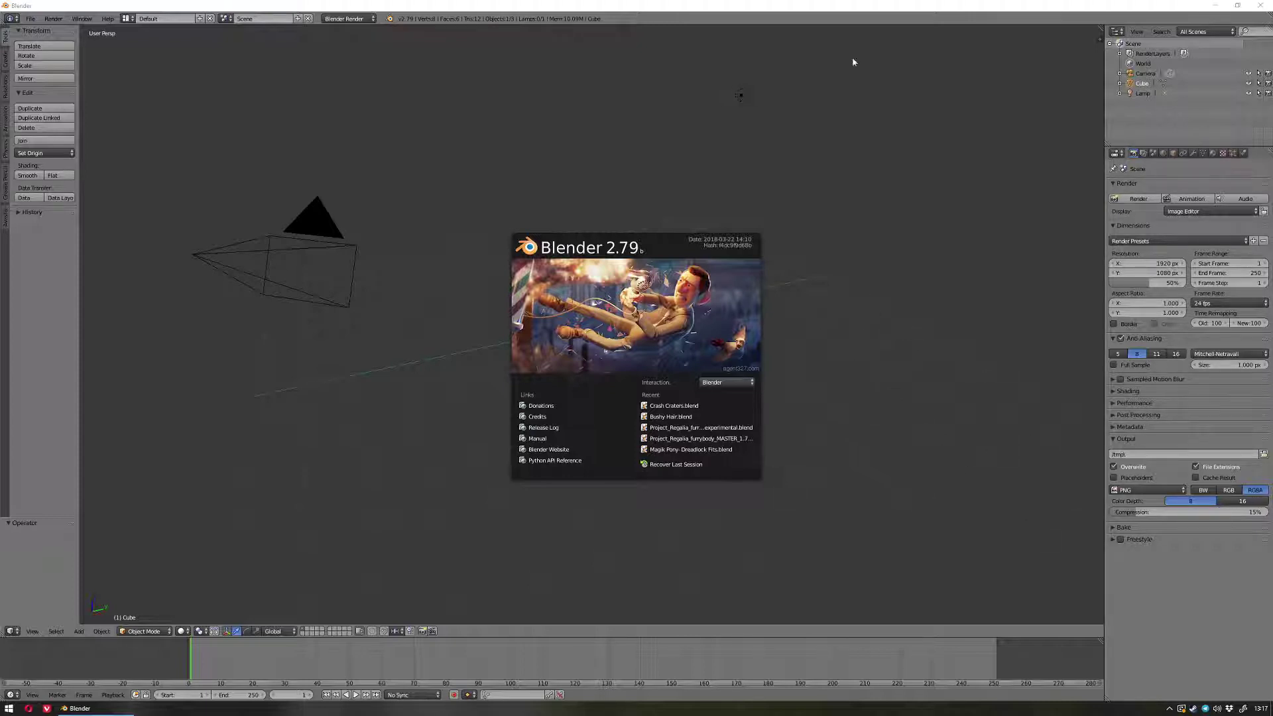
# - Dismiss the splash screen and join the 3D viewport over the timeline area to remove the timeline
pyautogui.click(829, 462)
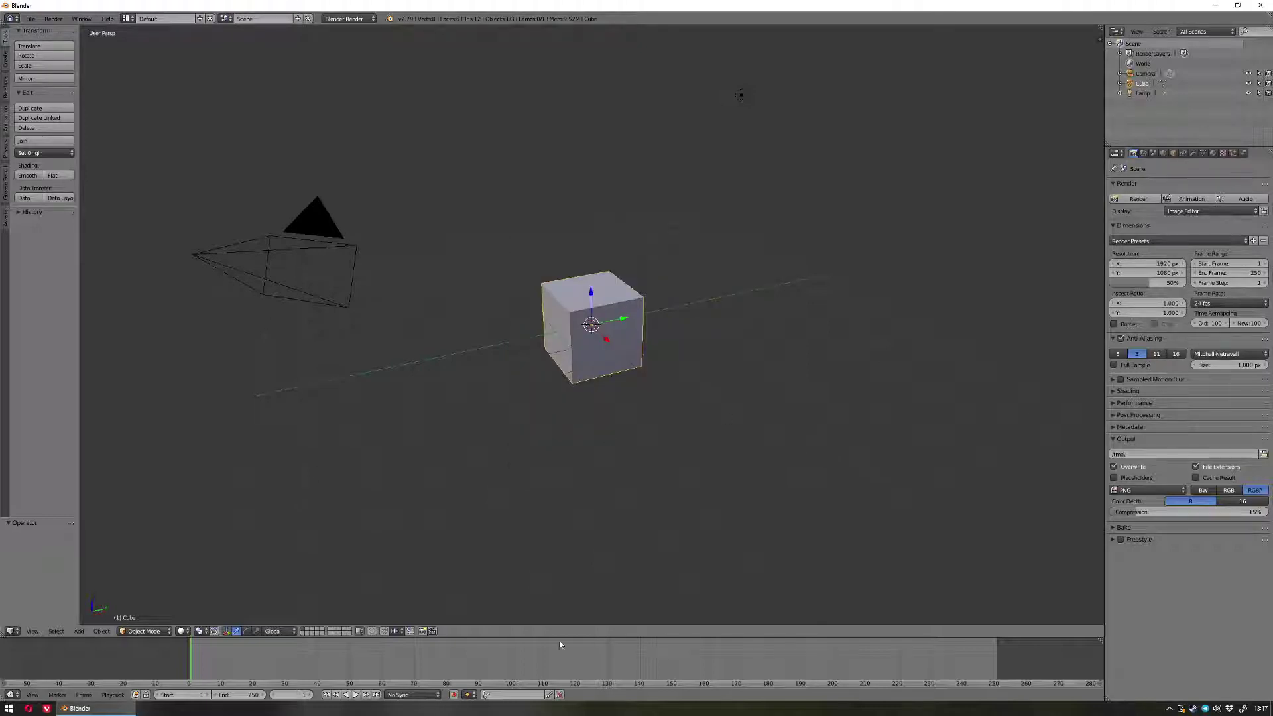
pyautogui.moveTo(586, 434); pyautogui.dragTo(572, 457, button='middle')
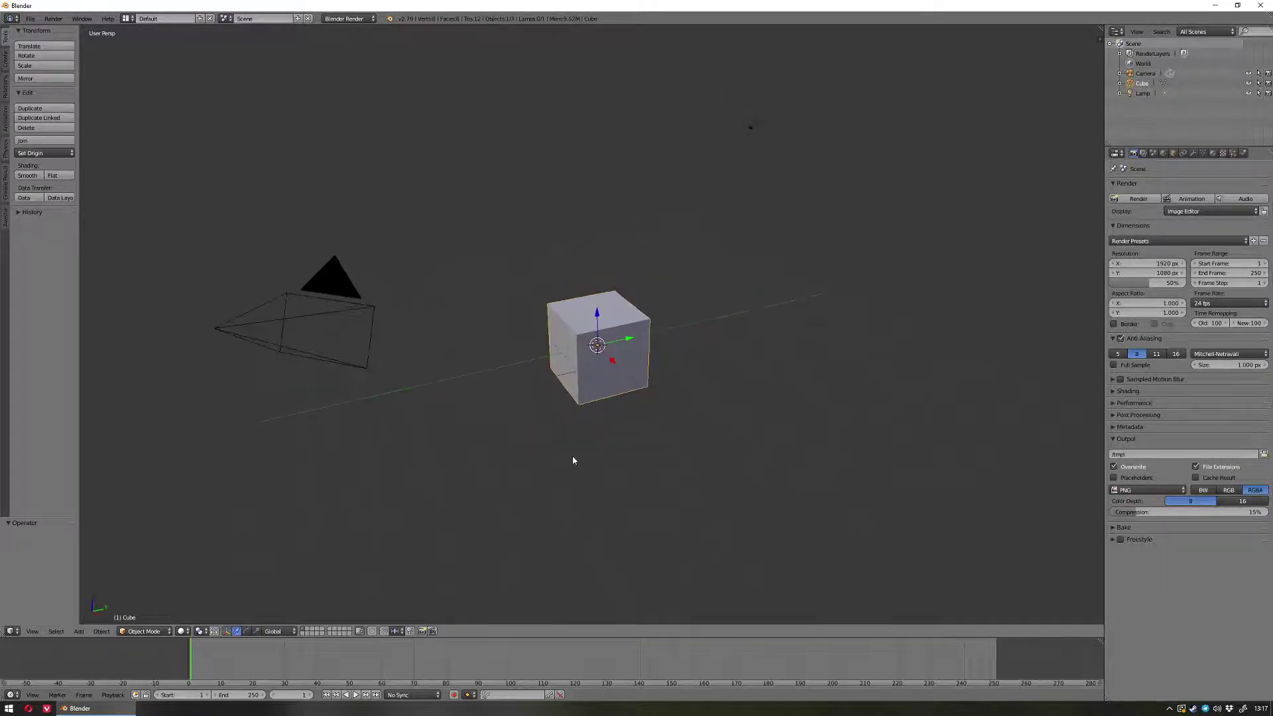
pyautogui.rightClick(696, 630)
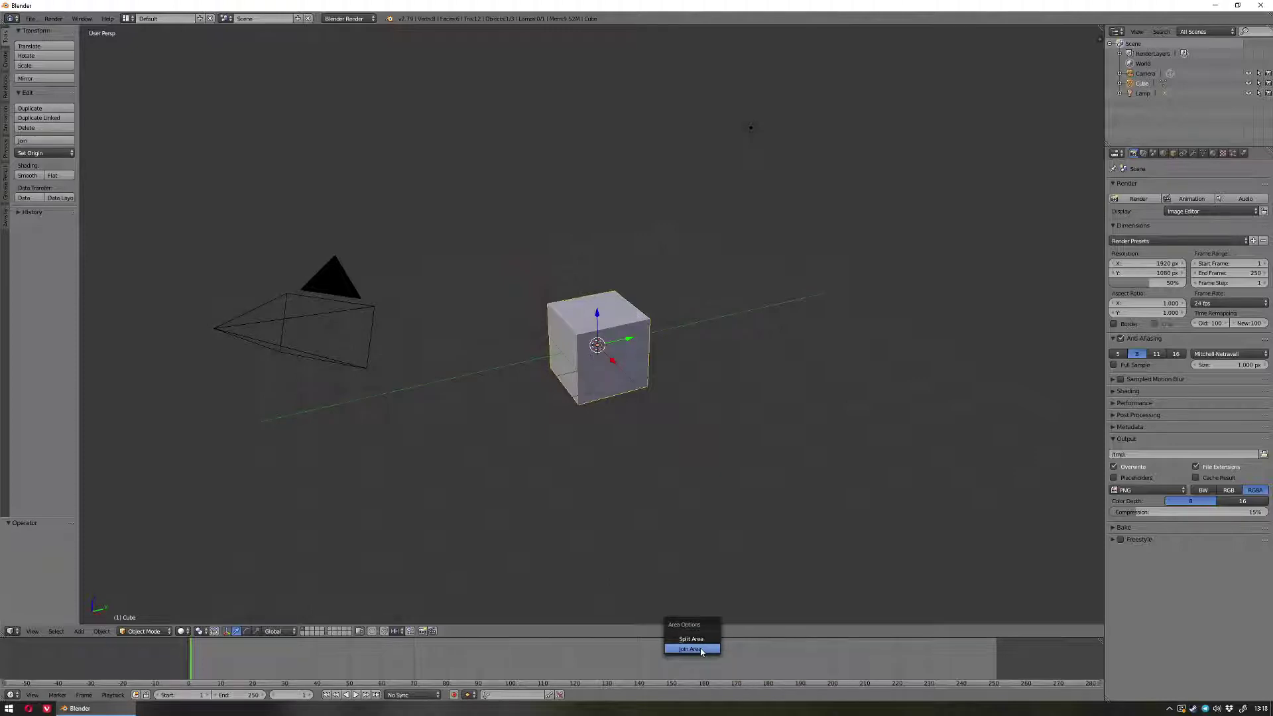
pyautogui.click(697, 649)
pyautogui.click(579, 665)
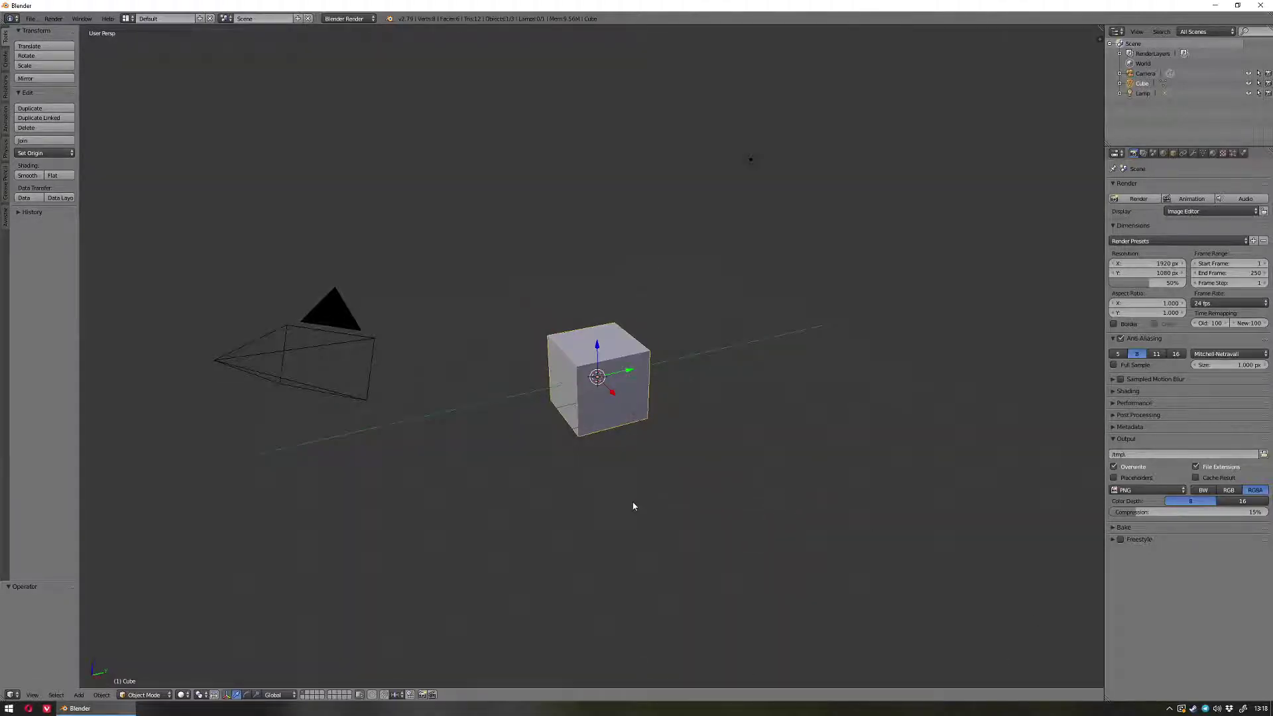
# - Delete all default objects from the scene: the camera, cube and lamp
pyautogui.press('a')
pyautogui.press('a')
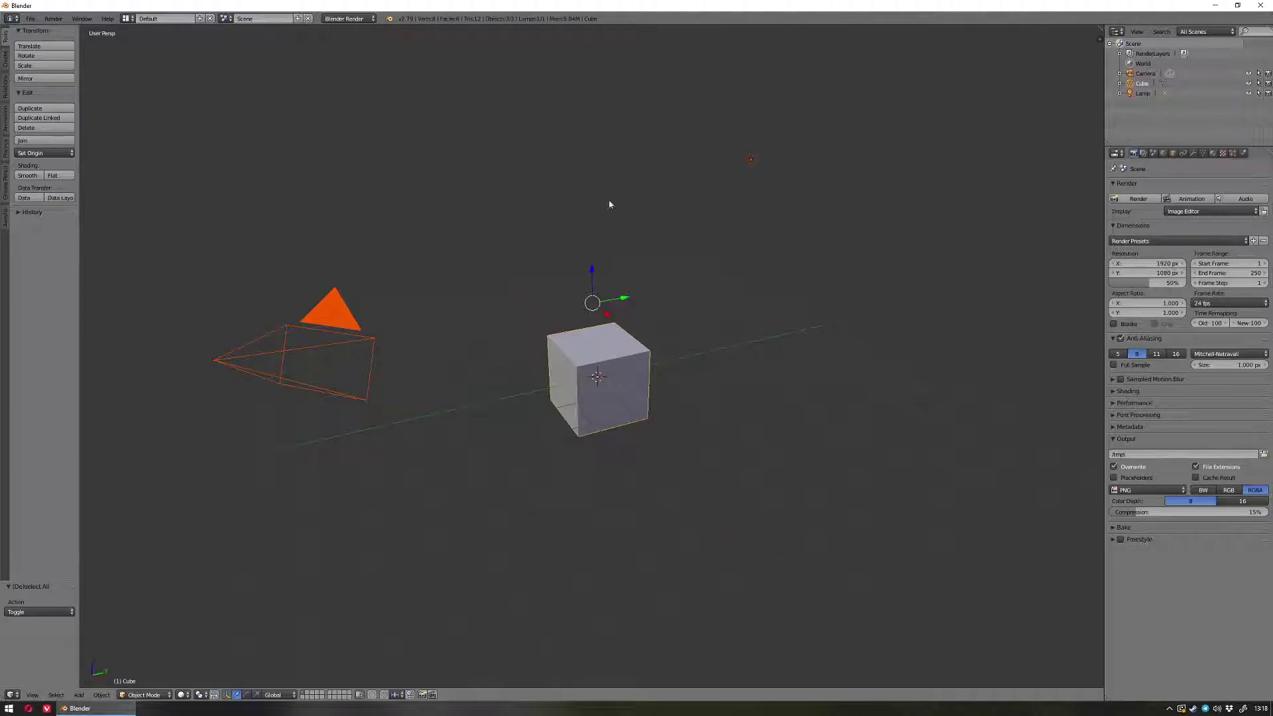
pyautogui.press('a')
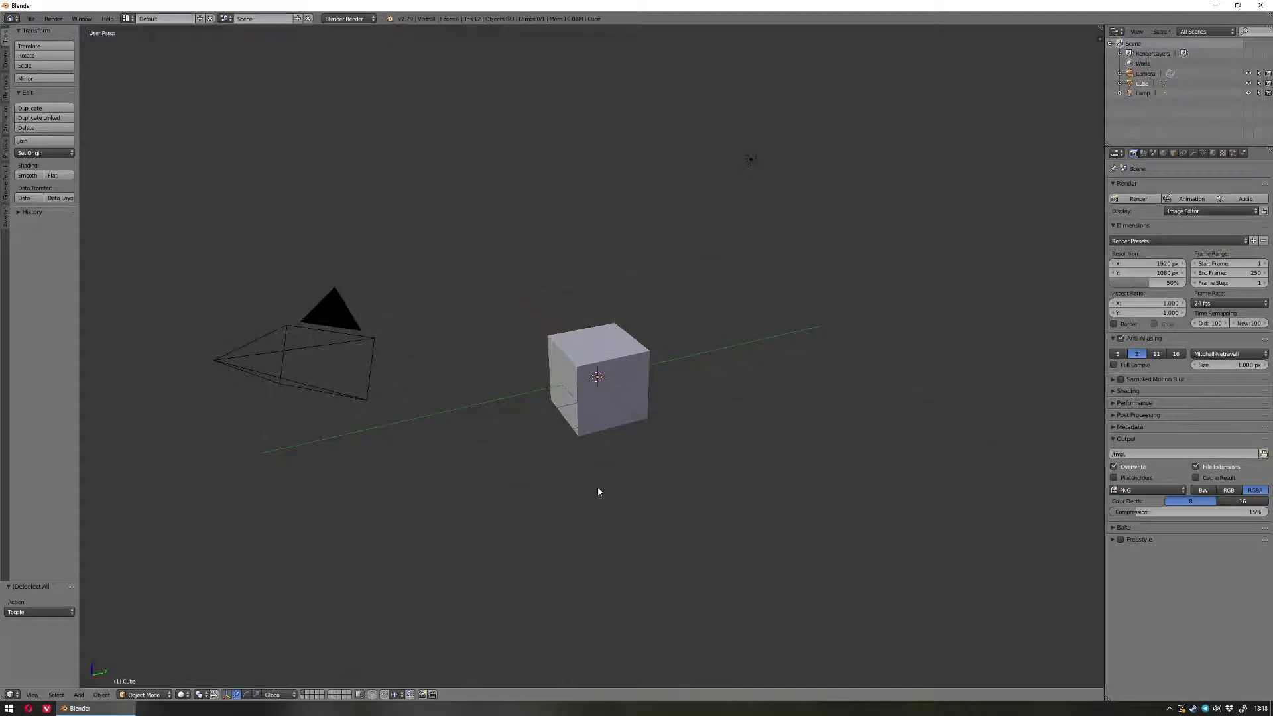
pyautogui.press('a')
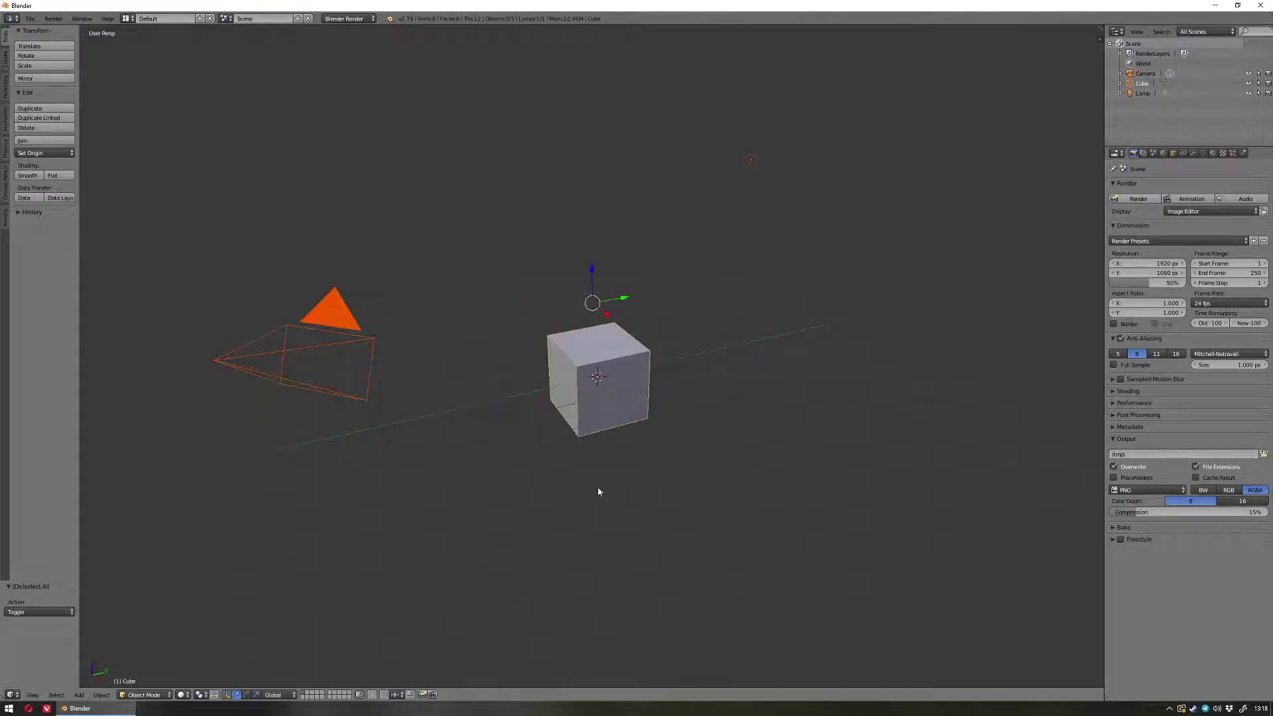
pyautogui.press('x')
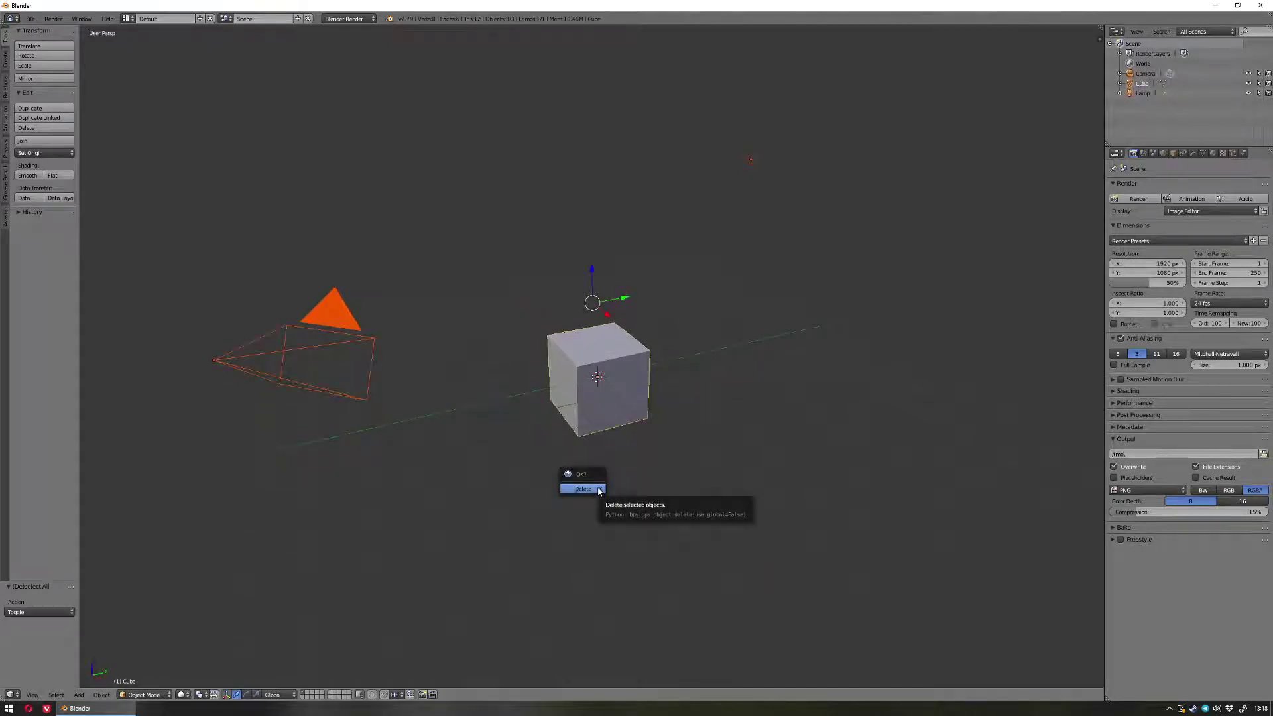
pyautogui.click(597, 489)
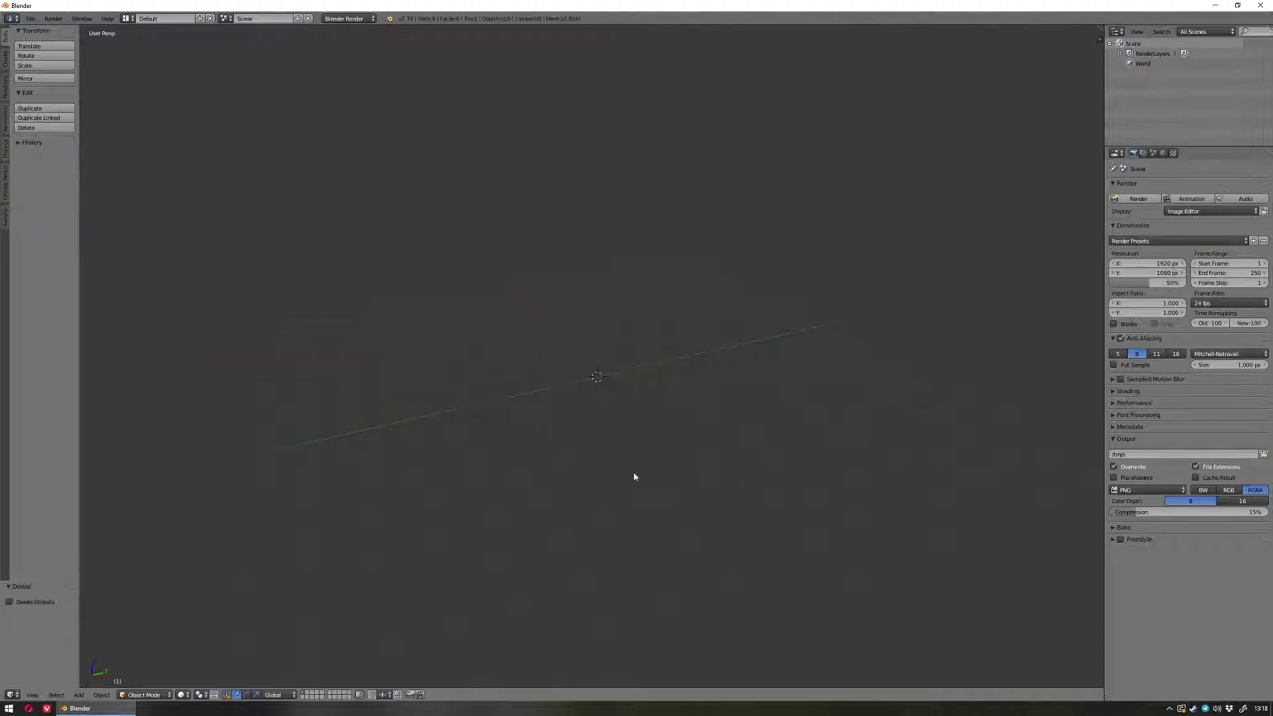
pyautogui.scroll(1, 613, 459)
pyautogui.hotkey('shift', 'a')
pyautogui.moveTo(614, 460)
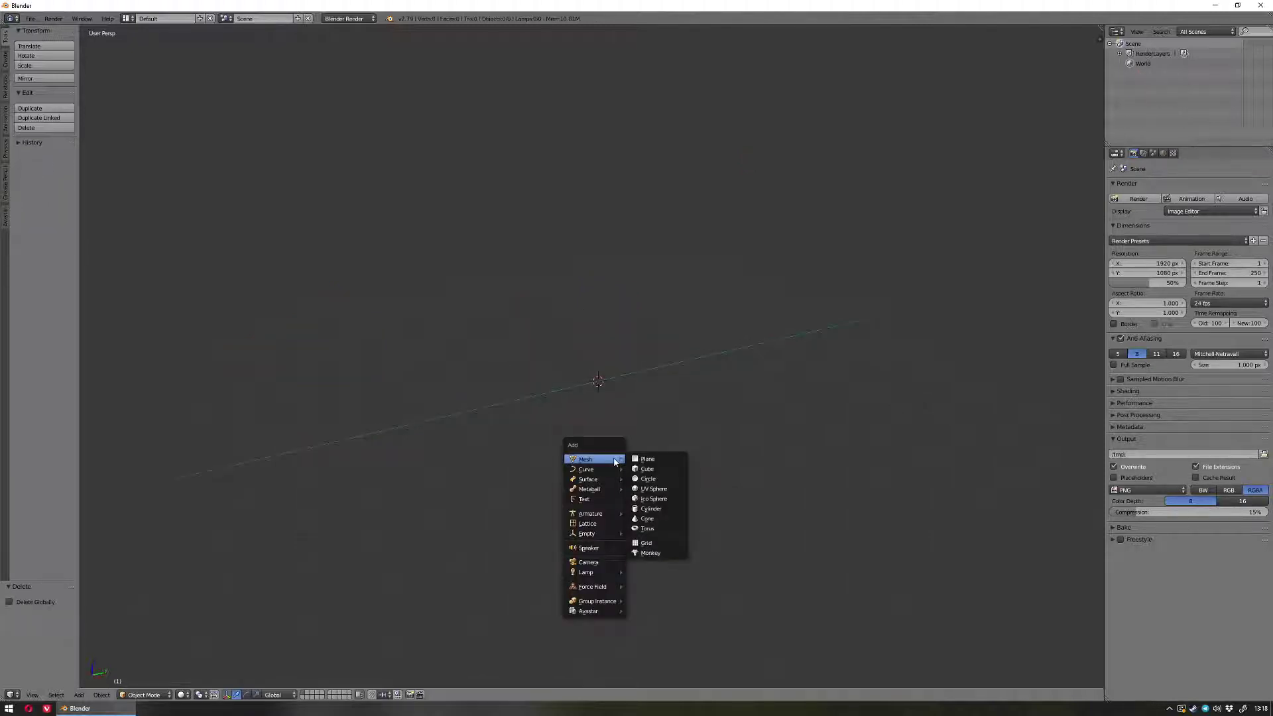
pyautogui.click(662, 470)
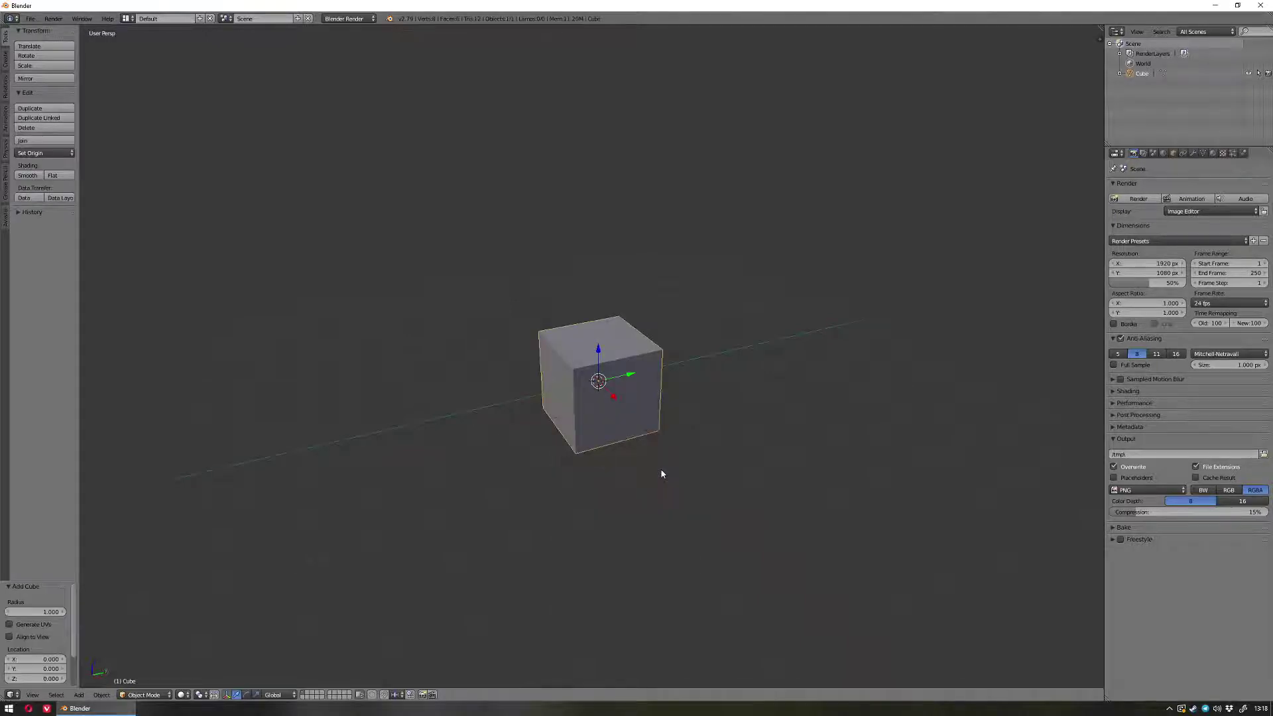
pyautogui.press('x')
pyautogui.click(662, 474)
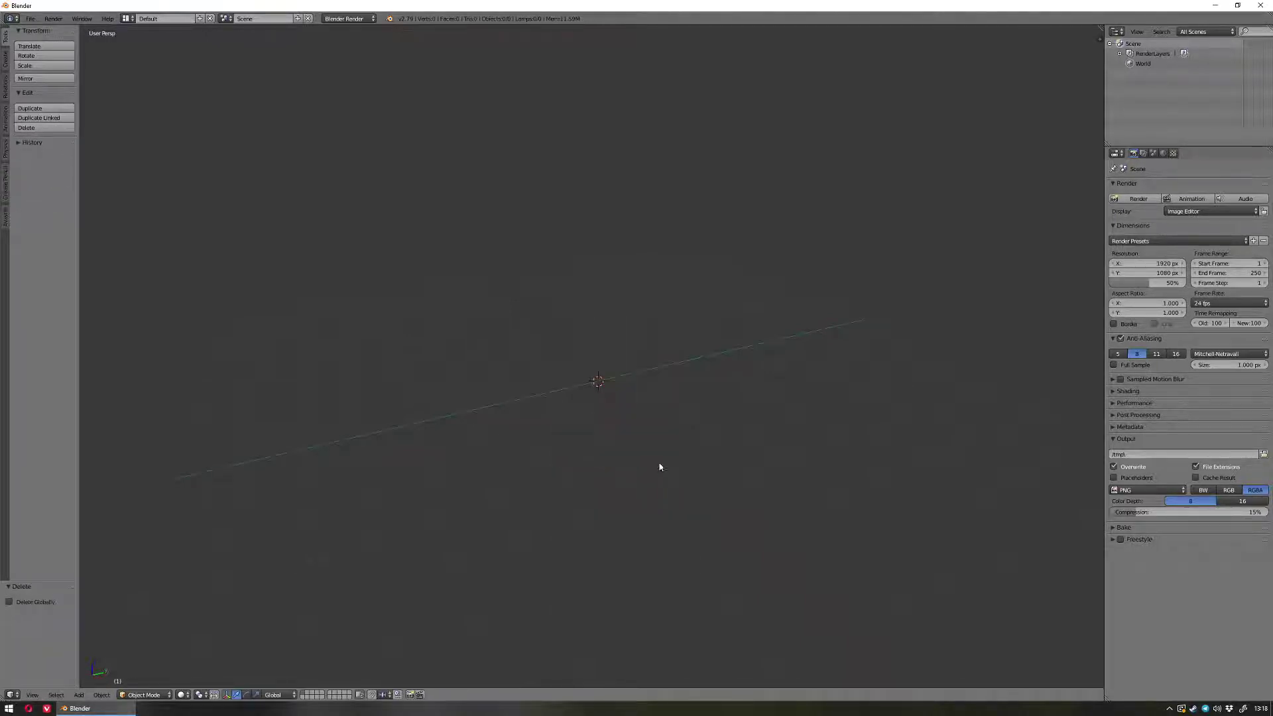
# - Add an Avastar character of the "extended - quad" type to the empty scene
pyautogui.scroll(2, 652, 445)
pyautogui.scroll(-1, 649, 445)
pyautogui.scroll(1, 649, 448)
pyautogui.hotkey('shift', 'a')
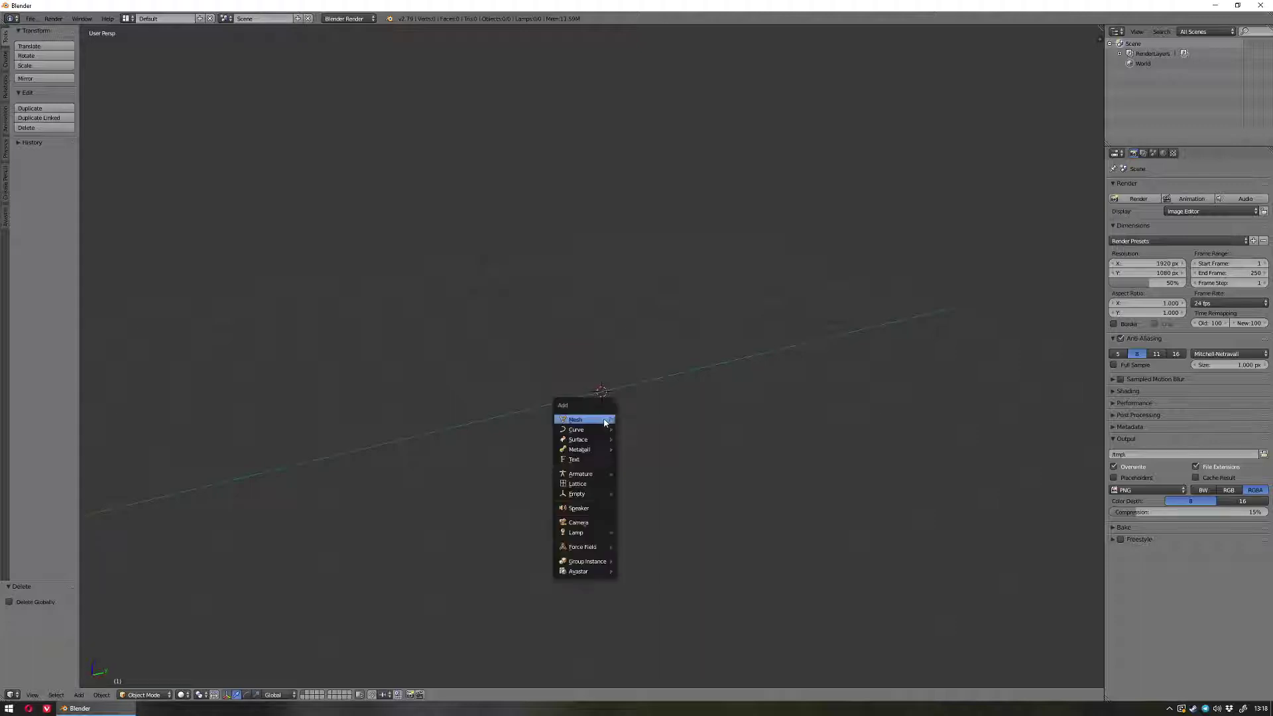
pyautogui.click(588, 574)
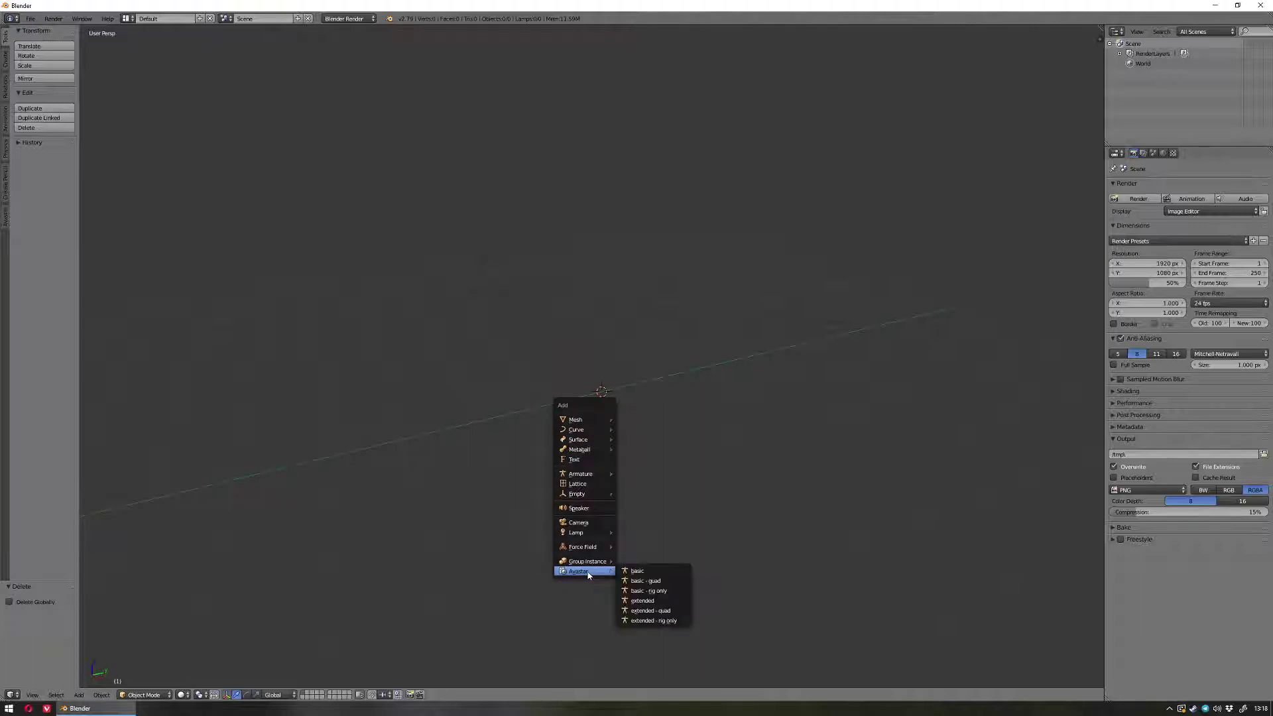
pyautogui.click(660, 610)
# - Switch the avatar from Pose Mode to Object Mode and hide its rig so only the body meshes show
pyautogui.moveTo(637, 378); pyautogui.dragTo(683, 369, button='middle')
pyautogui.scroll(5, 686, 364)
pyautogui.keyDown('shift'); pyautogui.moveTo(717, 273); pyautogui.dragTo(590, 436, button='middle'); pyautogui.keyUp('shift')
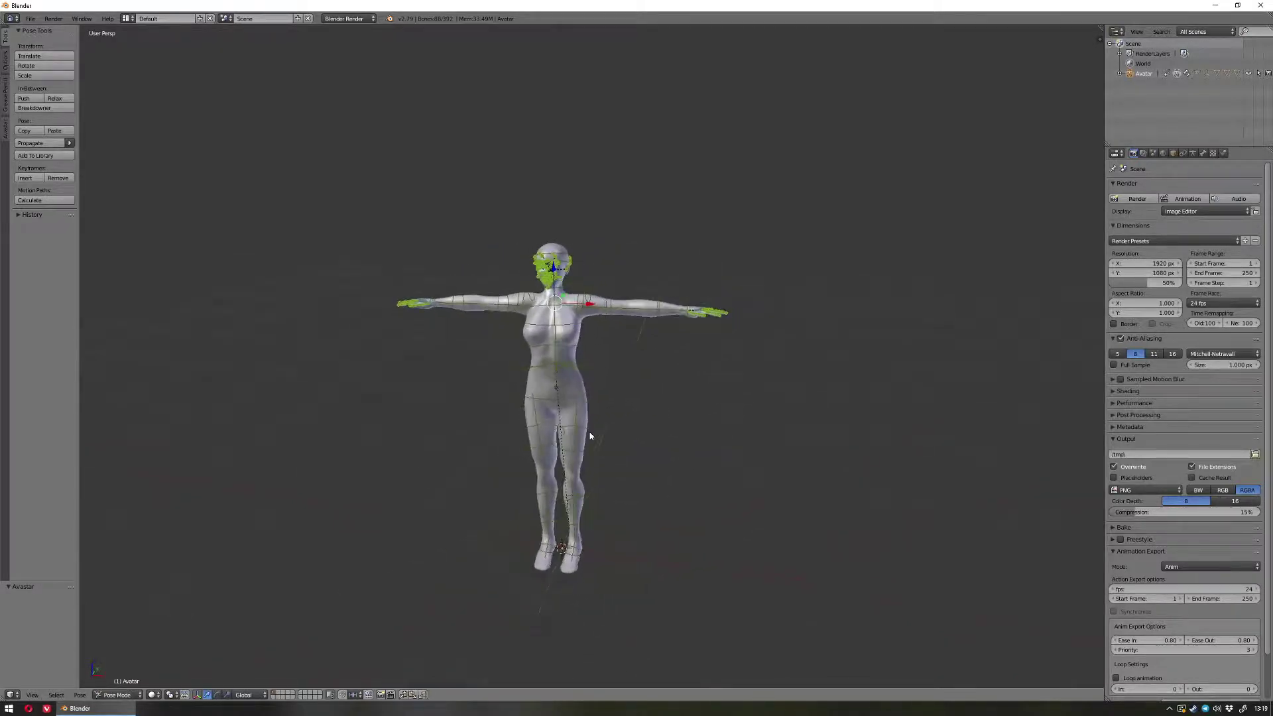
pyautogui.scroll(2, 590, 436)
pyautogui.click(122, 694)
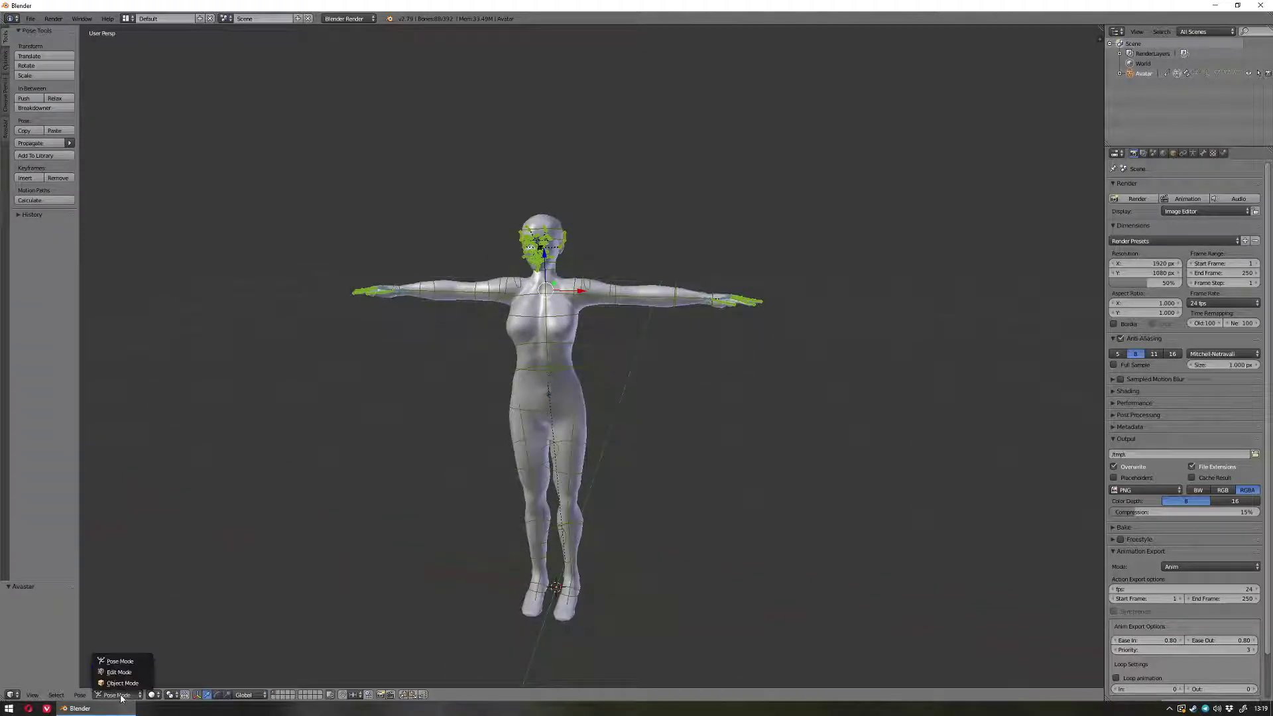
pyautogui.click(123, 683)
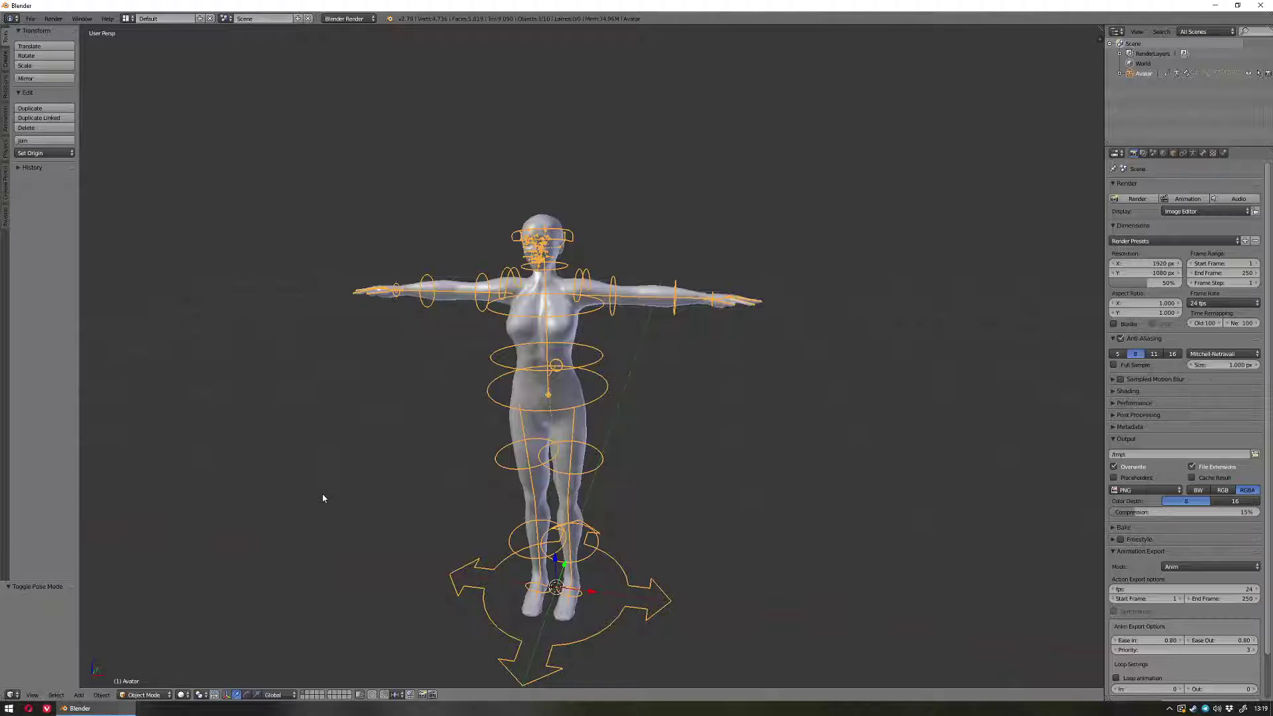
pyautogui.hotkey('ctrl', 'Tab')
pyautogui.hotkey('ctrl', 'Tab')
pyautogui.press('h')
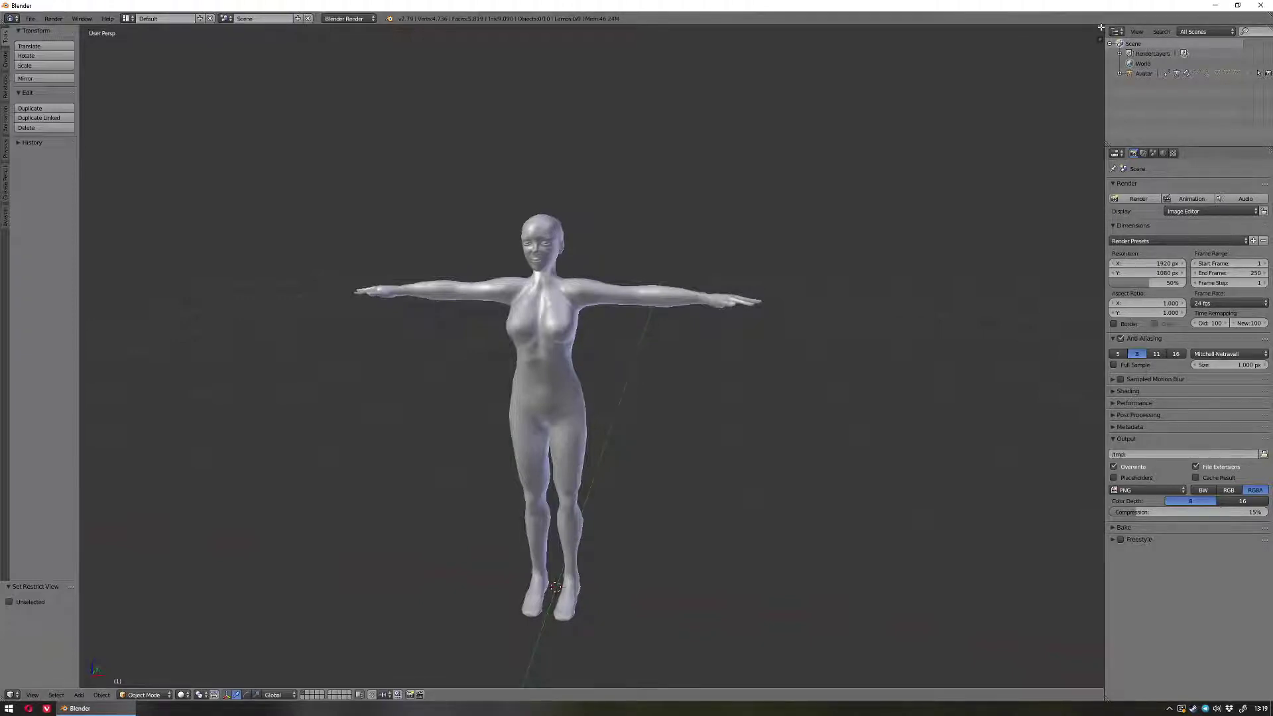
# - Split the 3D viewport into two side-by-side areas and hide the tool shelf in the new one
pyautogui.moveTo(1100, 28); pyautogui.dragTo(554, 331)
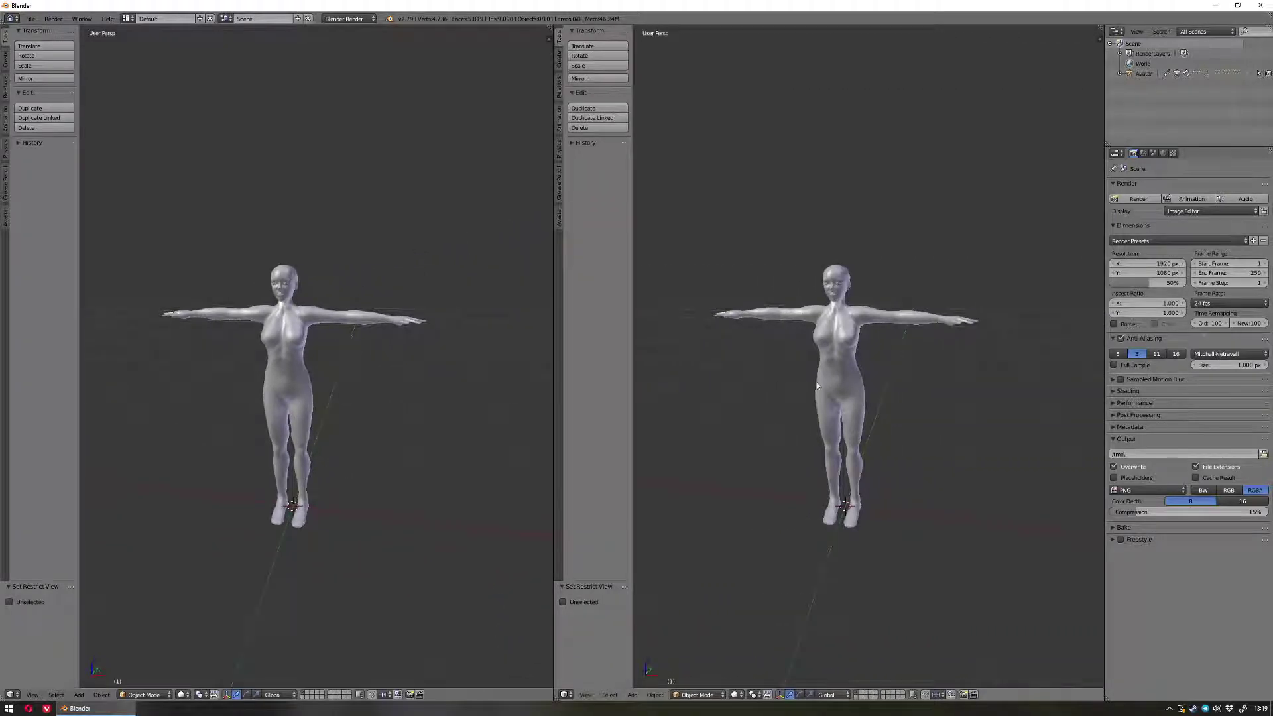
pyautogui.press('t')
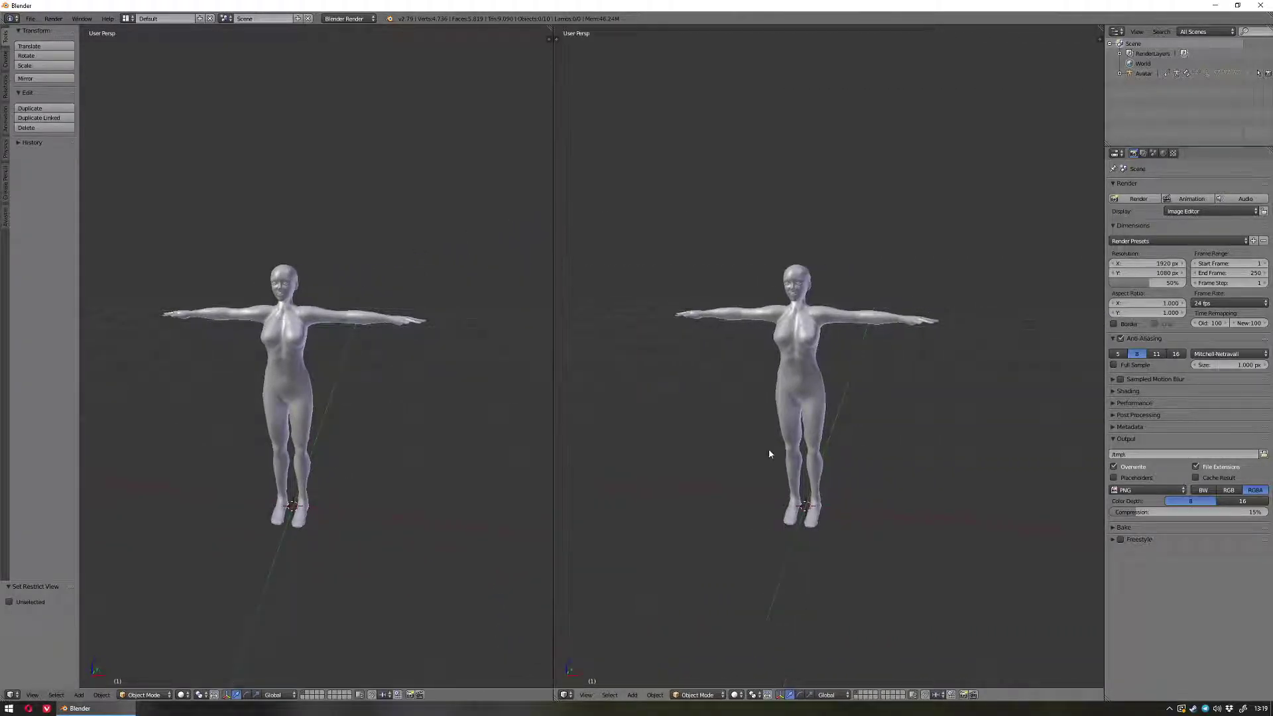
pyautogui.press('t')
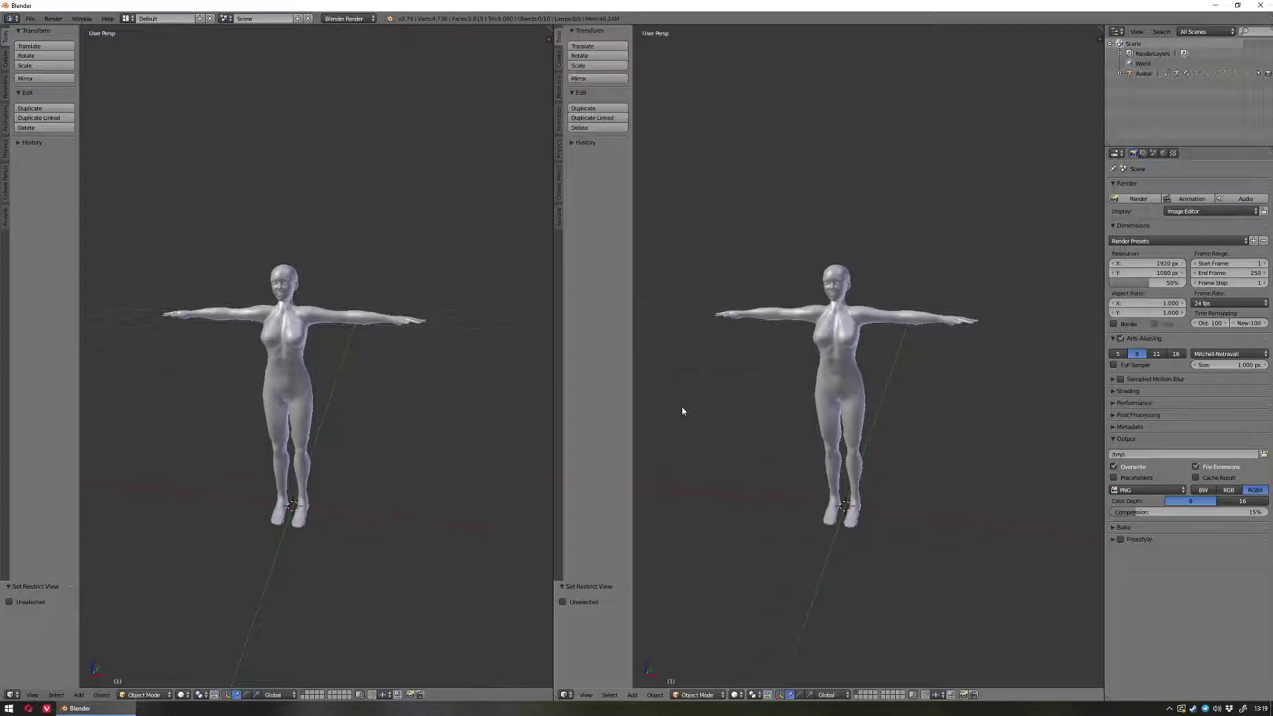
pyautogui.press('t')
pyautogui.press('t')
pyautogui.press('t')
pyautogui.press('t')
pyautogui.press('t')
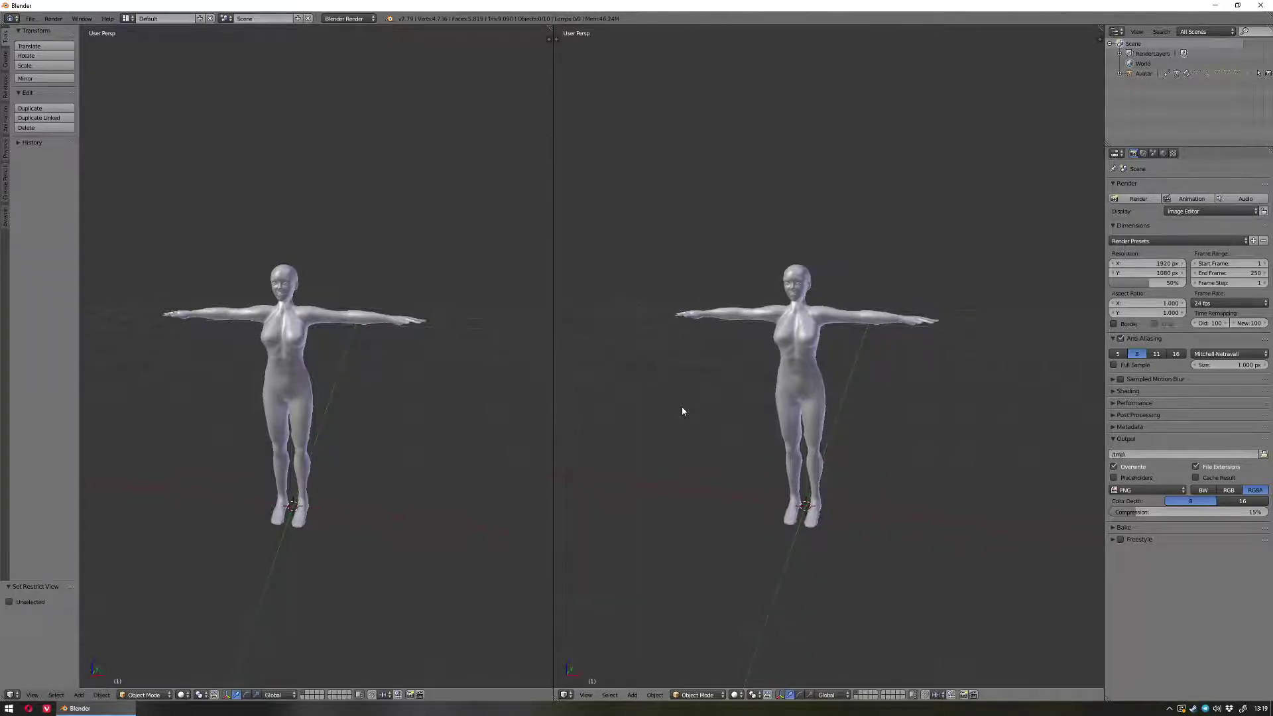
# - Change the new area to the UV/Image Editor and enlarge the 3D viewport with its tool shelf hidden
pyautogui.click(566, 695)
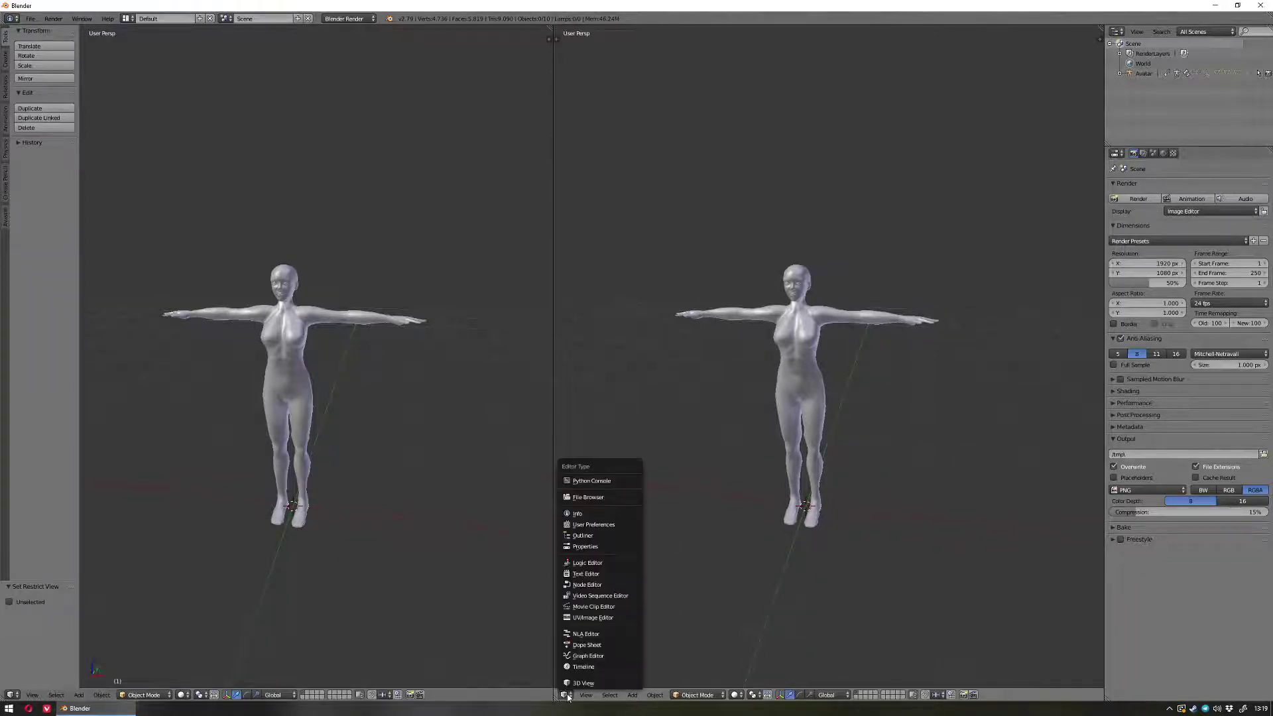
pyautogui.click(593, 619)
pyautogui.scroll(1, 749, 423)
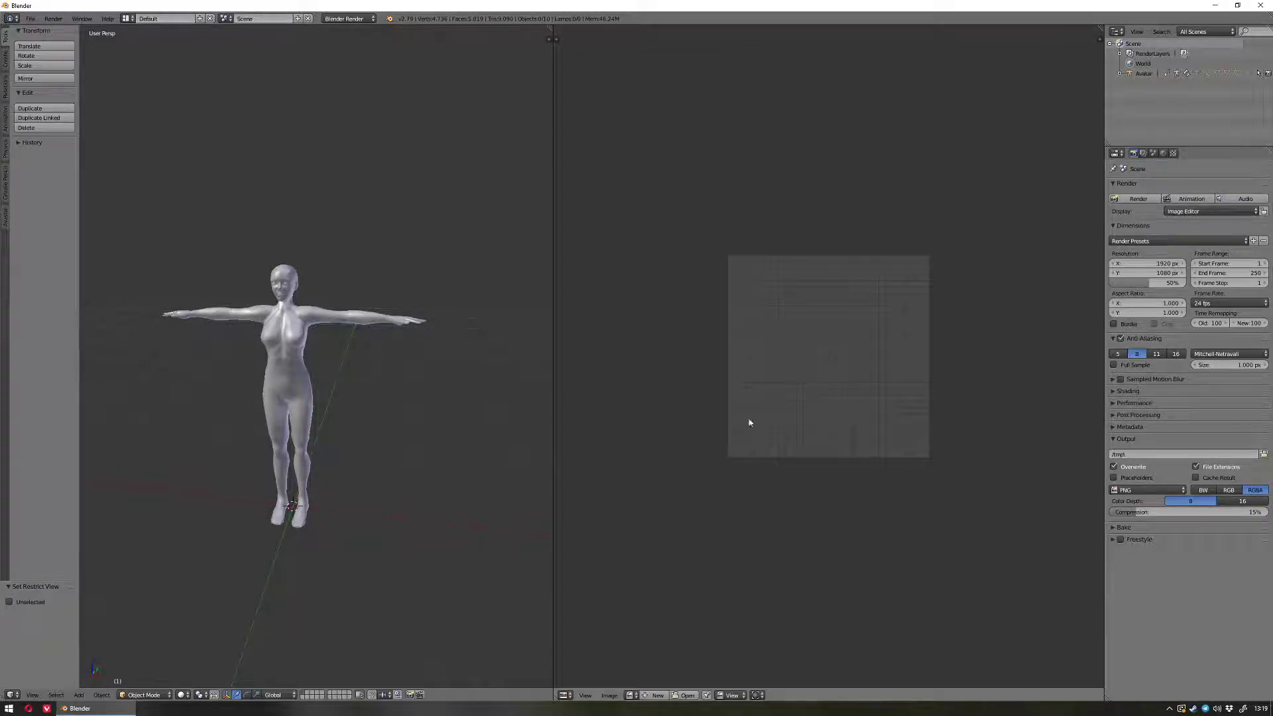
pyautogui.moveTo(551, 398); pyautogui.dragTo(635, 398)
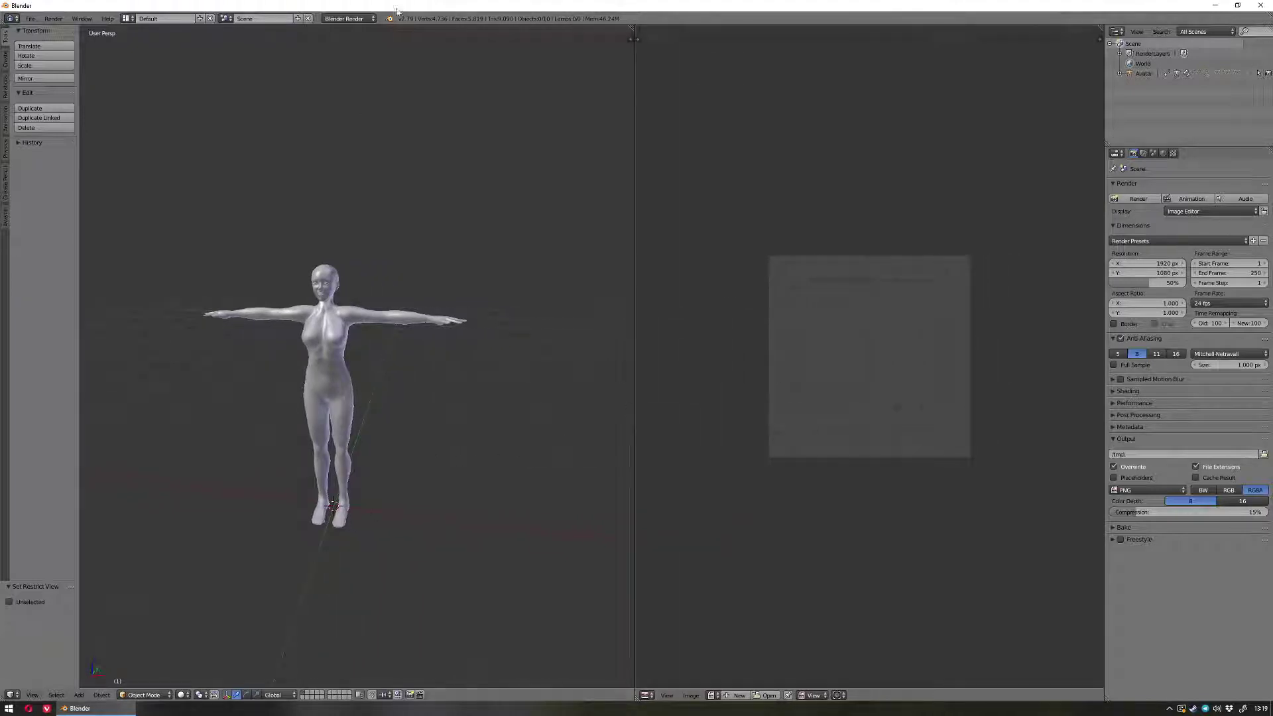
pyautogui.press('t')
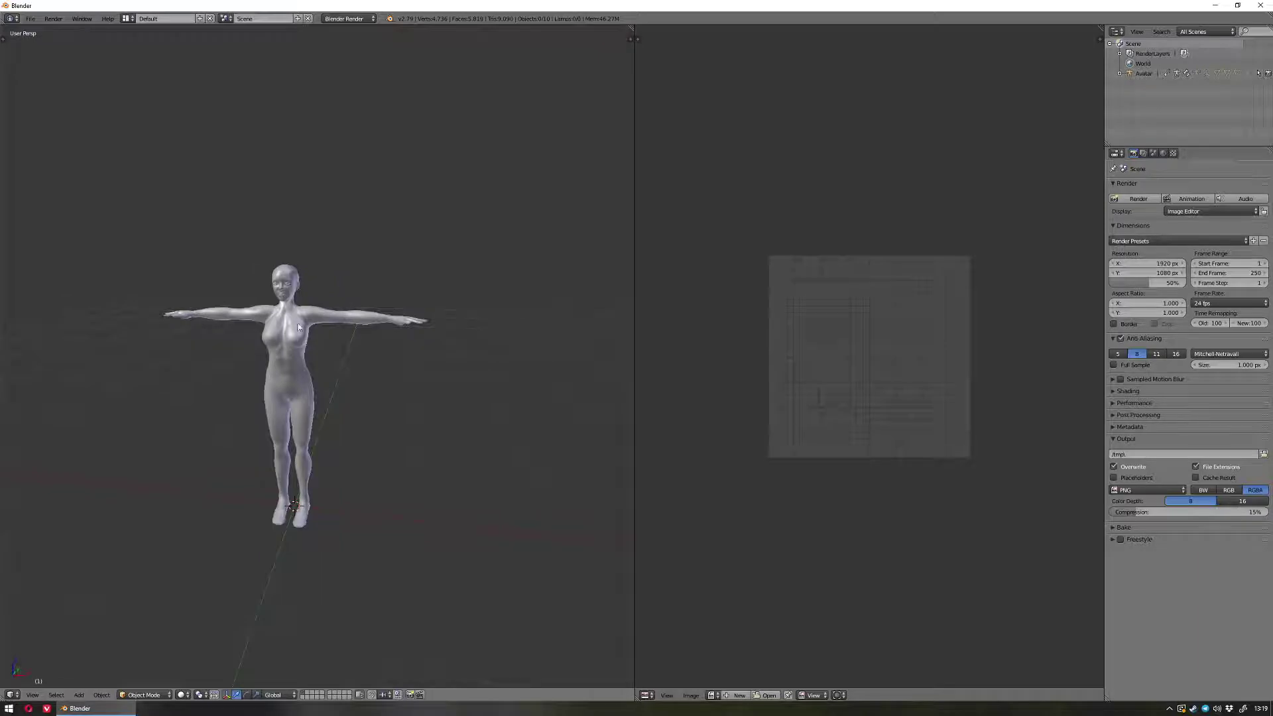
# - Select the avatar's lower body mesh and enter Edit Mode on it, accepting the Avastar warning
pyautogui.moveTo(302, 359); pyautogui.dragTo(353, 351, button='middle')
pyautogui.scroll(1, 372, 376)
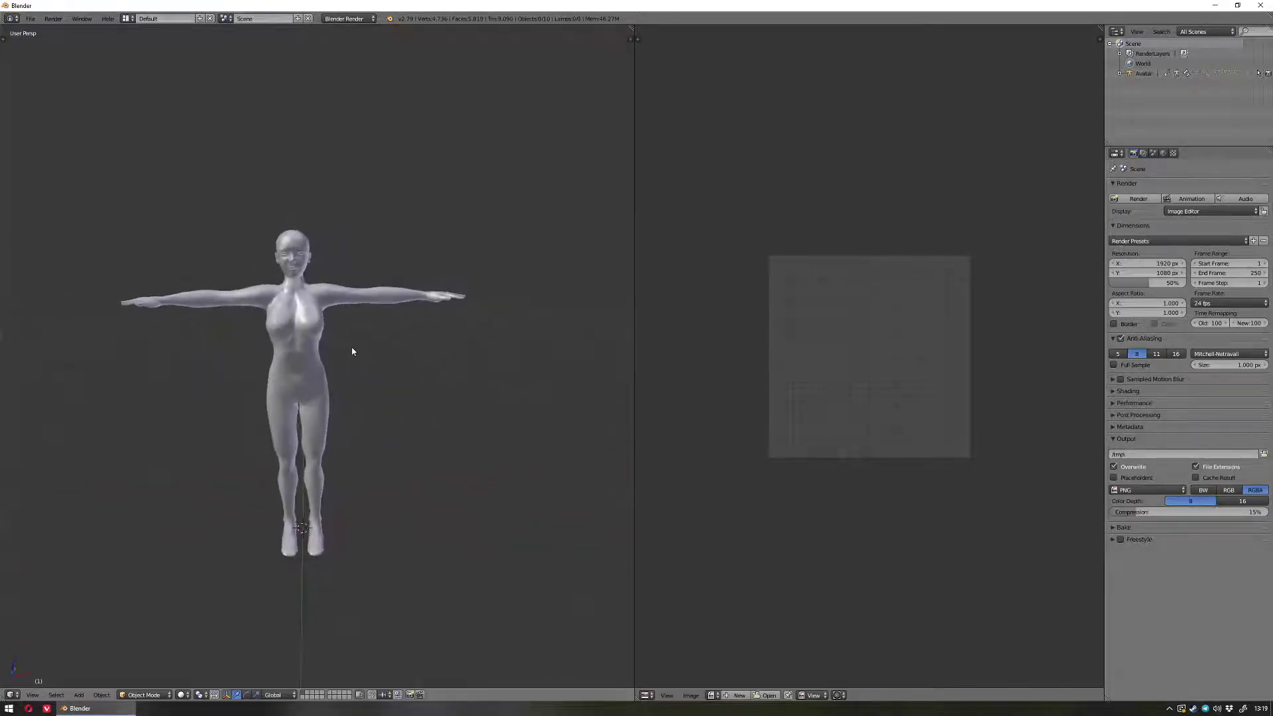
pyautogui.keyDown('shift'); pyautogui.moveTo(377, 438); pyautogui.dragTo(401, 445, button='middle'); pyautogui.keyUp('shift')
pyautogui.rightClick(358, 440)
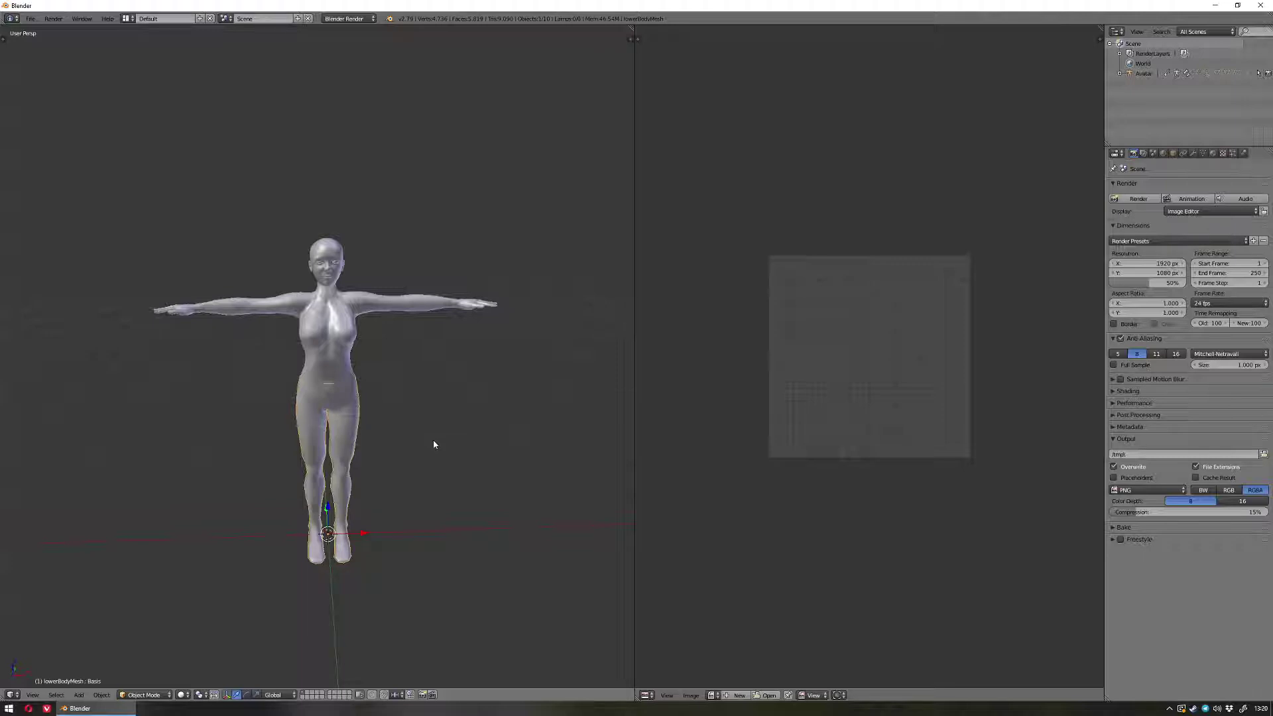
pyautogui.press('Tab')
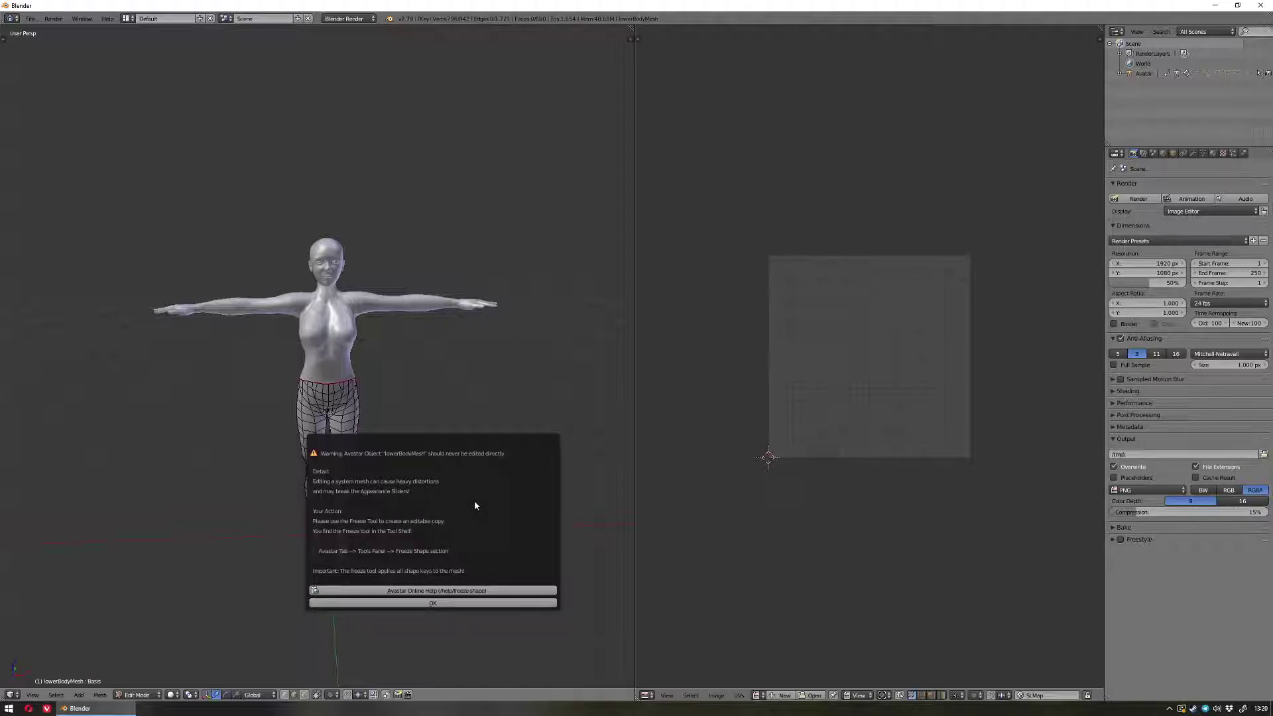
pyautogui.click(432, 603)
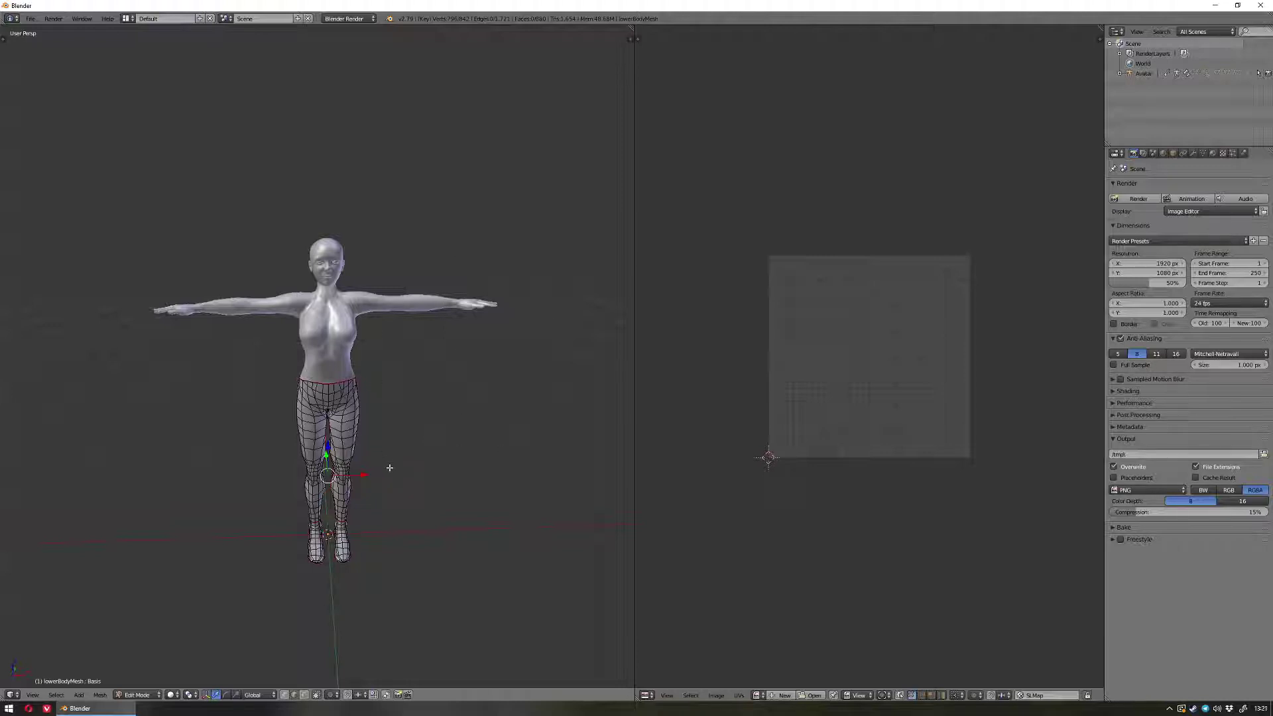
# - Select all of the lower body's vertices and UVs, and move the UV layout 256 along X, outside the image tile
pyautogui.press('a')
pyautogui.press('a')
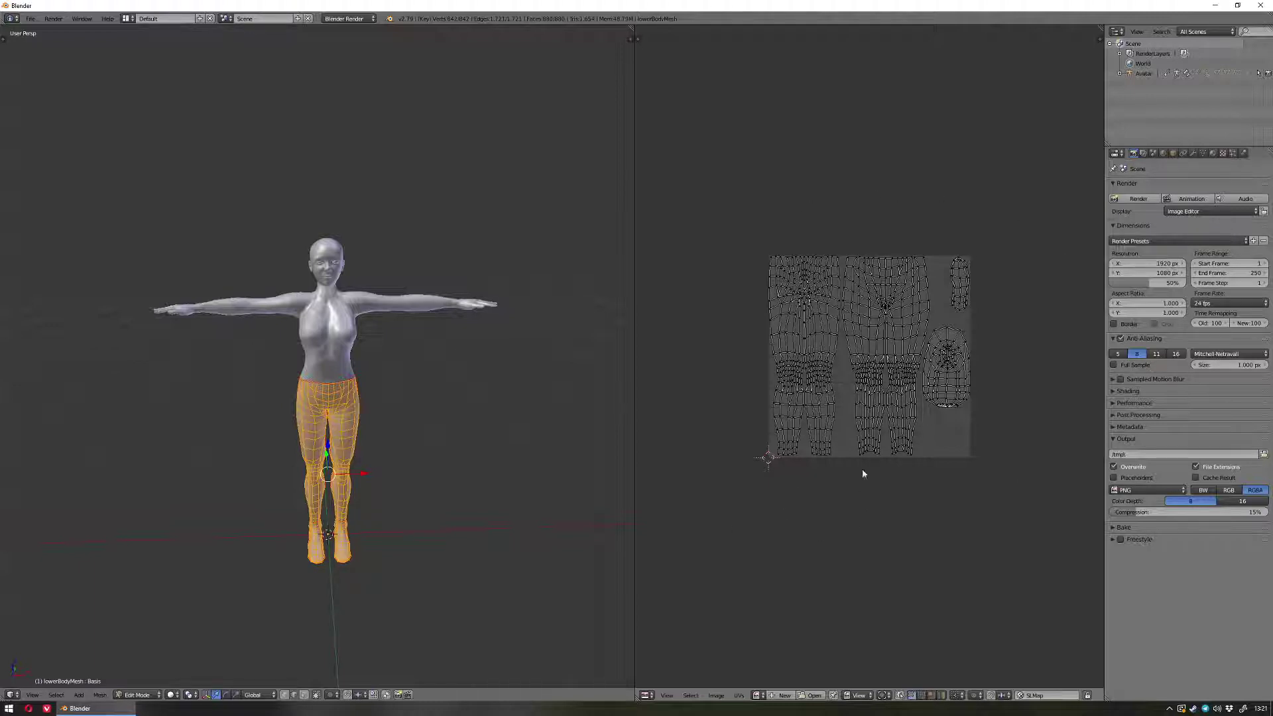
pyautogui.press('a')
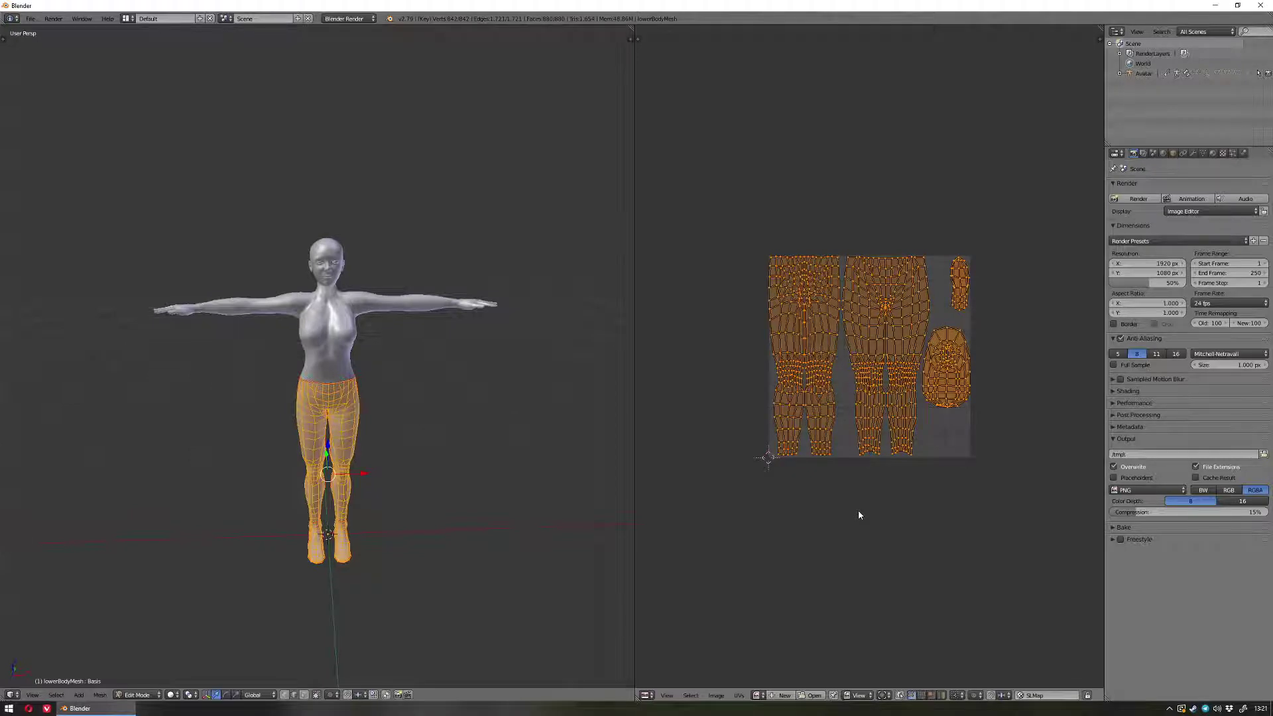
pyautogui.press('g')
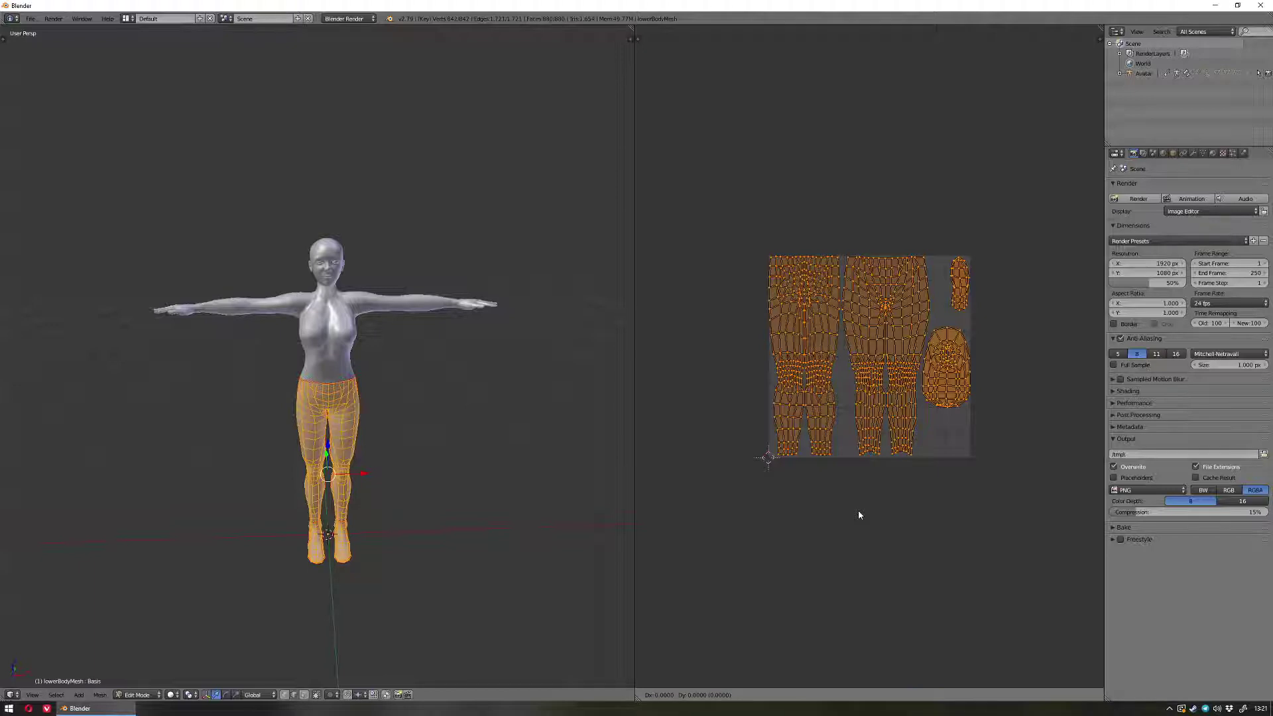
pyautogui.press('x')
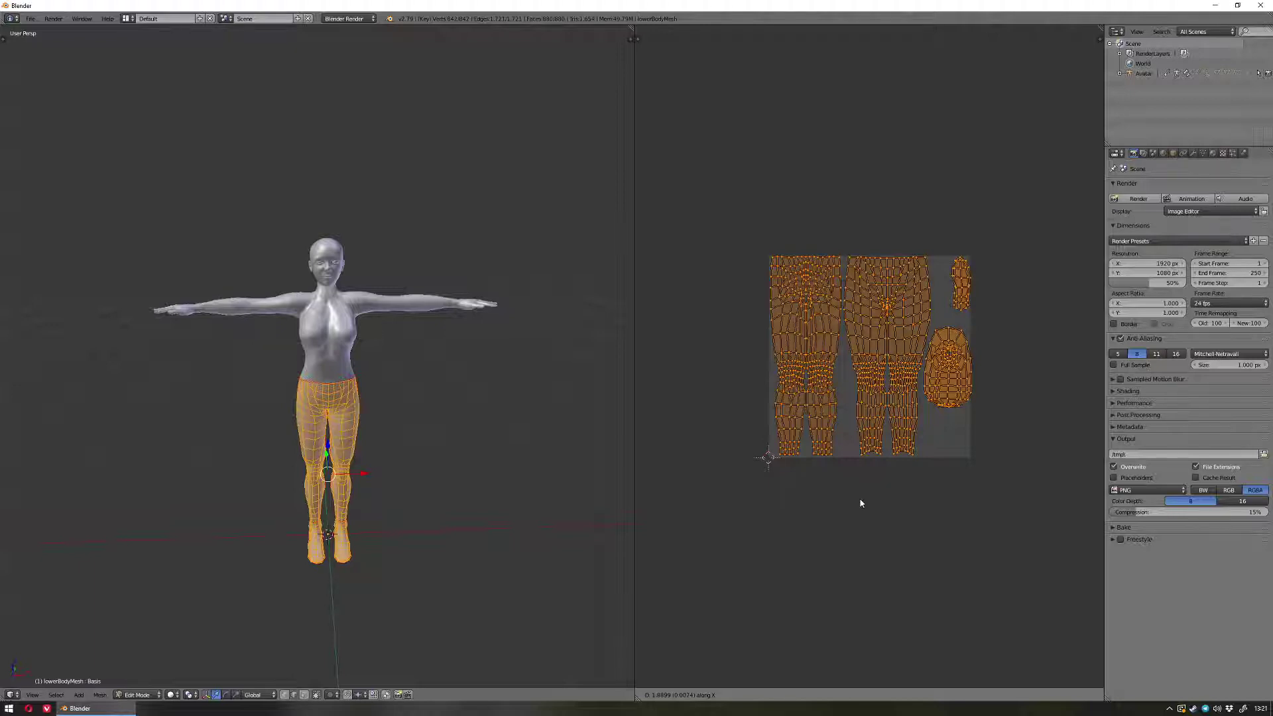
pyautogui.write('256')
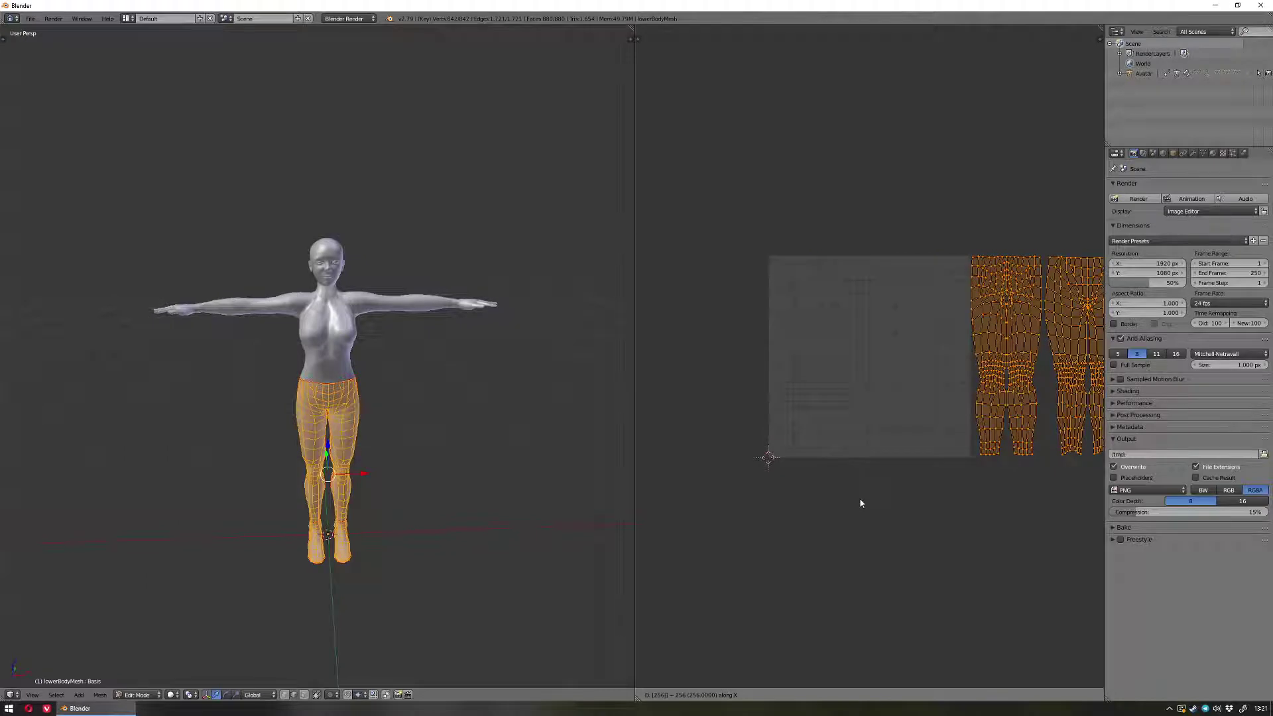
pyautogui.press('Return')
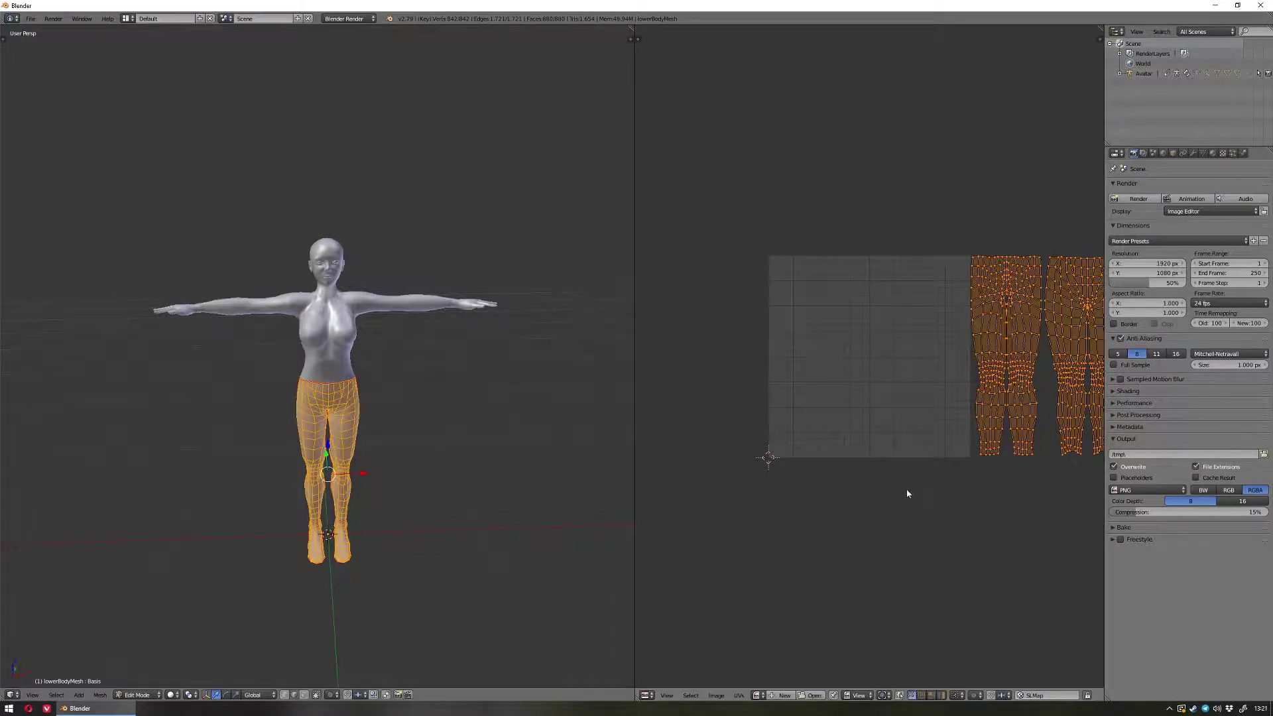
pyautogui.moveTo(907, 493); pyautogui.dragTo(812, 494, button='middle')
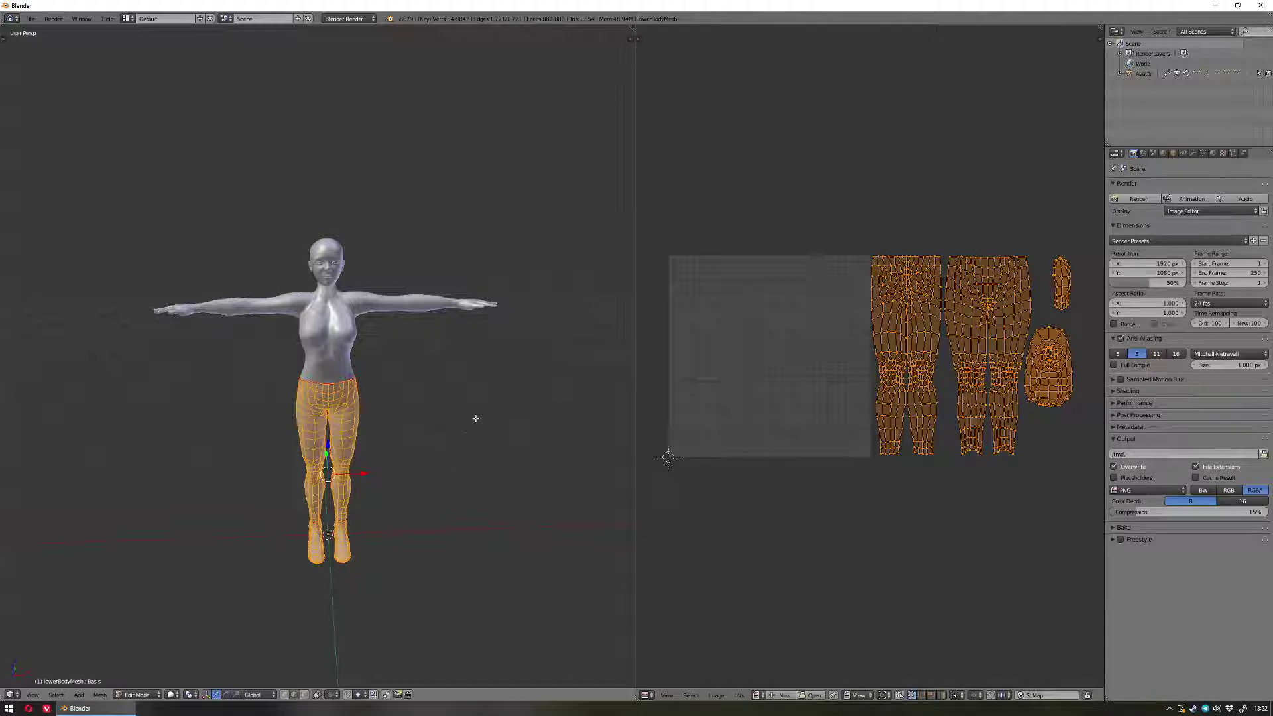
# - Leave Edit Mode on the lower body and enter it on the upper body mesh, accepting the Avastar warning
pyautogui.press('Tab')
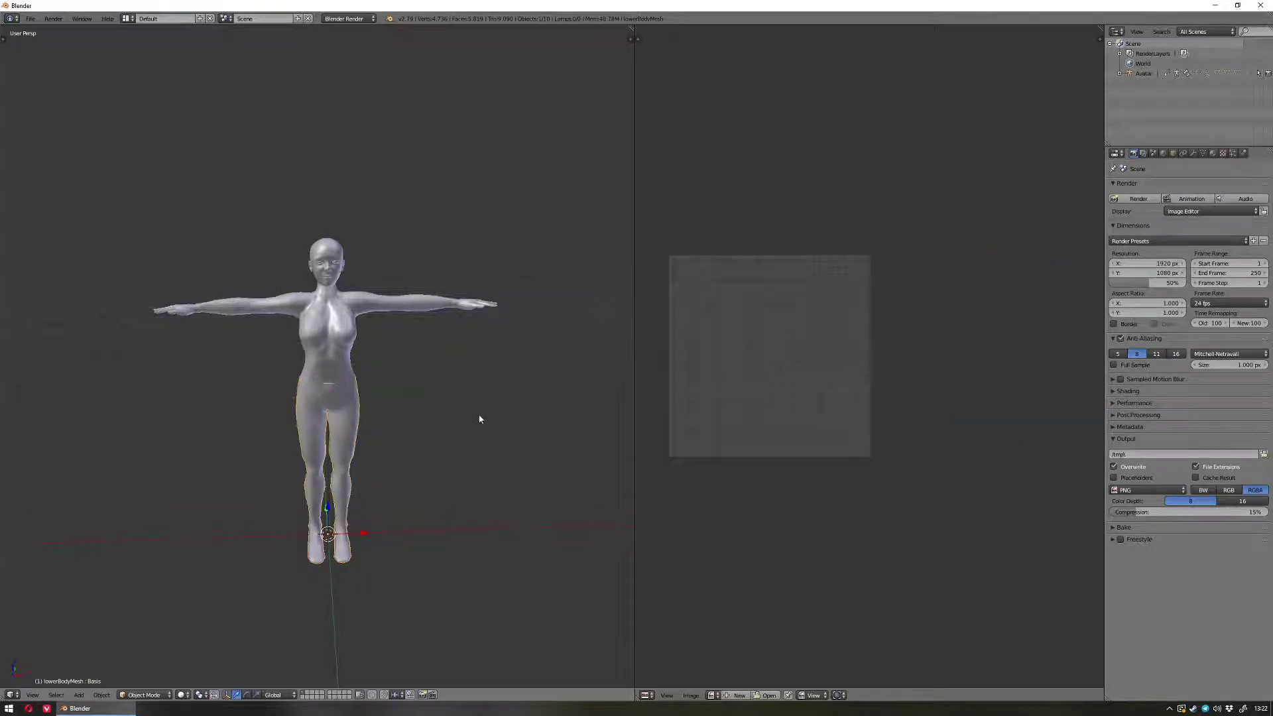
pyautogui.rightClick(335, 354)
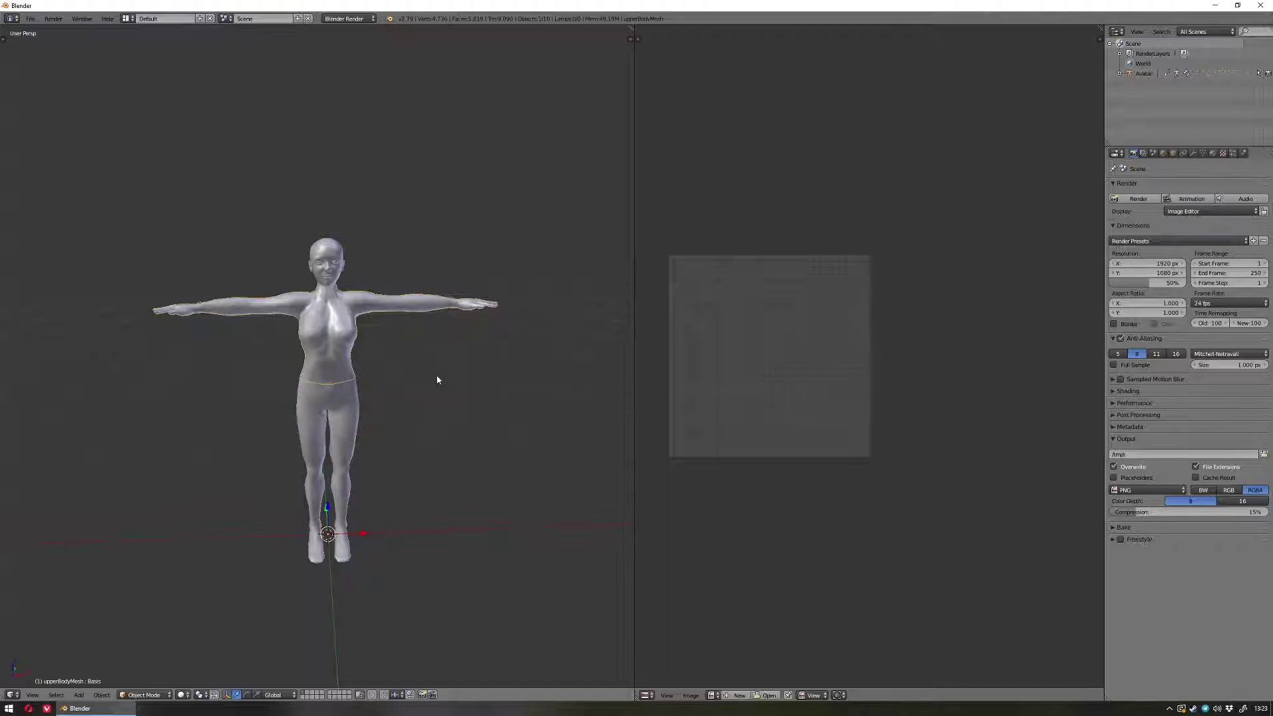
pyautogui.press('Tab')
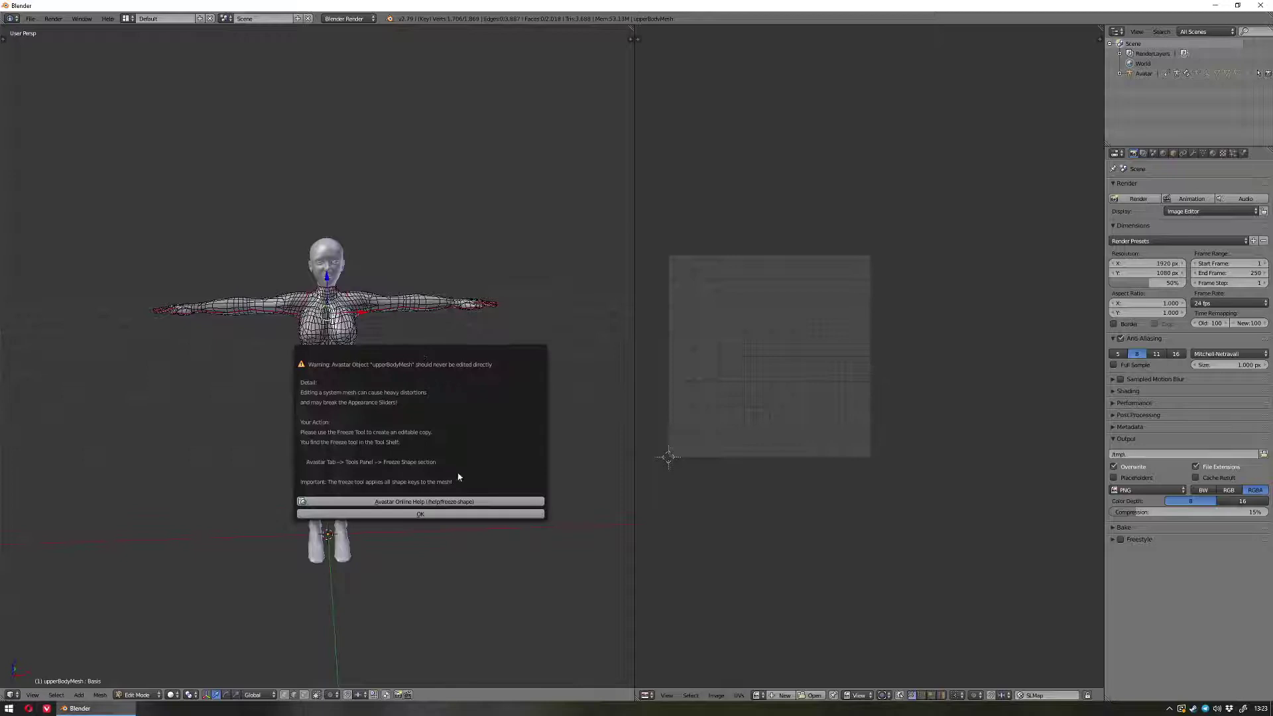
pyautogui.click(427, 515)
# - Select all of the upper body's vertices and UVs, and move the UV layout 256 along Y, above the image tile
pyautogui.press('a')
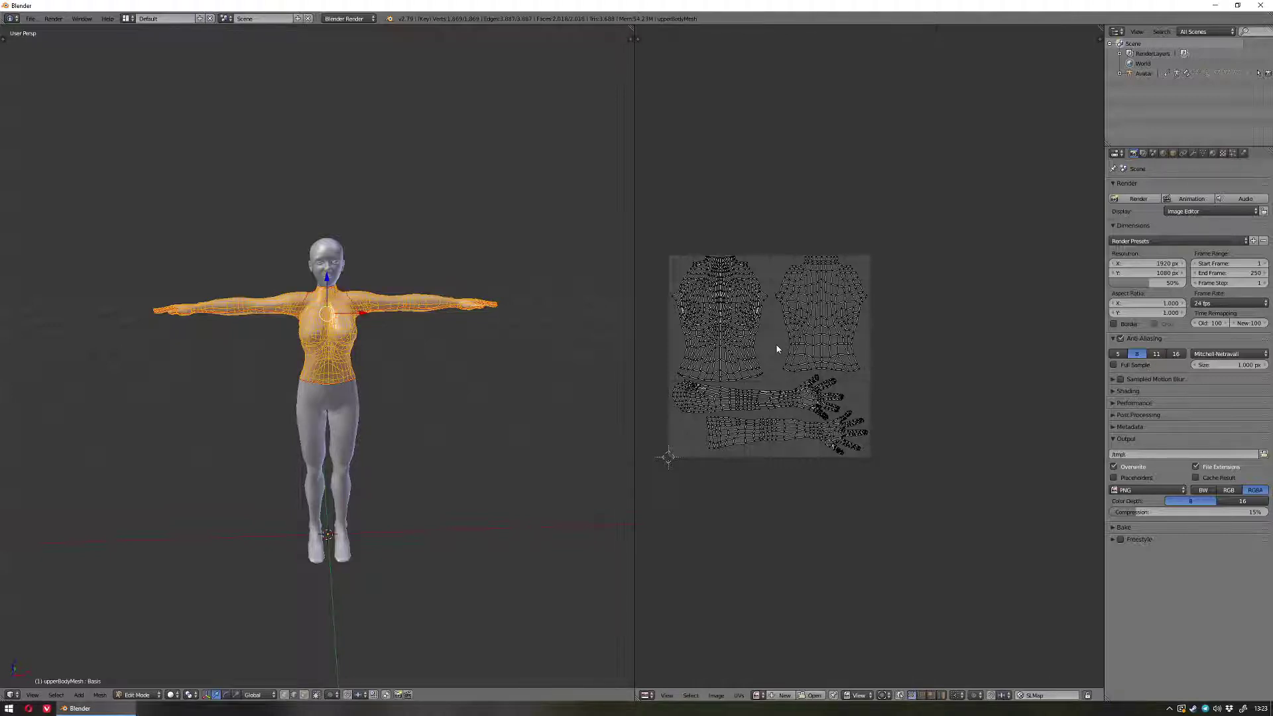
pyautogui.press('a')
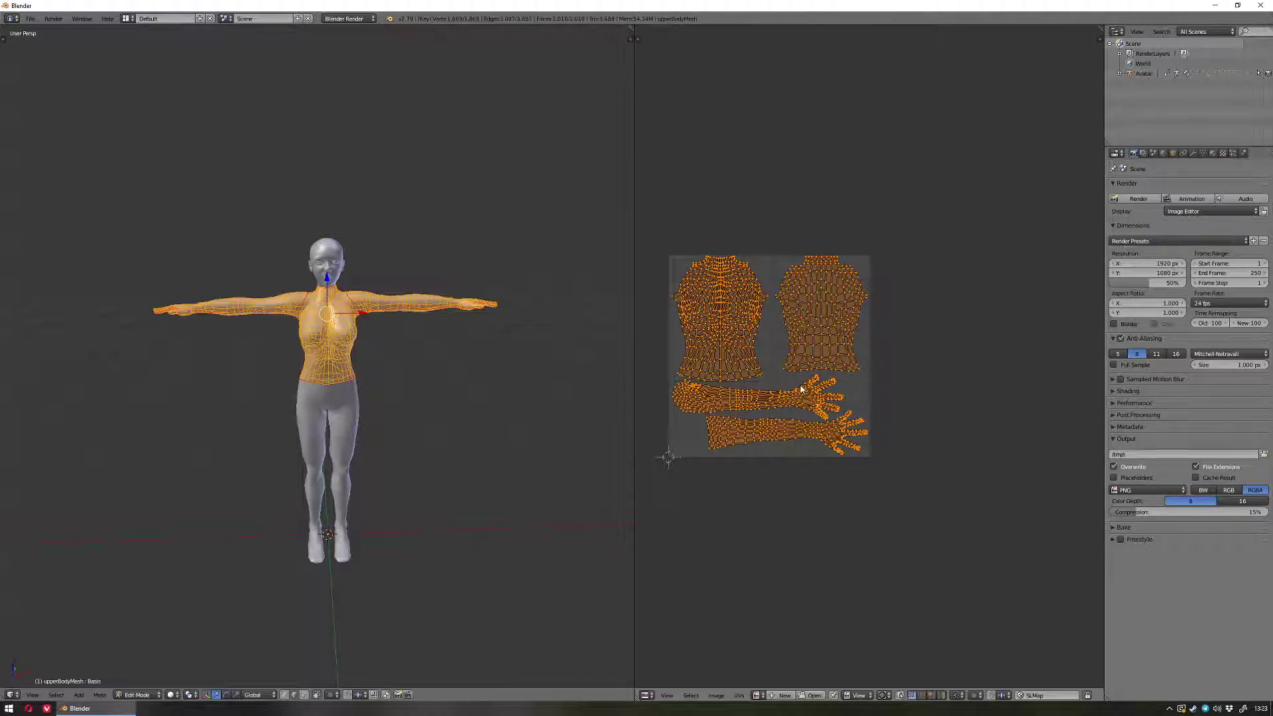
pyautogui.press('g')
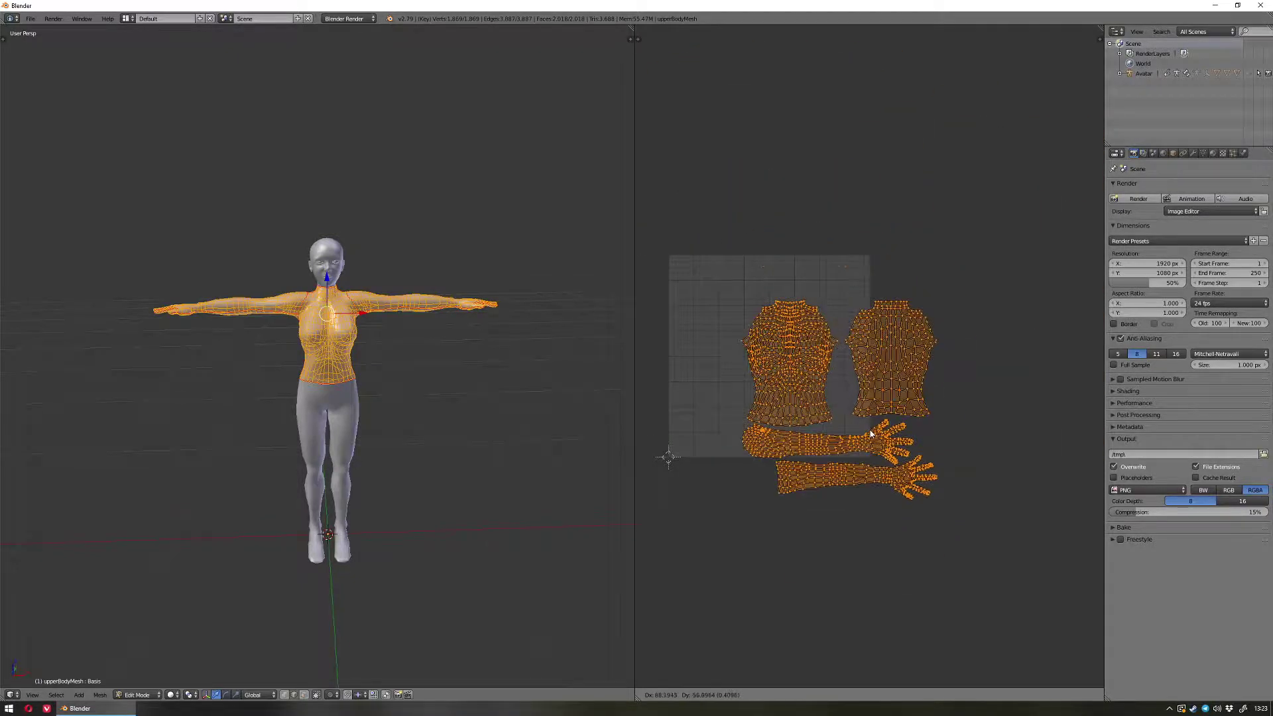
pyautogui.press('y')
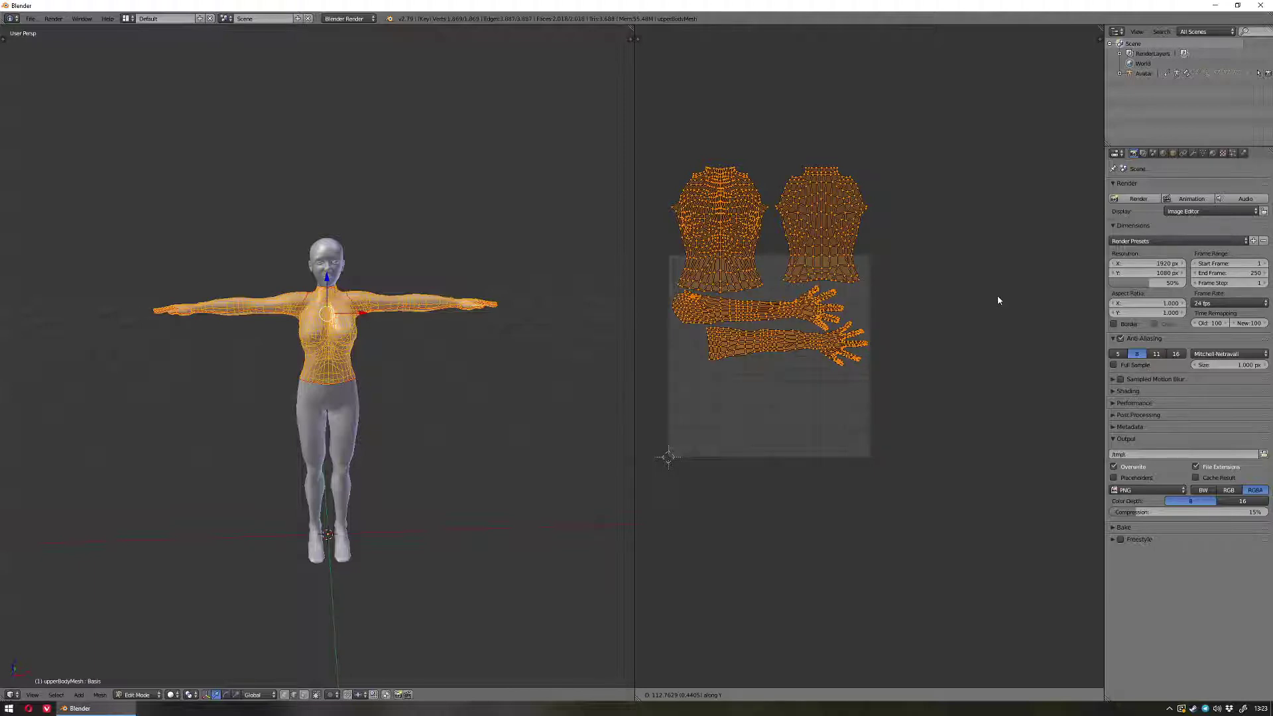
pyautogui.write('256')
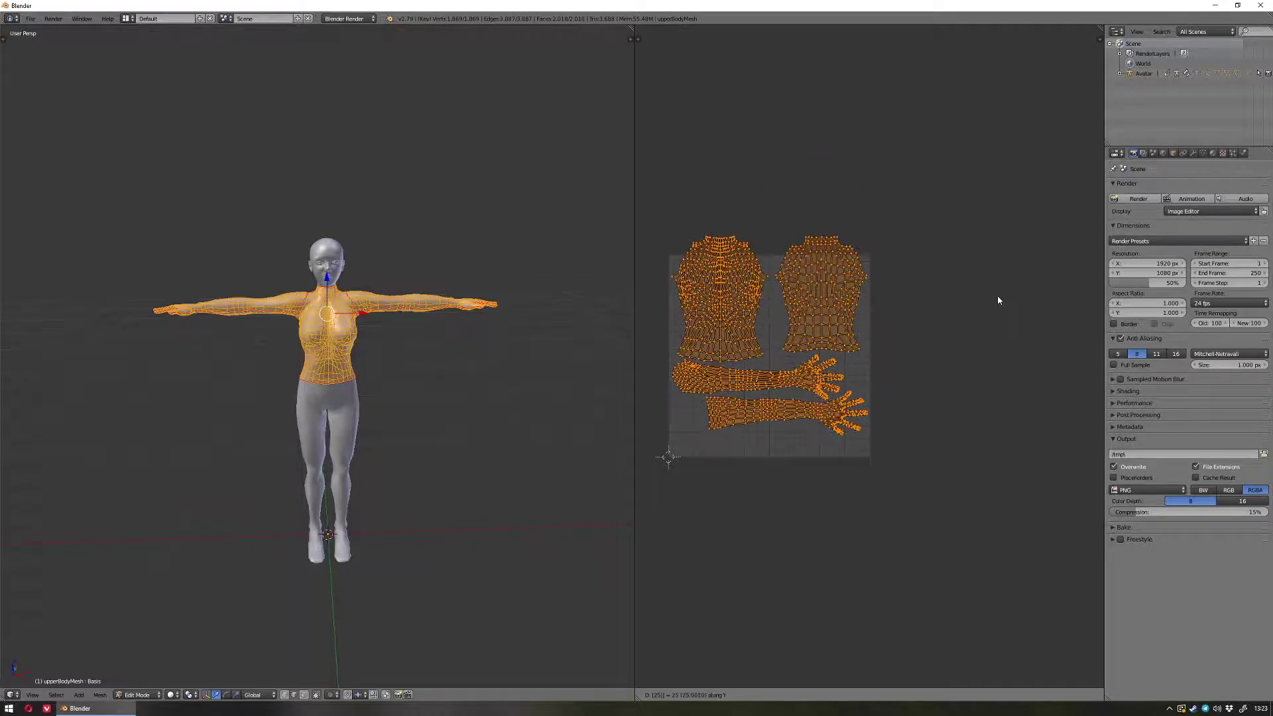
pyautogui.press('Return')
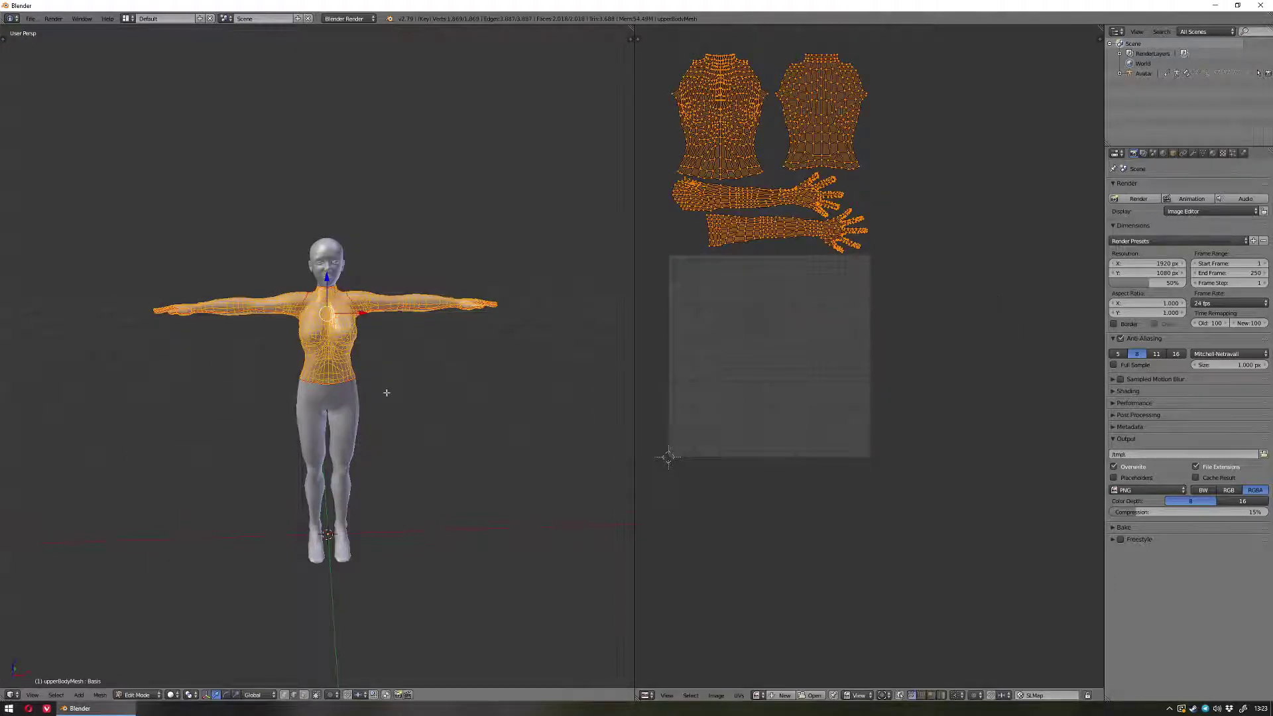
# - Enter Edit Mode on the head mesh, accepting the Avastar warning, and select all its vertices to inspect its UV layout
pyautogui.press('Tab')
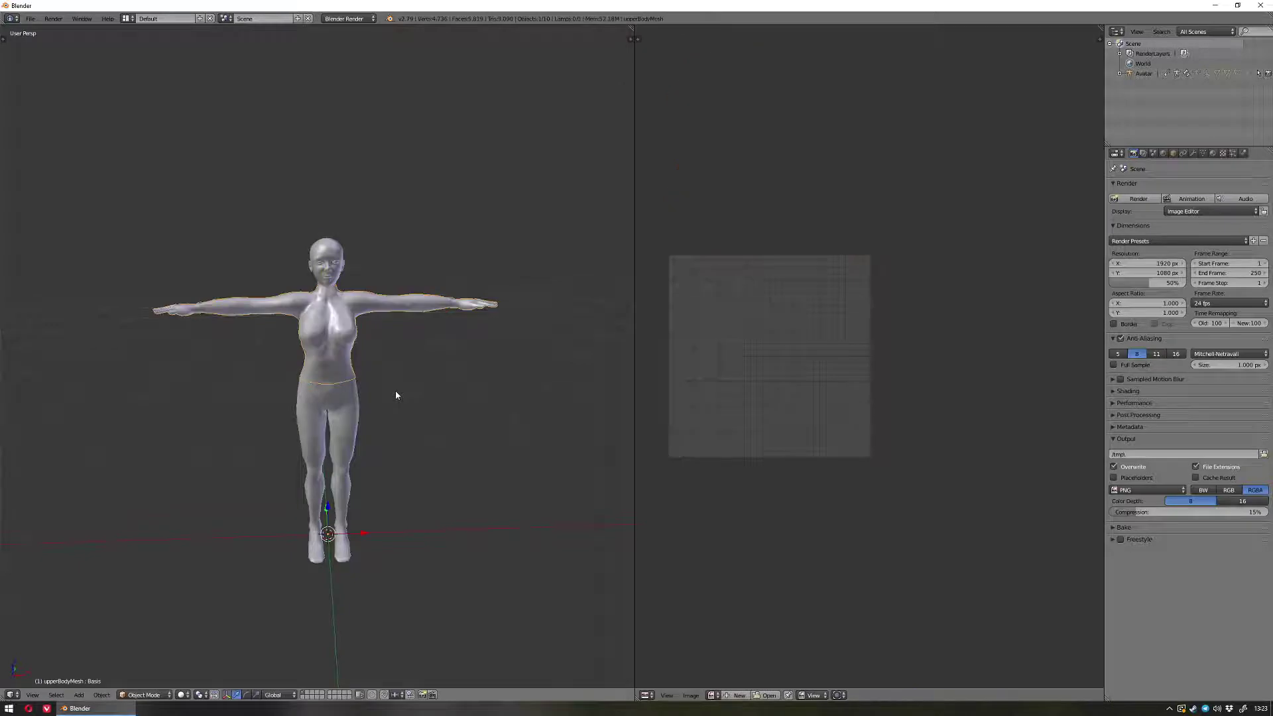
pyautogui.keyDown('shift'); pyautogui.moveTo(403, 358); pyautogui.dragTo(415, 372, button='middle'); pyautogui.keyUp('shift')
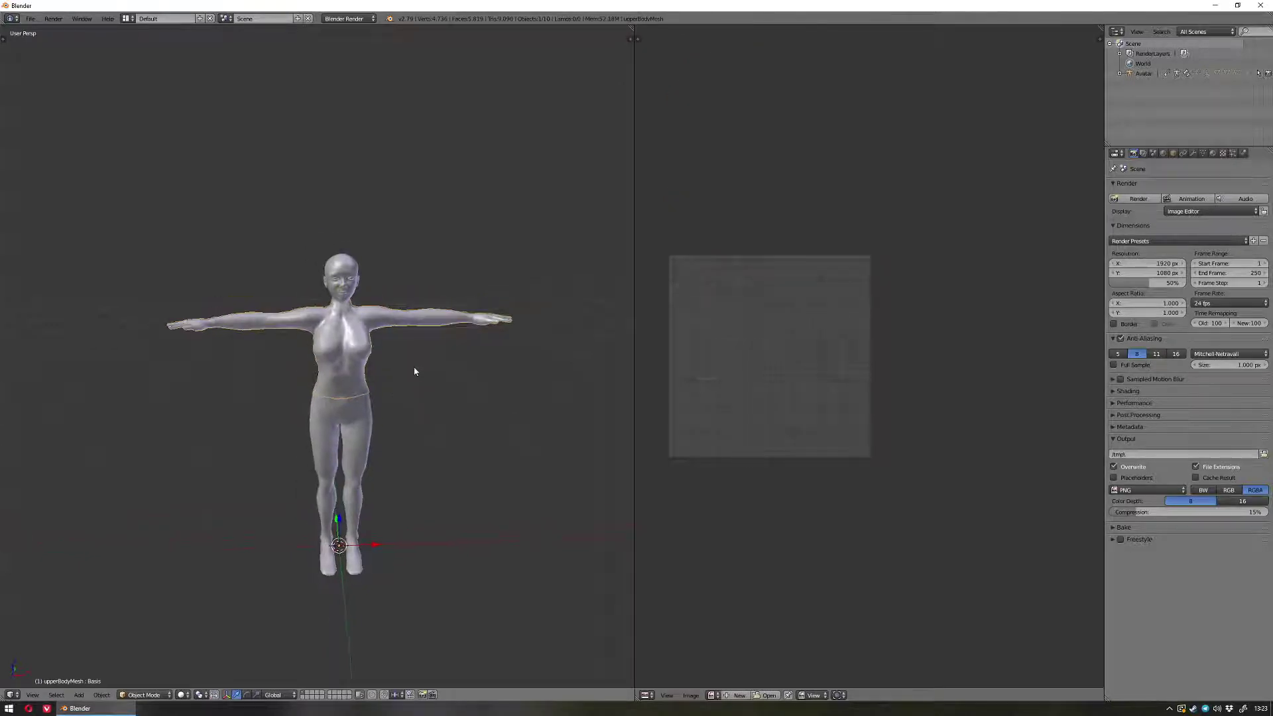
pyautogui.rightClick(341, 265)
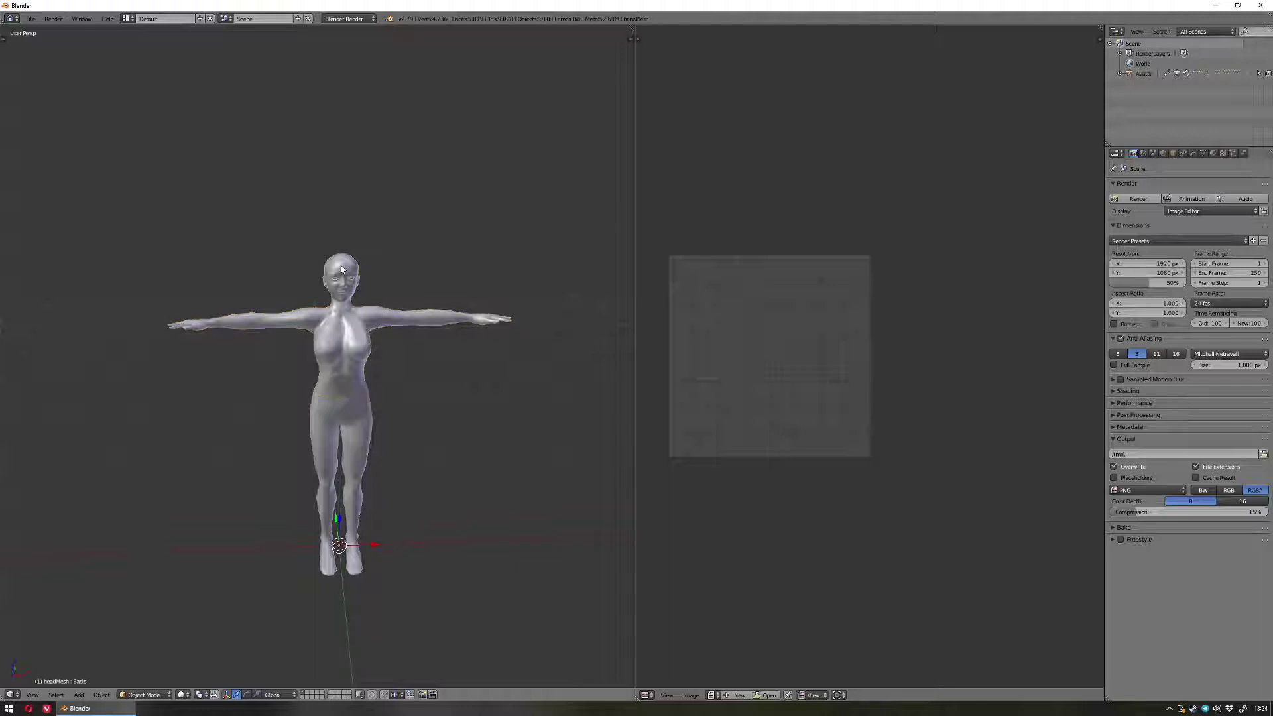
pyautogui.press('Tab')
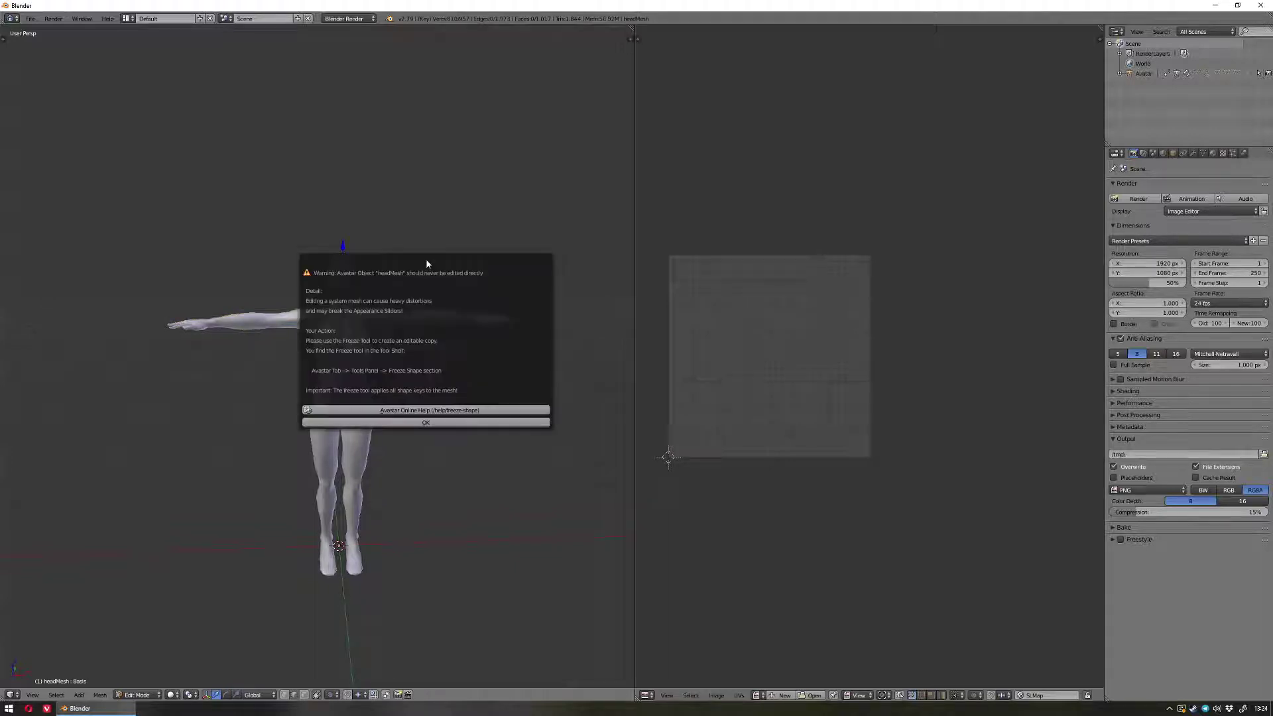
pyautogui.click(431, 422)
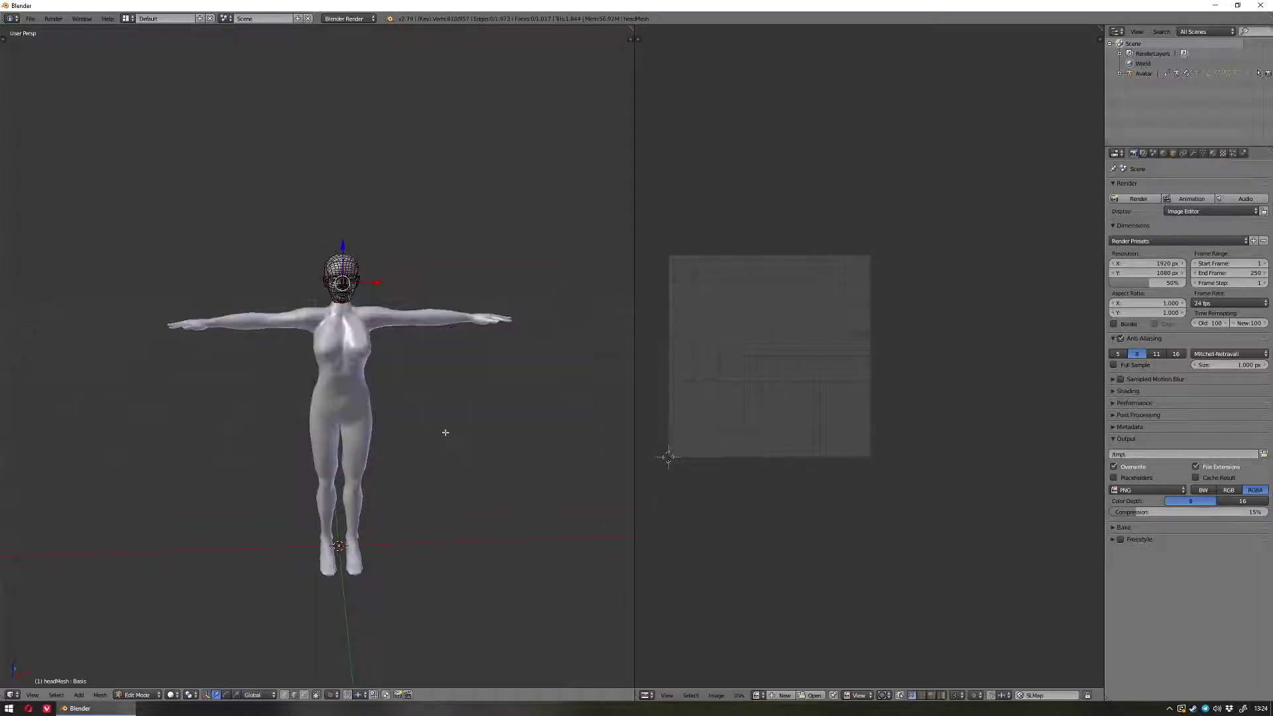
pyautogui.press('a')
pyautogui.press('a')
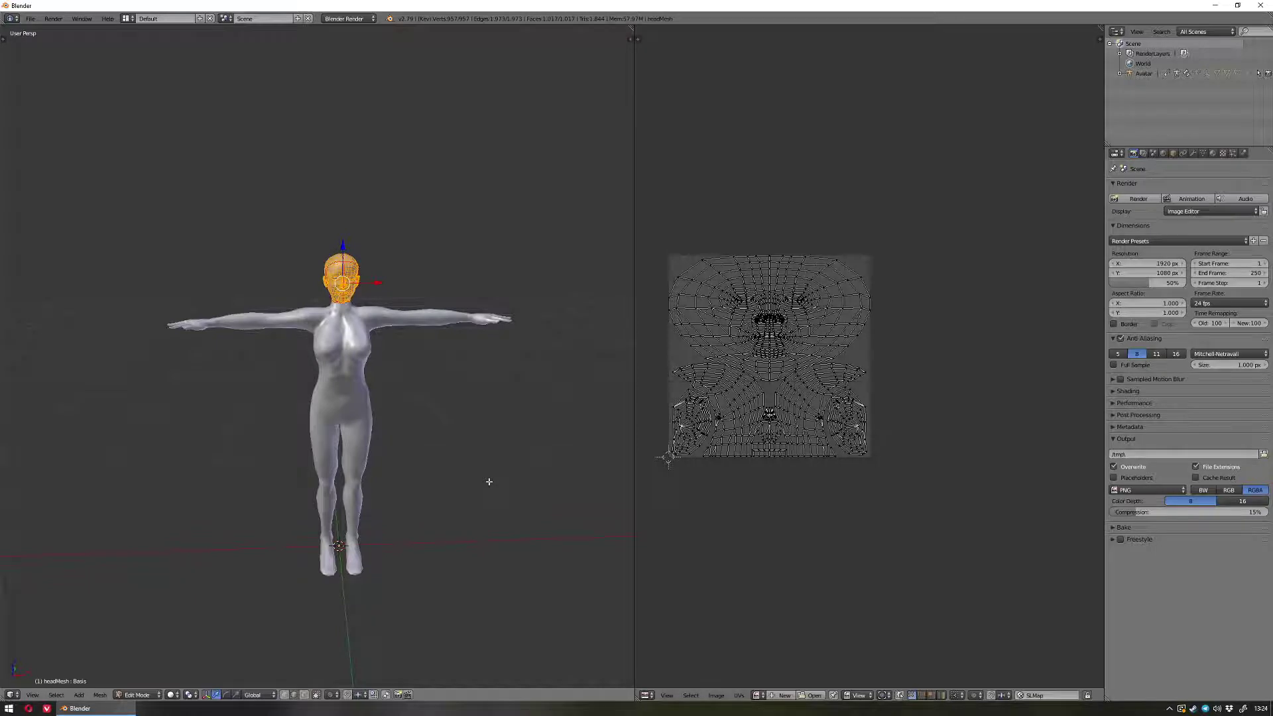
# - Return to Object Mode and select the head, upper body and lower body meshes together
pyautogui.press('Tab')
pyautogui.rightClick(362, 448)
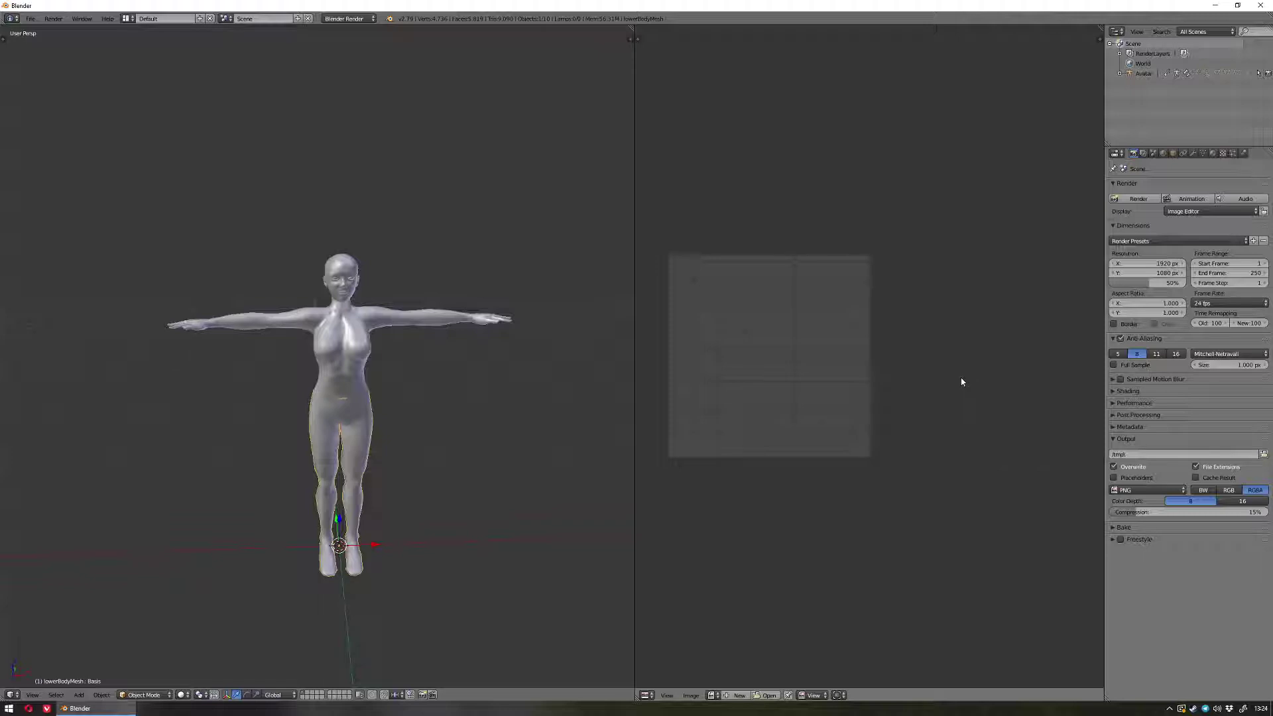
pyautogui.rightClick(315, 338)
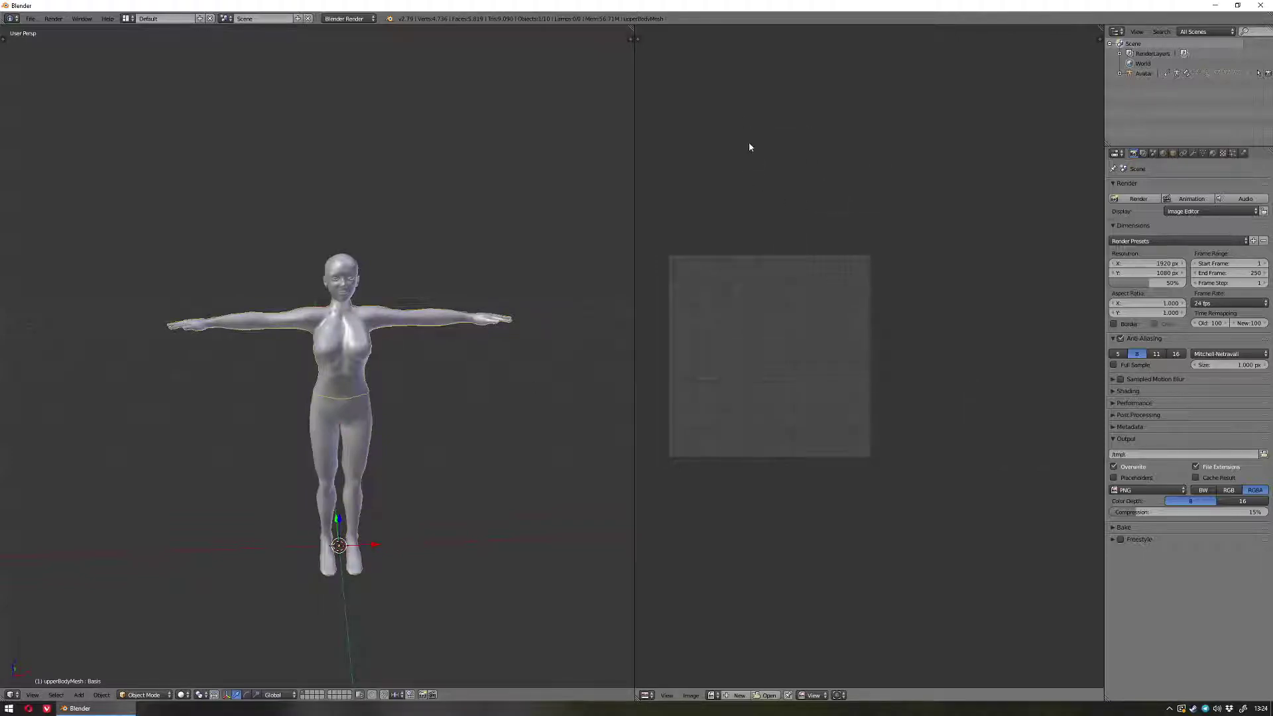
pyautogui.rightClick(347, 277)
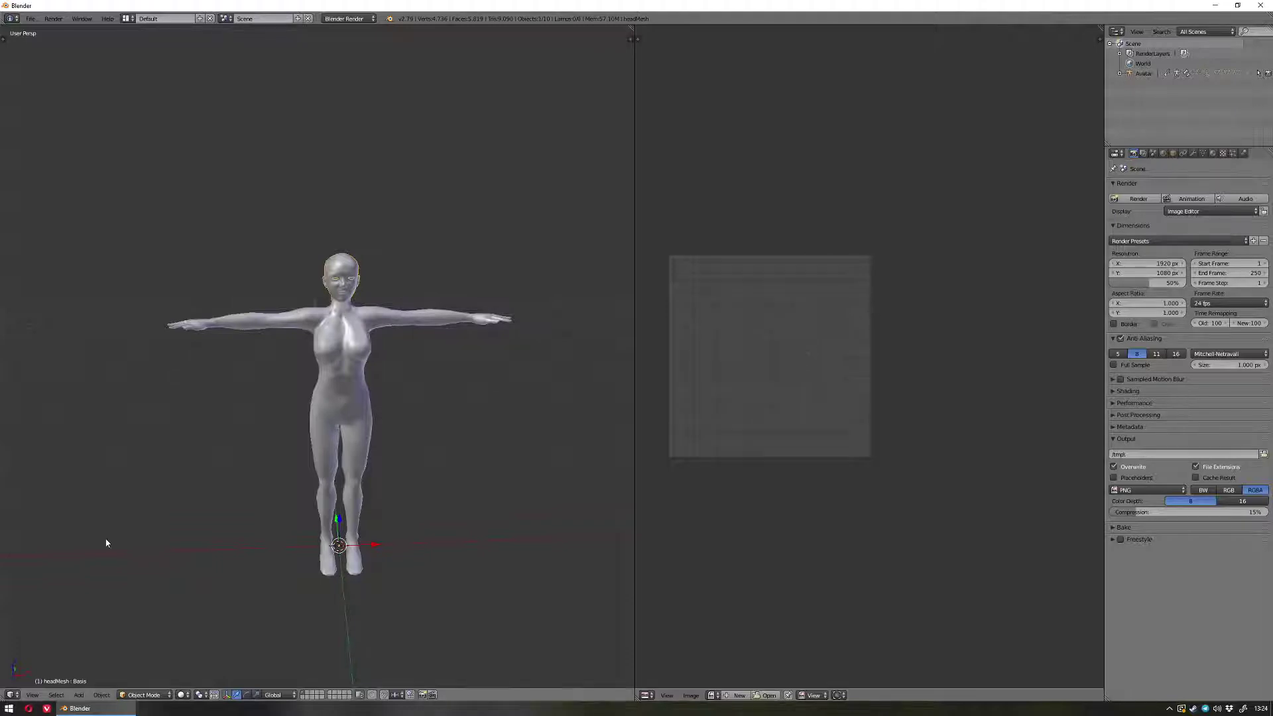
pyautogui.moveTo(498, 411); pyautogui.dragTo(468, 387, button='middle')
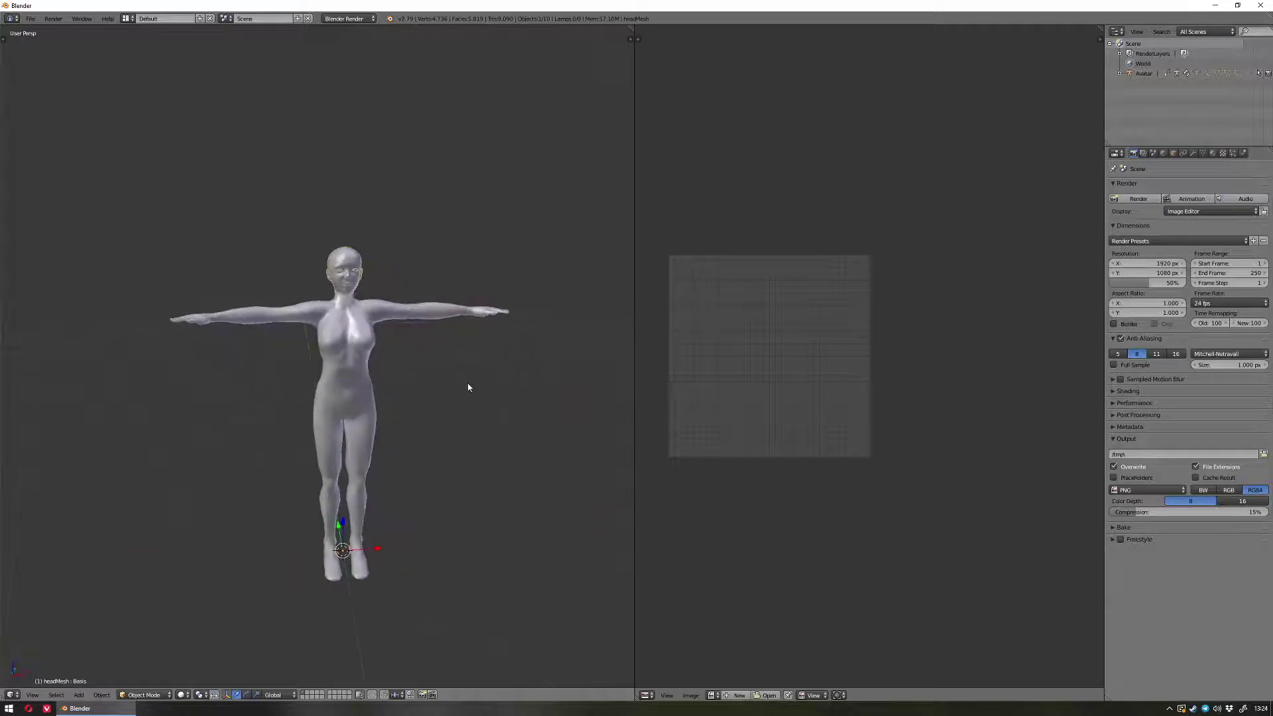
pyautogui.keyDown('shift'); pyautogui.rightClick(358, 439); pyautogui.keyUp('shift')
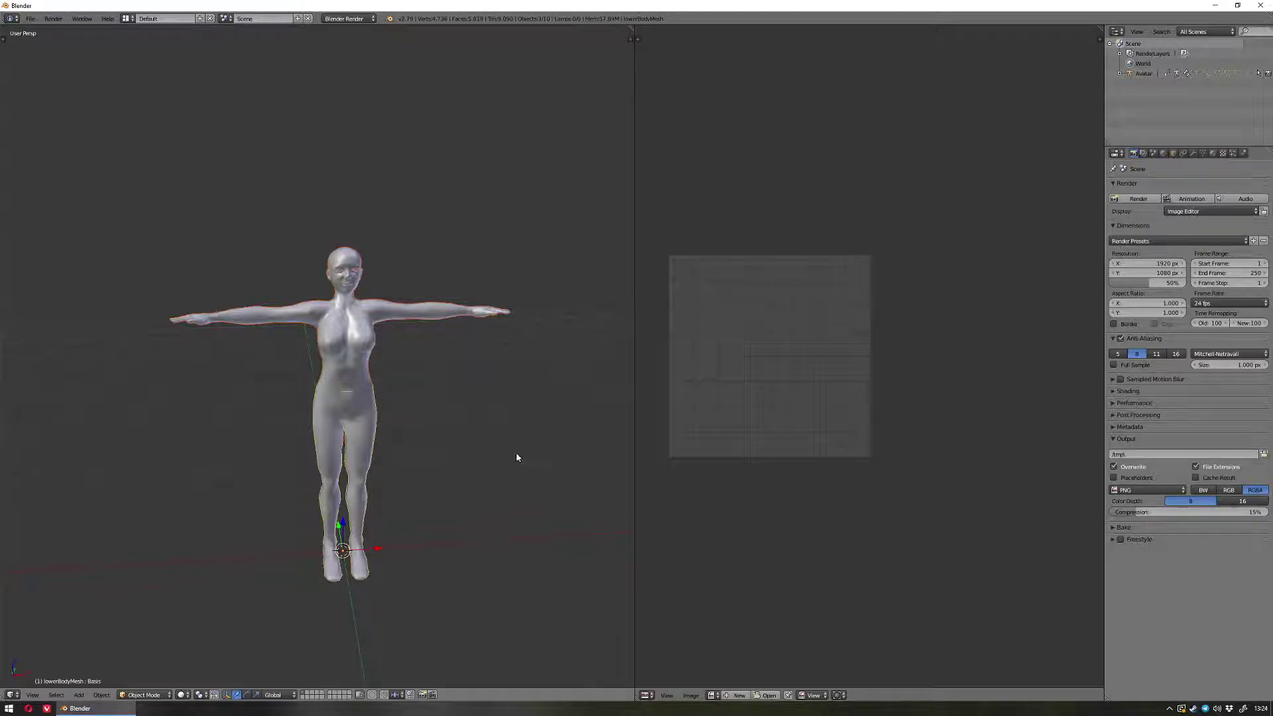
pyautogui.moveTo(462, 435); pyautogui.dragTo(428, 428, button='middle')
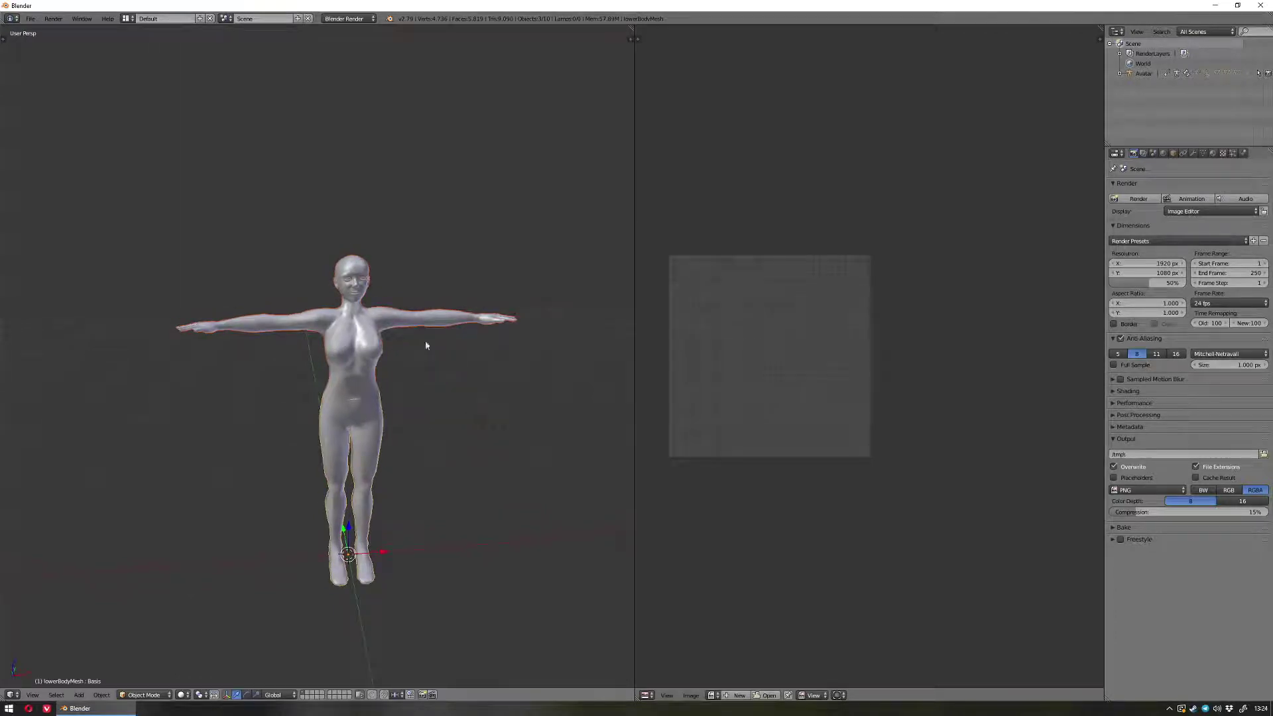
pyautogui.click(31, 18)
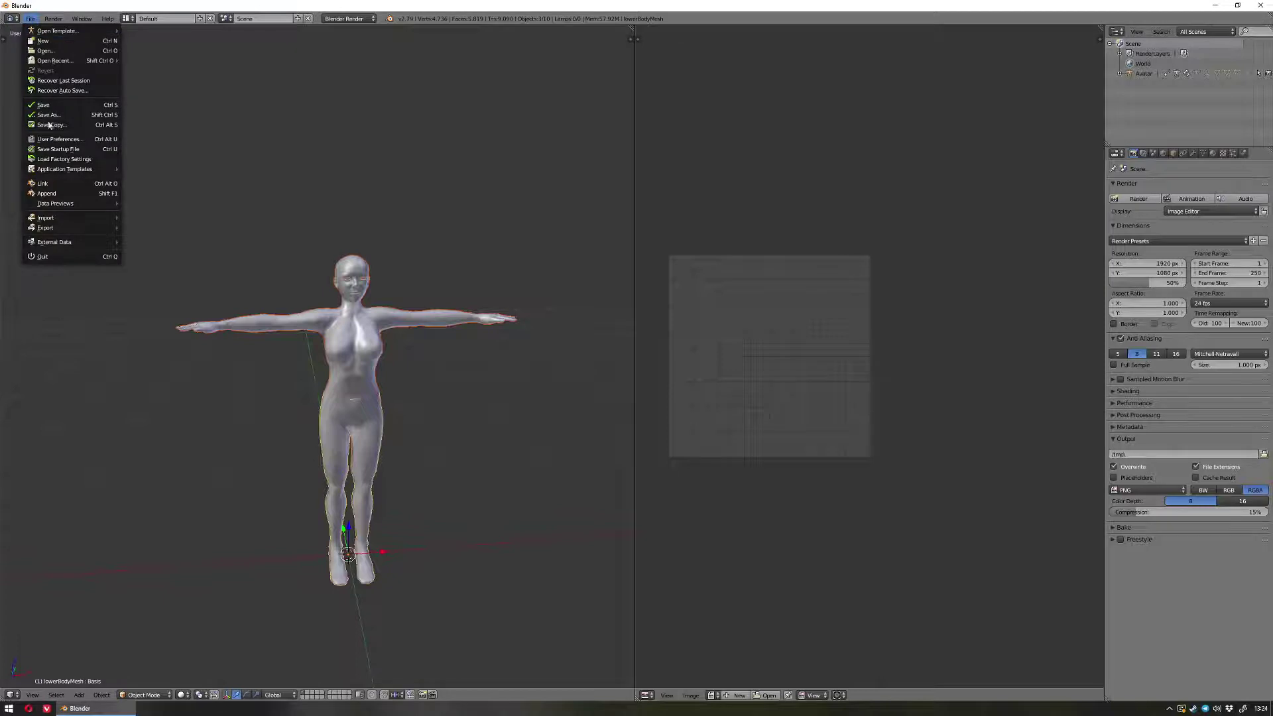
pyautogui.moveTo(49, 229)
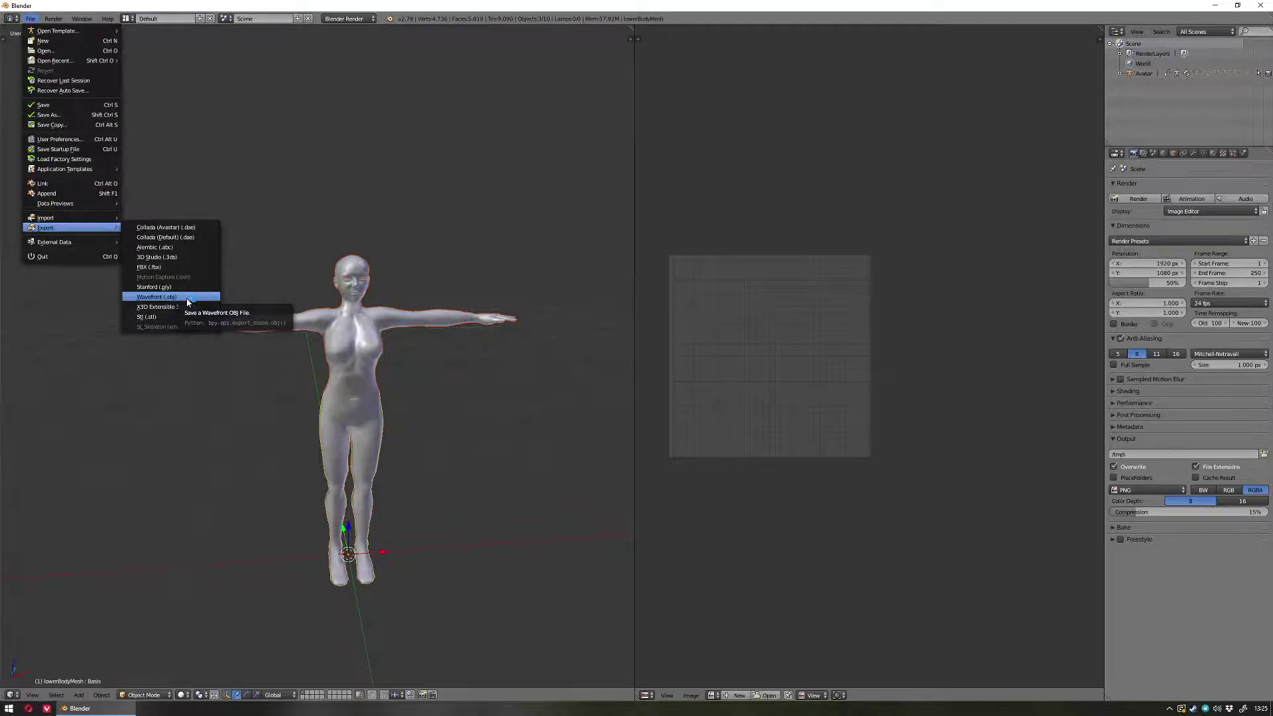
pyautogui.click(188, 302)
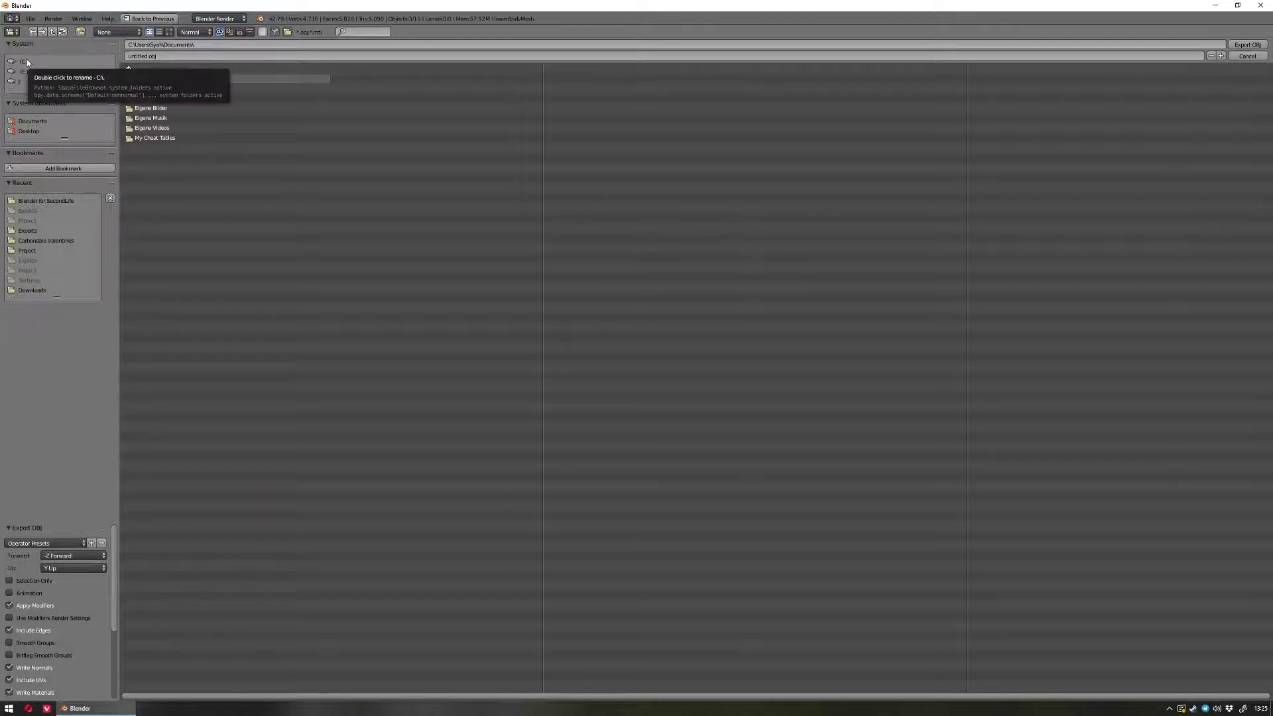
pyautogui.moveTo(119, 268); pyautogui.dragTo(147, 265)
pyautogui.click(62, 200)
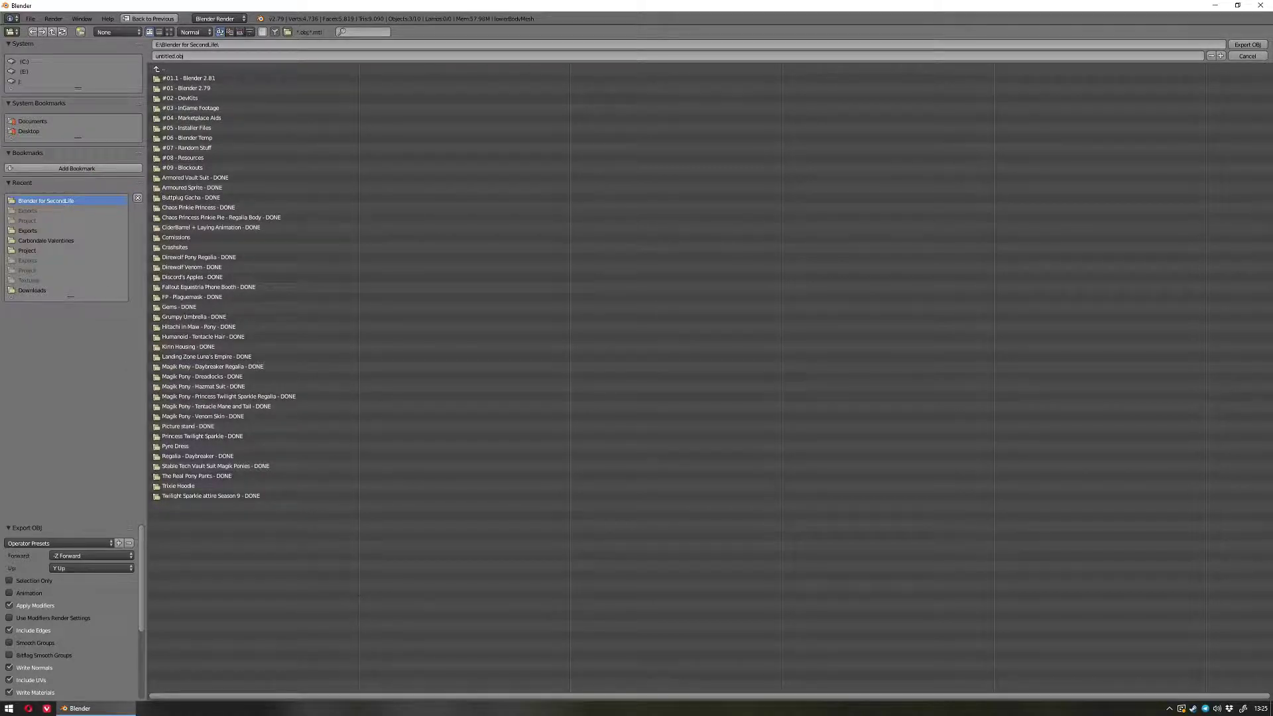
pyautogui.press('Escape')
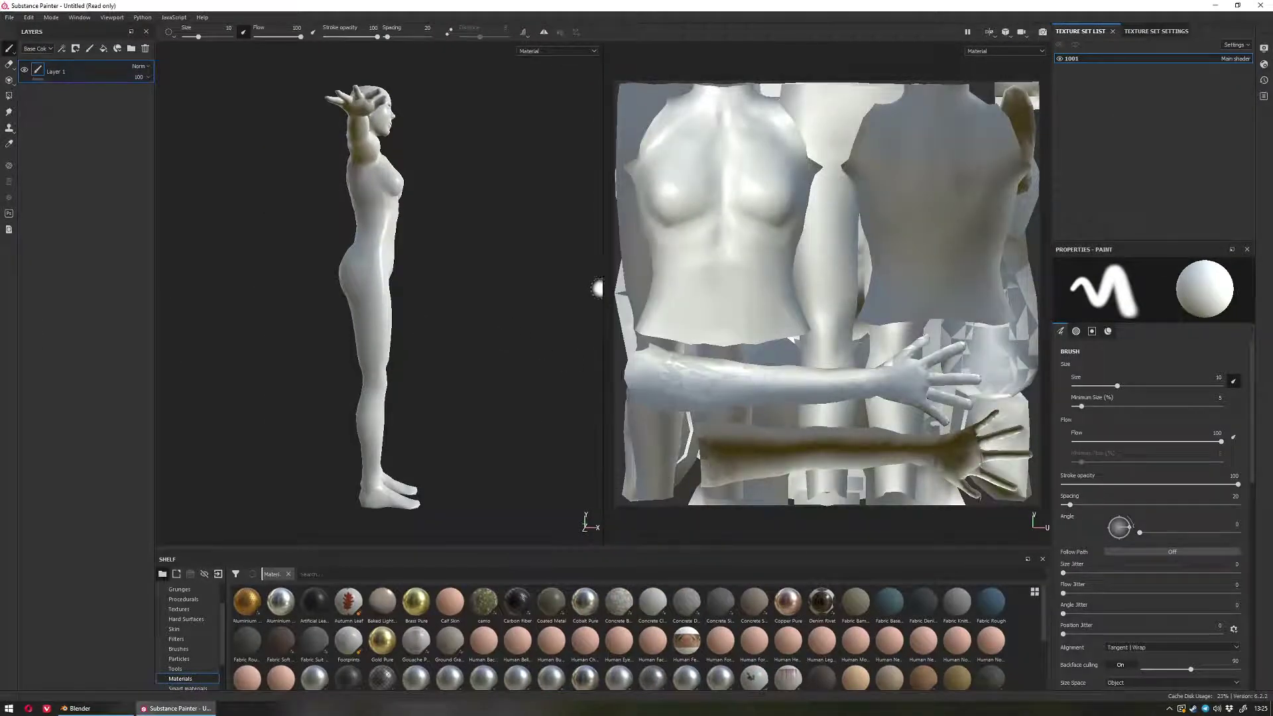
# - In Substance Painter, widen the 2D UV view slightly and reduce the shelf's height to enlarge both viewports
pyautogui.moveTo(600, 292); pyautogui.dragTo(578, 292)
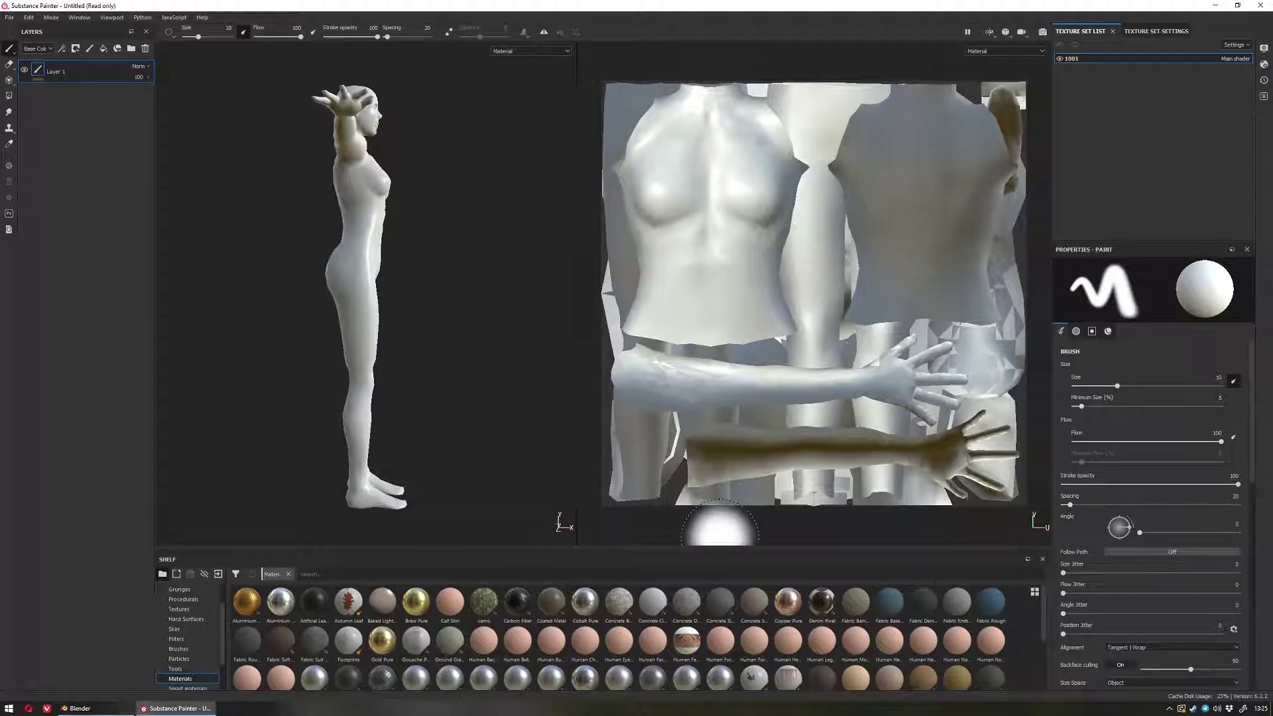
pyautogui.moveTo(722, 557); pyautogui.dragTo(721, 611)
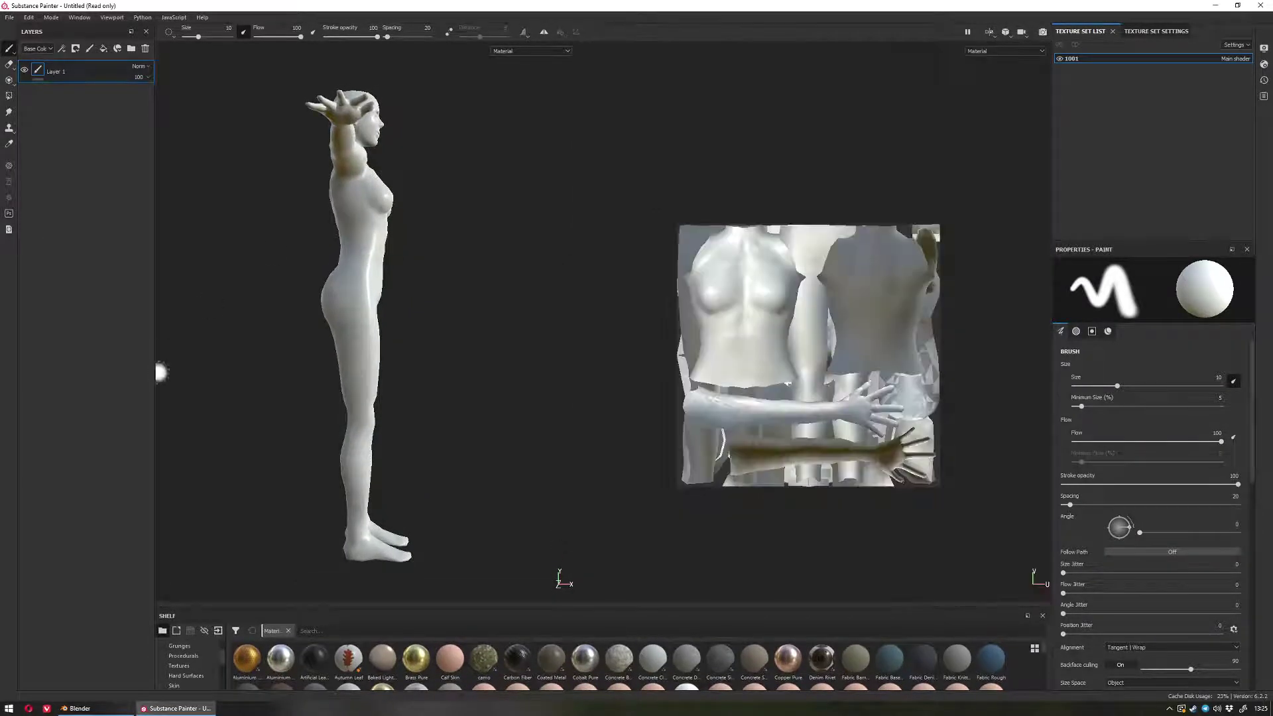
# - Reduce the brush size to 0.74 and turn the avatar to a three-quarter front view
pyautogui.keyDown('ctrl'); pyautogui.moveTo(766, 325); pyautogui.dragTo(689, 325, button='right'); pyautogui.keyUp('ctrl')
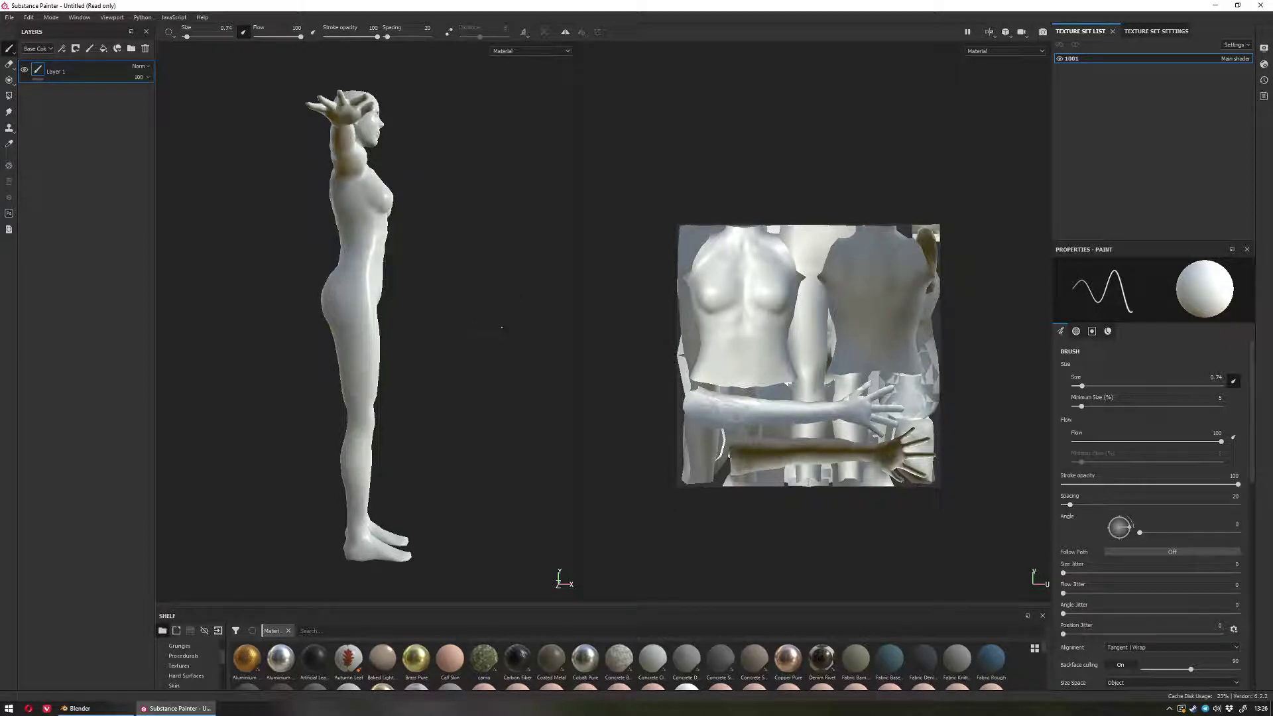
pyautogui.keyDown('alt'); pyautogui.moveTo(481, 334); pyautogui.dragTo(446, 339); pyautogui.keyUp('alt')
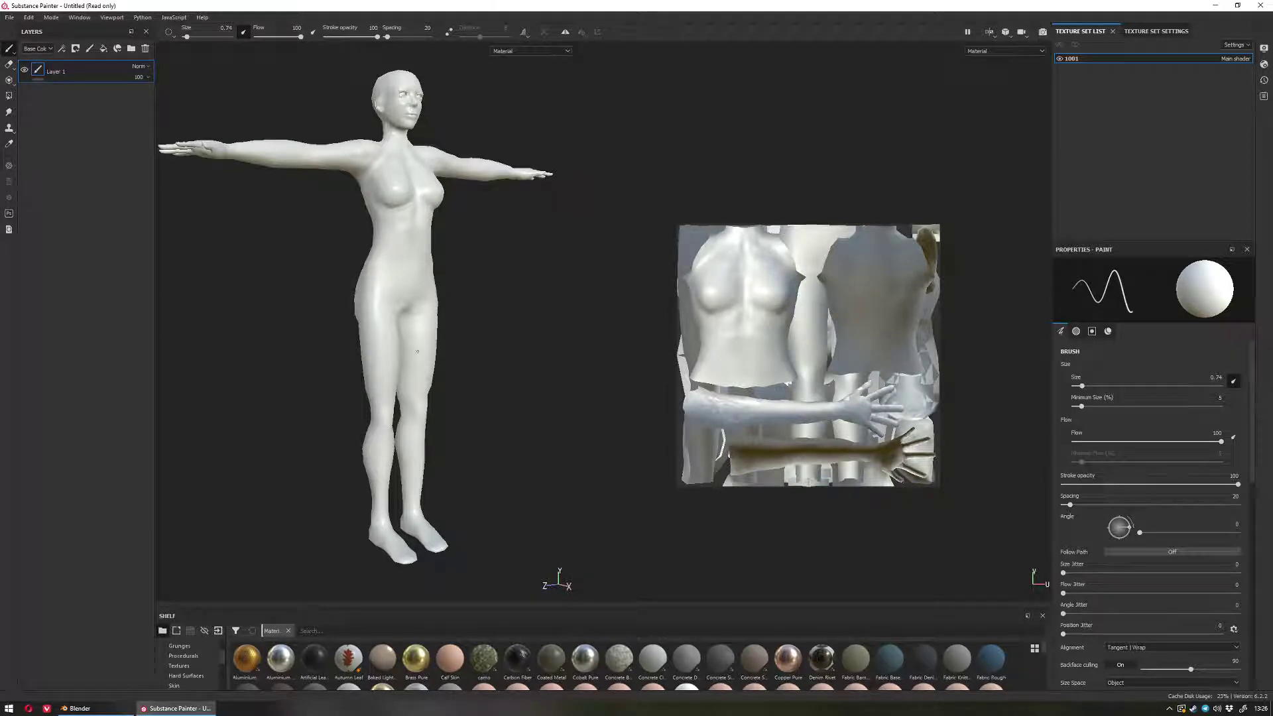
pyautogui.press('ctrl')
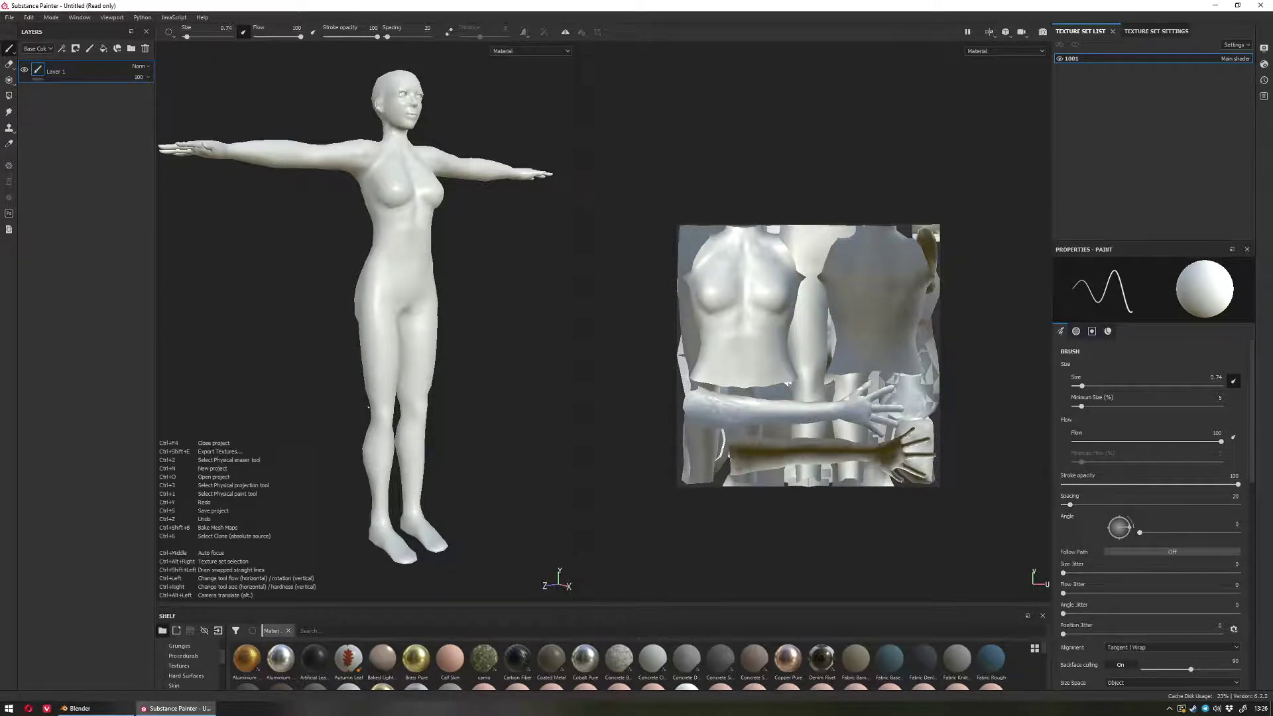
# - Start a new project and choose untitled.obj from the Blender for SecondLife folder as its mesh
pyautogui.hotkey('ctrl', 'n')
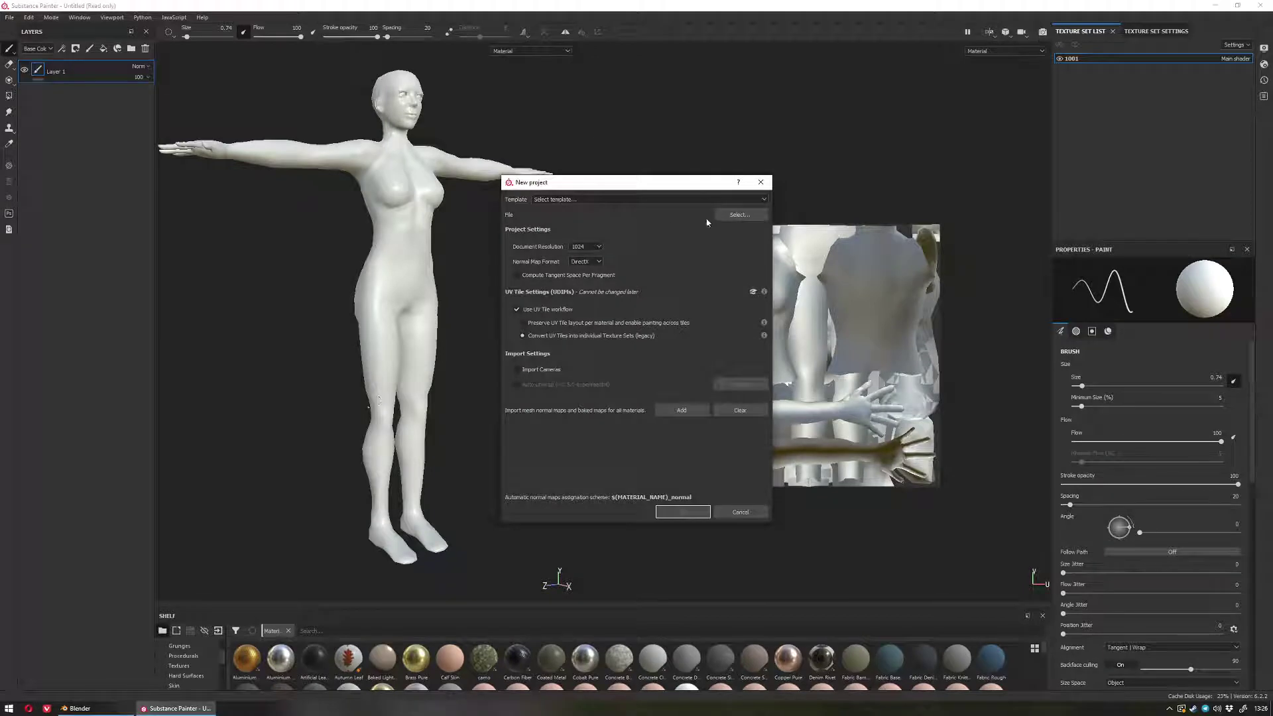
pyautogui.click(739, 215)
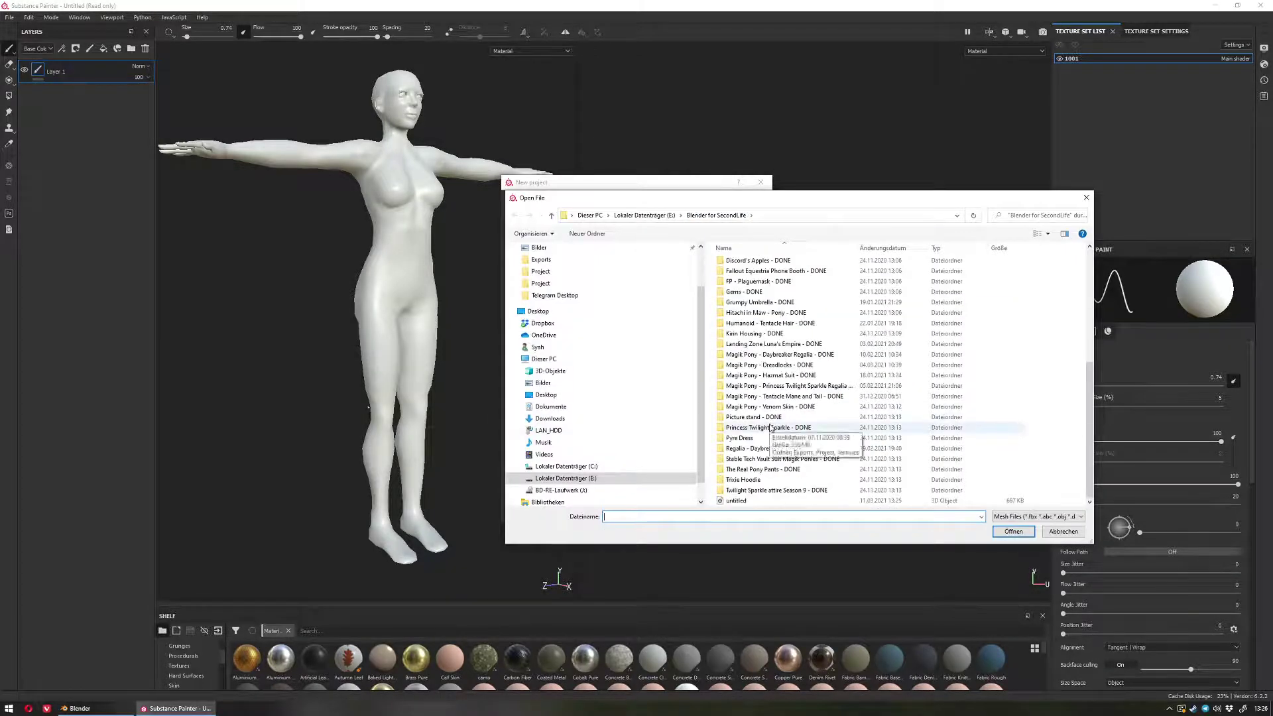
pyautogui.click(745, 501)
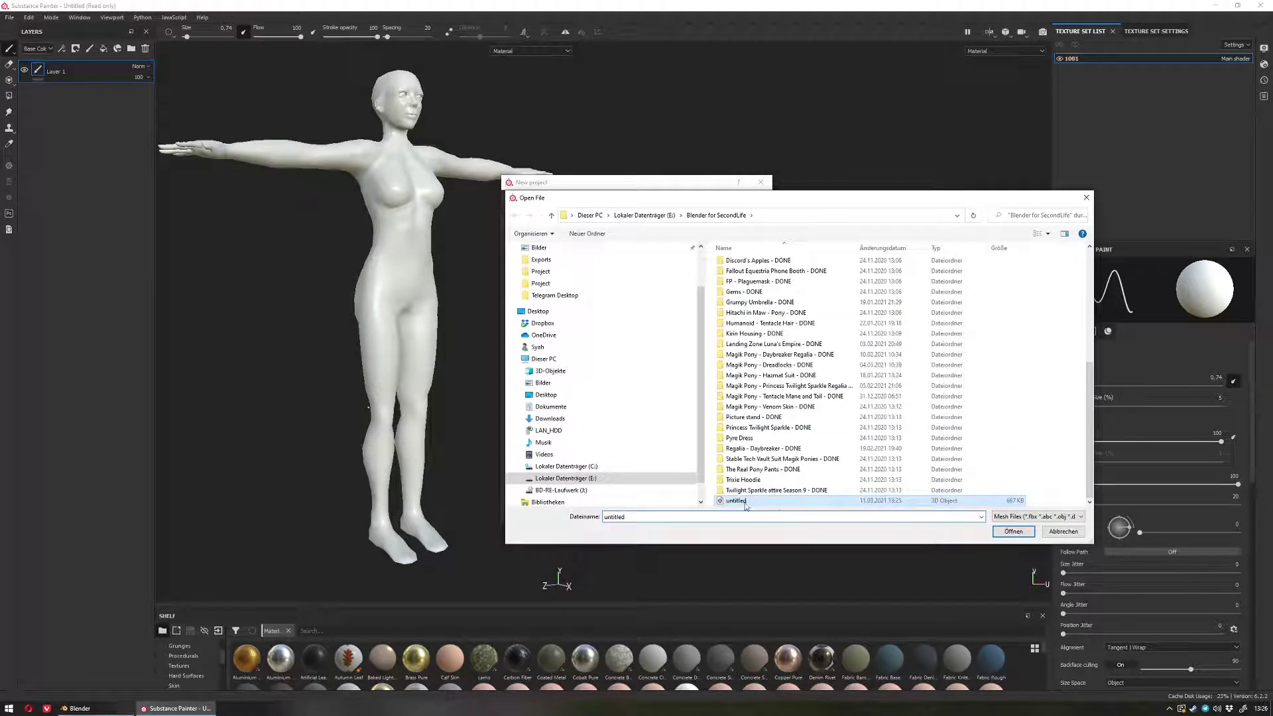
pyautogui.click(1015, 533)
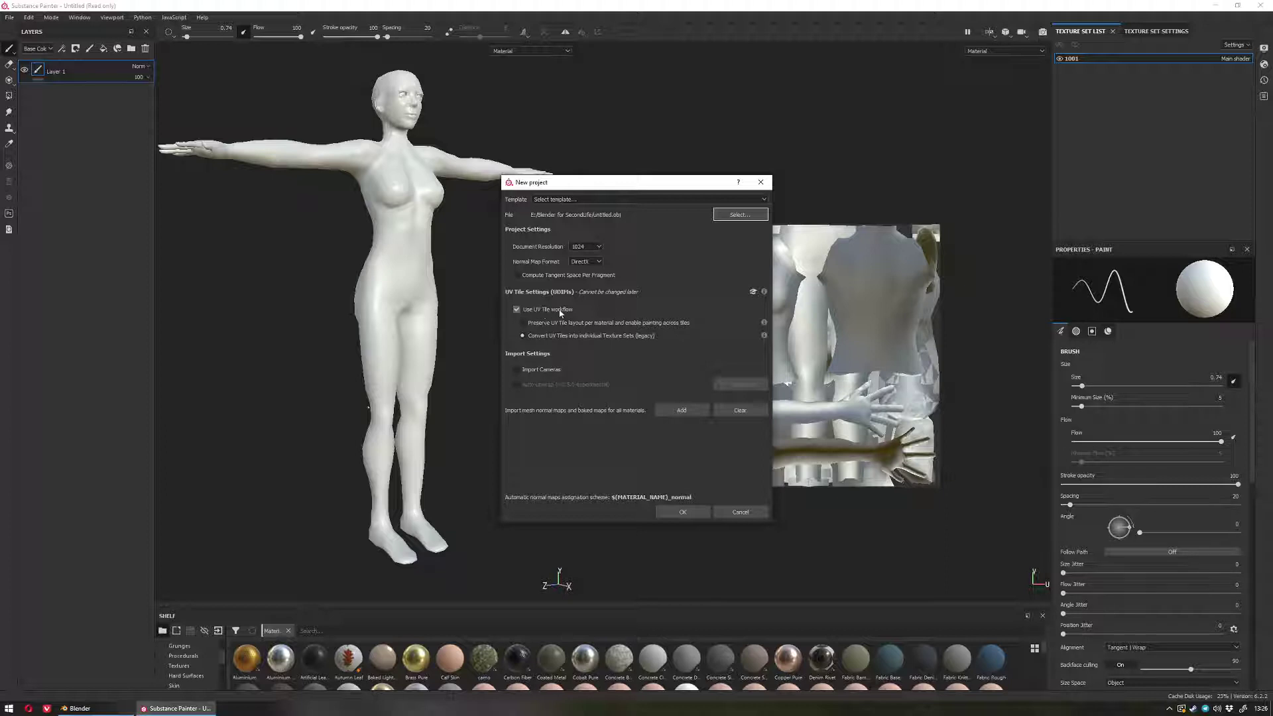
# - Preserve the UV tile layout per material, choose the document resolution, and create the project, discarding changes to the old one
pyautogui.click(523, 323)
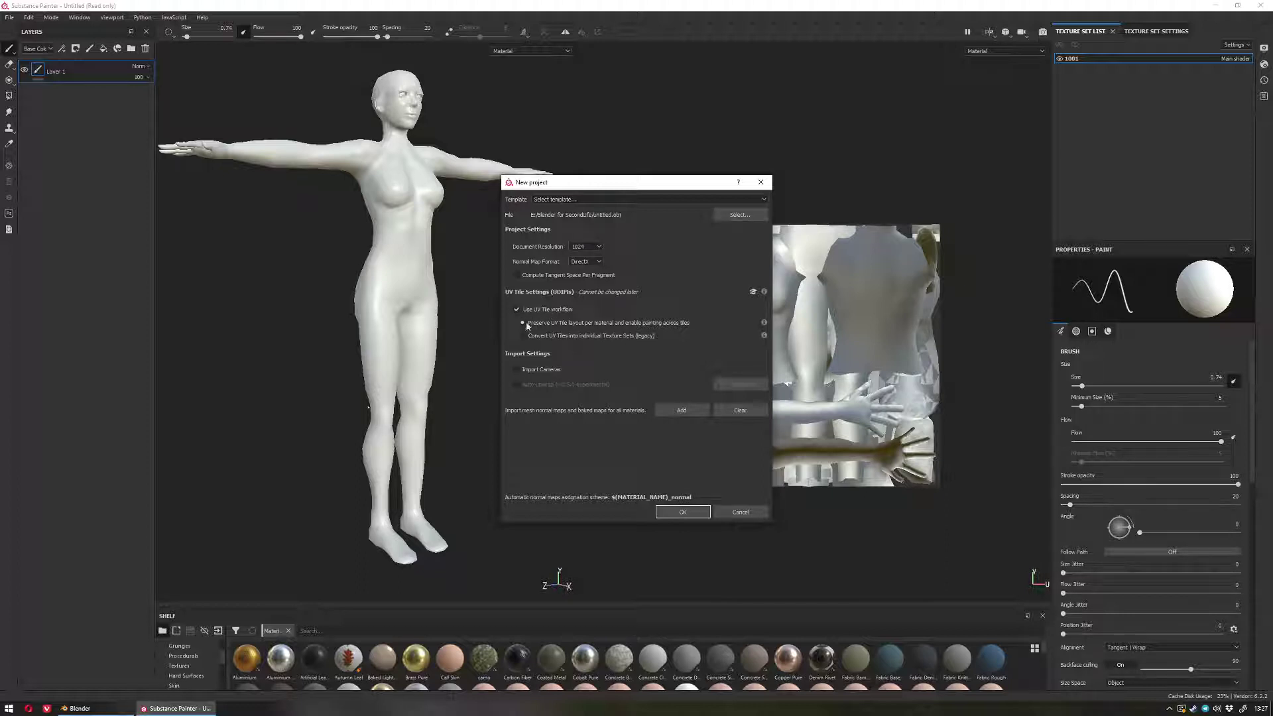
pyautogui.click(592, 249)
pyautogui.click(590, 275)
pyautogui.click(679, 512)
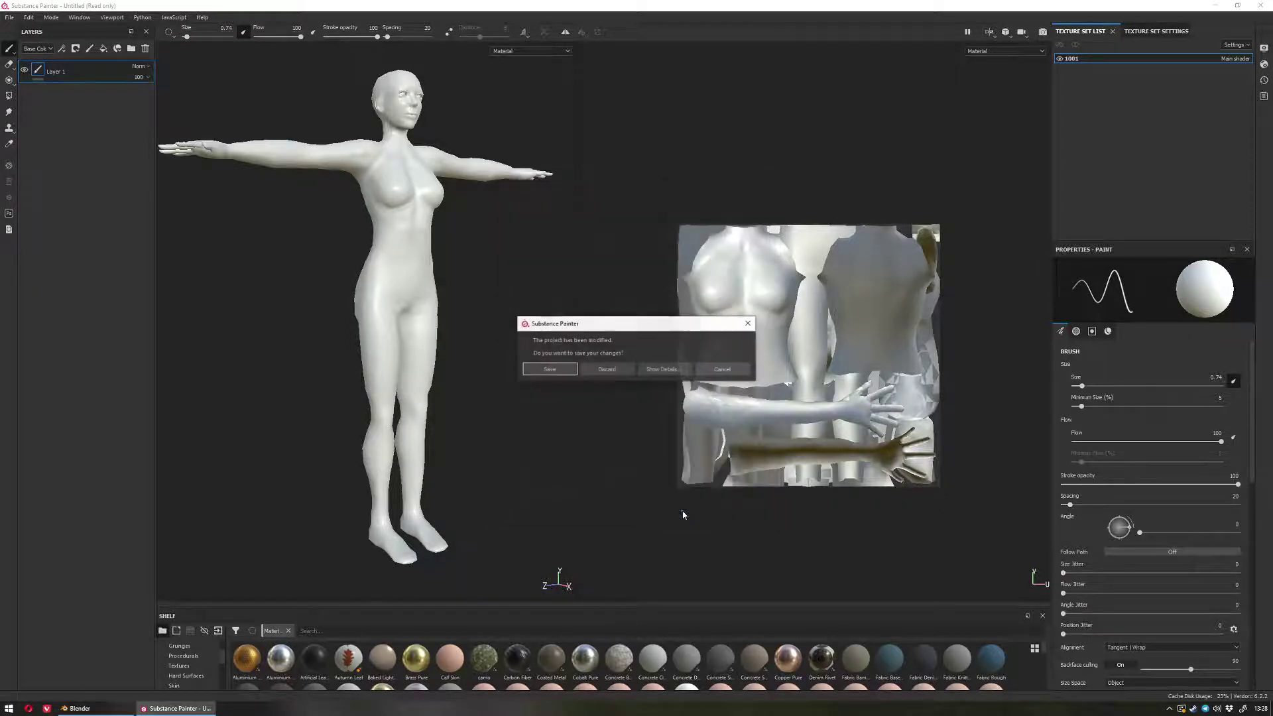
pyautogui.click(607, 369)
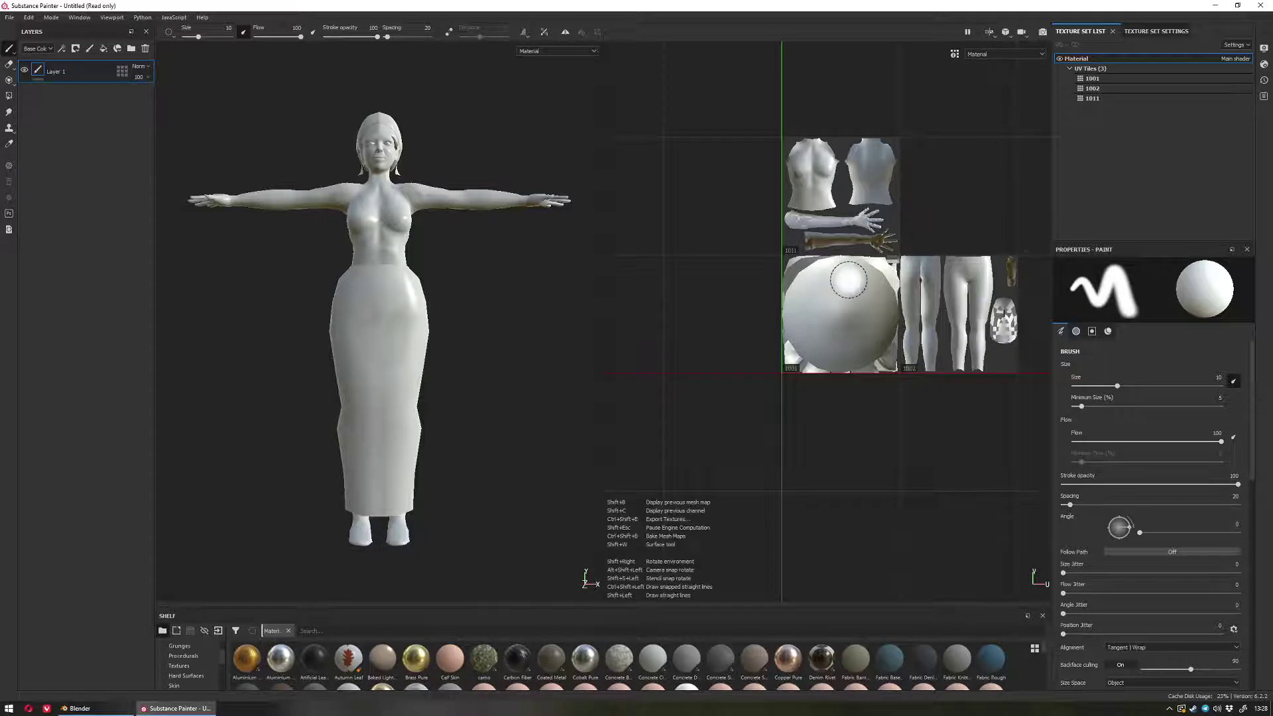
# - Bring all three UV tiles into view and widen the 2D view to examine how the body parts are laid out
pyautogui.moveTo(947, 207); pyautogui.dragTo(890, 290, button='middle')
pyautogui.scroll(-1, 851, 302)
pyautogui.scroll(3, 853, 303)
pyautogui.scroll(1, 889, 284)
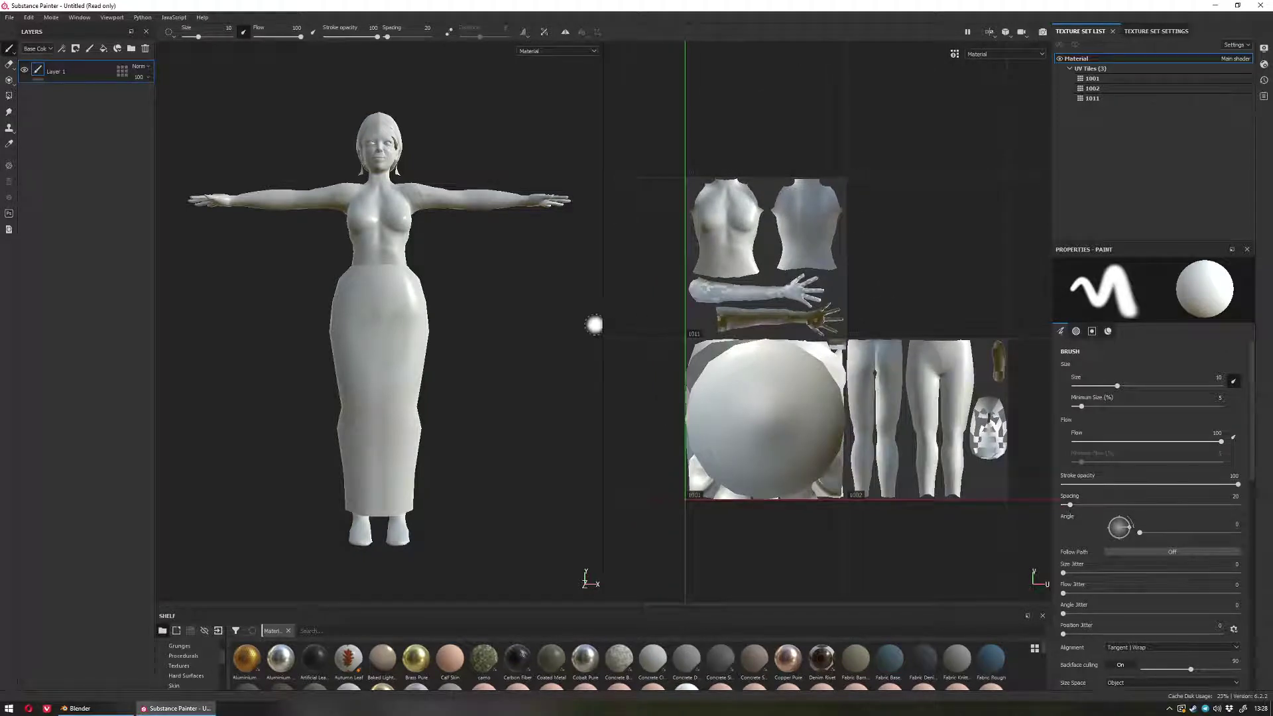
pyautogui.moveTo(599, 324); pyautogui.dragTo(548, 327)
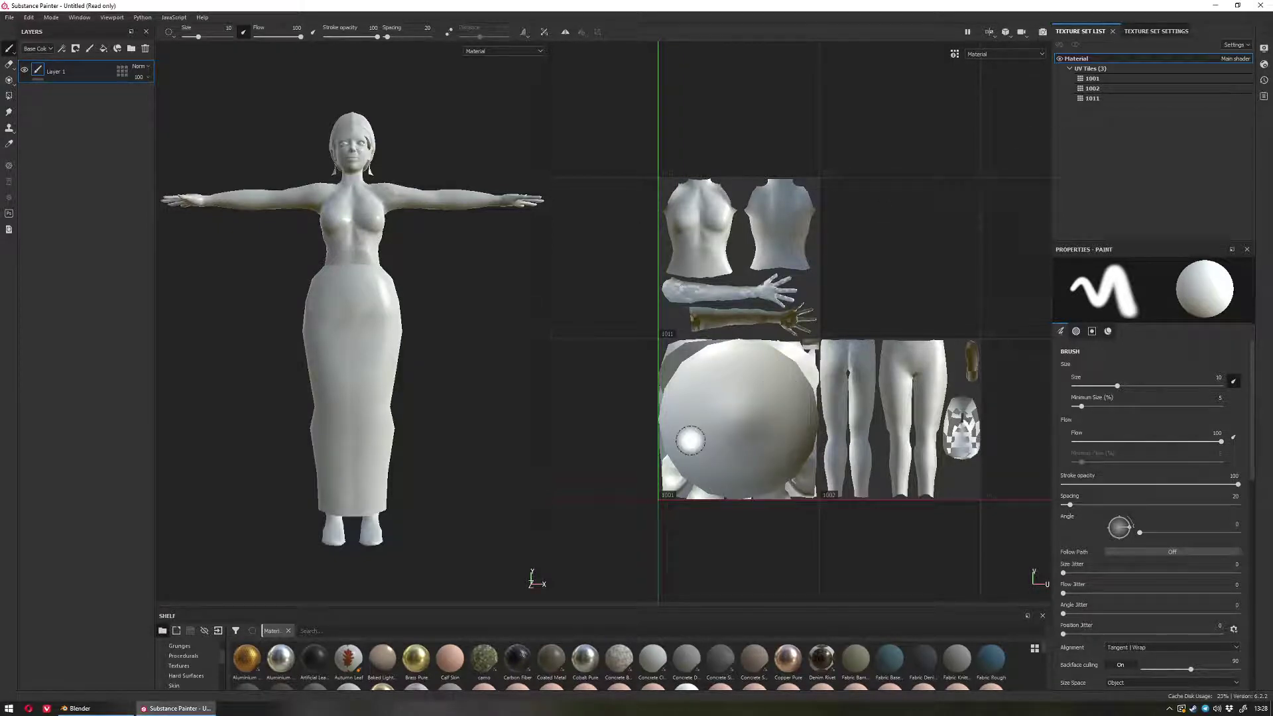
# - Switch to Blender and check the selection of the head, upper body and lower body meshes from close up
pyautogui.click(89, 709)
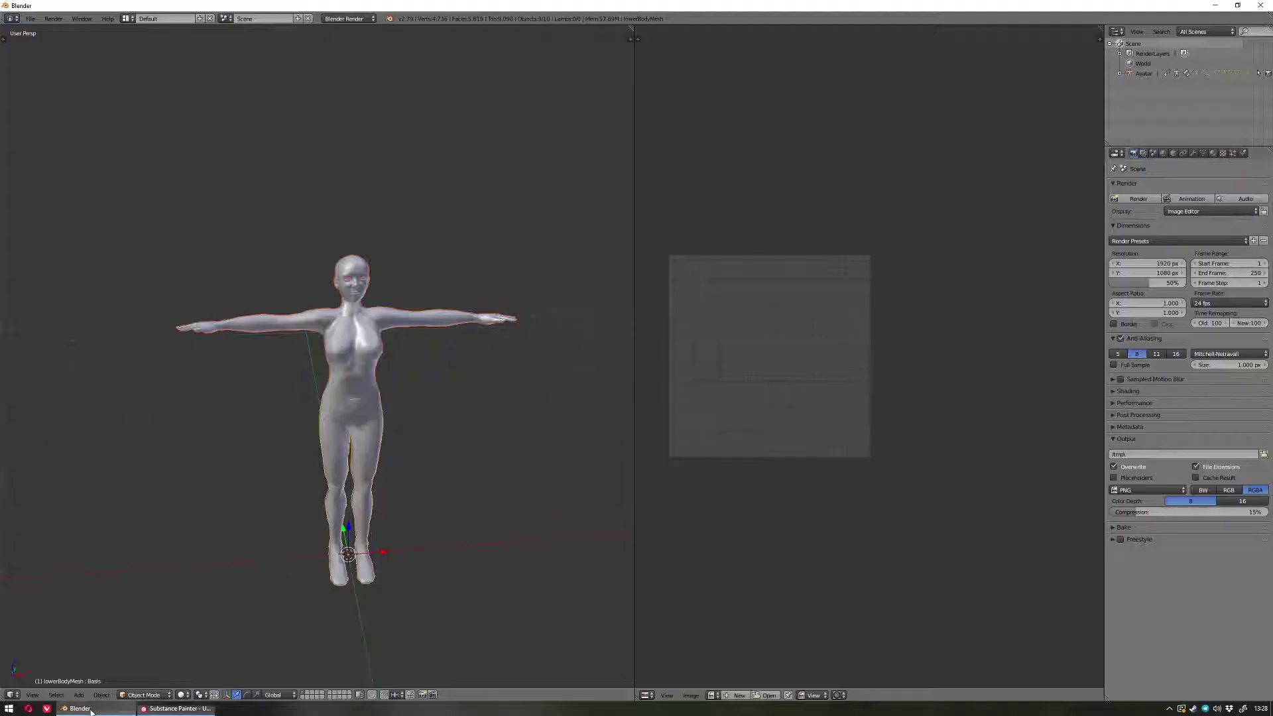
pyautogui.scroll(10, 372, 371)
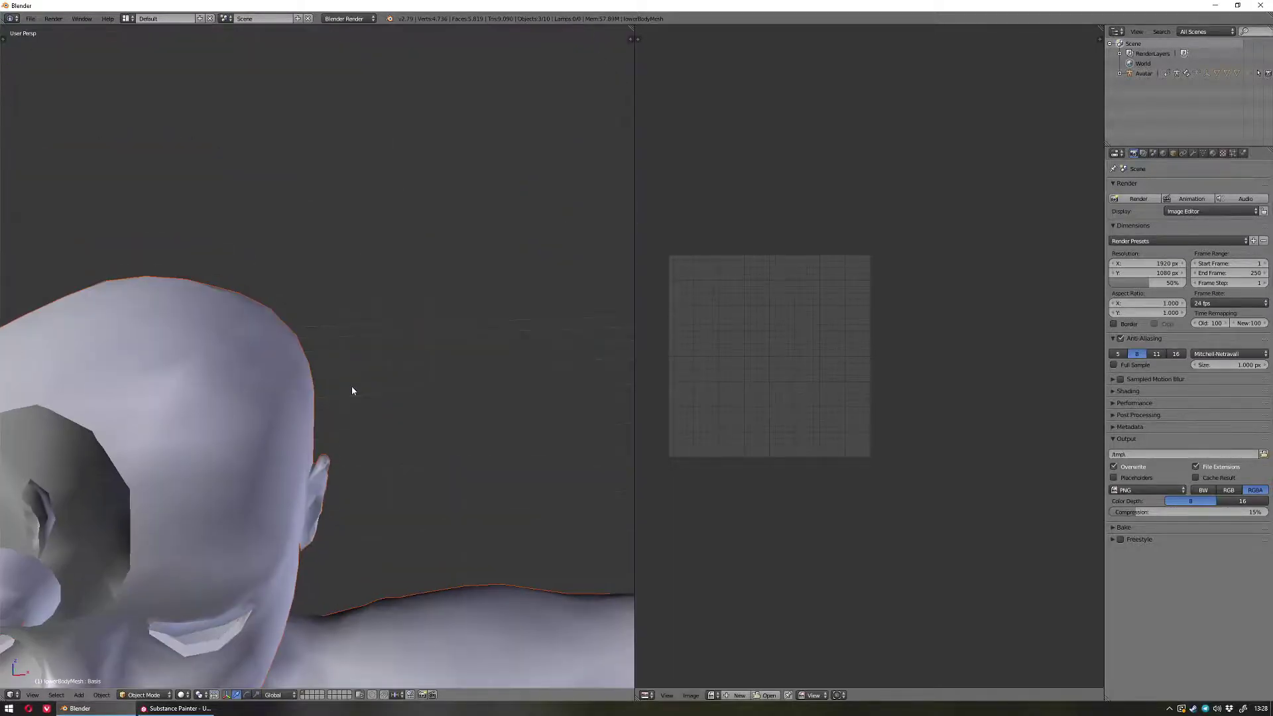
pyautogui.keyDown('shift'); pyautogui.moveTo(352, 386); pyautogui.dragTo(392, 368, button='middle'); pyautogui.keyUp('shift')
pyautogui.scroll(-5, 398, 370)
pyautogui.moveTo(376, 414); pyautogui.dragTo(415, 403, button='middle')
pyautogui.rightClick(400, 263)
pyautogui.moveTo(400, 263); pyautogui.dragTo(471, 278, button='middle')
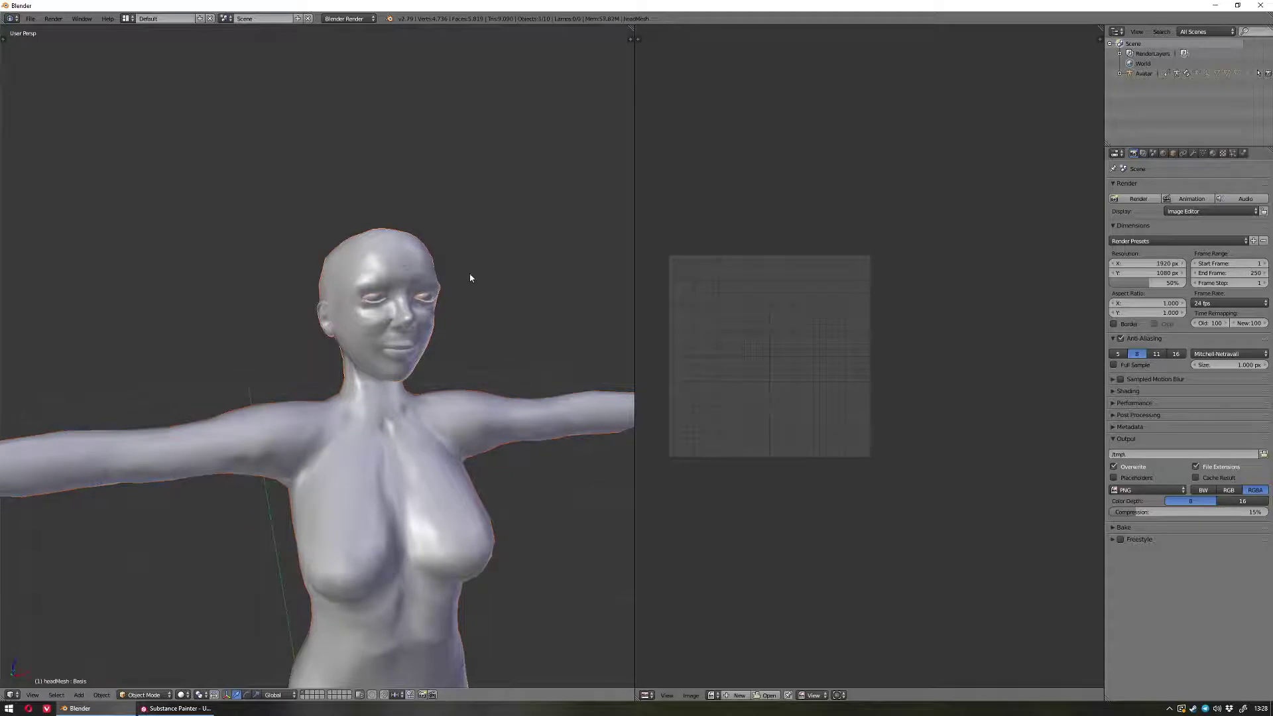
pyautogui.scroll(-3, 472, 284)
pyautogui.keyDown('shift'); pyautogui.rightClick(395, 578); pyautogui.keyUp('shift')
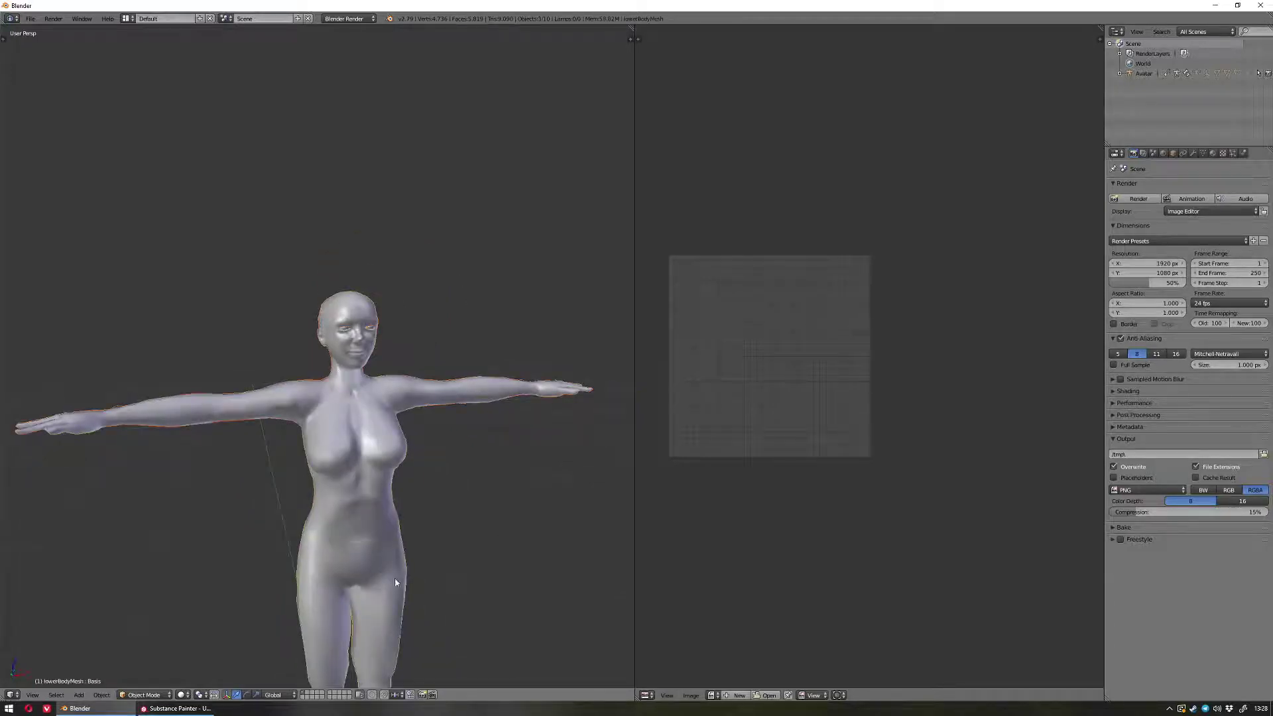
pyautogui.scroll(-3, 526, 486)
pyautogui.keyDown('shift'); pyautogui.moveTo(450, 465); pyautogui.dragTo(476, 373, button='middle'); pyautogui.keyUp('shift')
pyautogui.scroll(2, 470, 409)
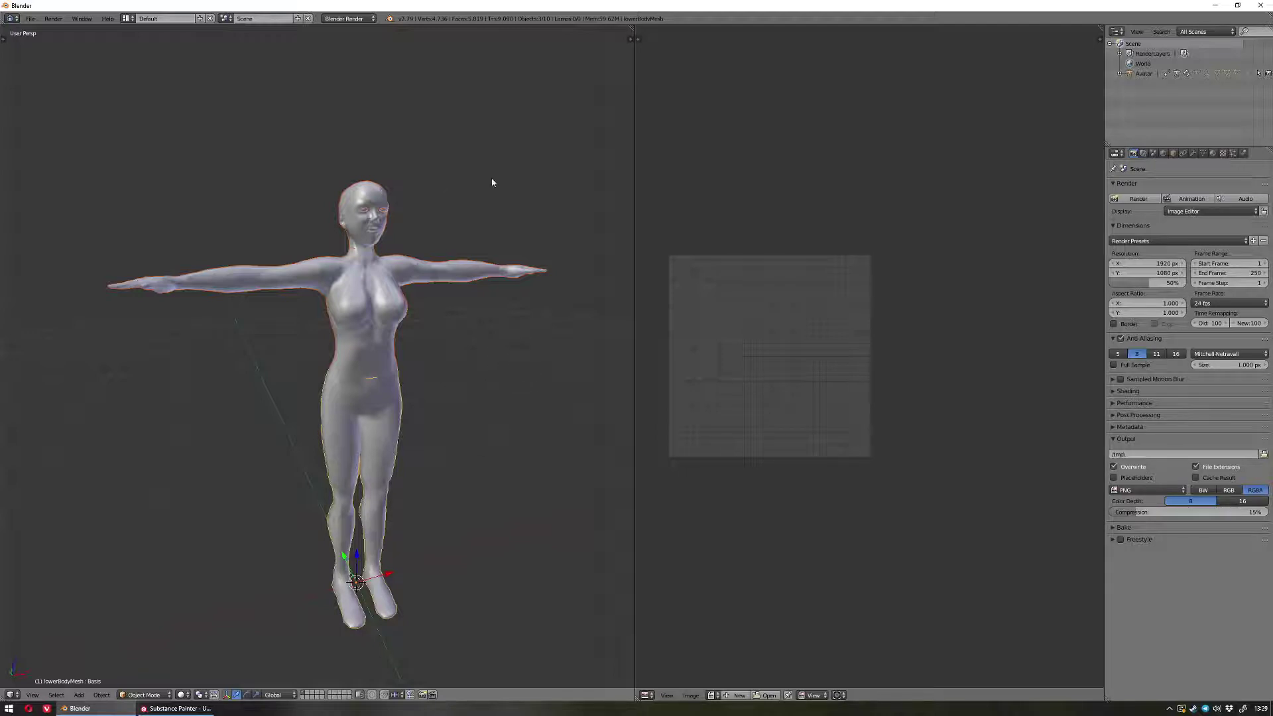
# - Deselect everything except the head mesh, then enlarge the outliner and expand Avatar down to the individual Avatar_meshes objects
pyautogui.press('a')
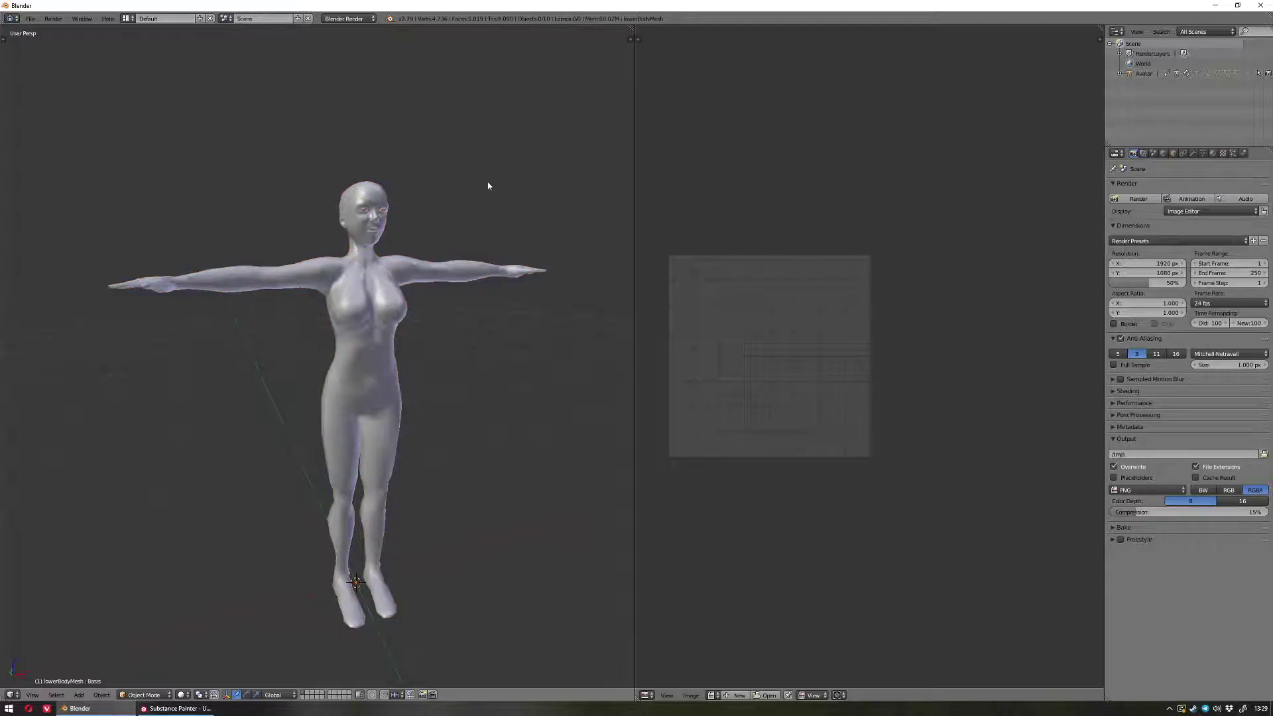
pyautogui.rightClick(368, 188)
pyautogui.click(1119, 74)
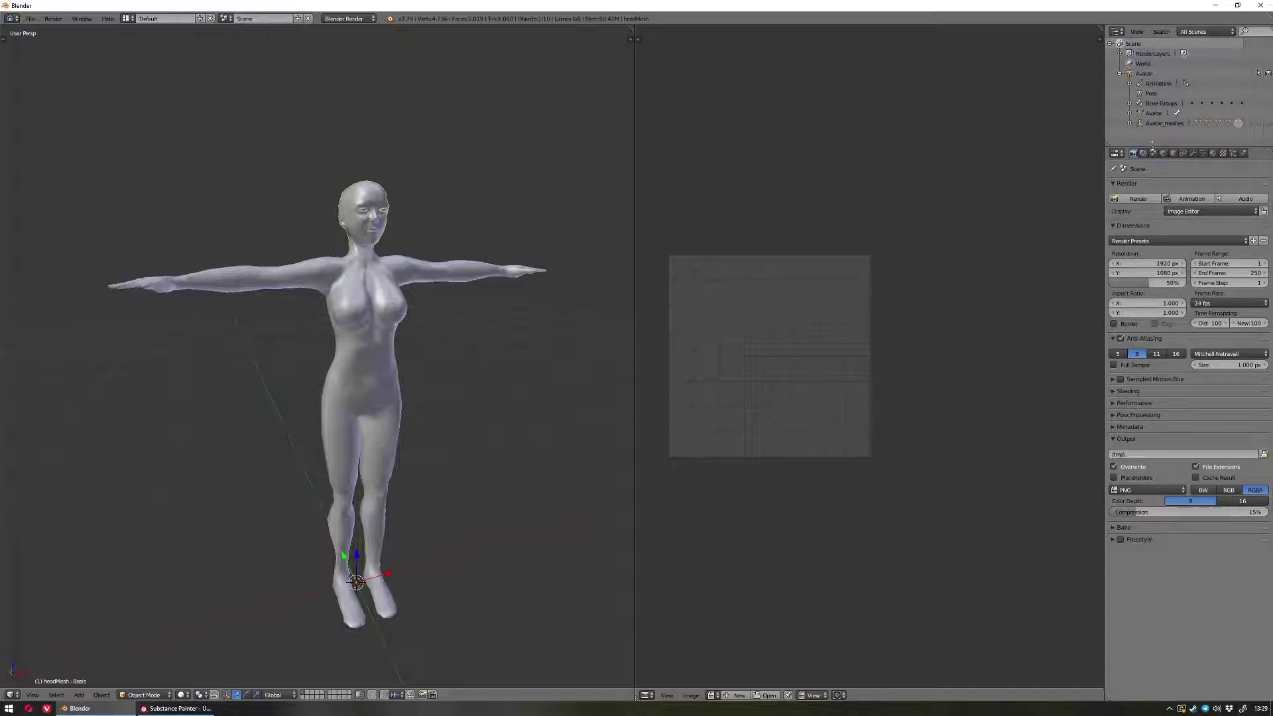
pyautogui.moveTo(1153, 148); pyautogui.dragTo(1141, 247)
pyautogui.moveTo(1104, 196); pyautogui.dragTo(1032, 196)
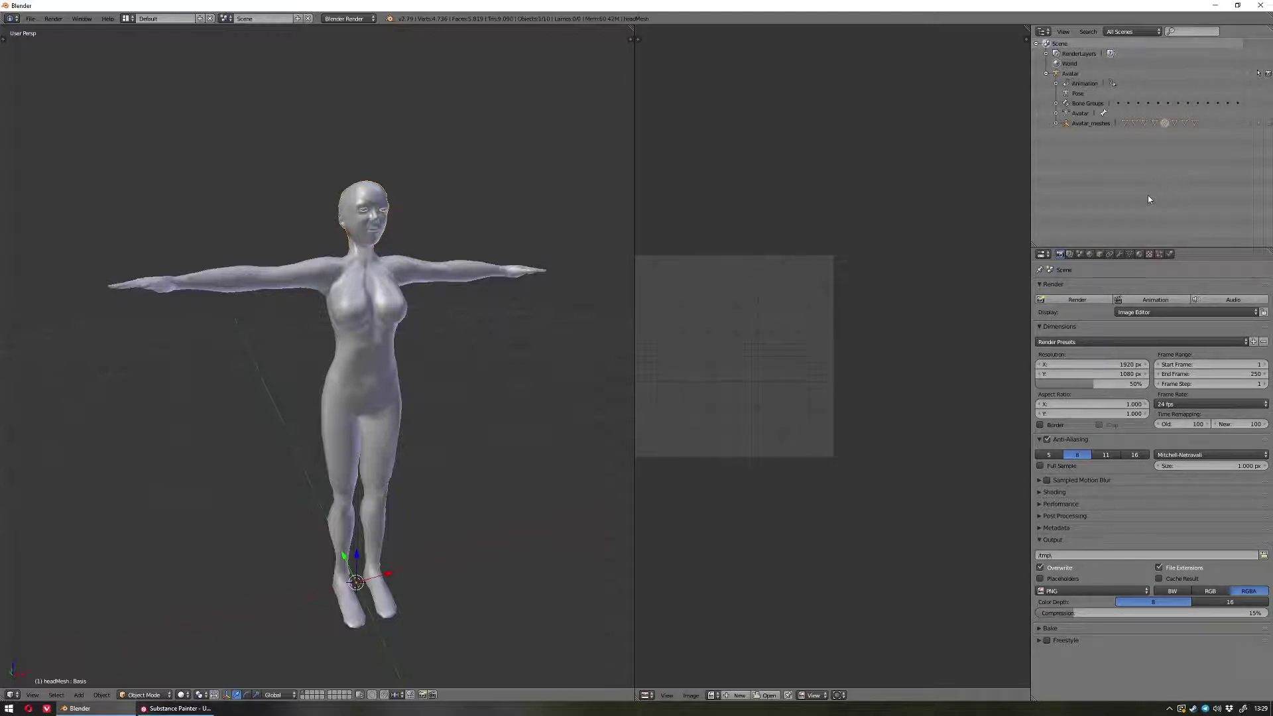
pyautogui.click(1056, 124)
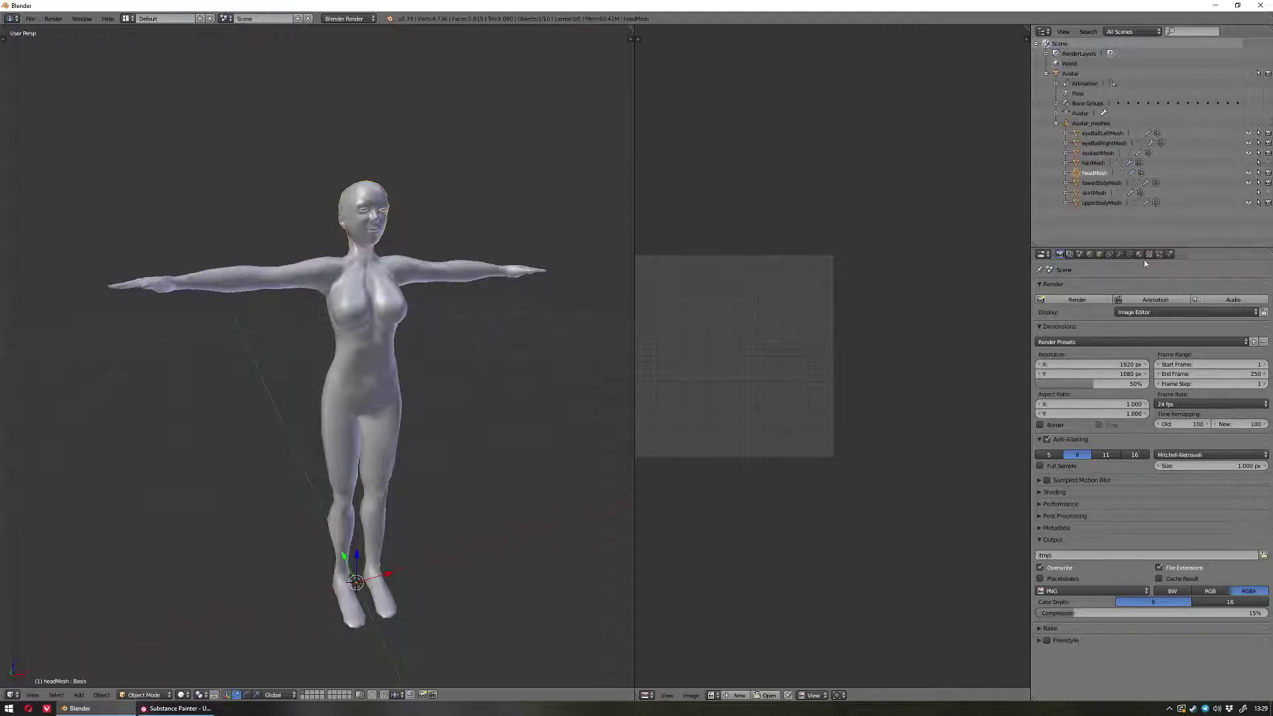
# - Select lowerBodyMesh and upperBodyMesh by name in turn to identify which part of the avatar each one is
pyautogui.click(1097, 184)
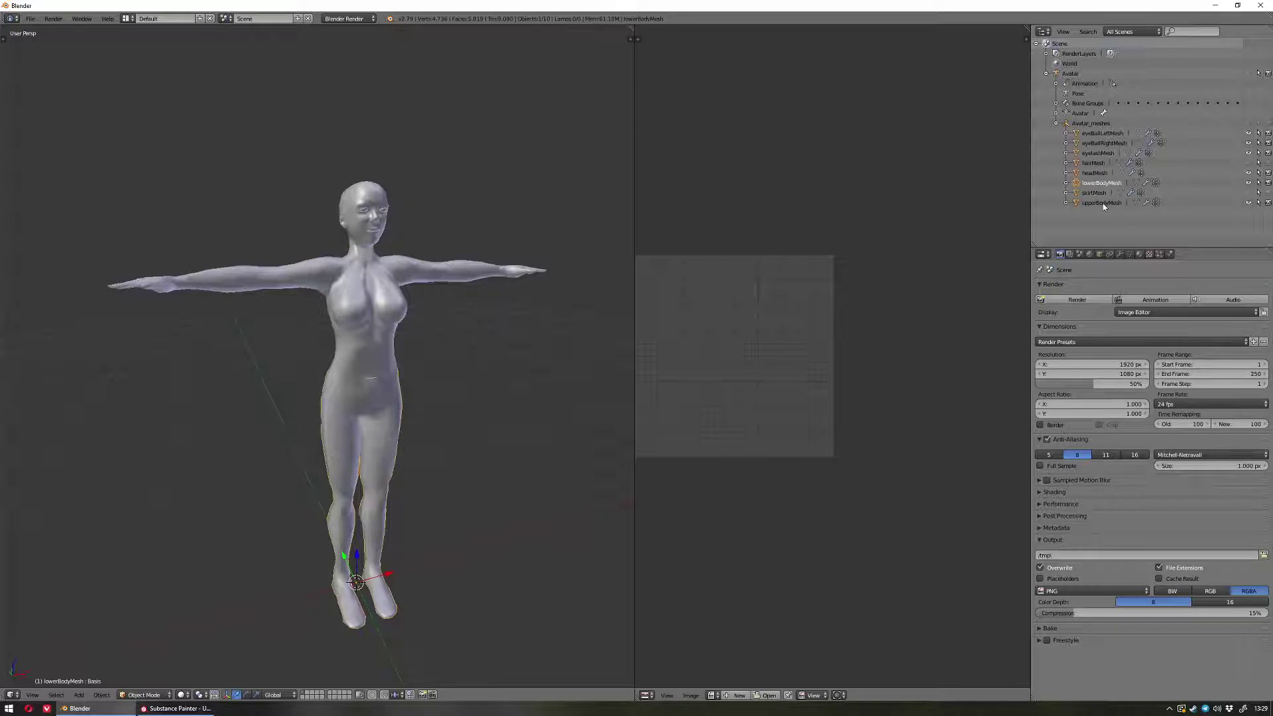
pyautogui.click(1101, 204)
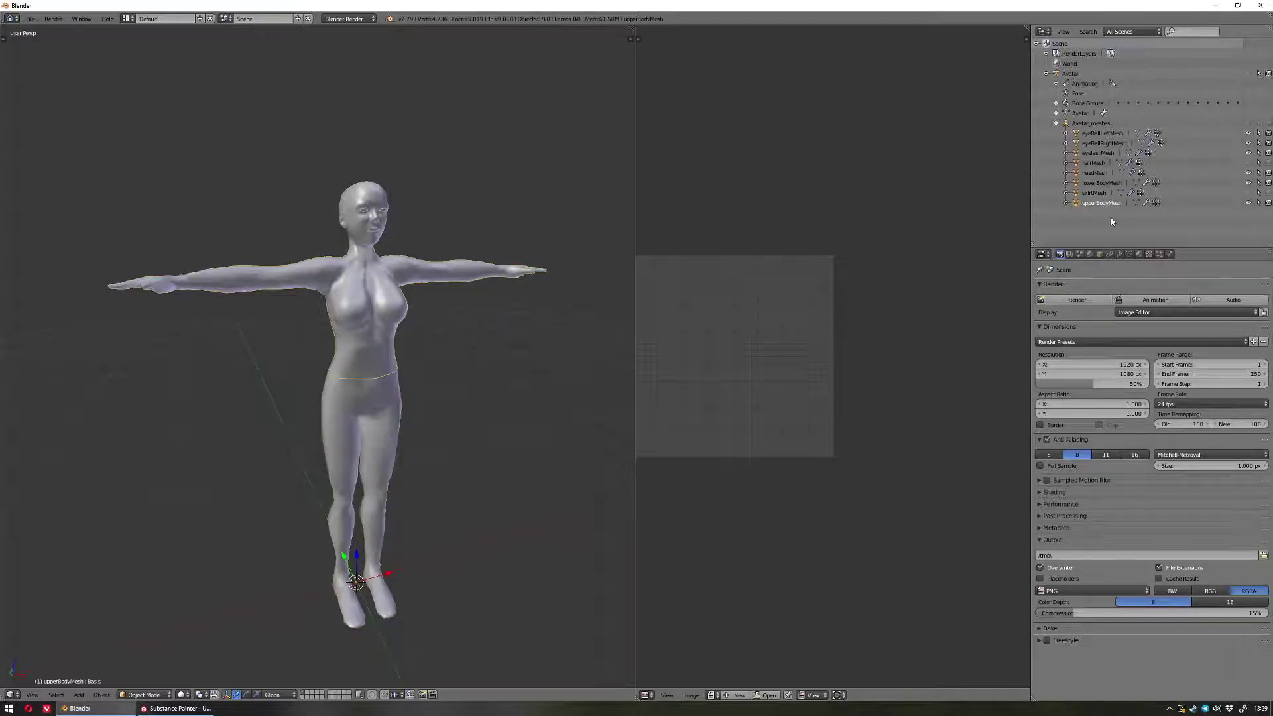
pyautogui.click(1099, 184)
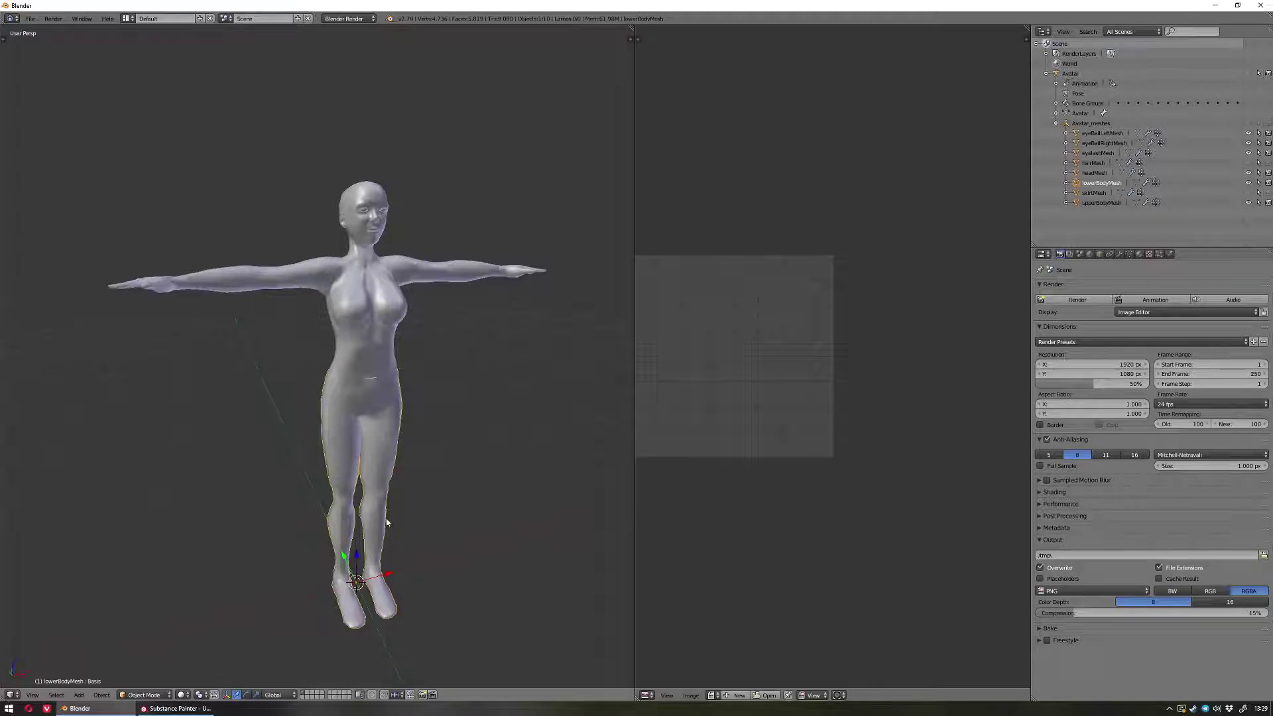
# - Select the avatar's head, upper body and lower body meshes together
pyautogui.rightClick(370, 187)
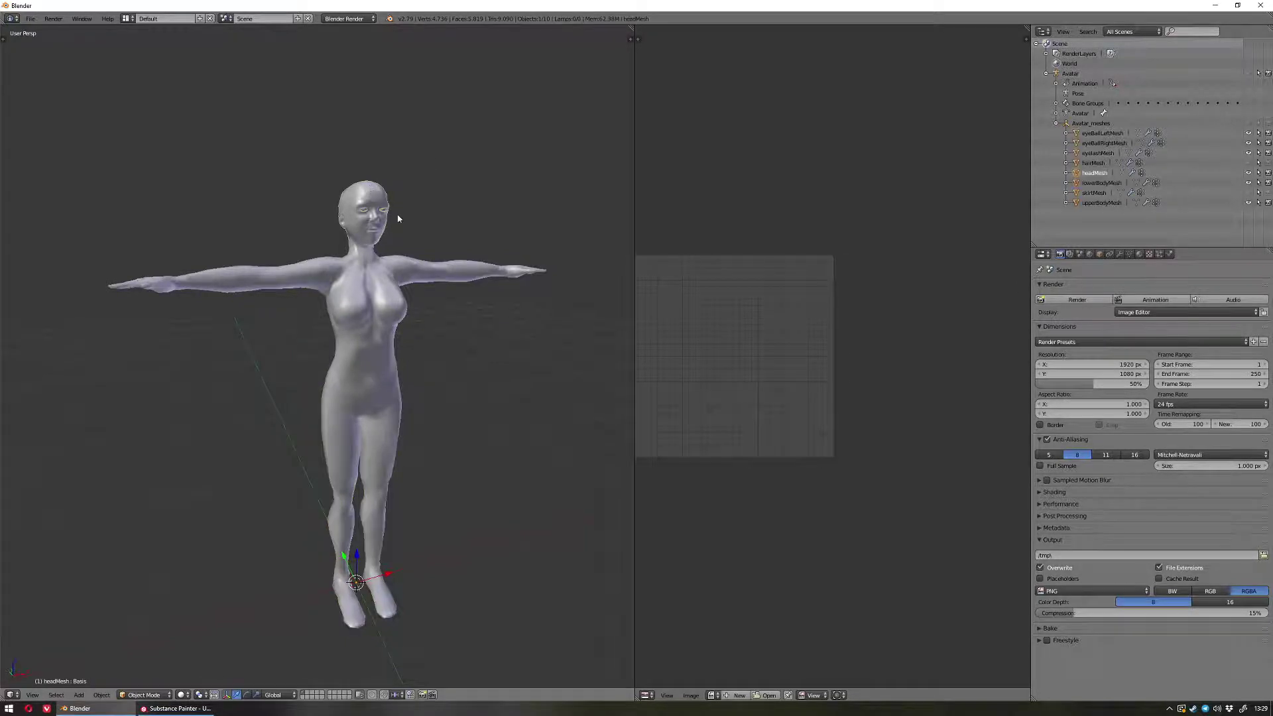
pyautogui.keyDown('shift'); pyautogui.rightClick(385, 292); pyautogui.keyUp('shift')
pyautogui.keyDown('shift'); pyautogui.rightClick(389, 414); pyautogui.keyUp('shift')
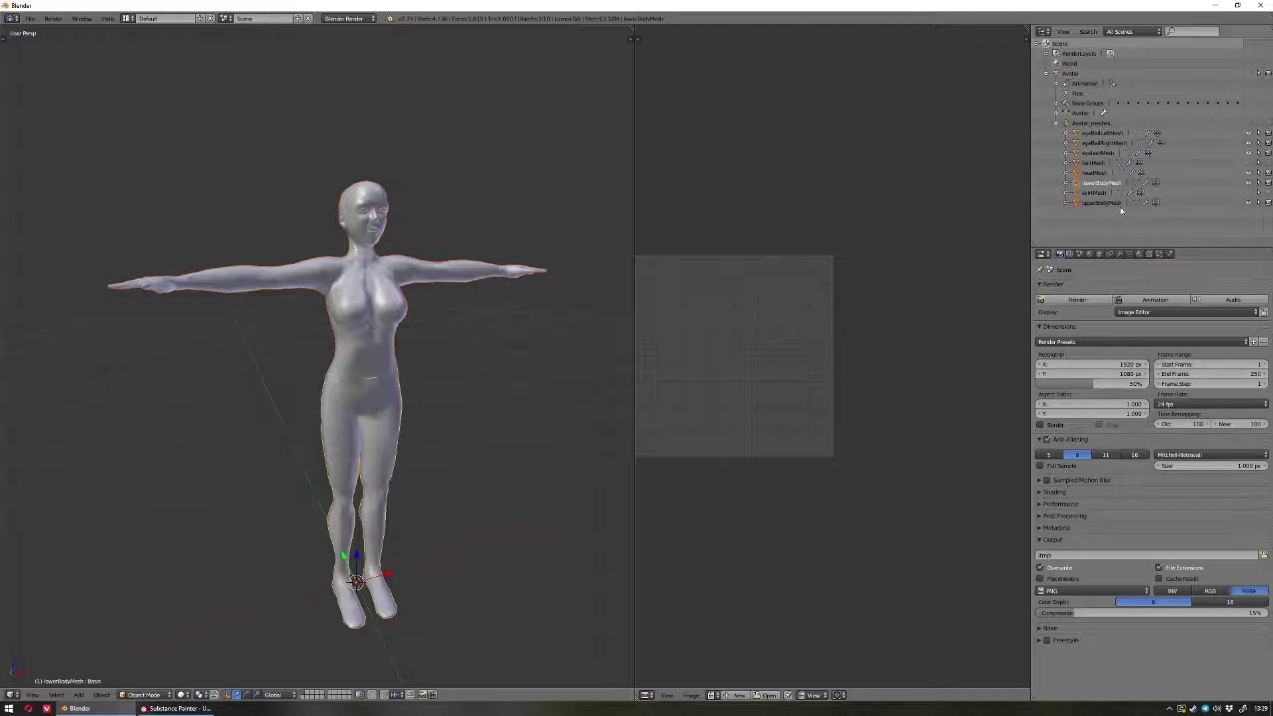
# - Export the avatar as a Wavefront OBJ, overwriting untitled.obj in the Blender for SecondLife folder
pyautogui.click(31, 18)
pyautogui.moveTo(58, 233)
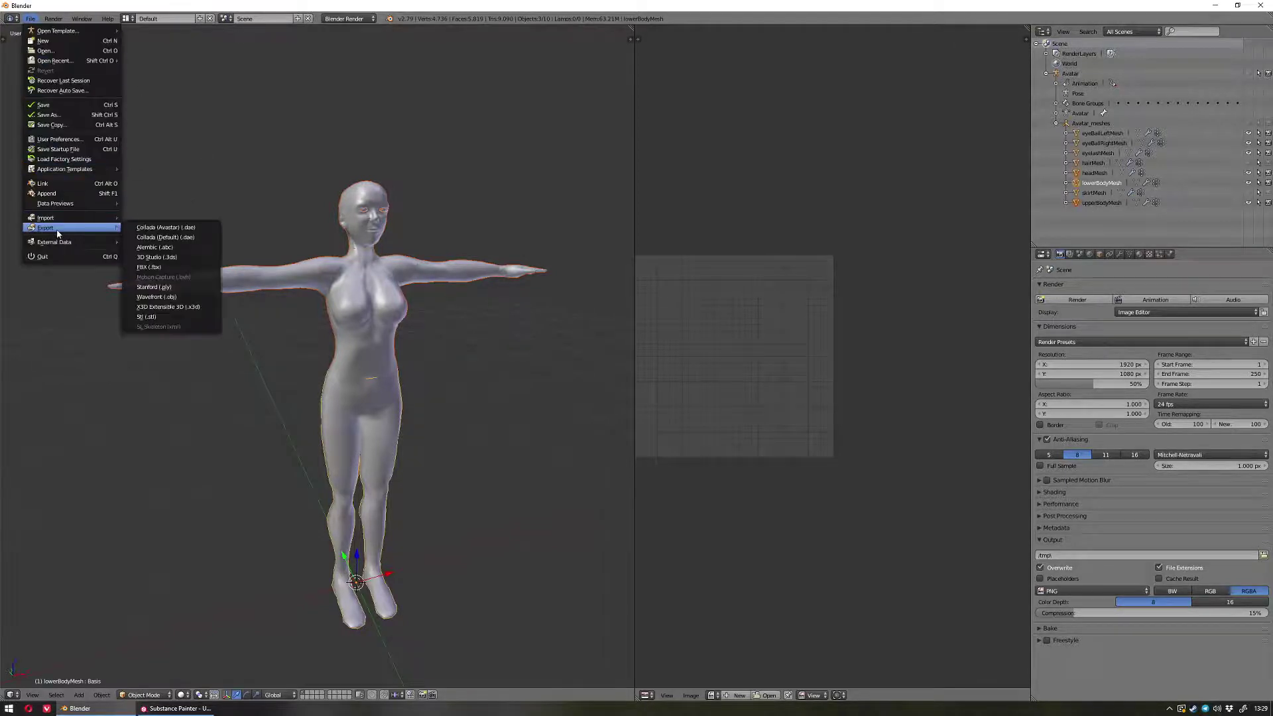
pyautogui.click(154, 297)
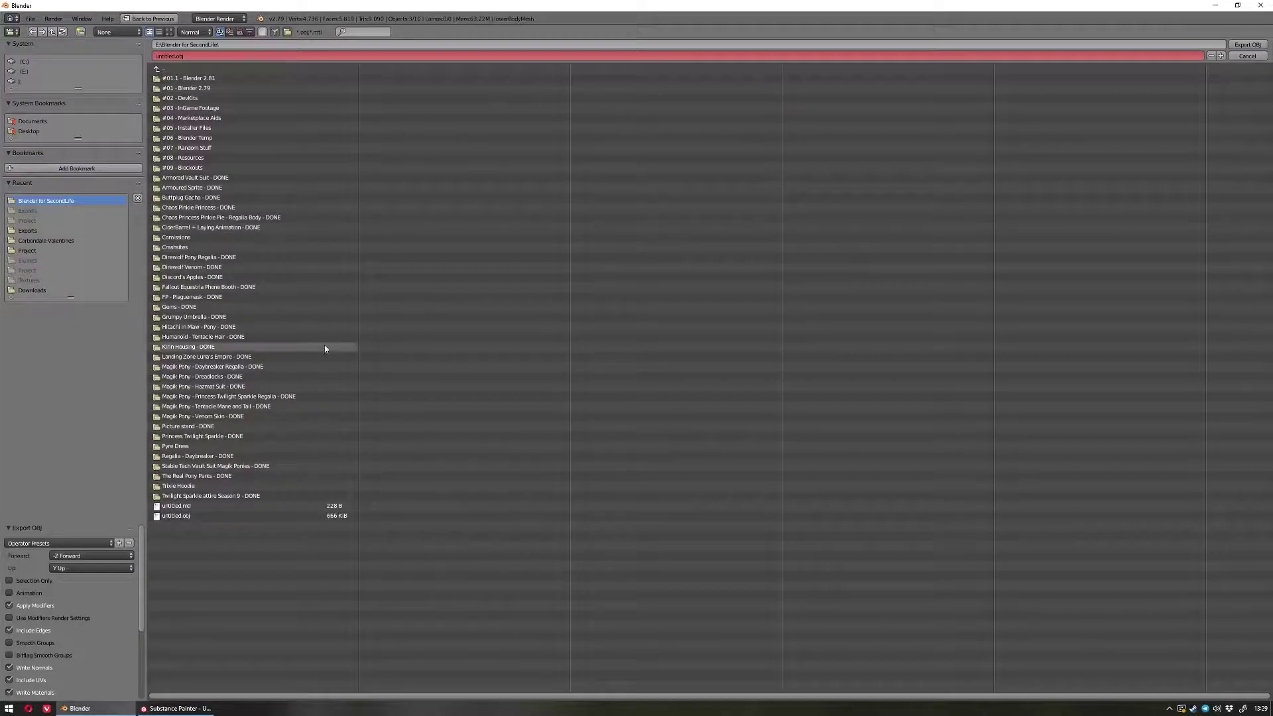
pyautogui.doubleClick(181, 515)
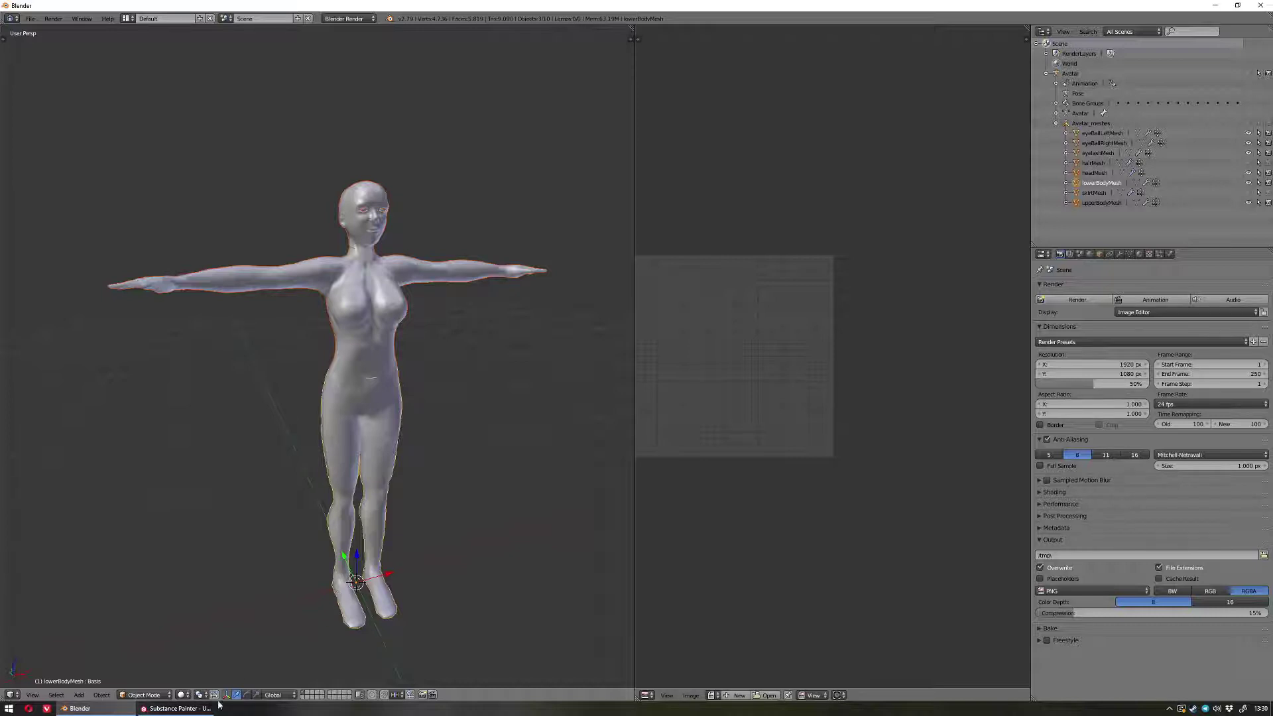
# - Switch to Substance Painter and create a new project from the re-exported untitled.obj, using the UV tile workflow with the tile layout preserved
pyautogui.click(198, 709)
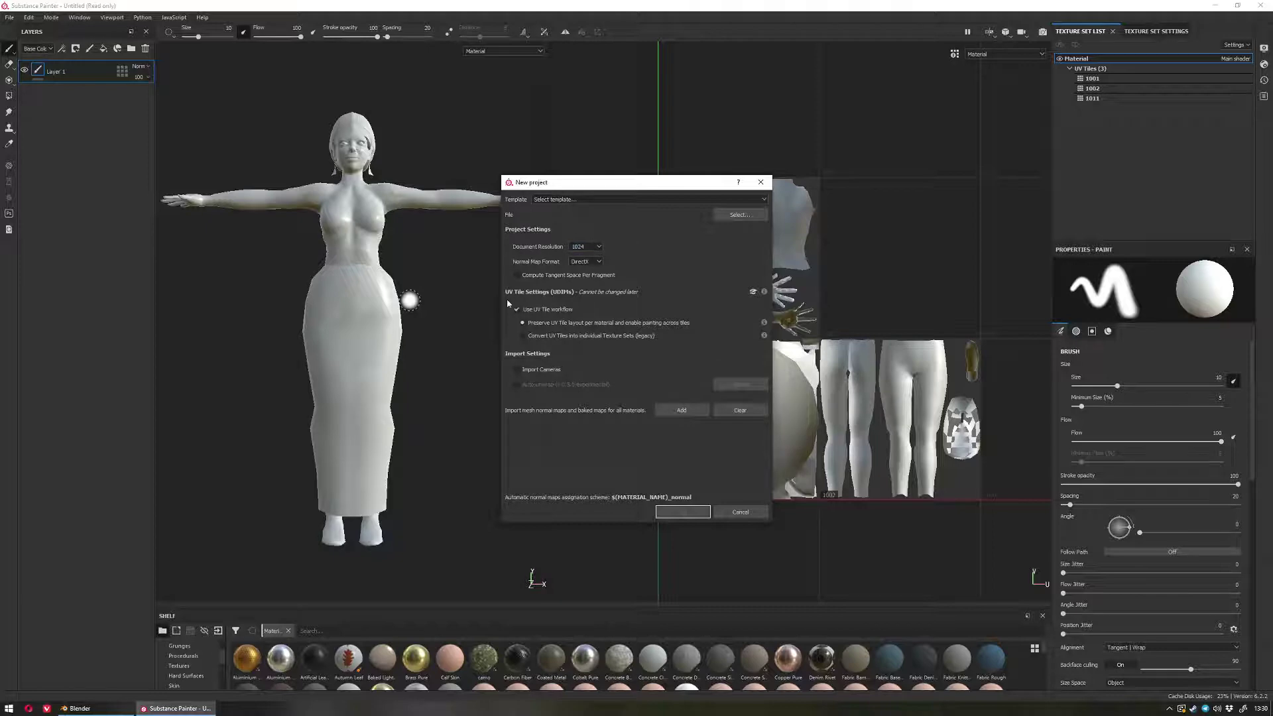
pyautogui.click(740, 215)
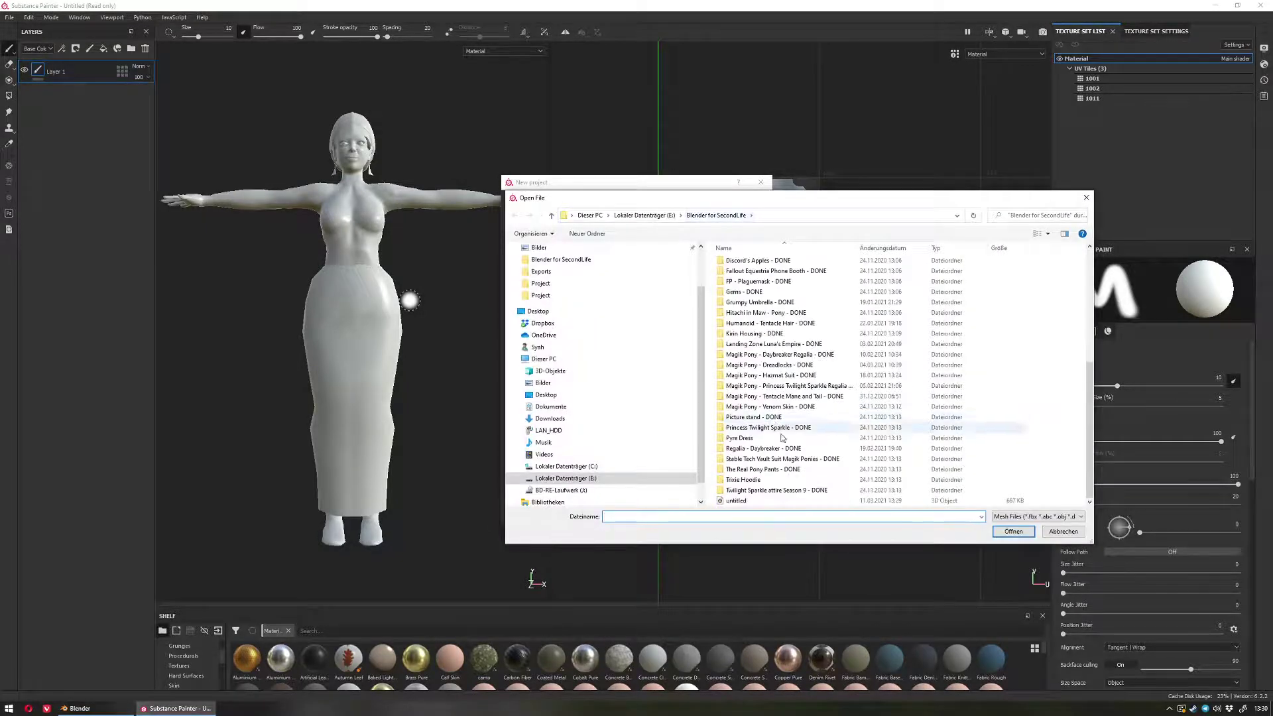
pyautogui.doubleClick(736, 501)
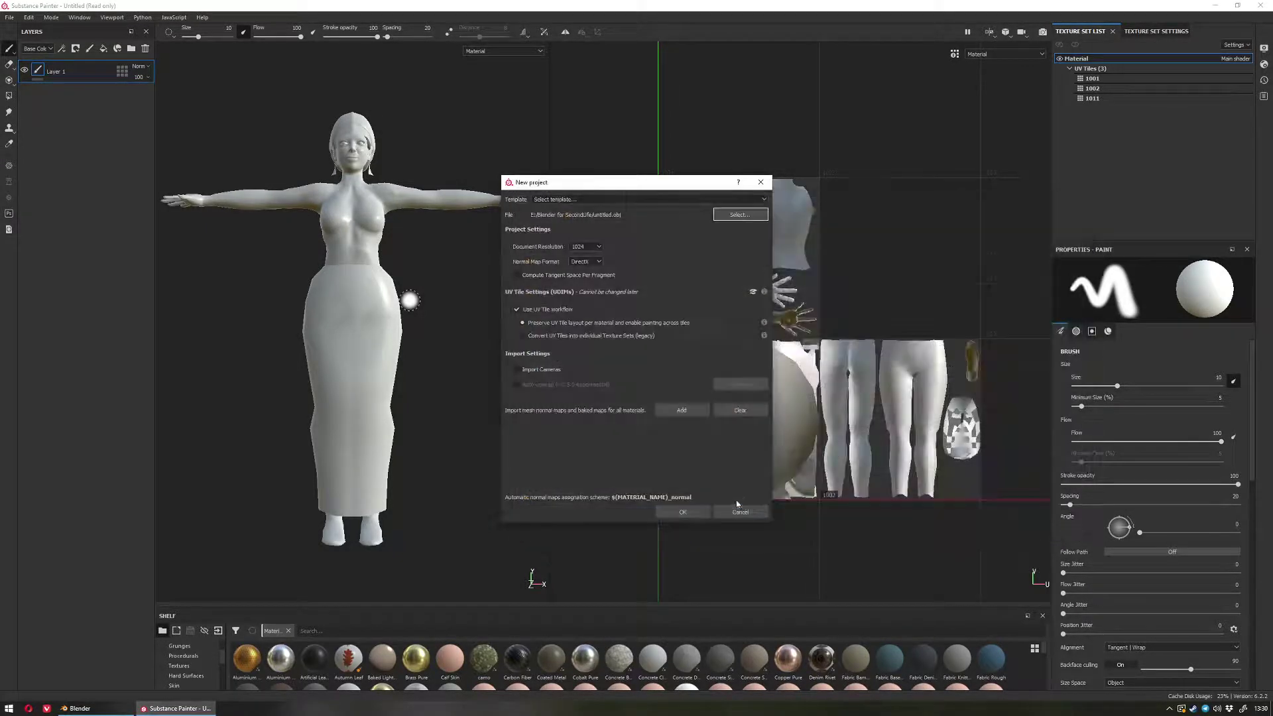
pyautogui.click(680, 513)
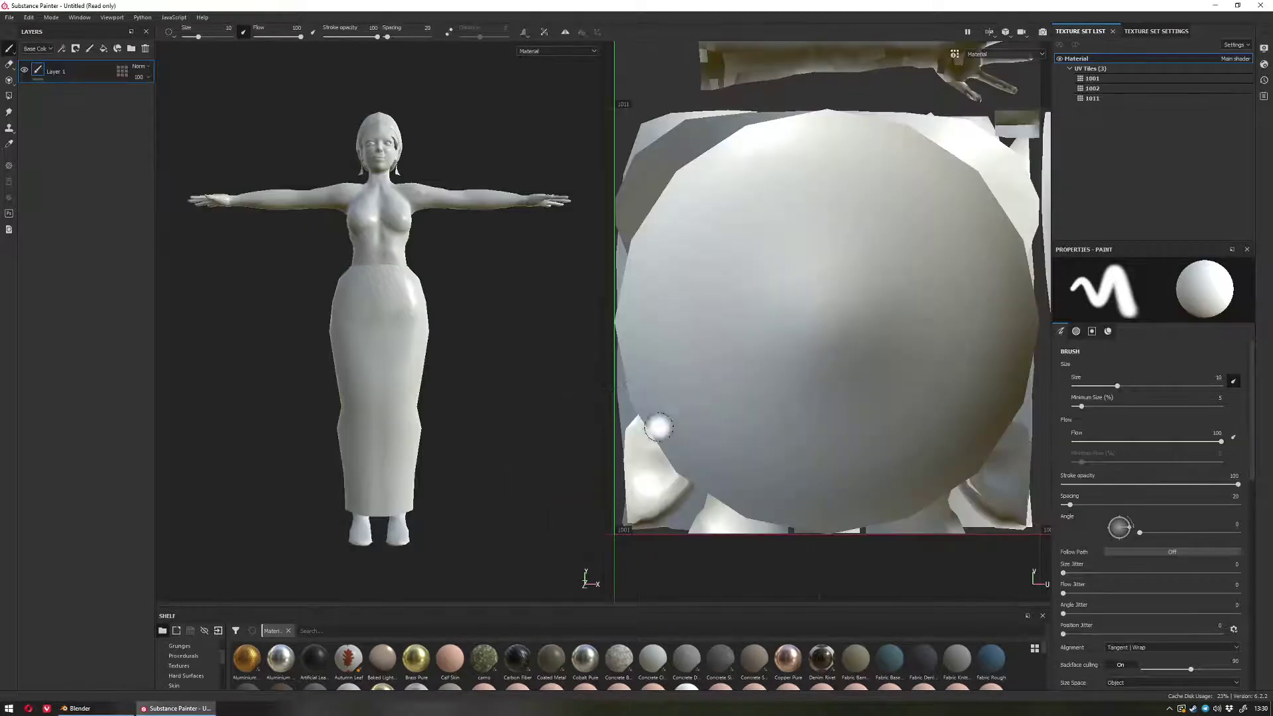
pyautogui.scroll(-5, 822, 371)
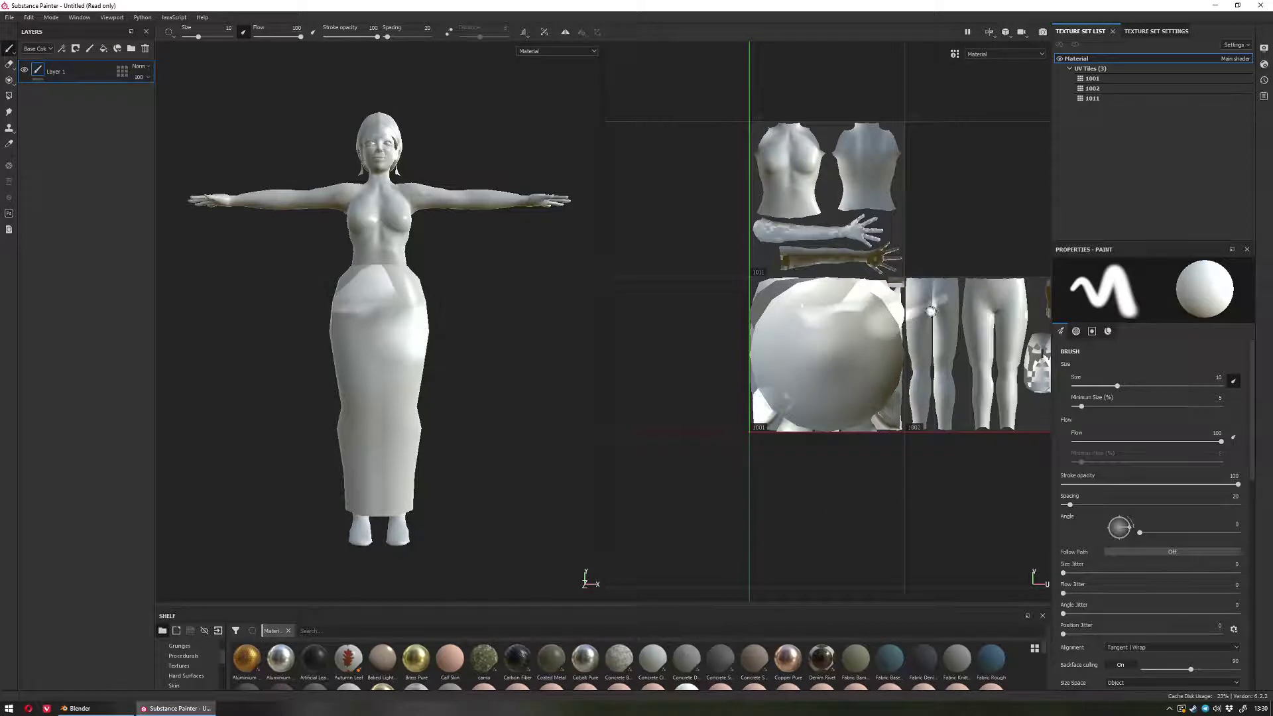
pyautogui.moveTo(931, 310); pyautogui.dragTo(879, 330, button='middle')
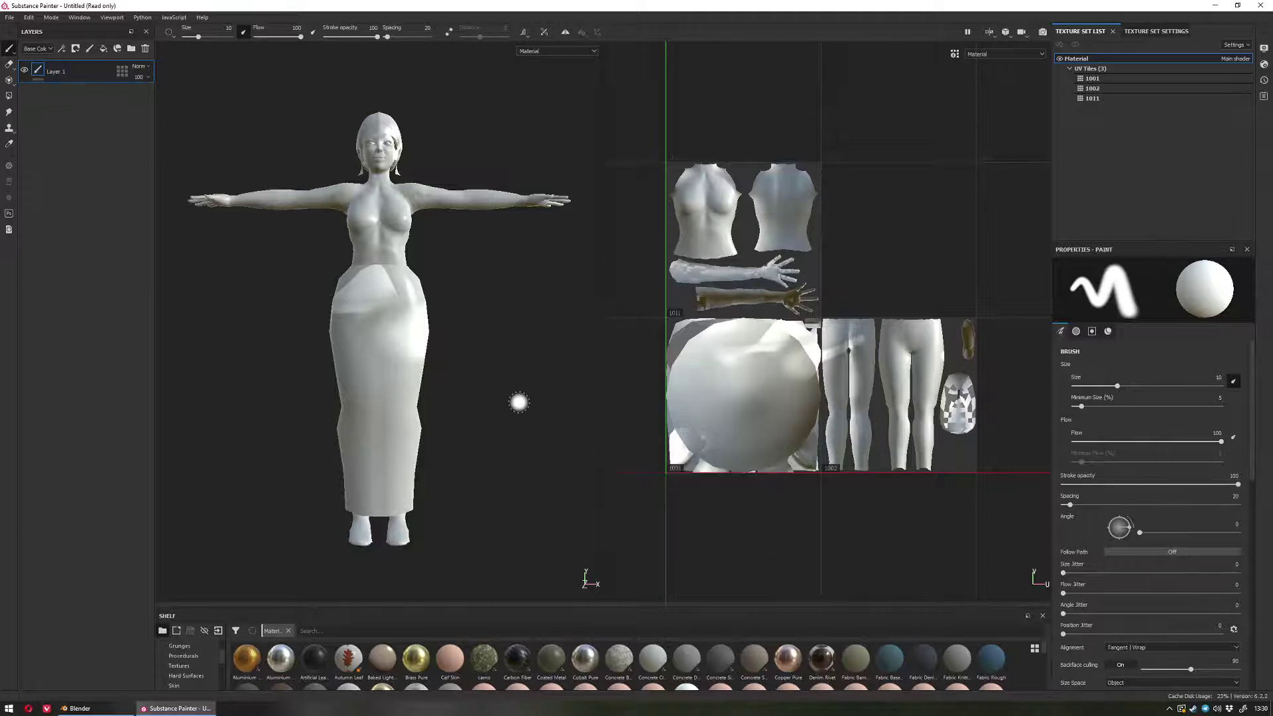
# - Switch to Blender and export only the selected body meshes as Wavefront OBJ, overwriting untitled.obj in the Blender for SecondLife folder
pyautogui.moveTo(104, 709)
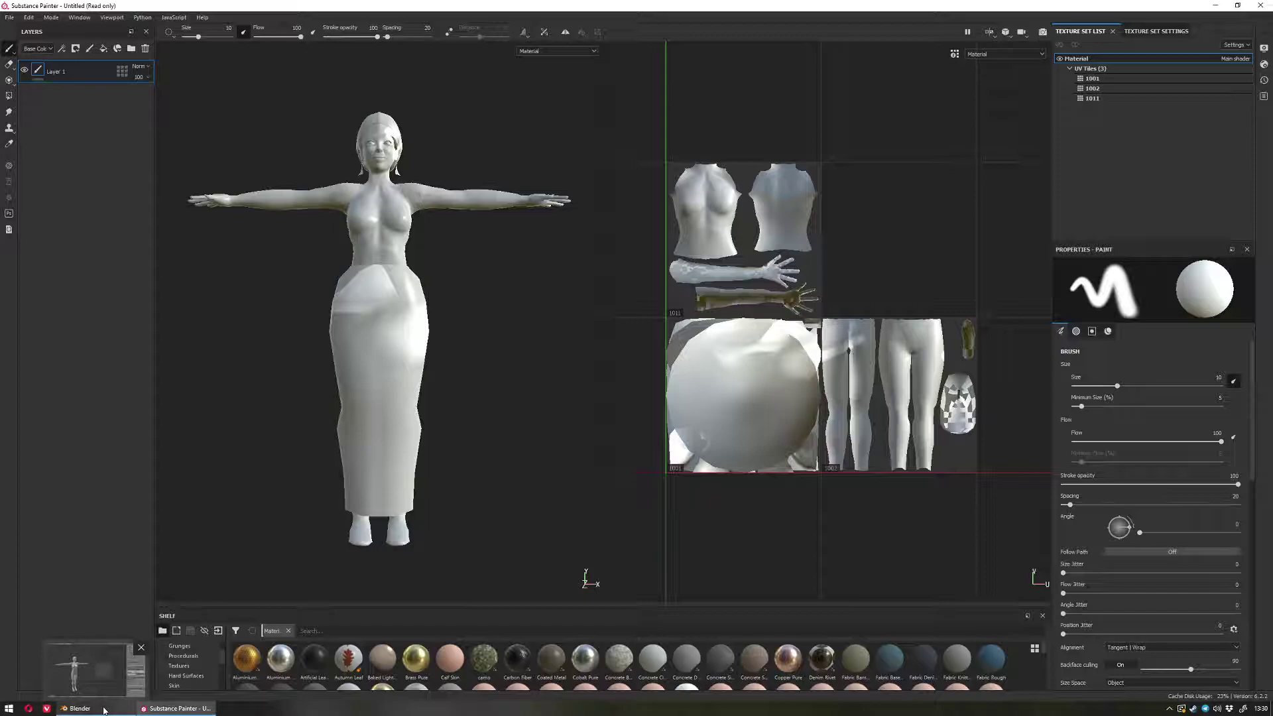
pyautogui.click(104, 710)
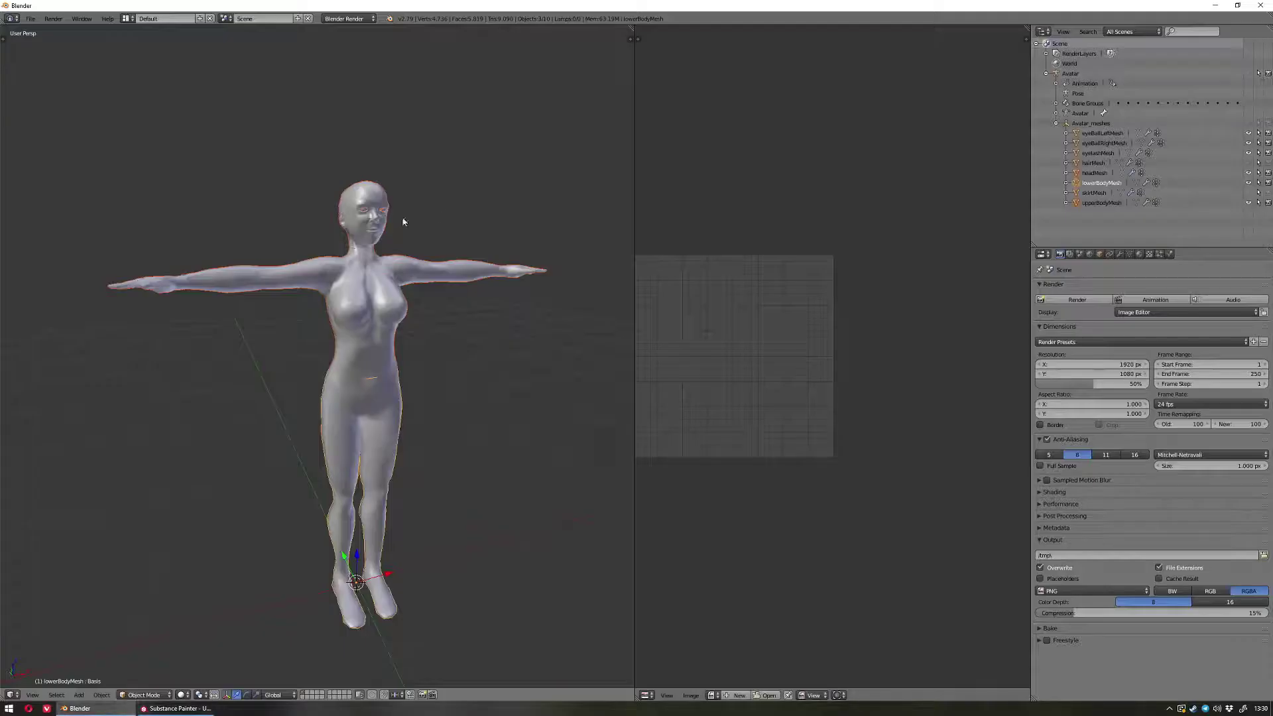
pyautogui.click(30, 19)
pyautogui.click(30, 18)
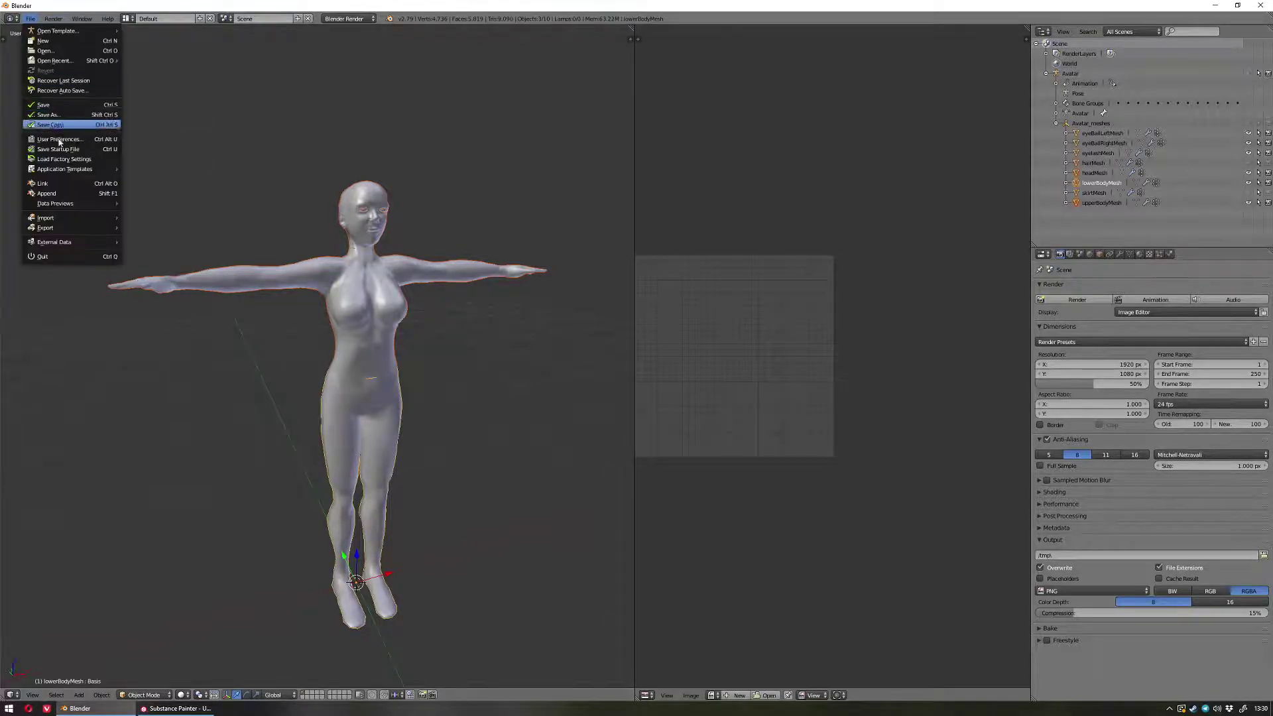
pyautogui.moveTo(59, 229)
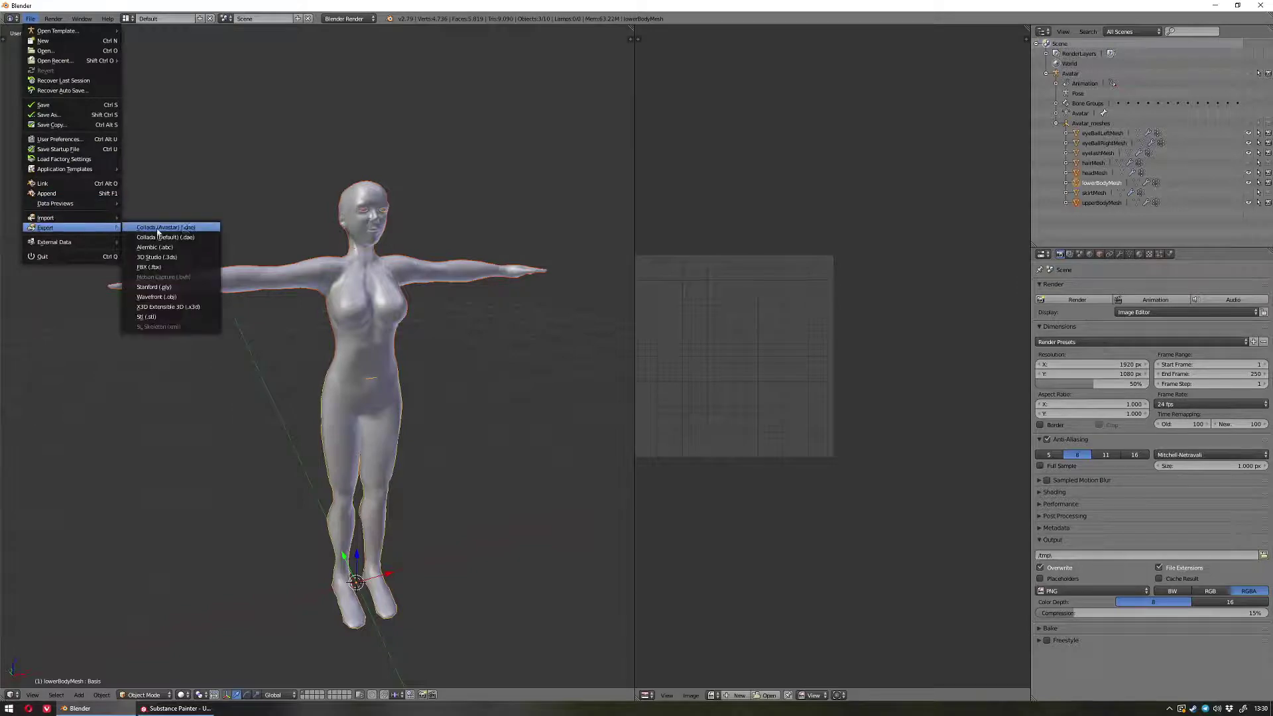
pyautogui.click(185, 300)
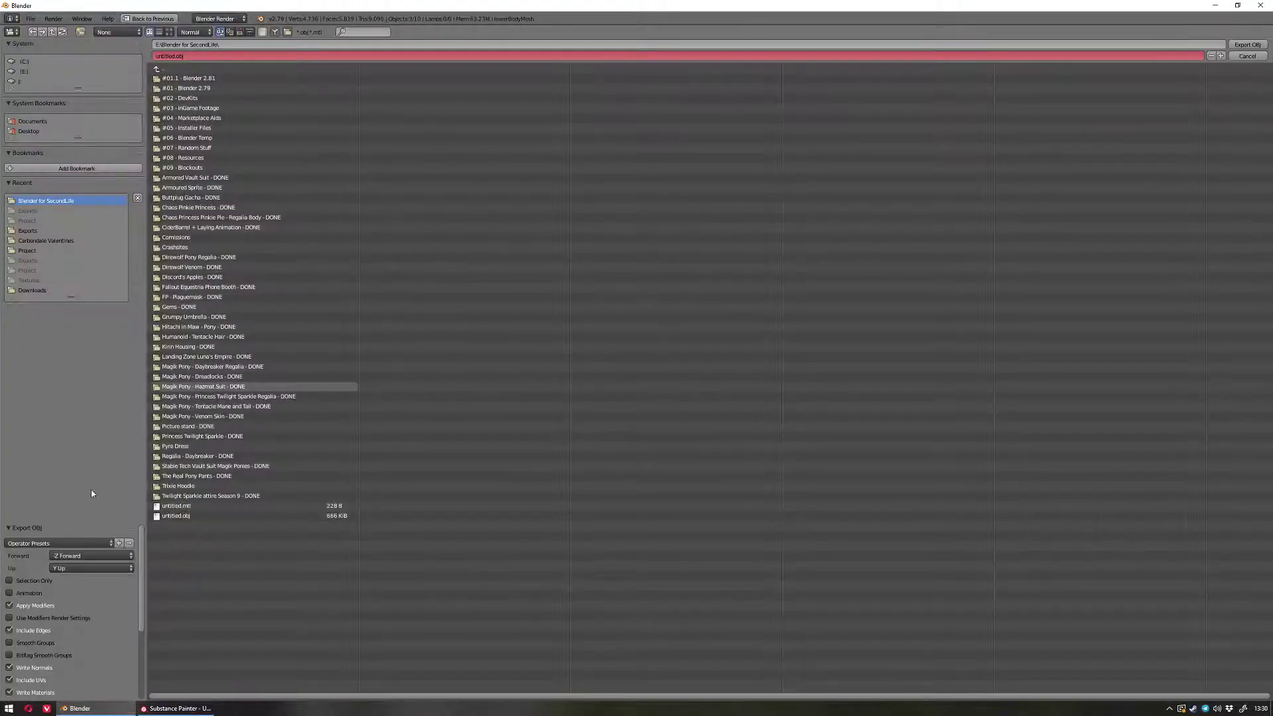
pyautogui.click(10, 581)
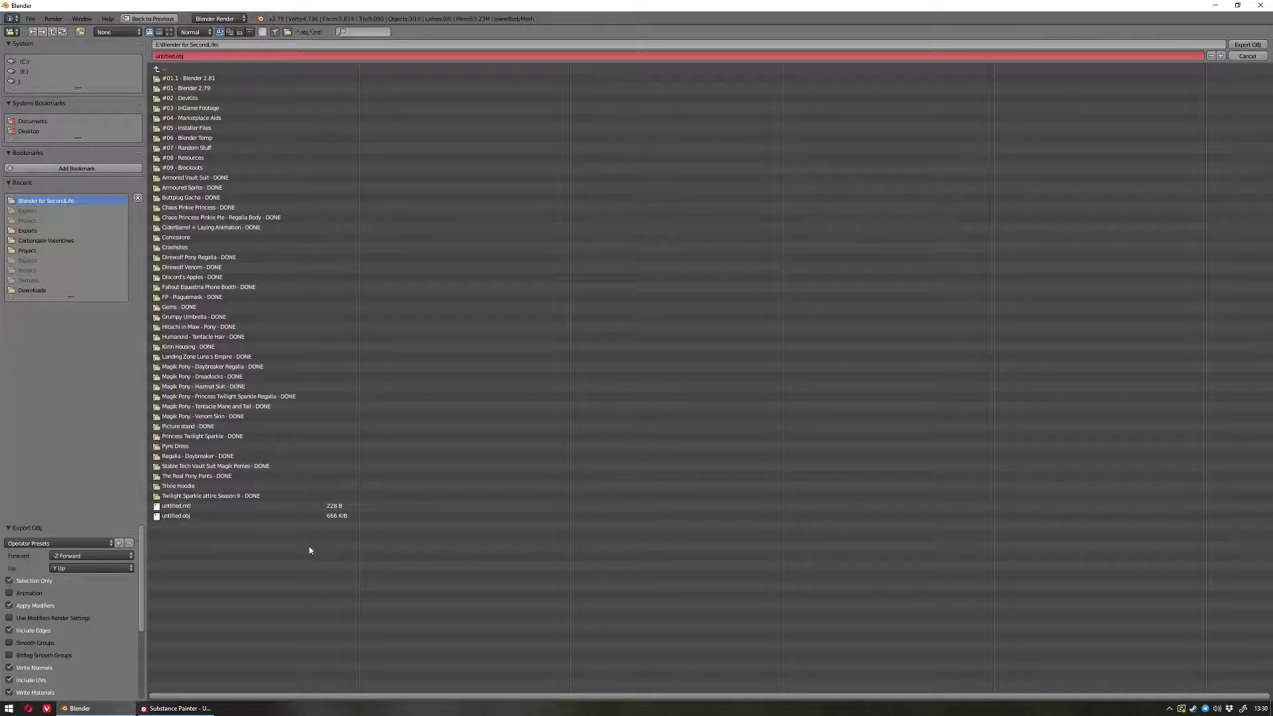
pyautogui.doubleClick(183, 517)
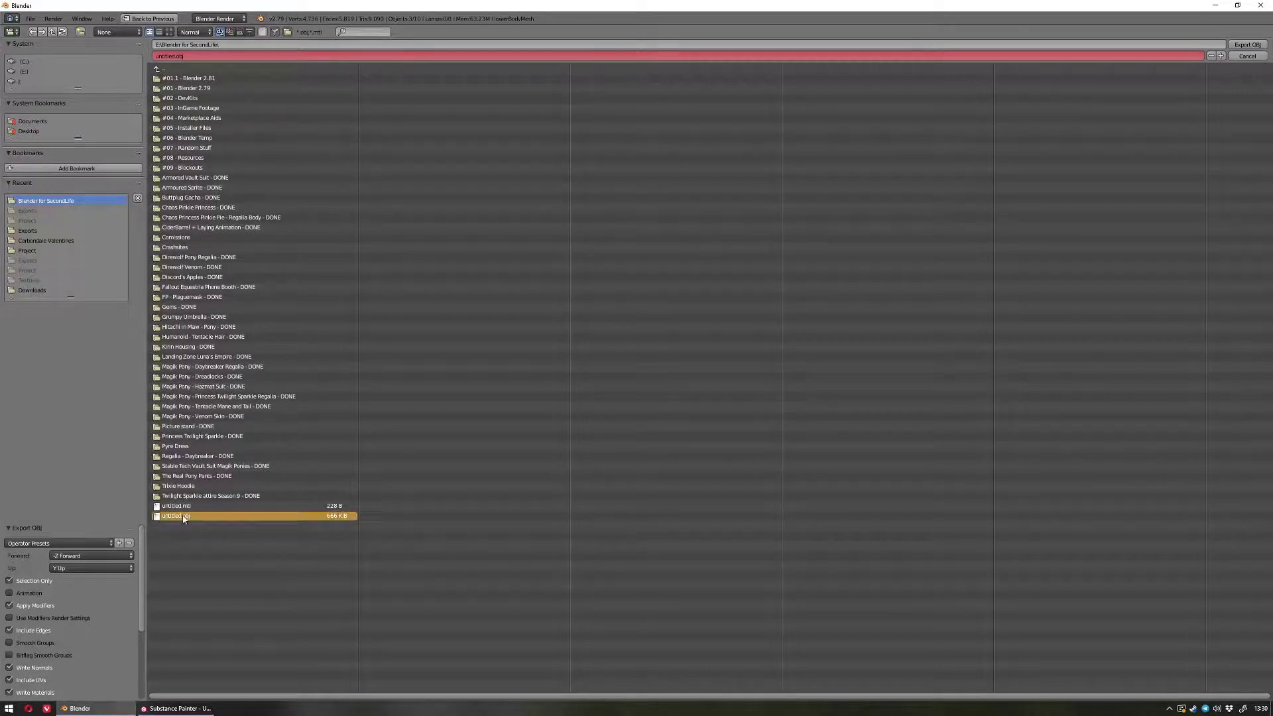
# - Switch to Substance Painter and create a new project from the selection-only untitled.obj, preserving the UV tile layout per material
pyautogui.click(200, 710)
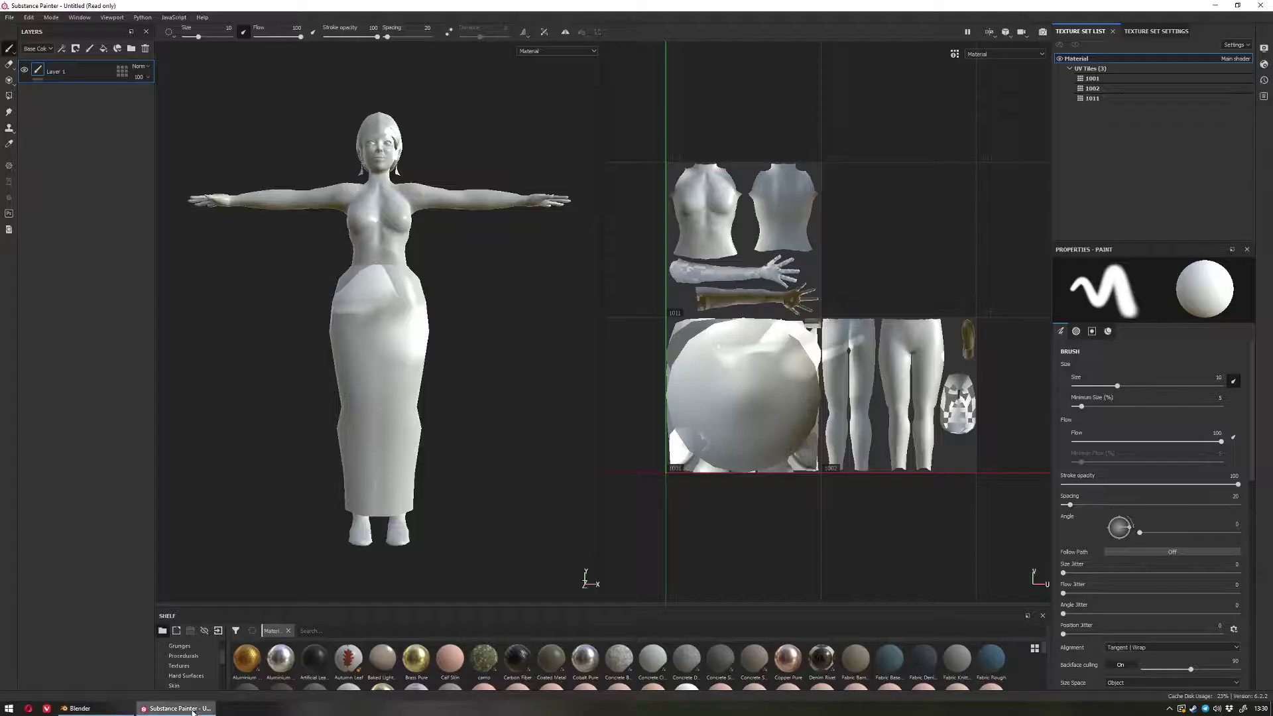
pyautogui.hotkey('ctrl', 'n')
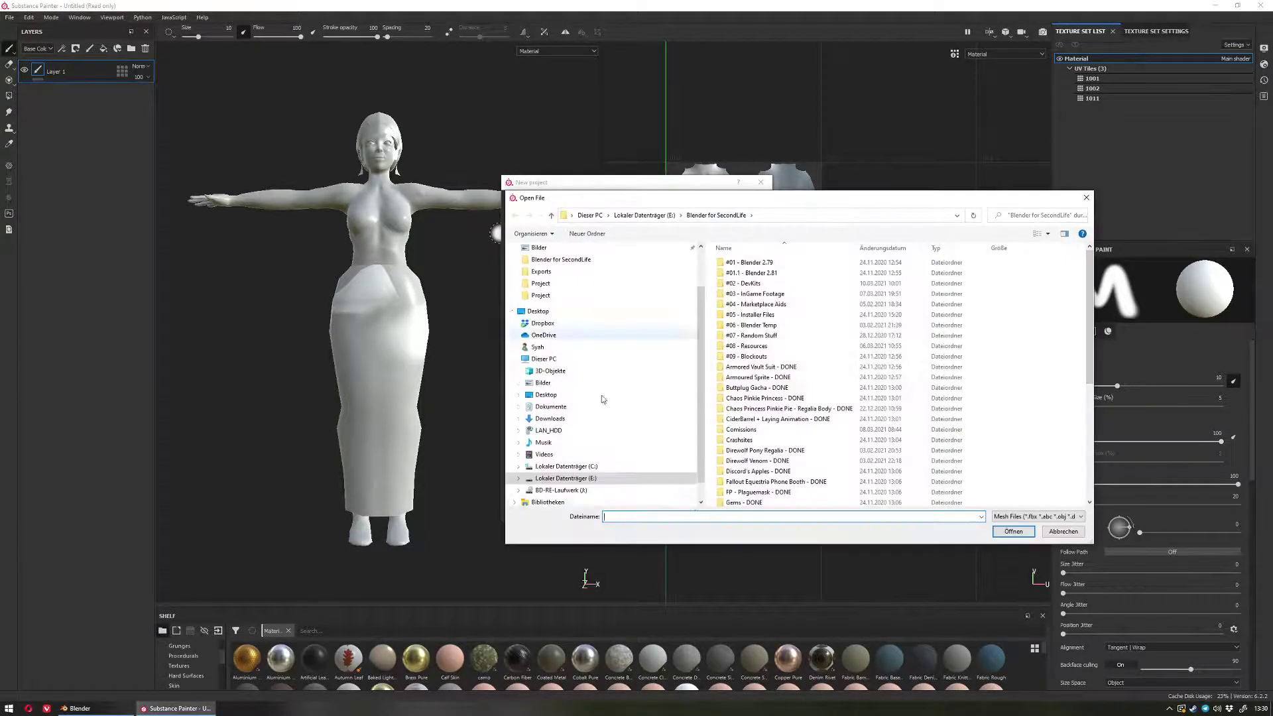
pyautogui.scroll(-5, 783, 424)
pyautogui.click(734, 501)
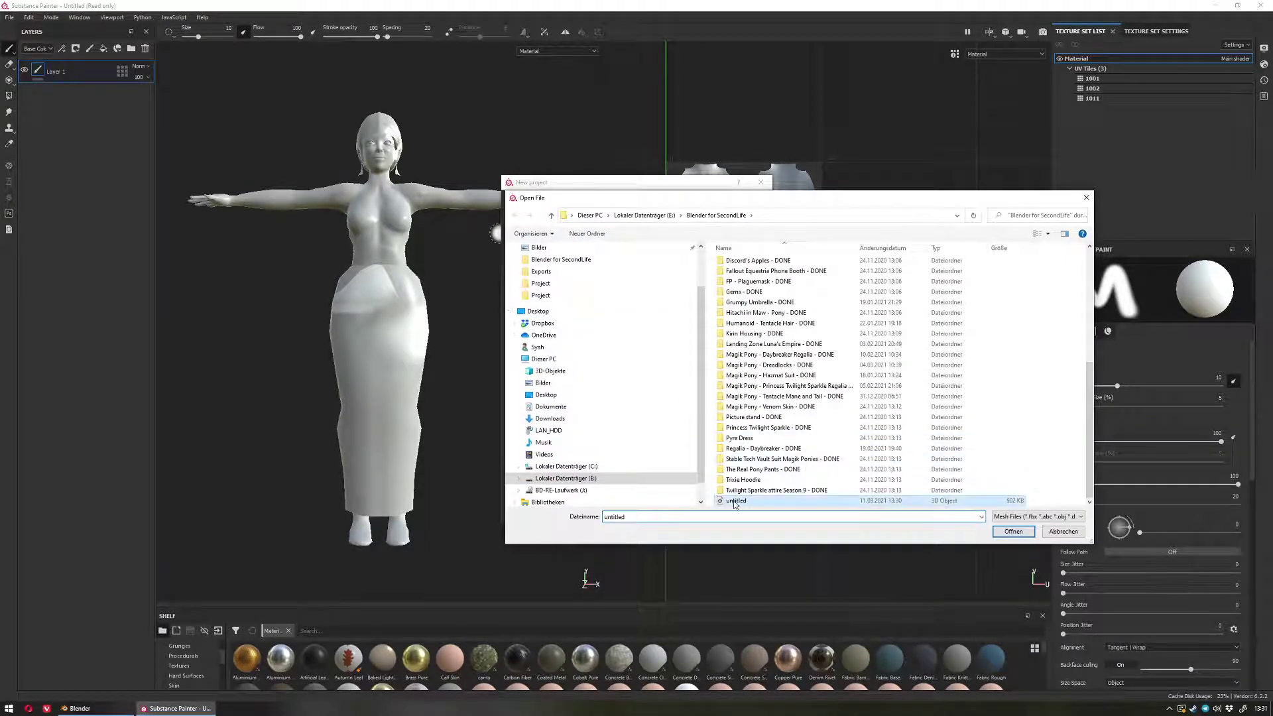
pyautogui.click(1002, 532)
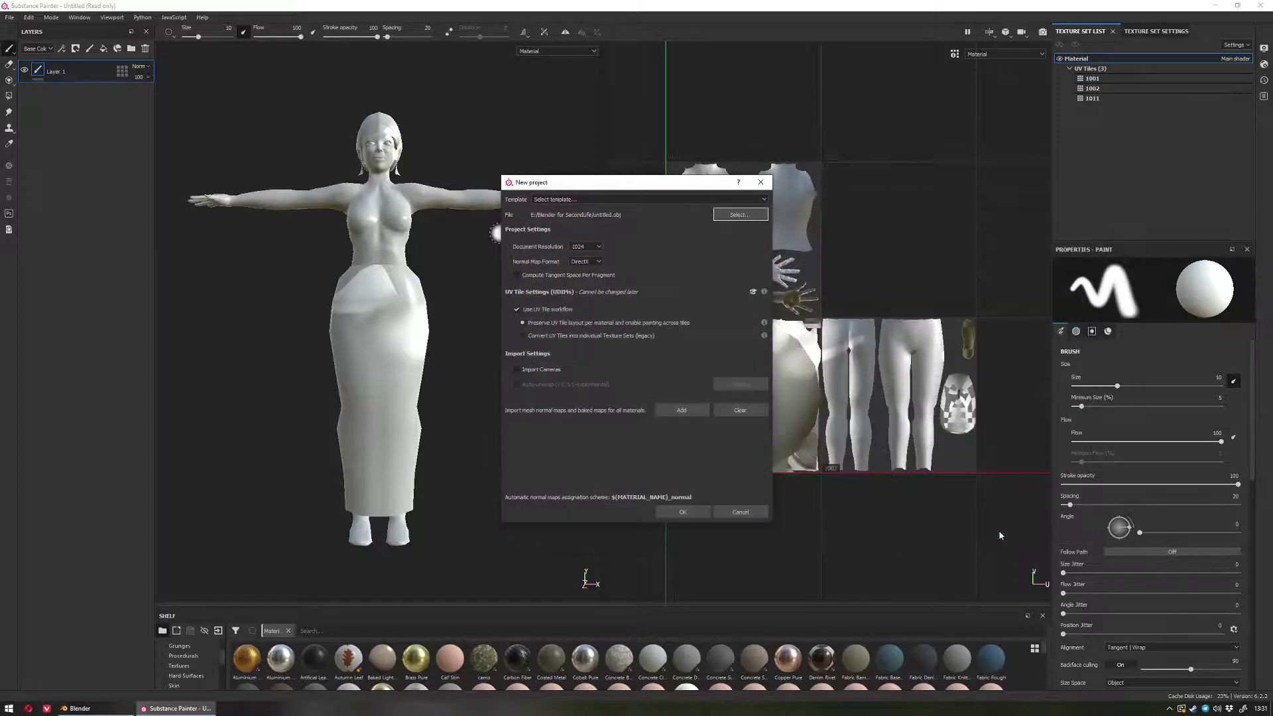
pyautogui.click(682, 512)
pyautogui.click(614, 371)
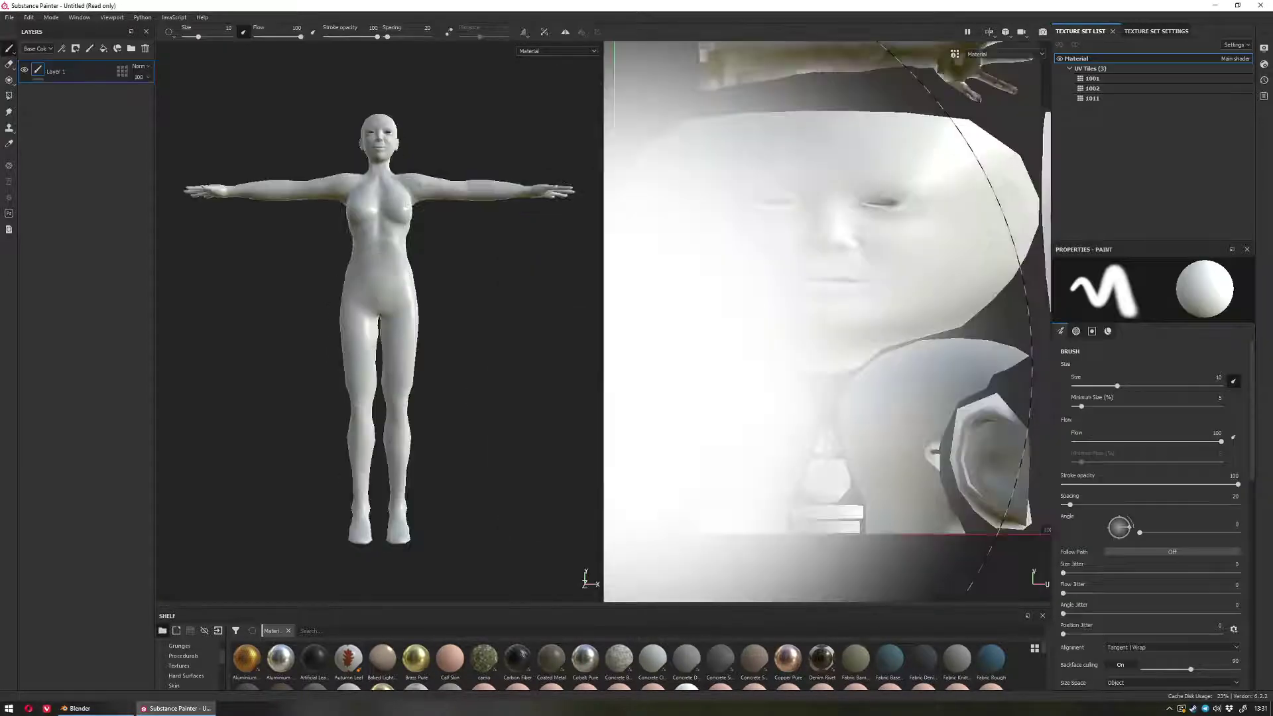
# - Examine the torso, arm and head UV islands across the tiles in the 2D view
pyautogui.scroll(-1, 805, 338)
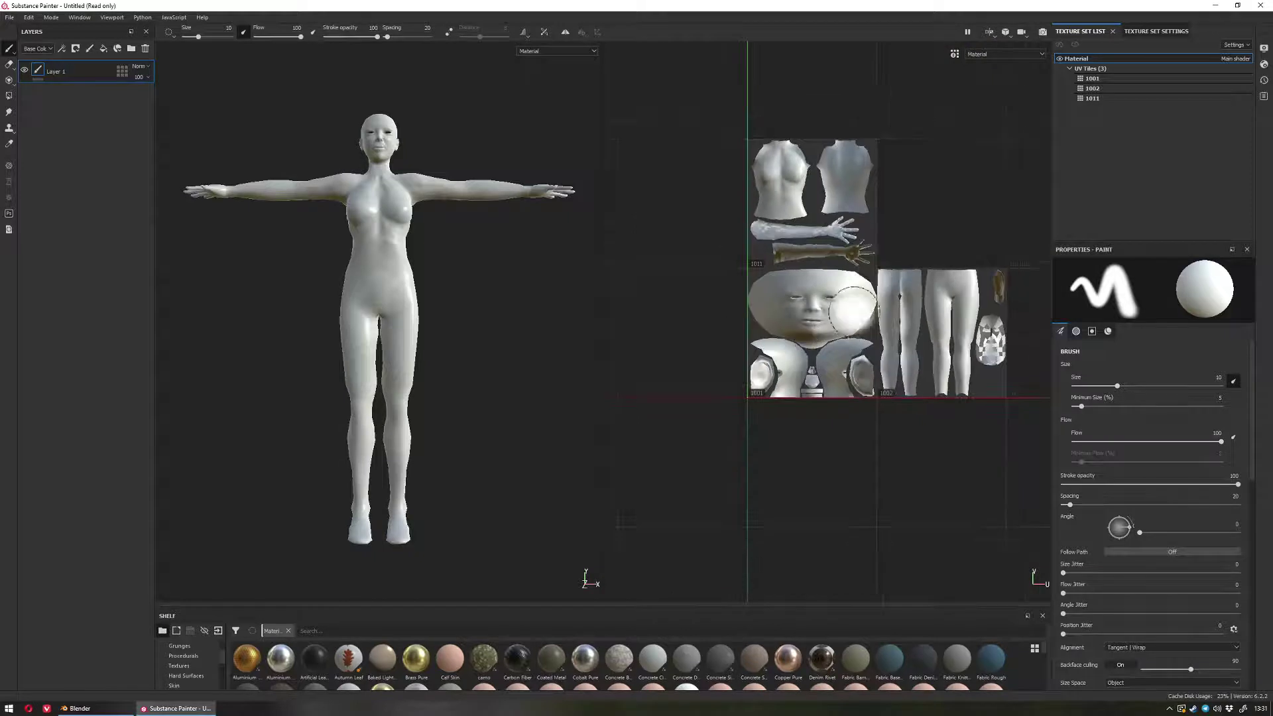
pyautogui.moveTo(913, 224)
pyautogui.keyDown('alt'); pyautogui.mouseDown(button='middle')
pyautogui.moveTo(849, 285)
pyautogui.moveTo(862, 267)
pyautogui.mouseUp(button='middle'); pyautogui.keyUp('alt')
pyautogui.scroll(-1, 849, 285)
pyautogui.scroll(2, 849, 285)
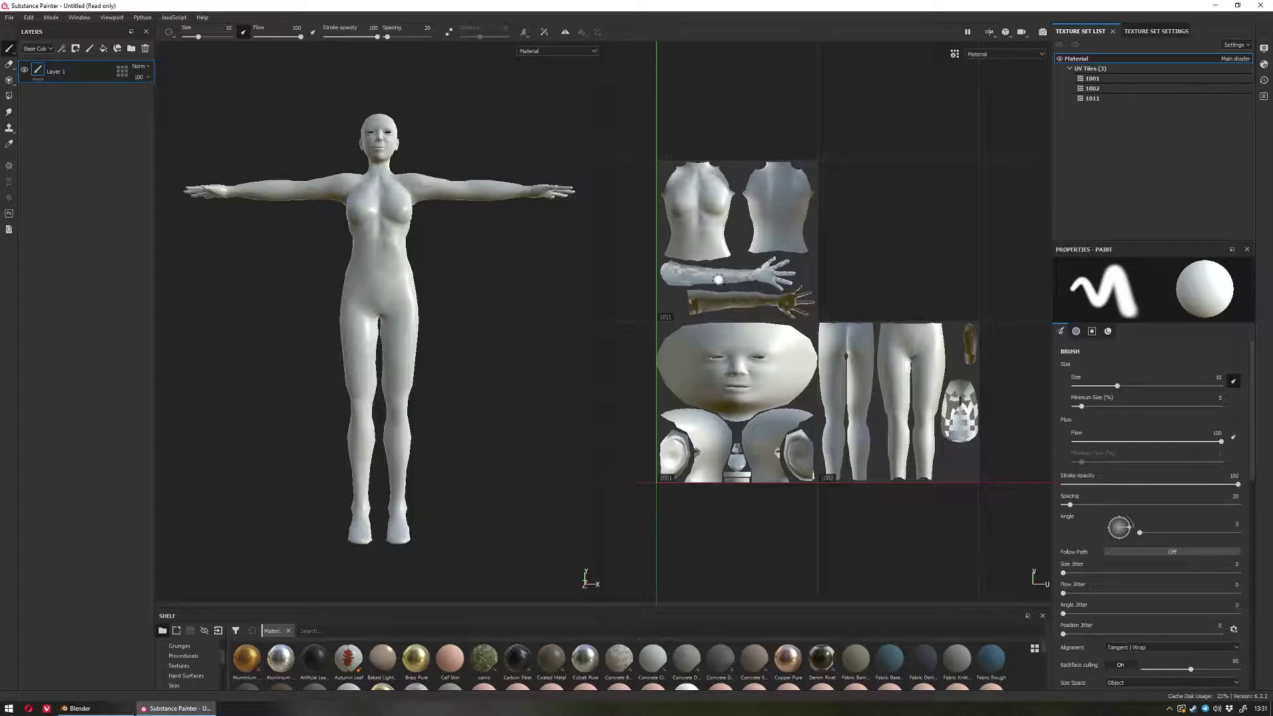
pyautogui.scroll(-2, 718, 278)
pyautogui.scroll(6, 663, 272)
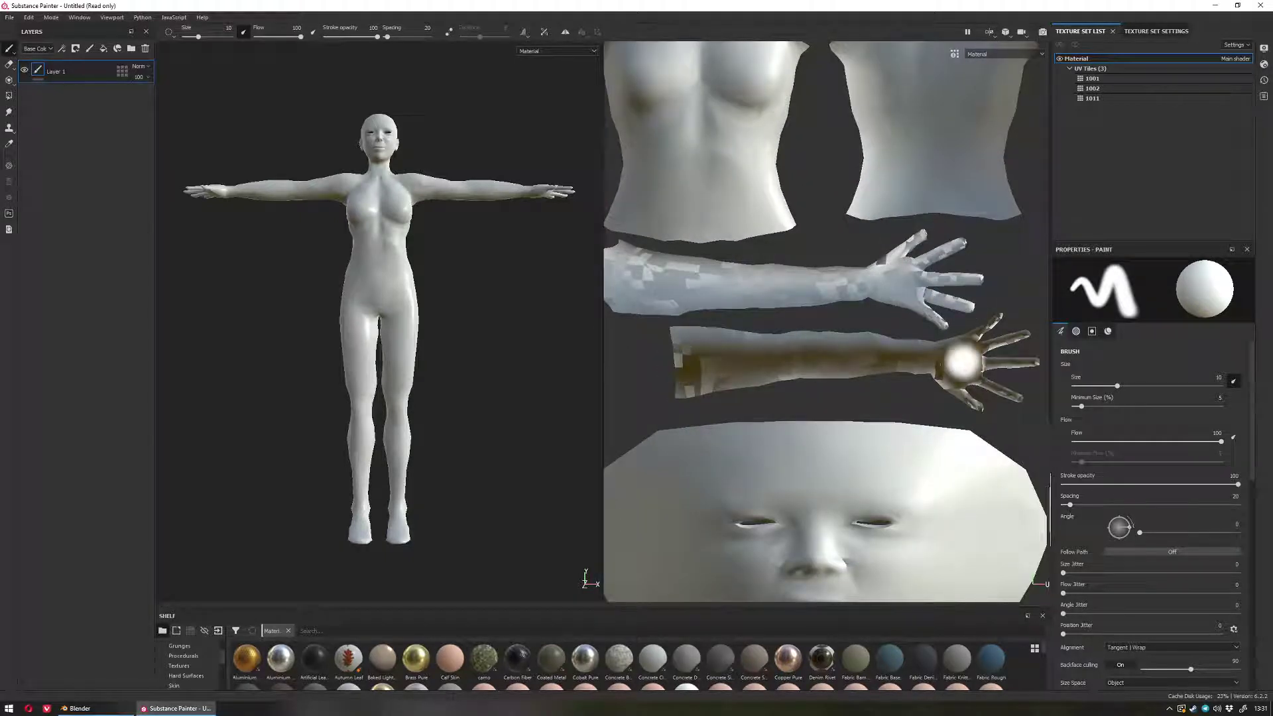
pyautogui.scroll(-3, 980, 368)
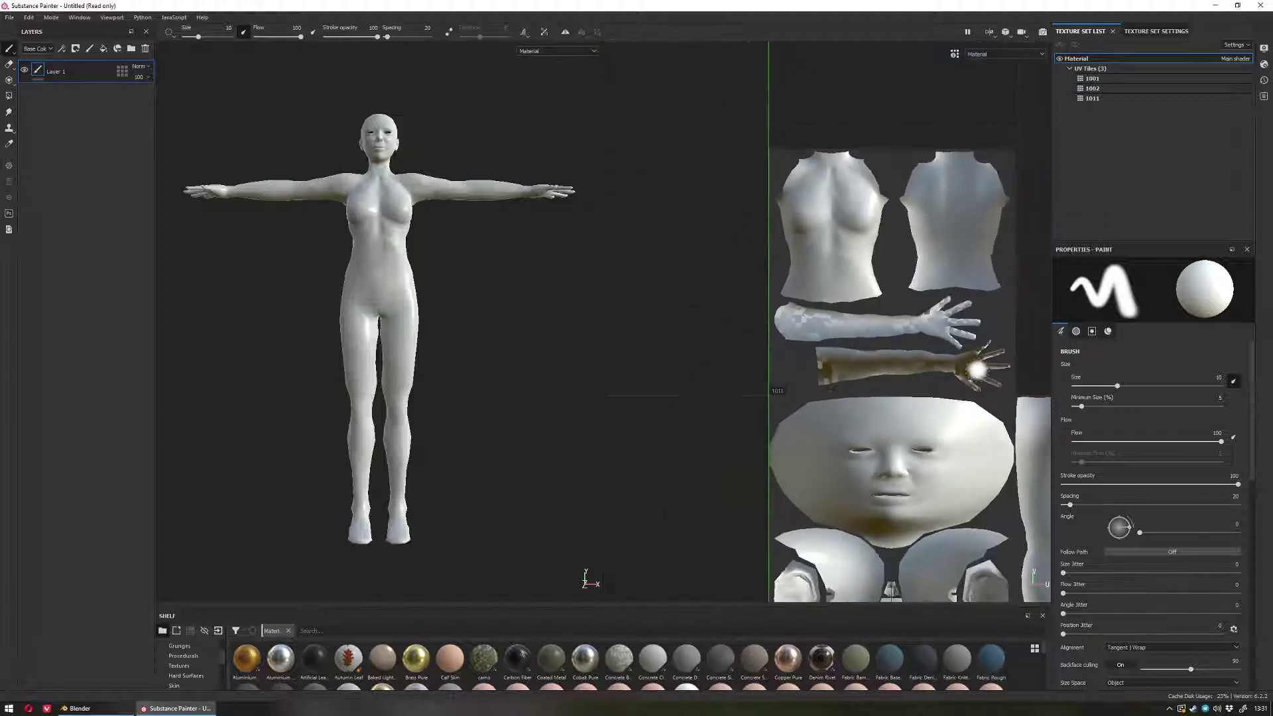
pyautogui.scroll(4, 921, 325)
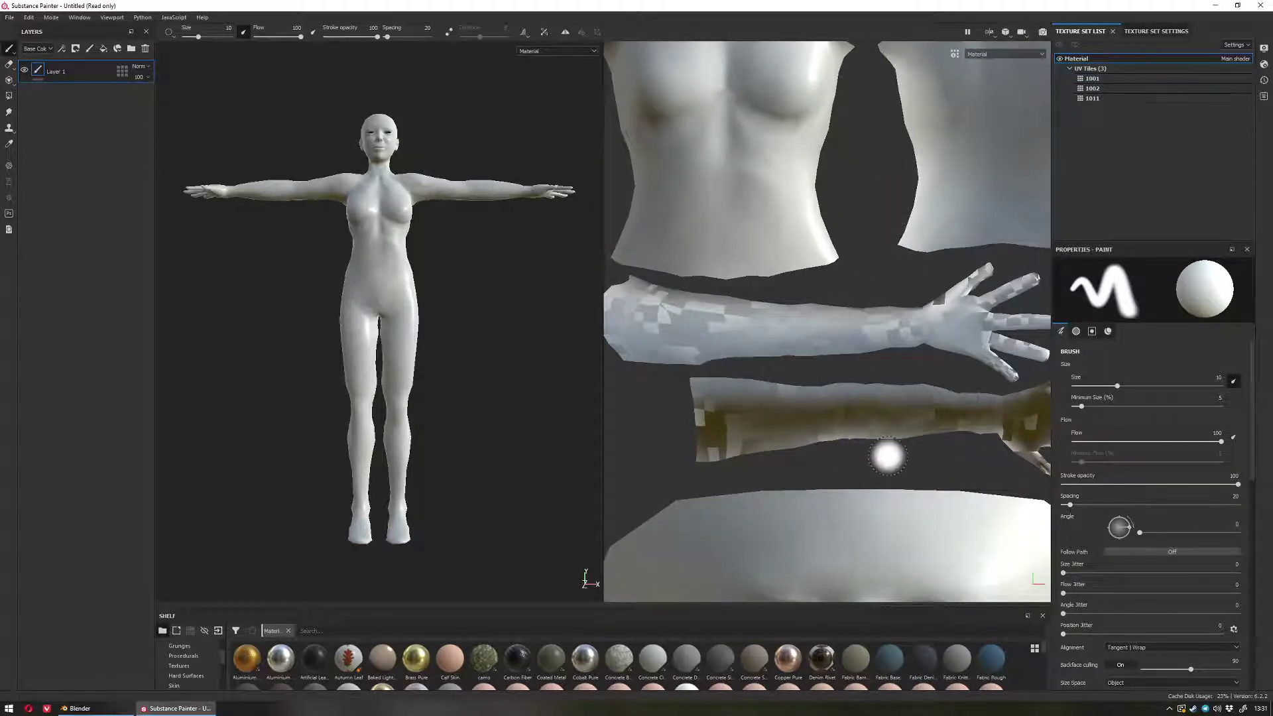
pyautogui.moveTo(603, 472); pyautogui.dragTo(635, 472)
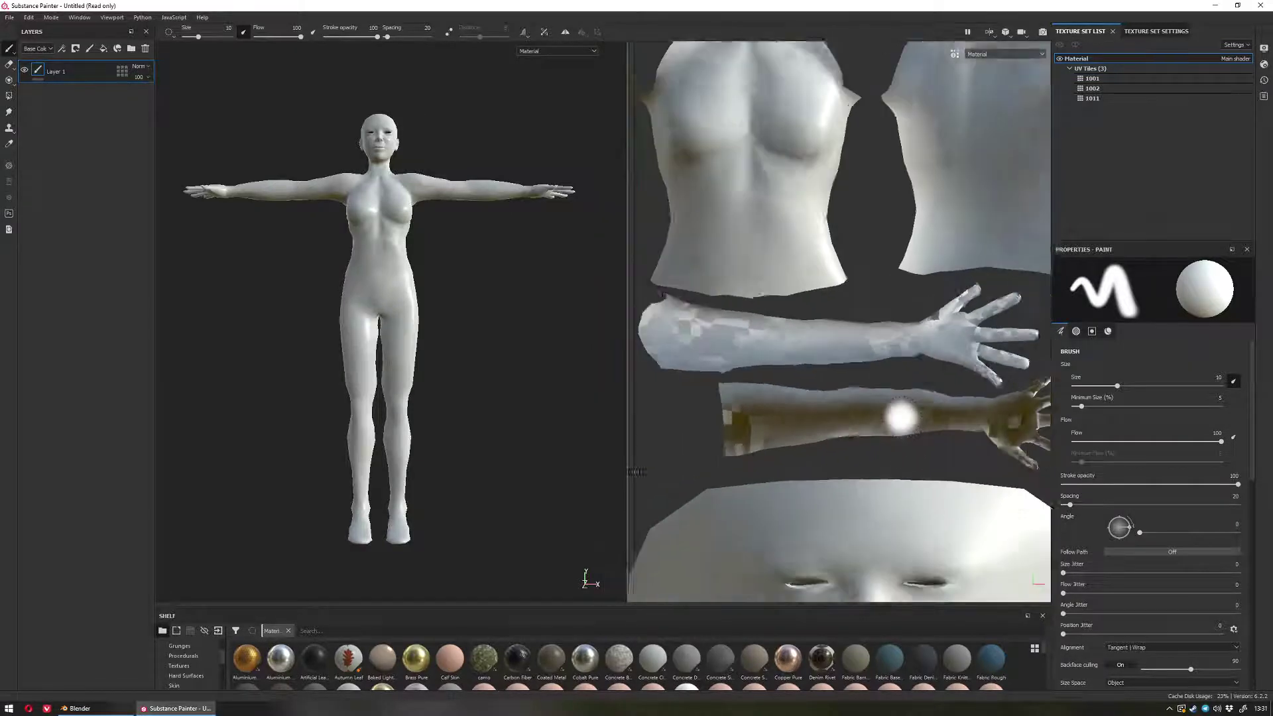
# - Examine the leg and foot UV islands in tile 1002, including the overlapping areas on the foot
pyautogui.scroll(-1, 901, 416)
pyautogui.keyDown('alt'); pyautogui.moveTo(975, 454); pyautogui.dragTo(753, 308, button='middle'); pyautogui.keyUp('alt')
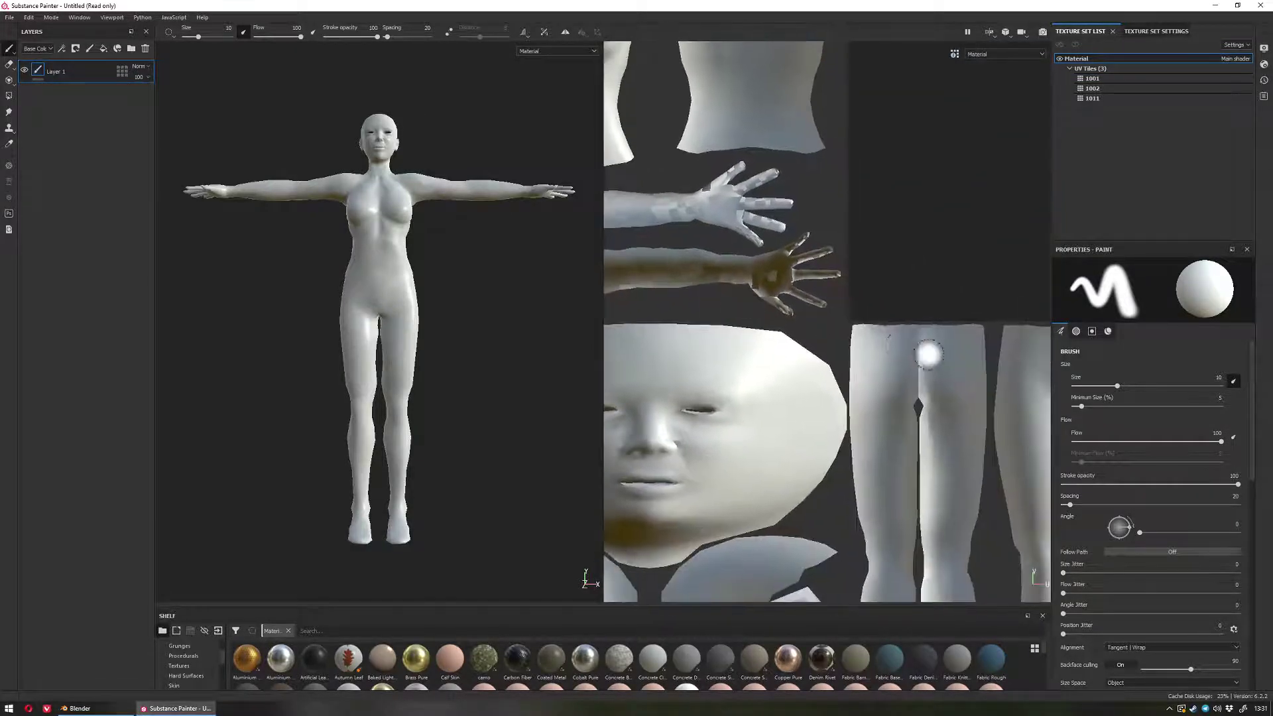
pyautogui.keyDown('alt'); pyautogui.moveTo(929, 355); pyautogui.dragTo(834, 259, button='middle'); pyautogui.keyUp('alt')
pyautogui.keyDown('alt'); pyautogui.moveTo(932, 412); pyautogui.dragTo(790, 277, button='middle'); pyautogui.keyUp('alt')
pyautogui.keyDown('alt'); pyautogui.moveTo(860, 298); pyautogui.dragTo(765, 395, button='middle'); pyautogui.keyUp('alt')
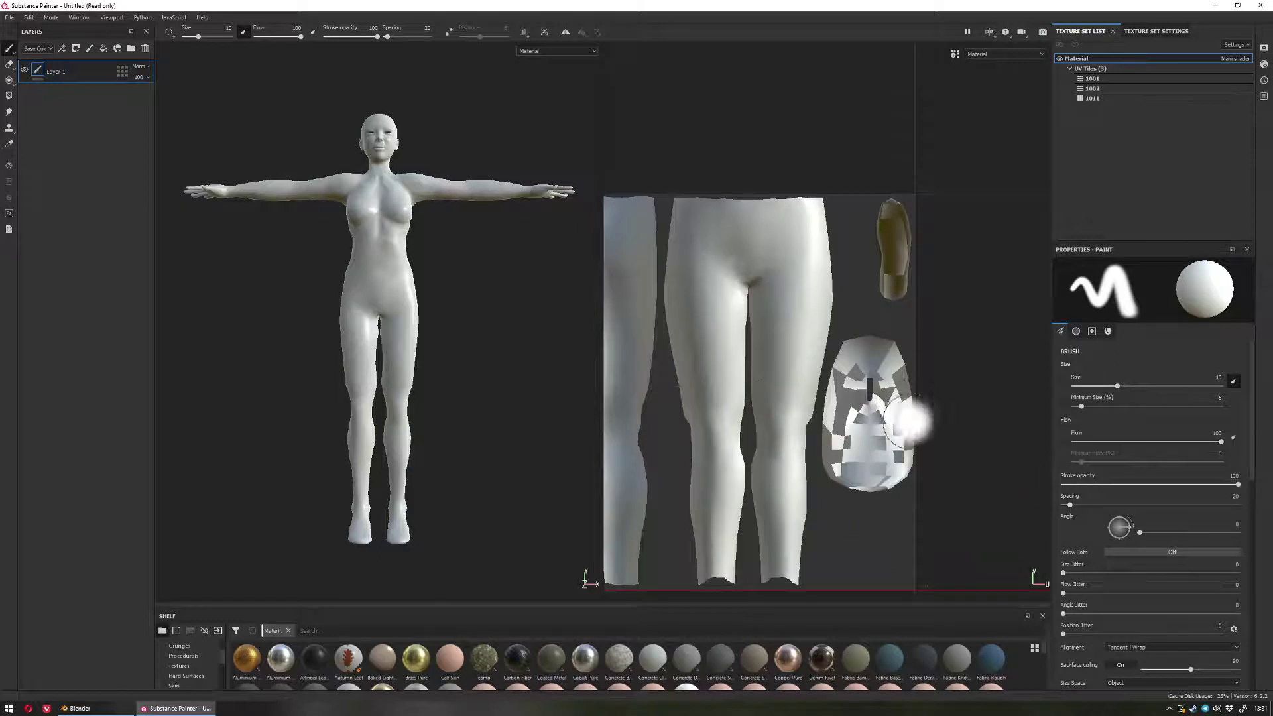
pyautogui.scroll(1, 863, 434)
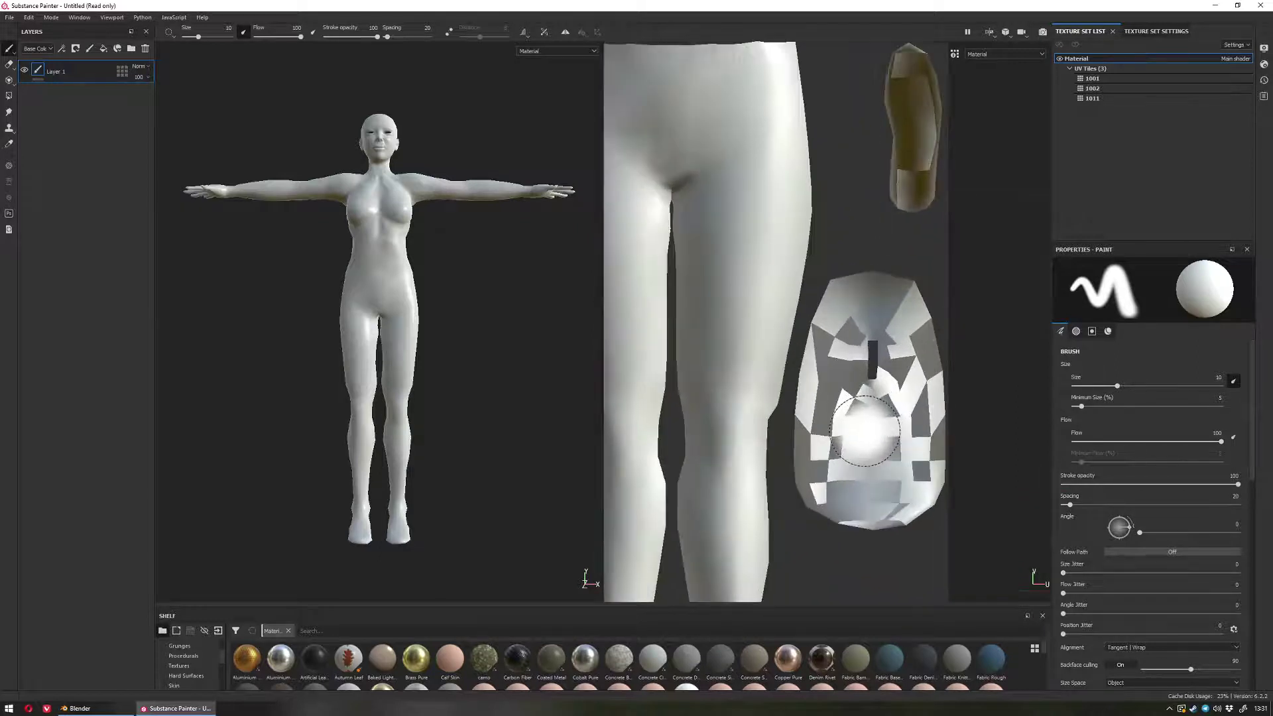
pyautogui.scroll(-3, 864, 435)
pyautogui.keyDown('alt'); pyautogui.moveTo(685, 349); pyautogui.dragTo(866, 392, button='middle'); pyautogui.keyUp('alt')
pyautogui.scroll(-1, 867, 391)
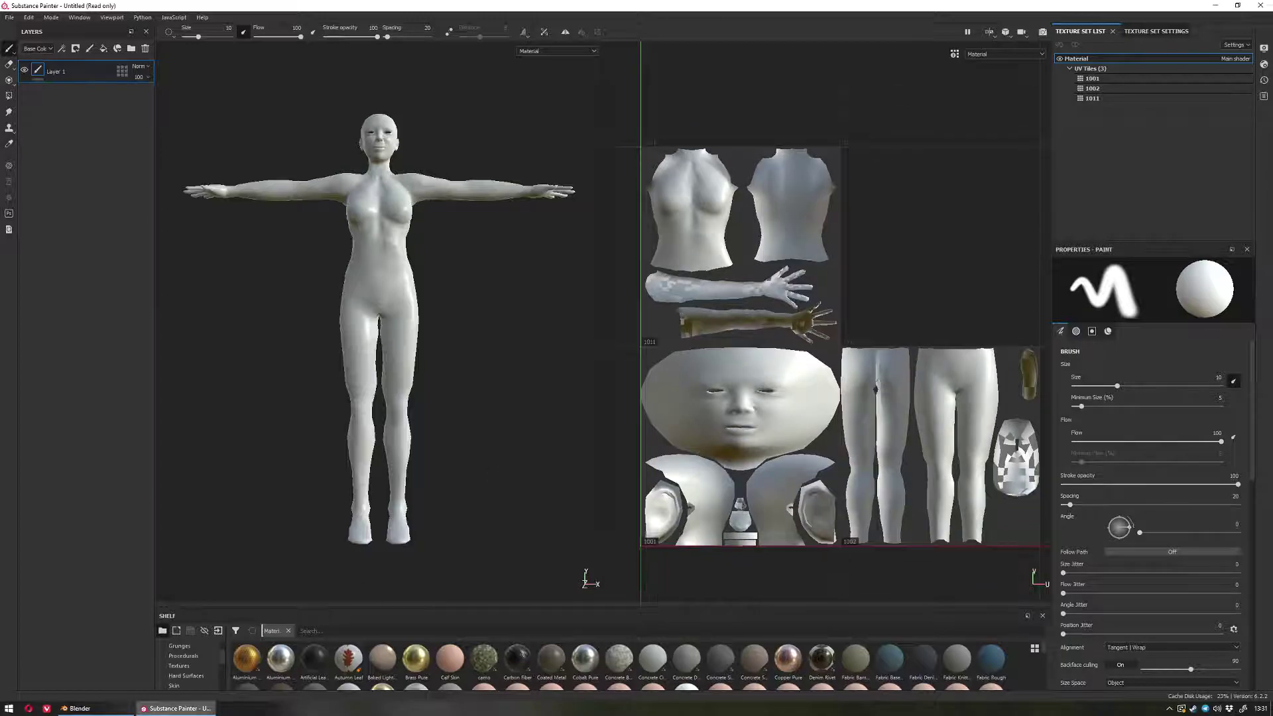
# - Switch to Blender, open upperBodyMesh in Edit Mode and dismiss the Avastar editing warning
pyautogui.click(78, 708)
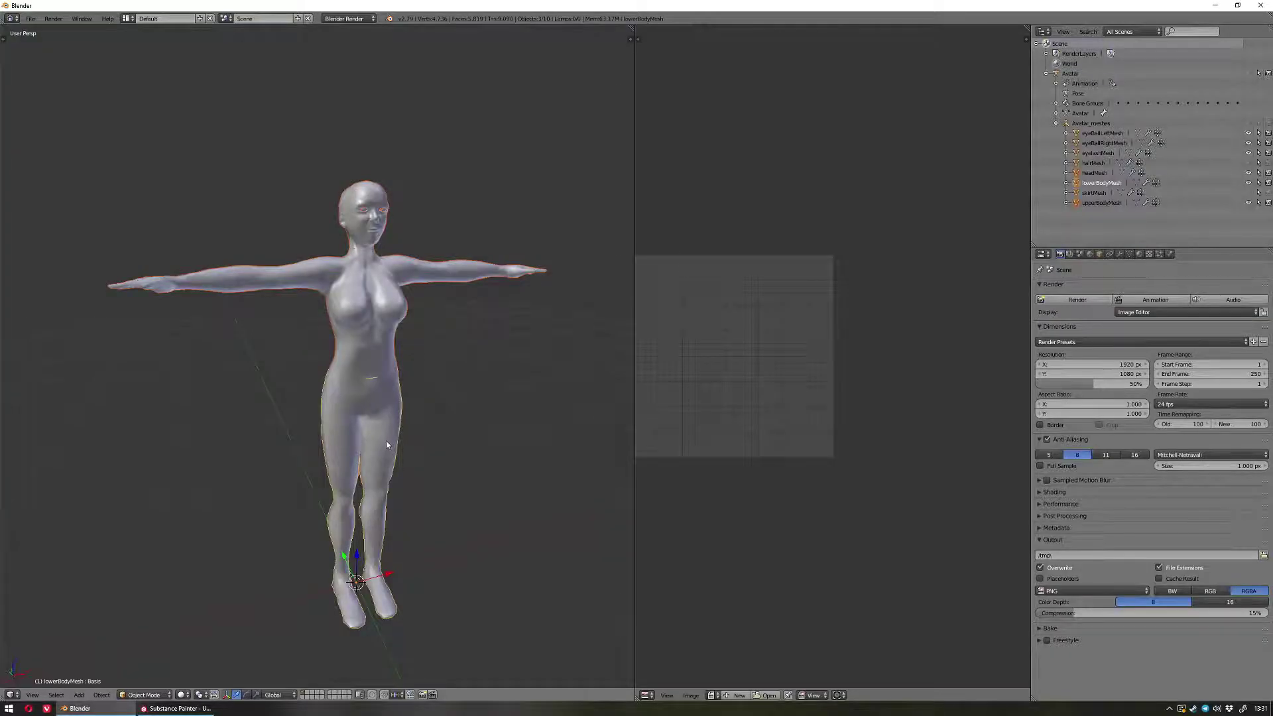
pyautogui.rightClick(365, 283)
pyautogui.press('Tab')
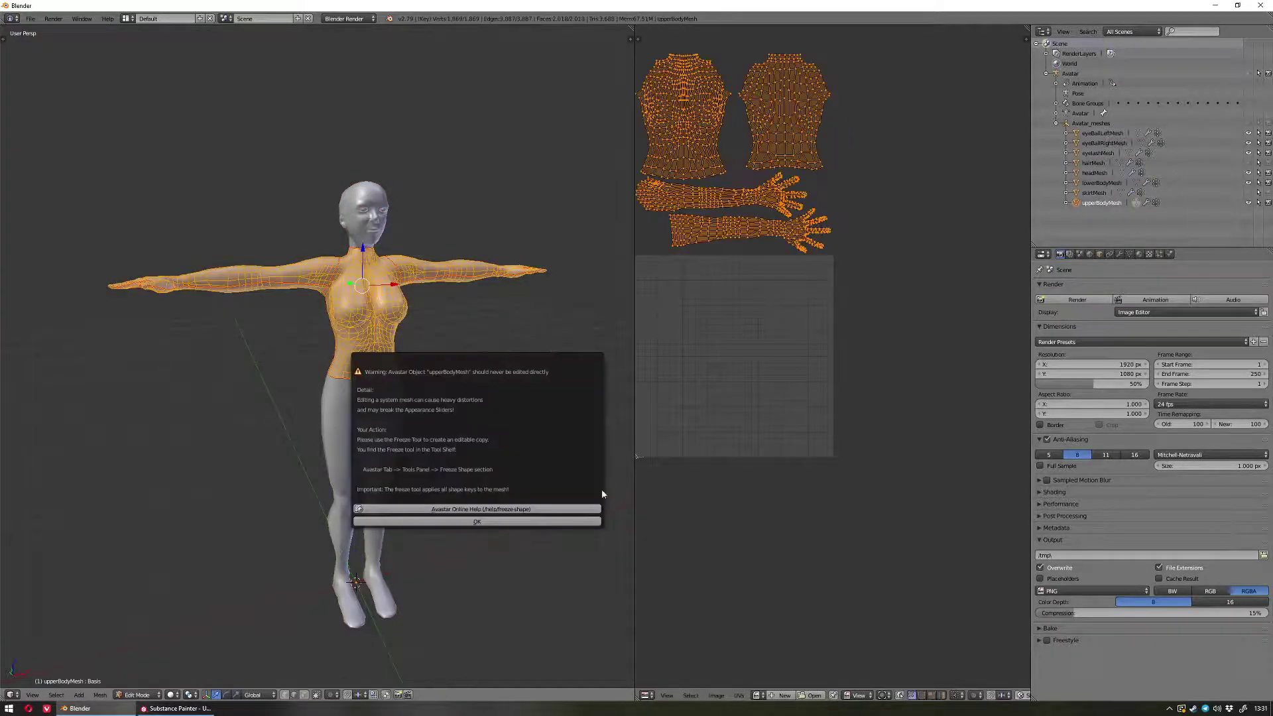
pyautogui.click(591, 521)
# - Examine the torso and arm islands of upperBodyMesh closely in the UV editor
pyautogui.moveTo(732, 271); pyautogui.dragTo(813, 411, button='middle')
pyautogui.scroll(4, 833, 418)
pyautogui.moveTo(808, 243); pyautogui.dragTo(813, 255, button='middle')
pyautogui.scroll(2, 846, 341)
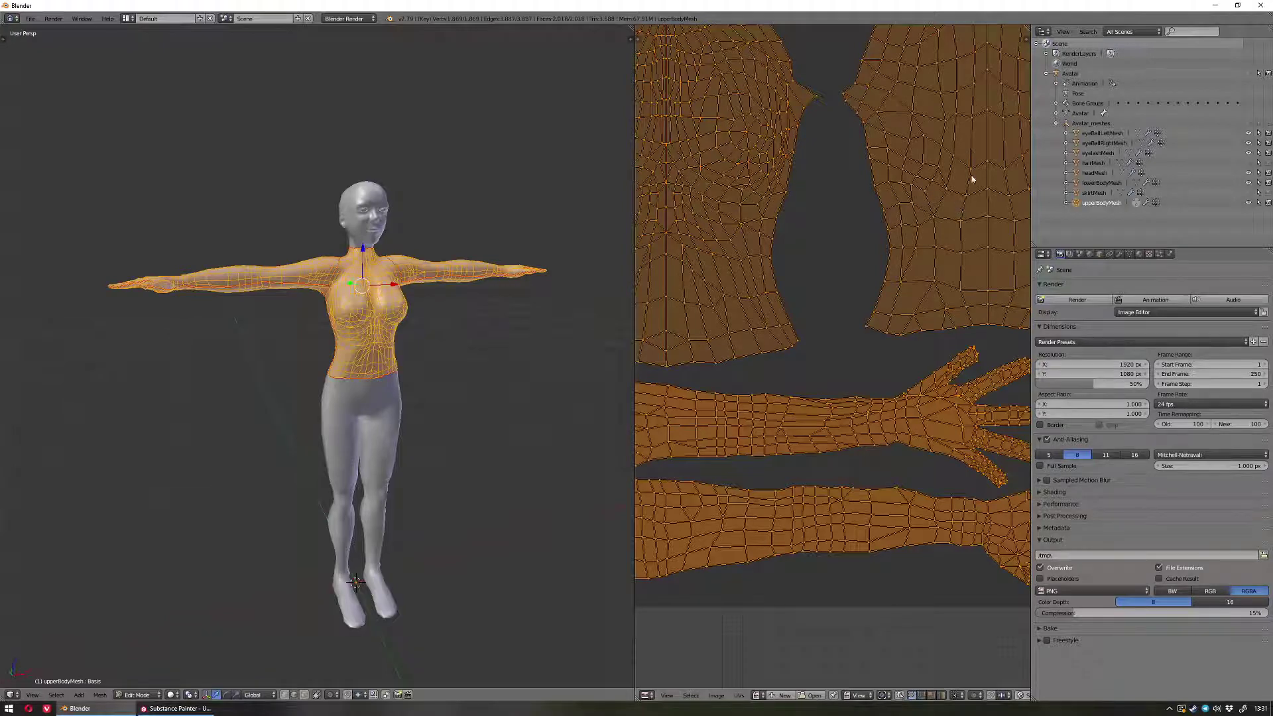
pyautogui.press('Home')
pyautogui.scroll(1, 938, 241)
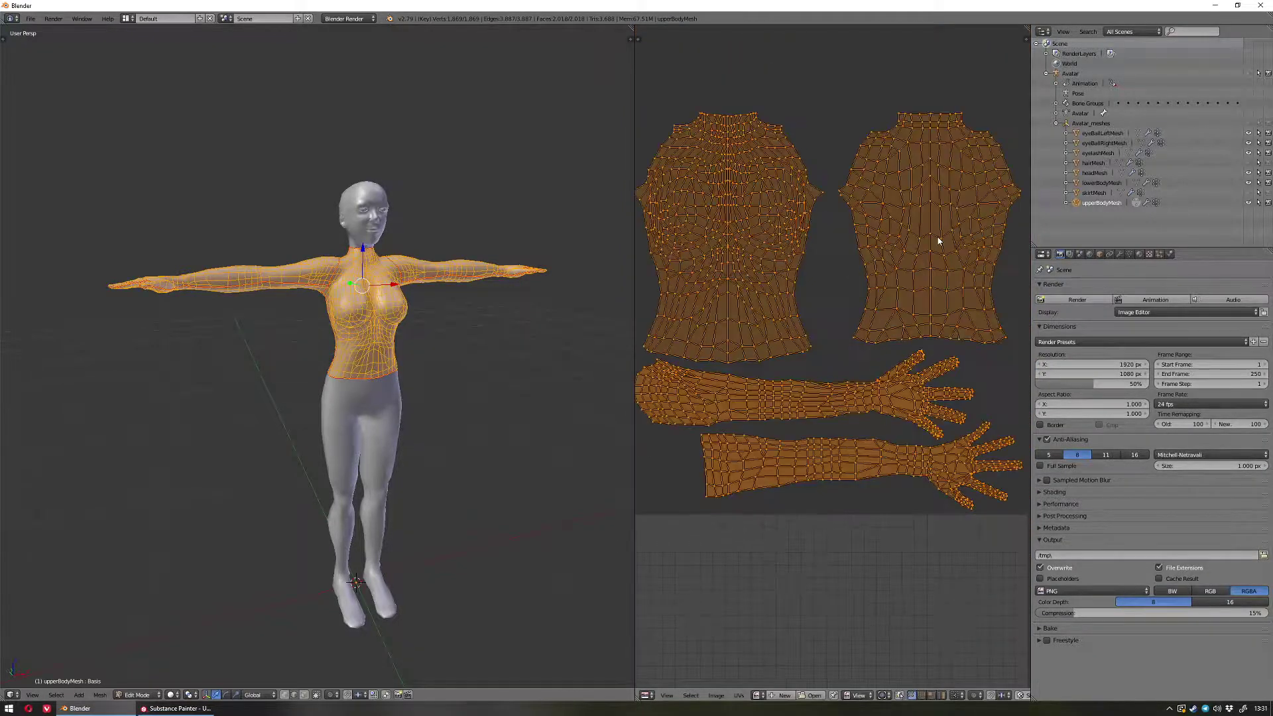
pyautogui.scroll(5, 862, 498)
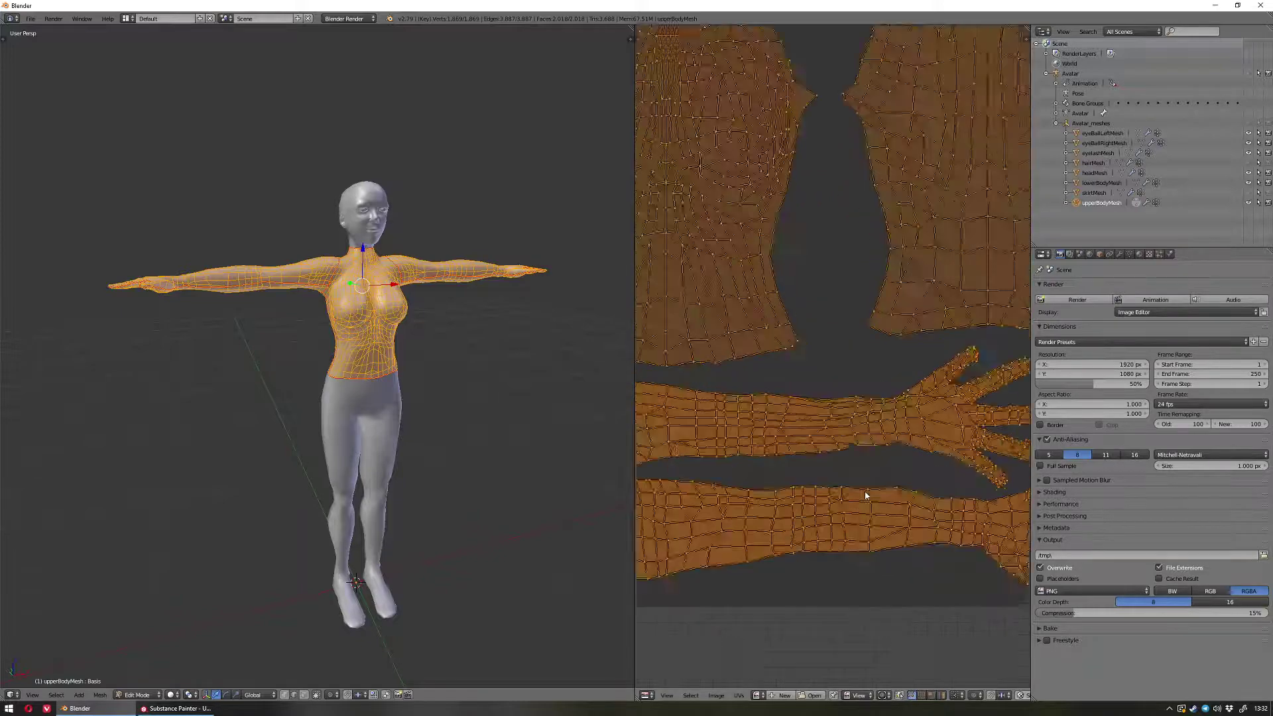
pyautogui.scroll(-5, 866, 495)
pyautogui.scroll(5, 862, 397)
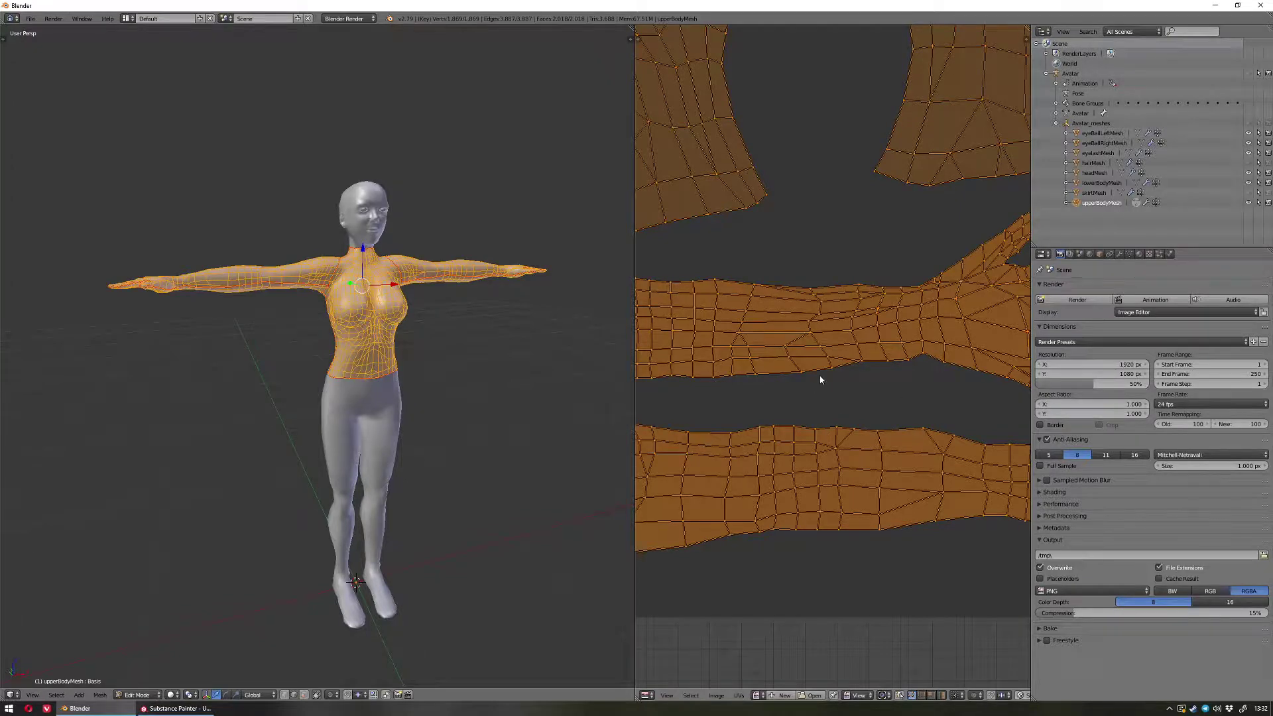
pyautogui.scroll(-4, 822, 378)
pyautogui.scroll(-1, 821, 379)
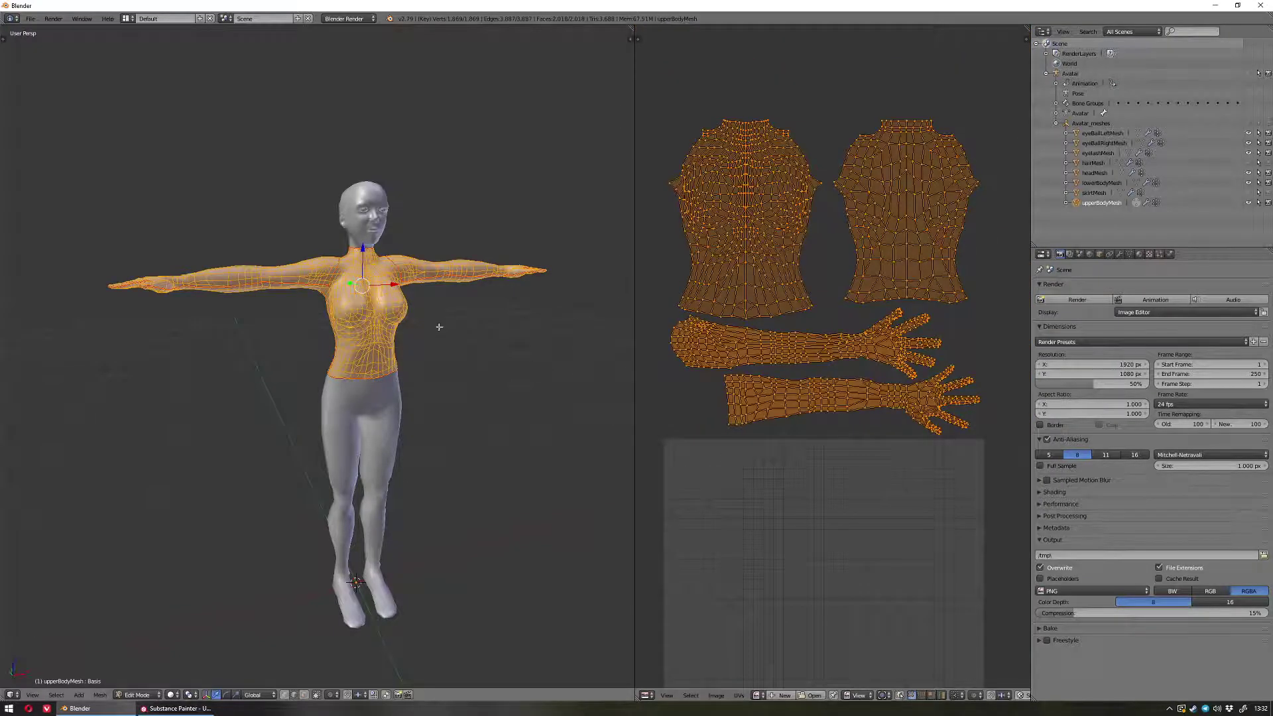
# - Examine the upper body and both arms from several angles in 3D against their UV layout
pyautogui.moveTo(386, 287)
pyautogui.mouseDown(button='middle')
pyautogui.moveTo(356, 284)
pyautogui.moveTo(386, 297)
pyautogui.mouseUp(button='middle')
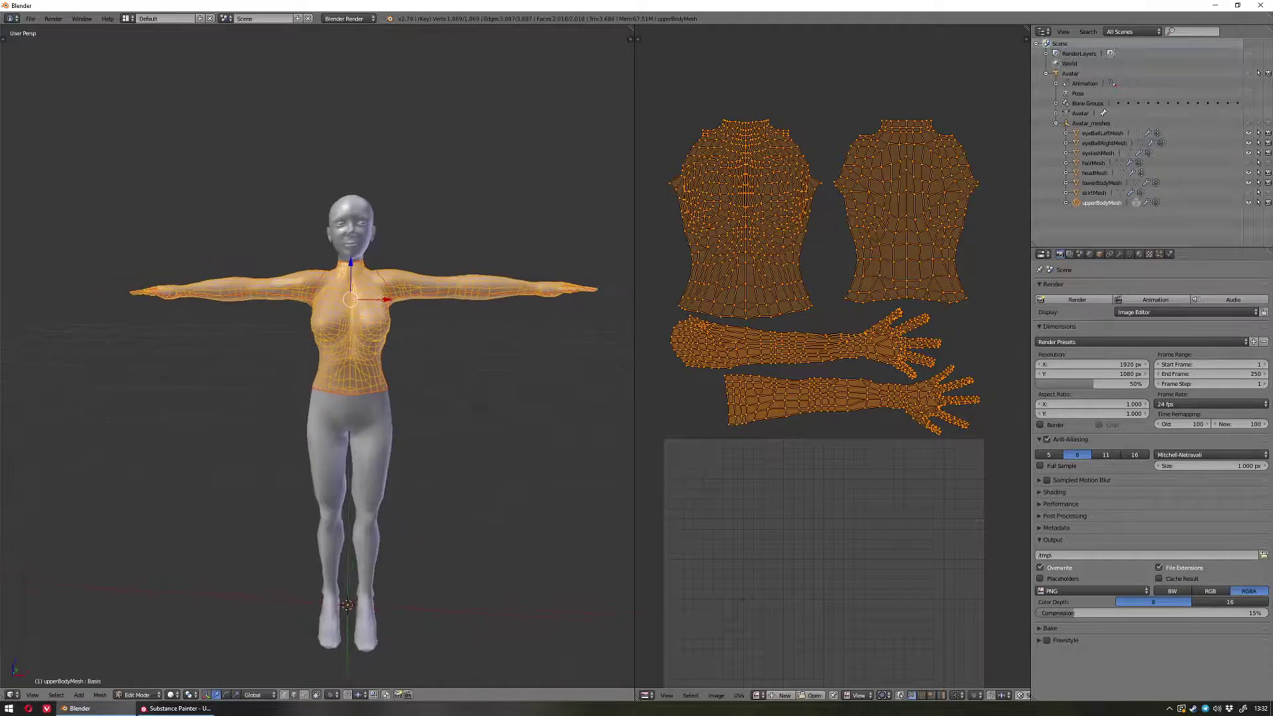
pyautogui.press('KP_1')
pyautogui.keyDown('shift'); pyautogui.moveTo(377, 248); pyautogui.dragTo(415, 358, button='middle'); pyautogui.keyUp('shift')
pyautogui.scroll(3, 416, 361)
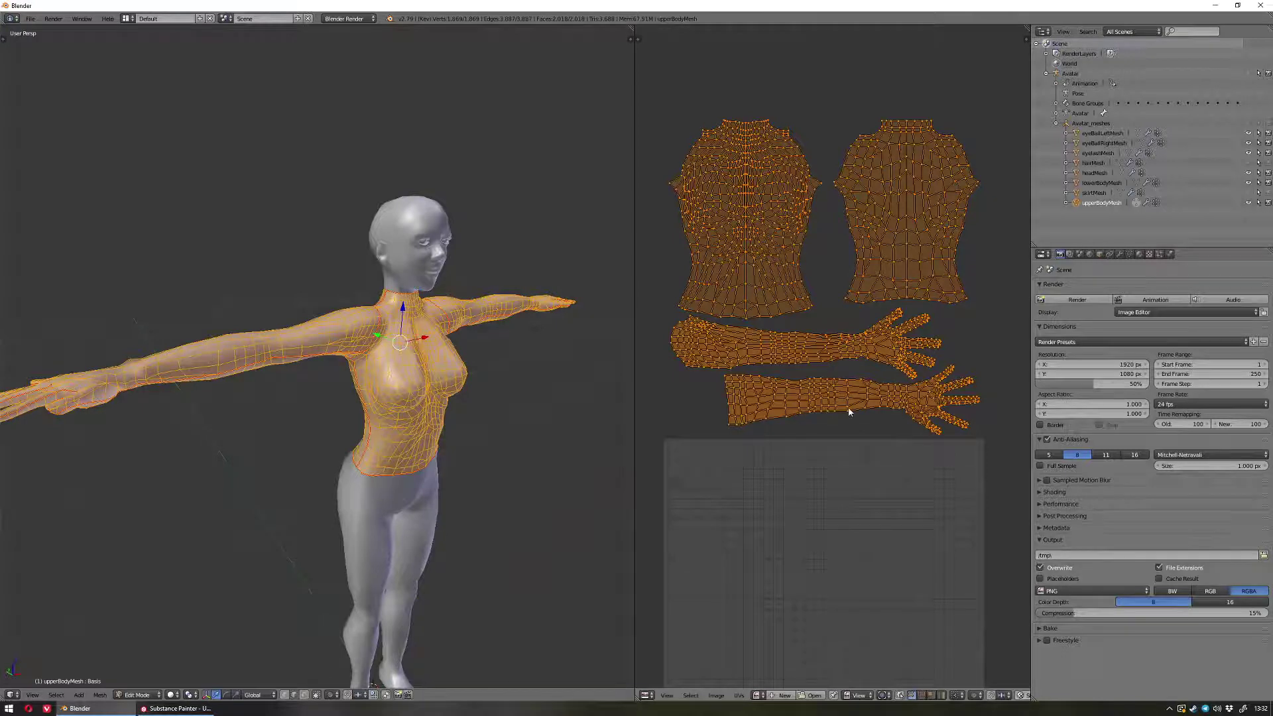
pyautogui.moveTo(856, 456); pyautogui.dragTo(853, 414, button='middle')
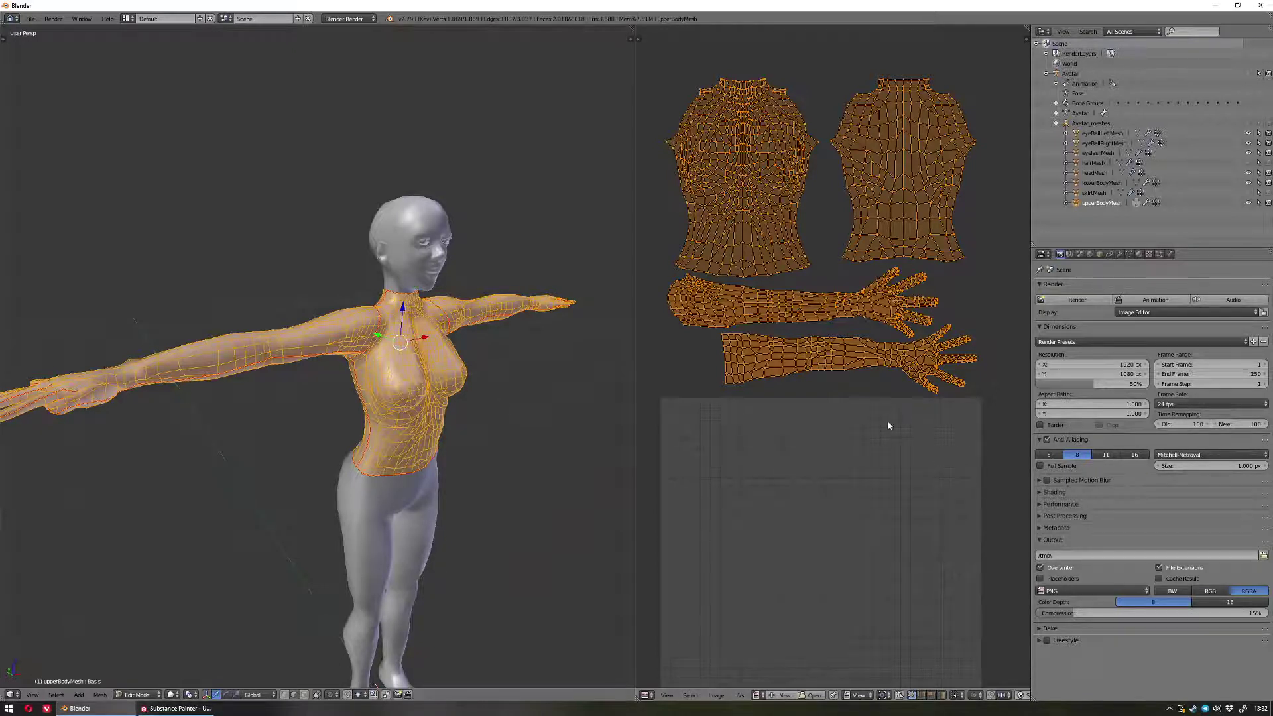
pyautogui.moveTo(514, 428); pyautogui.dragTo(472, 346, button='middle')
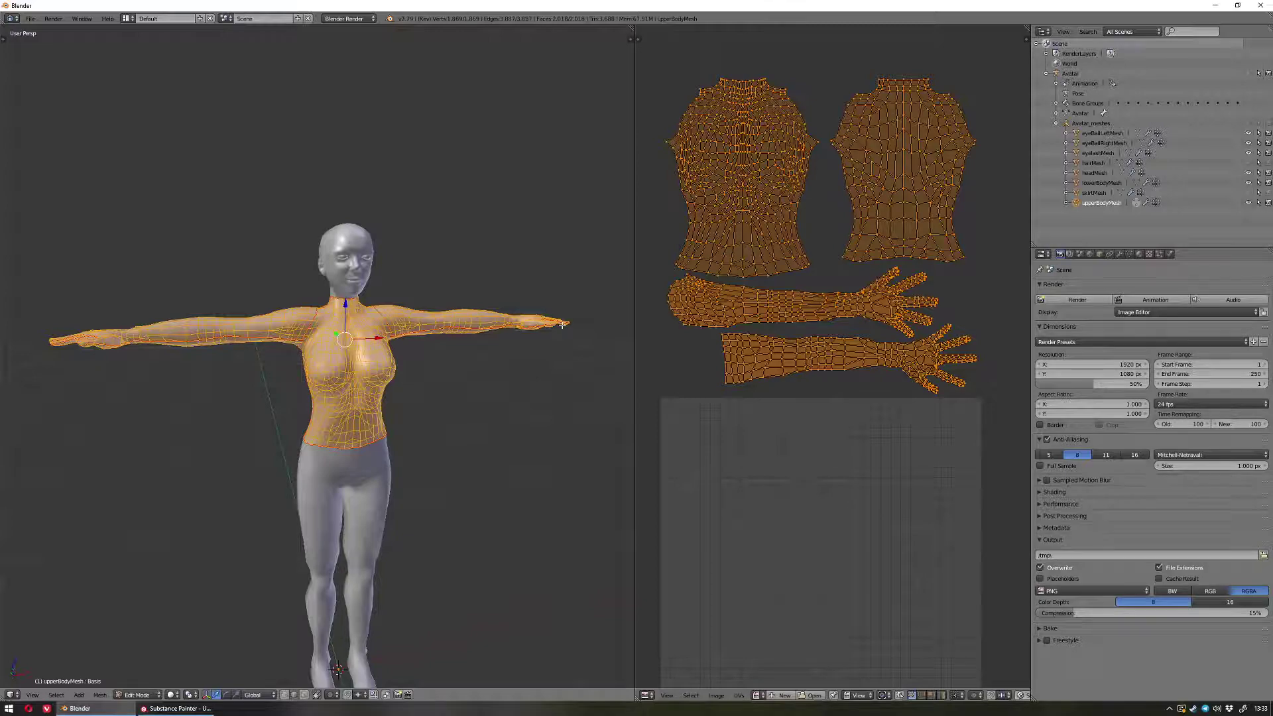
# - Switch to Substance Painter and examine the torso and arm islands alongside the head and leg UV tiles
pyautogui.click(176, 708)
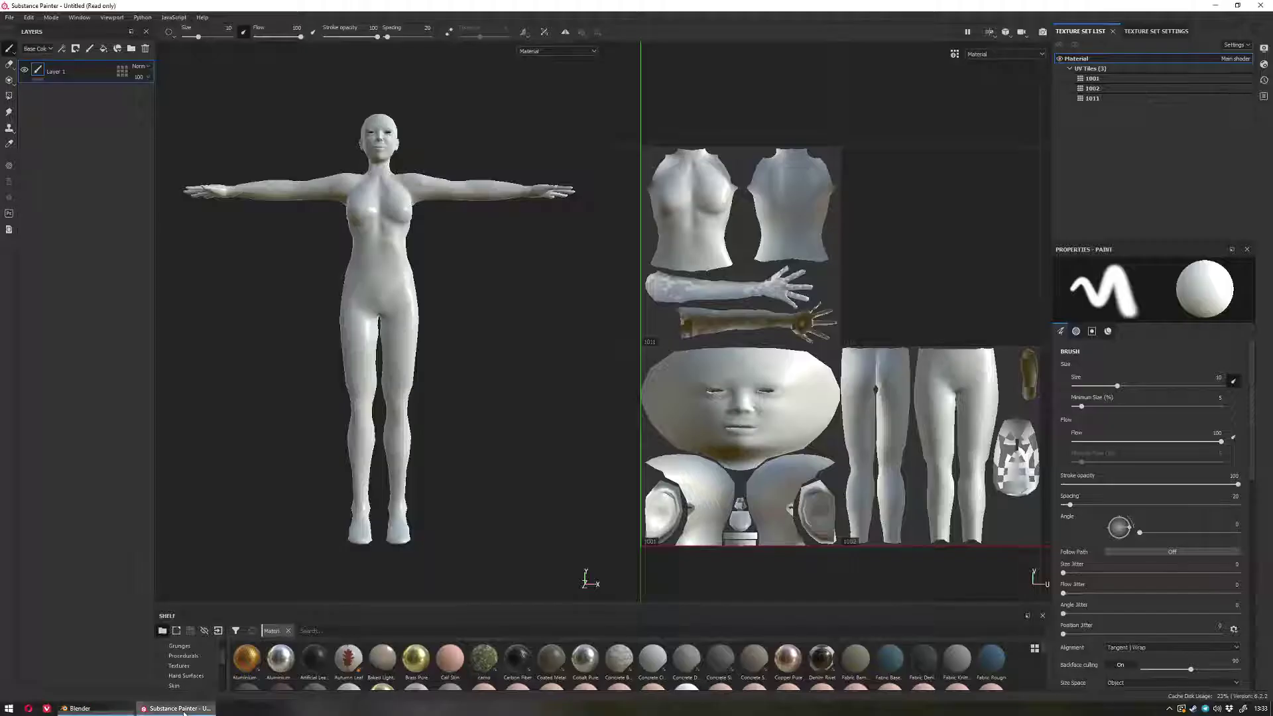
pyautogui.scroll(3, 708, 286)
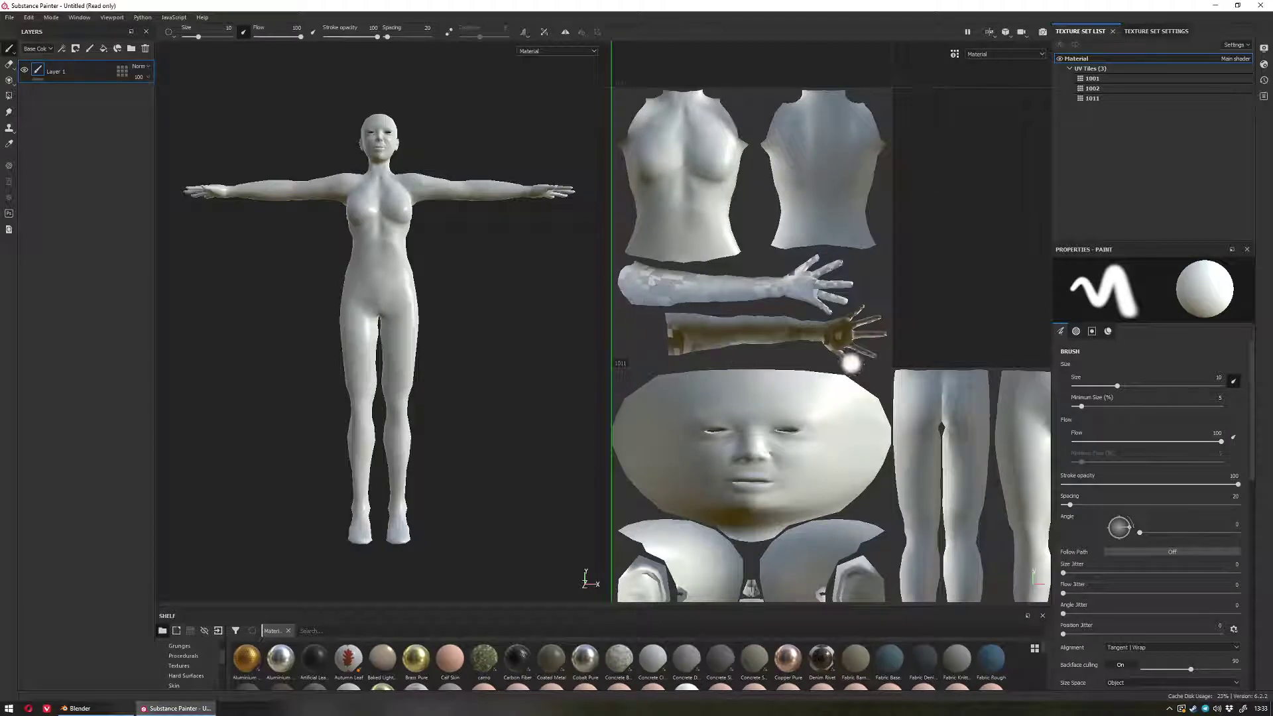
pyautogui.scroll(1, 854, 363)
pyautogui.scroll(-4, 859, 368)
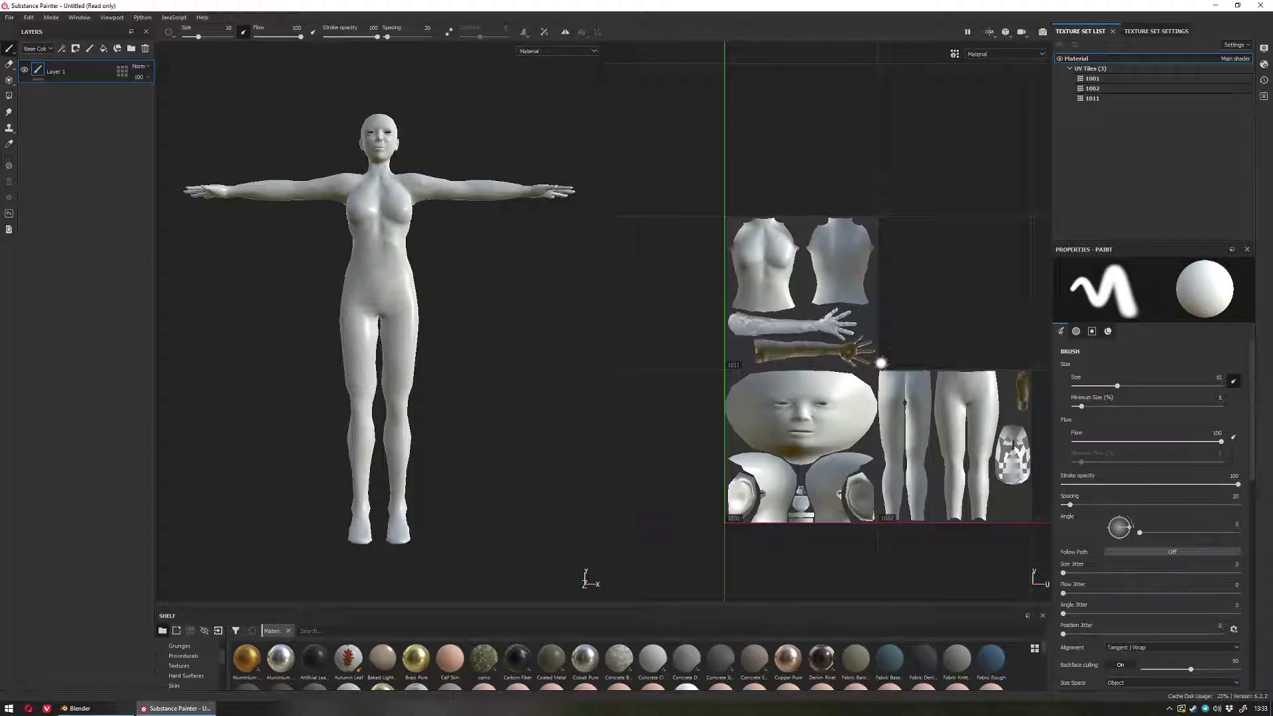
pyautogui.moveTo(932, 346); pyautogui.dragTo(884, 348, button='middle')
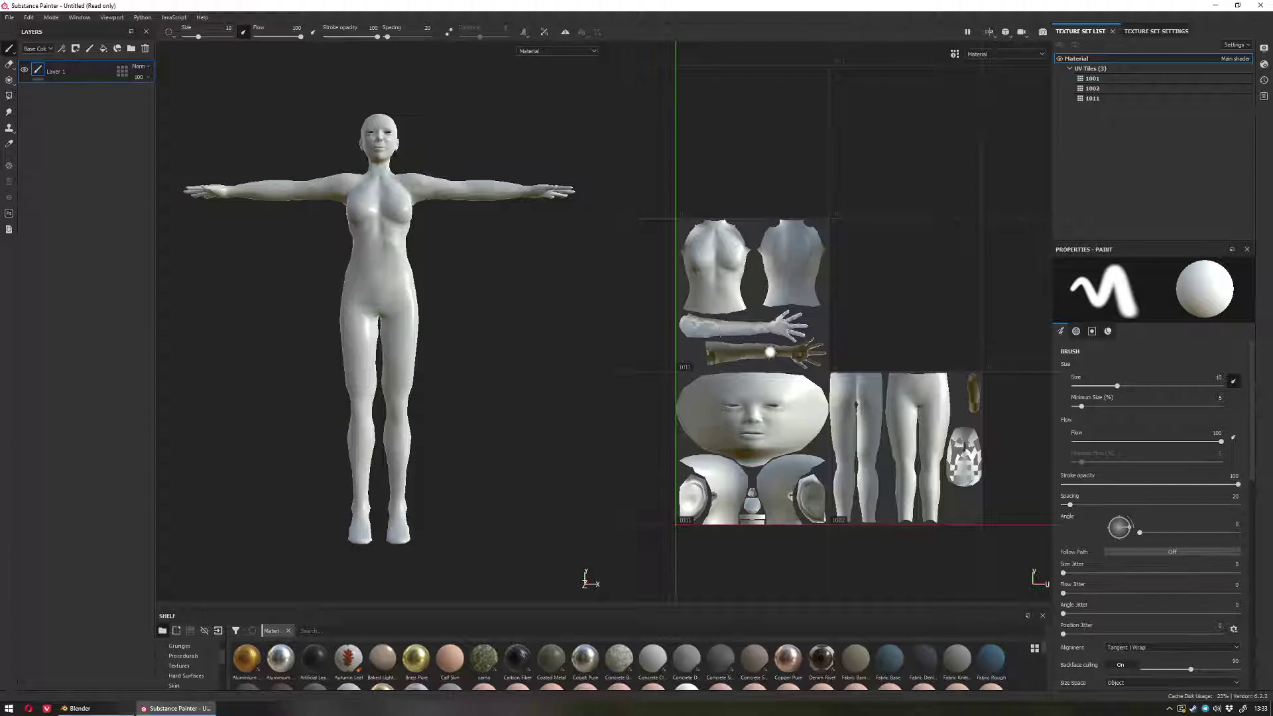
# - Switch to Blender, set the UV editor to island selection mode and select the front torso island
pyautogui.click(80, 709)
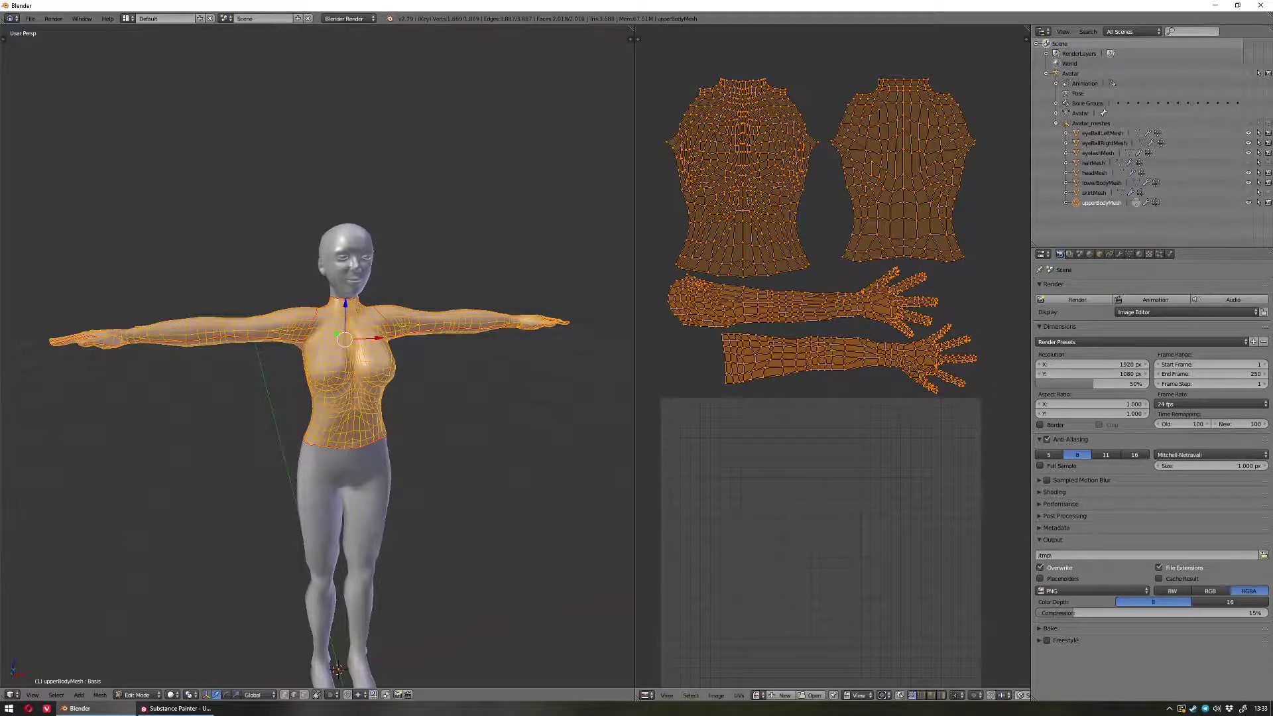
pyautogui.click(942, 696)
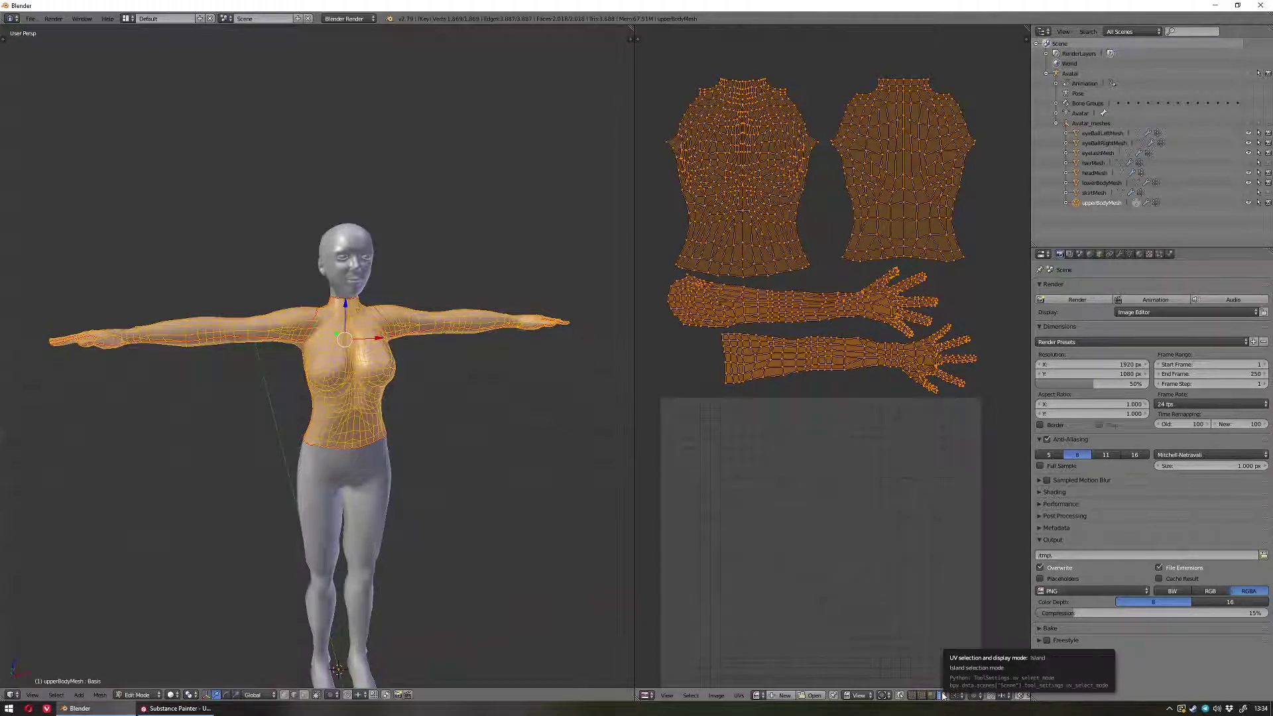
pyautogui.rightClick(826, 307)
pyautogui.rightClick(739, 189)
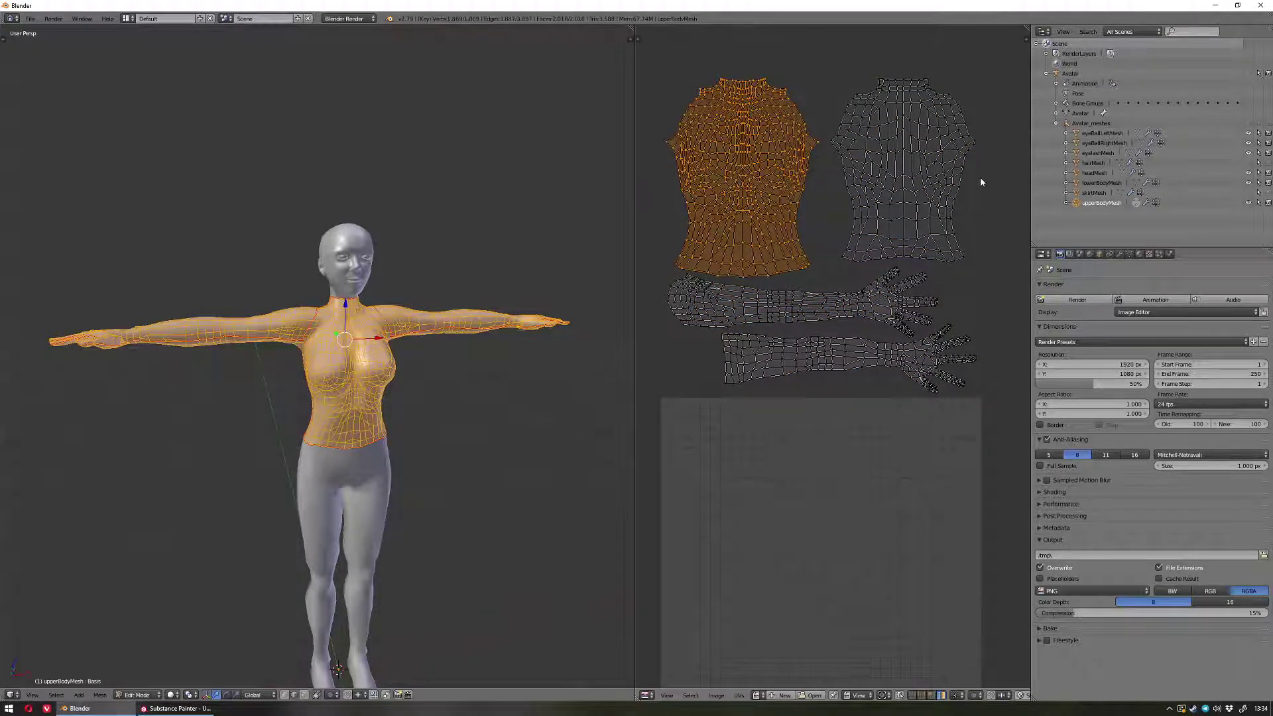
# - Select the back torso, both arm and front torso UV islands one at a time to inspect how upperBodyMesh is split
pyautogui.rightClick(933, 178)
pyautogui.rightClick(851, 301)
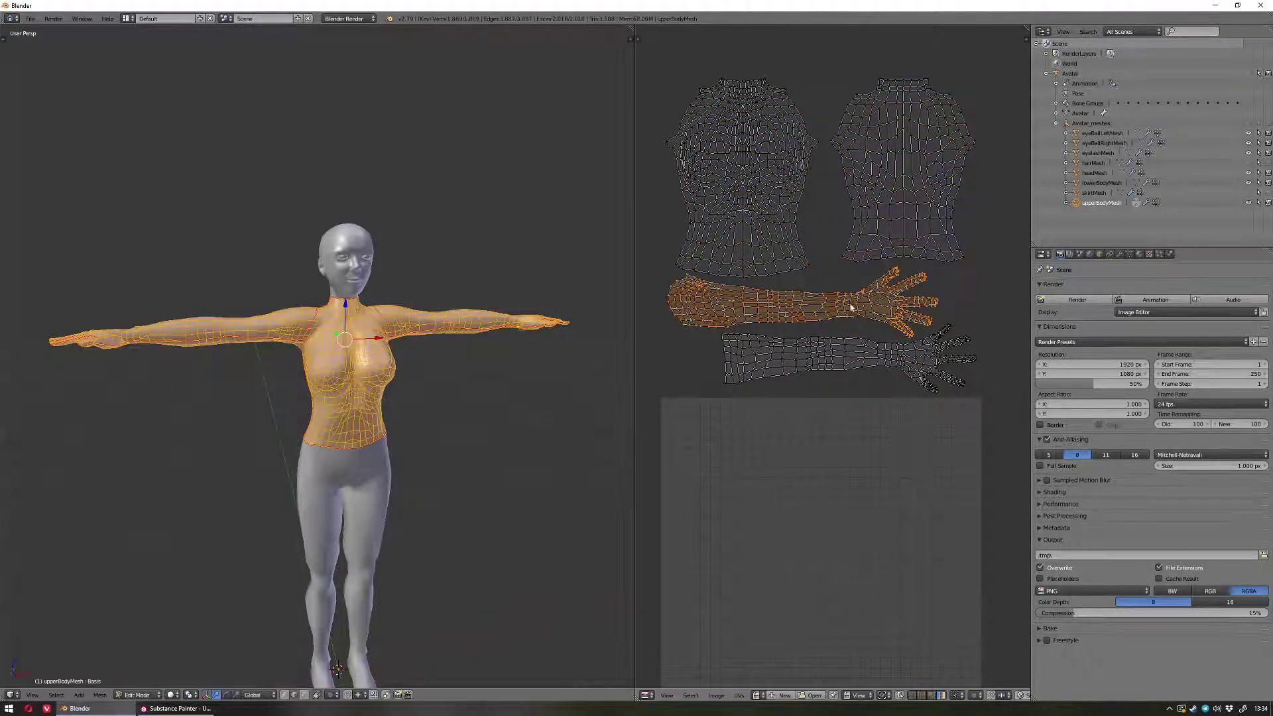
pyautogui.rightClick(852, 352)
pyautogui.rightClick(838, 313)
pyautogui.rightClick(747, 212)
pyautogui.rightClick(881, 184)
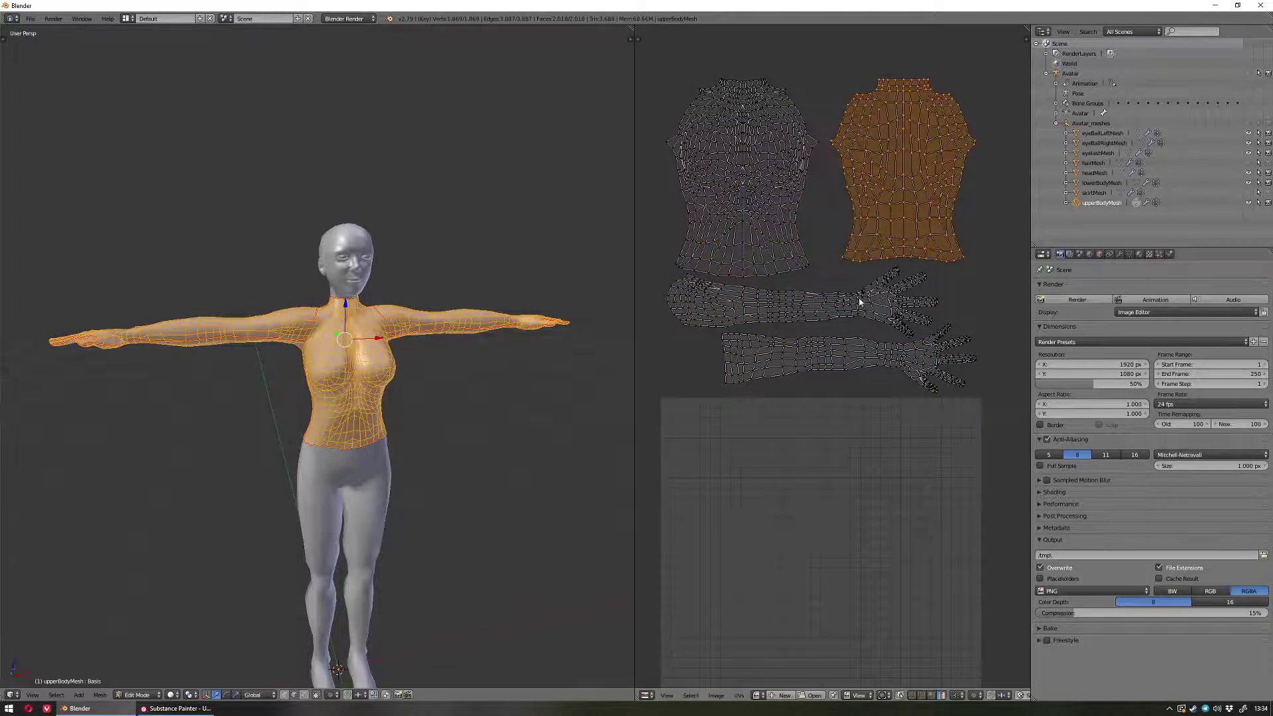
pyautogui.rightClick(860, 300)
pyautogui.rightClick(854, 348)
pyautogui.rightClick(839, 315)
pyautogui.rightClick(762, 205)
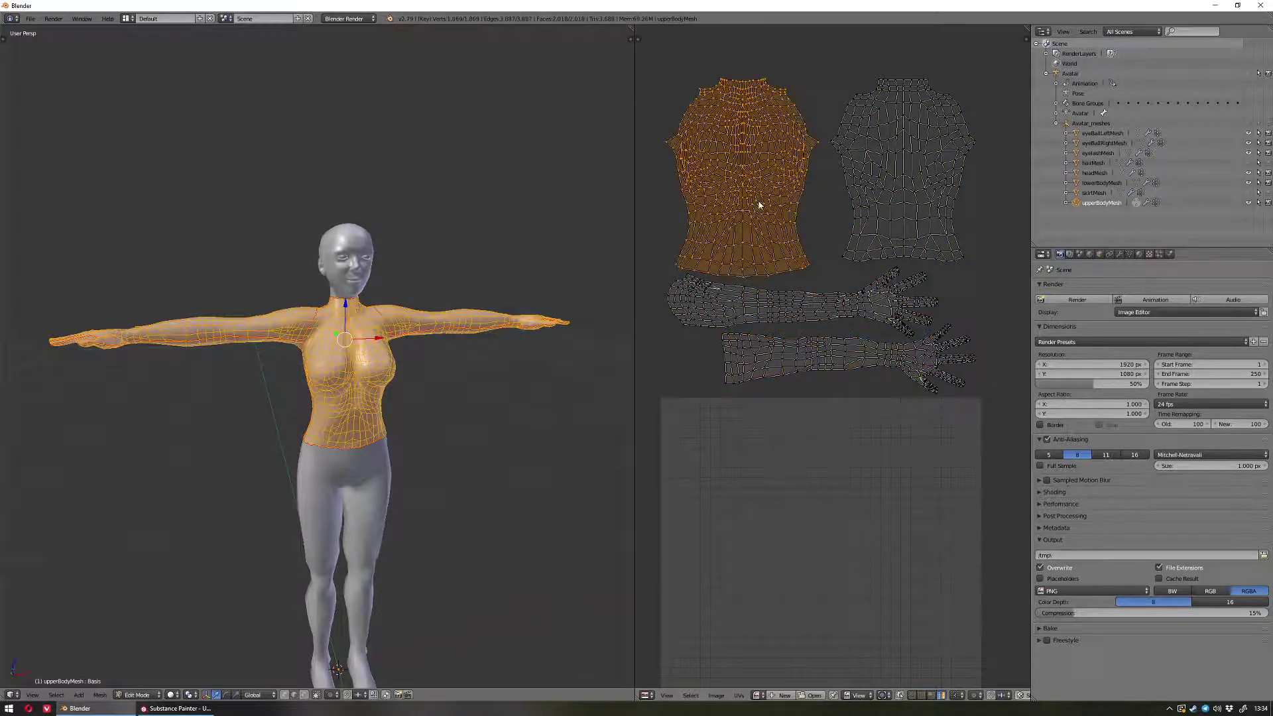
pyautogui.rightClick(913, 173)
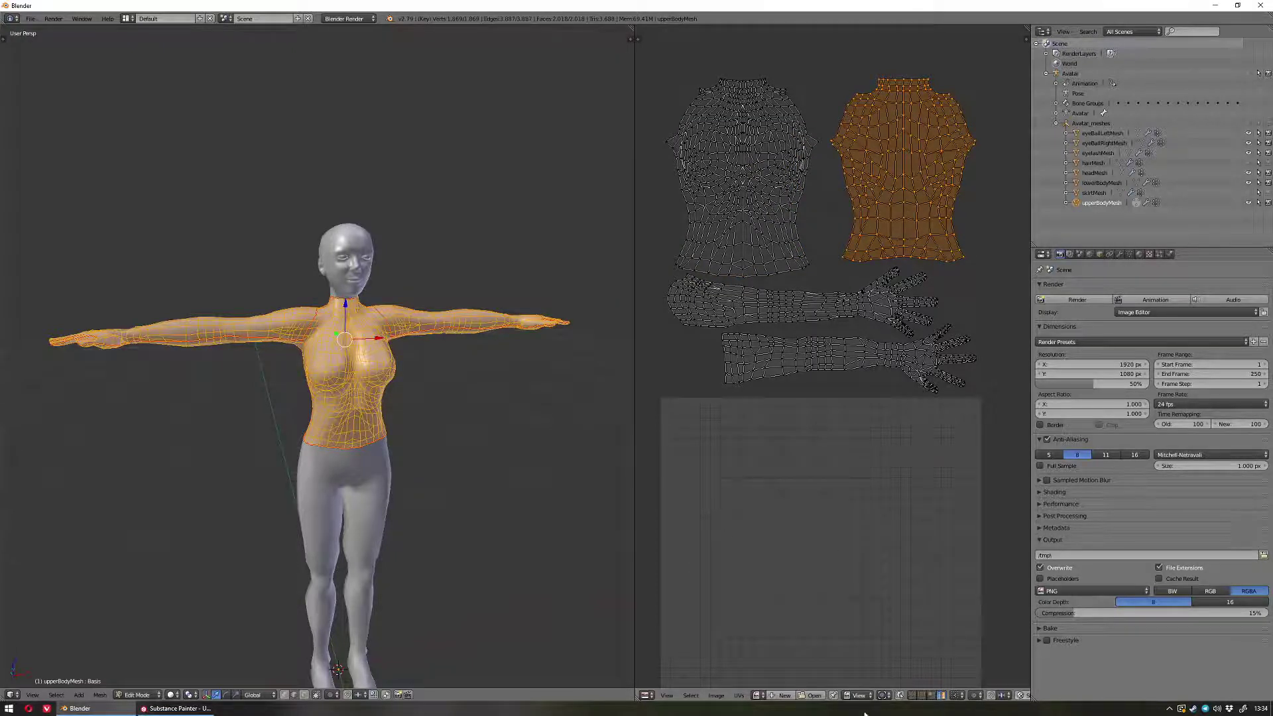
# - Select both arm UV islands together and move them 256 along the Y axis
pyautogui.rightClick(855, 351)
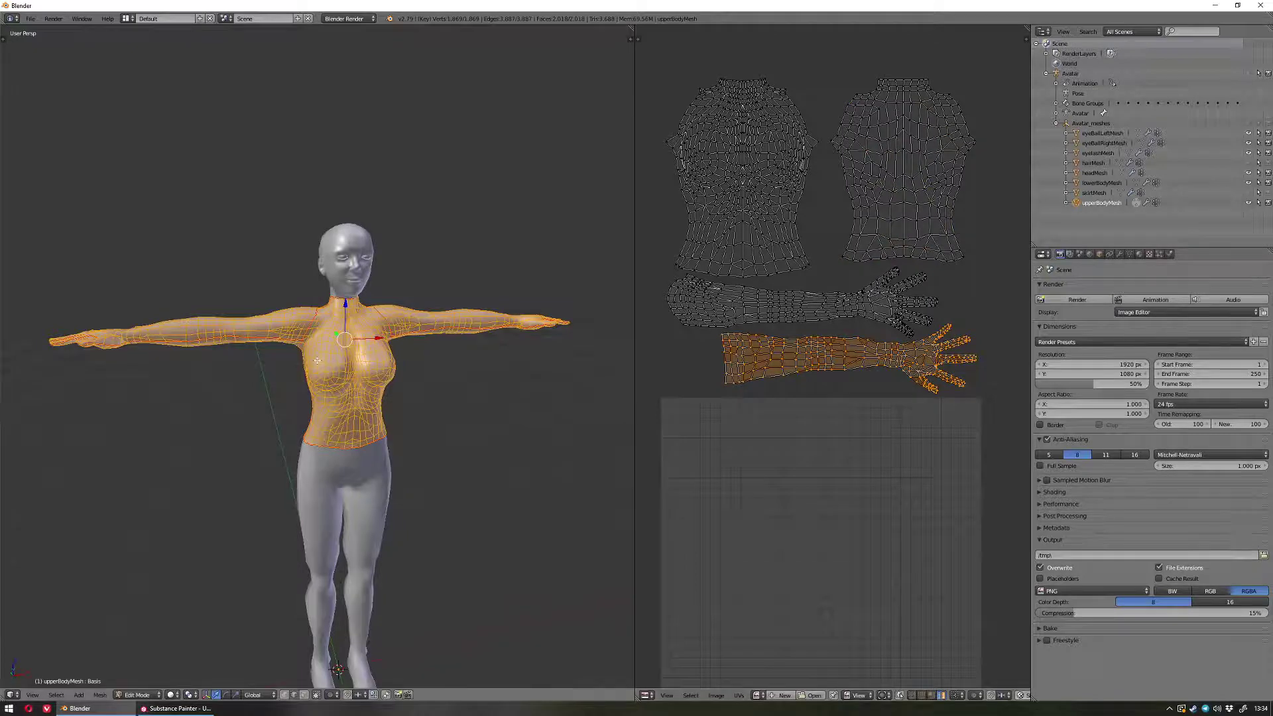
pyautogui.keyDown('shift'); pyautogui.moveTo(334, 363); pyautogui.dragTo(358, 354, button='middle'); pyautogui.keyUp('shift')
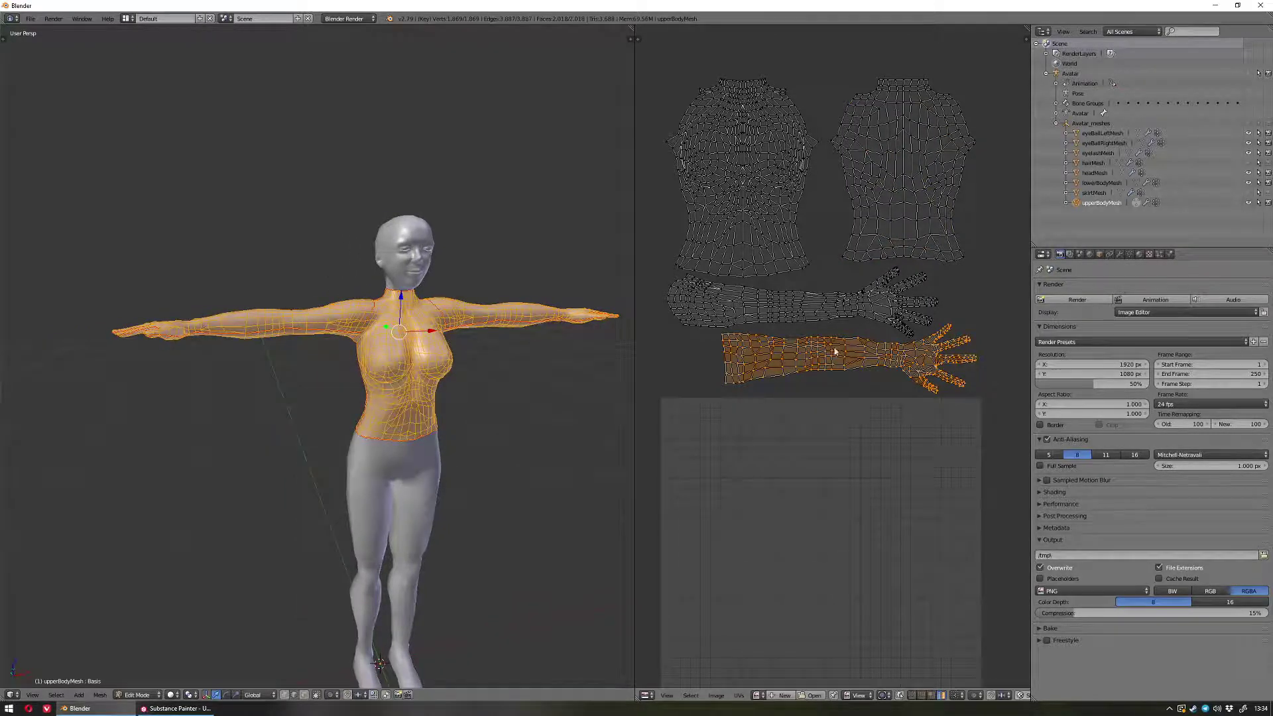
pyautogui.keyDown('shift'); pyautogui.rightClick(840, 312); pyautogui.keyUp('shift')
pyautogui.scroll(-2, 851, 454)
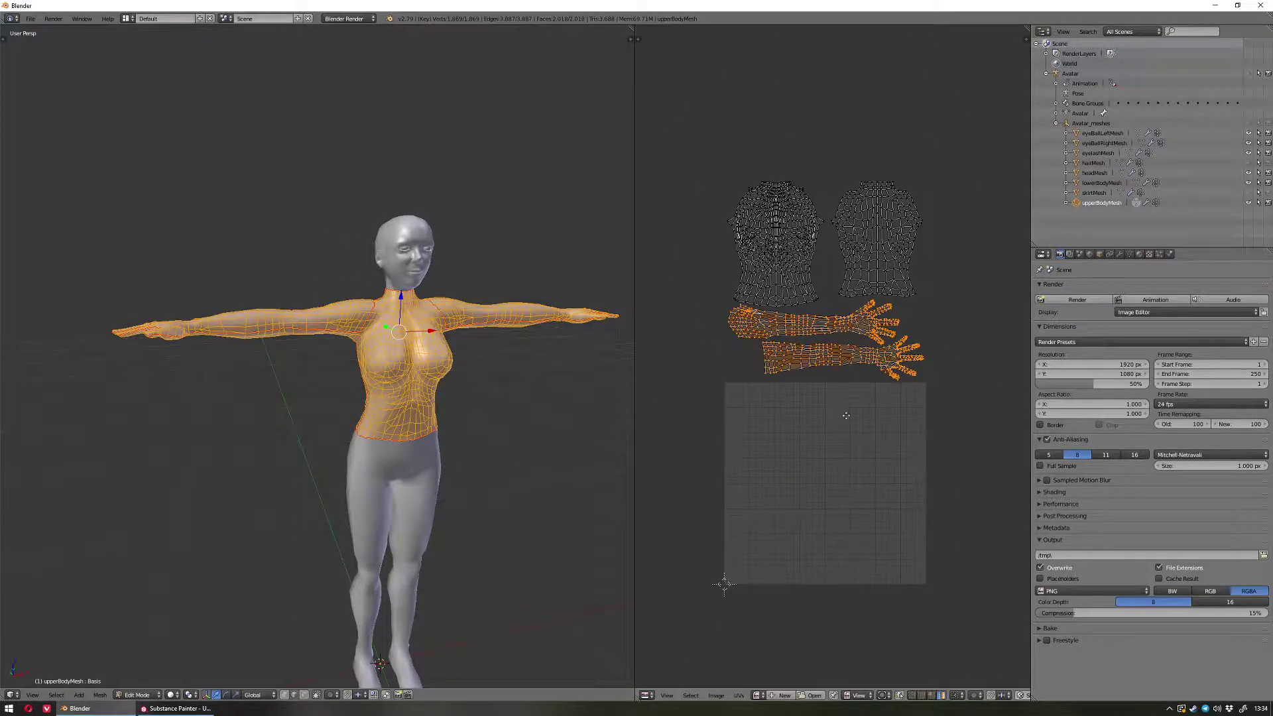
pyautogui.moveTo(845, 415); pyautogui.dragTo(847, 451, button='middle')
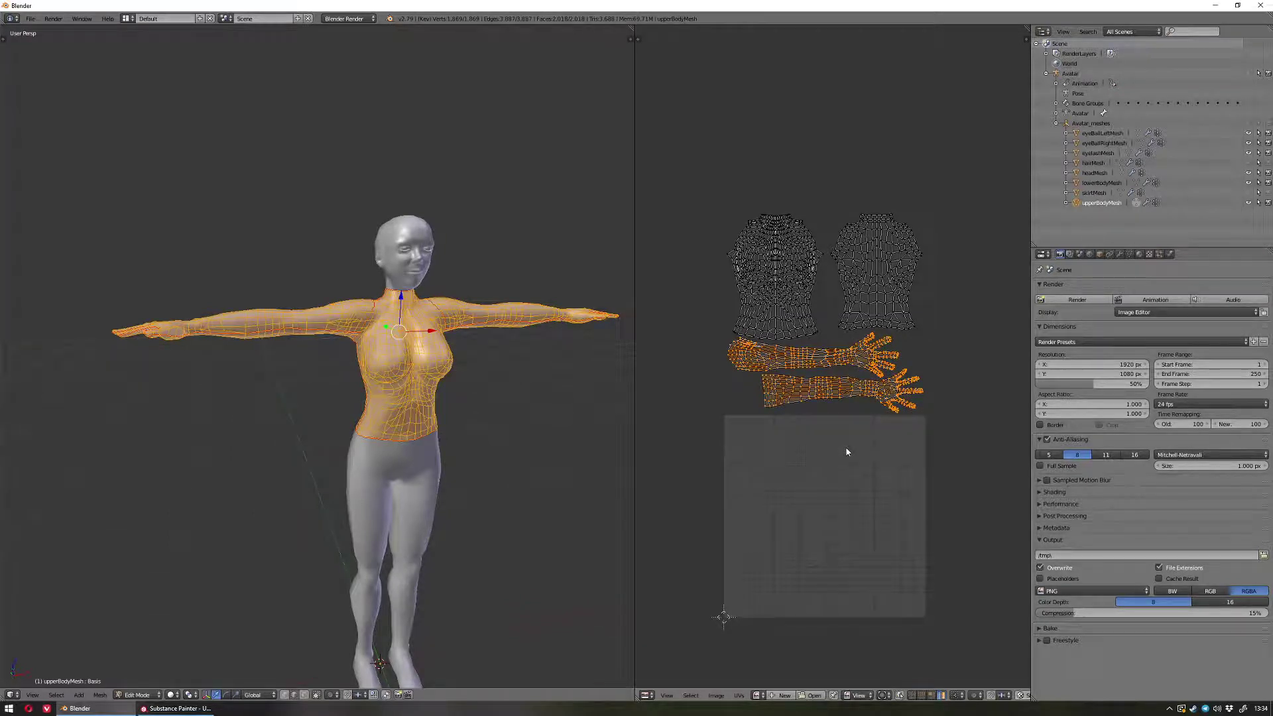
pyautogui.press('g')
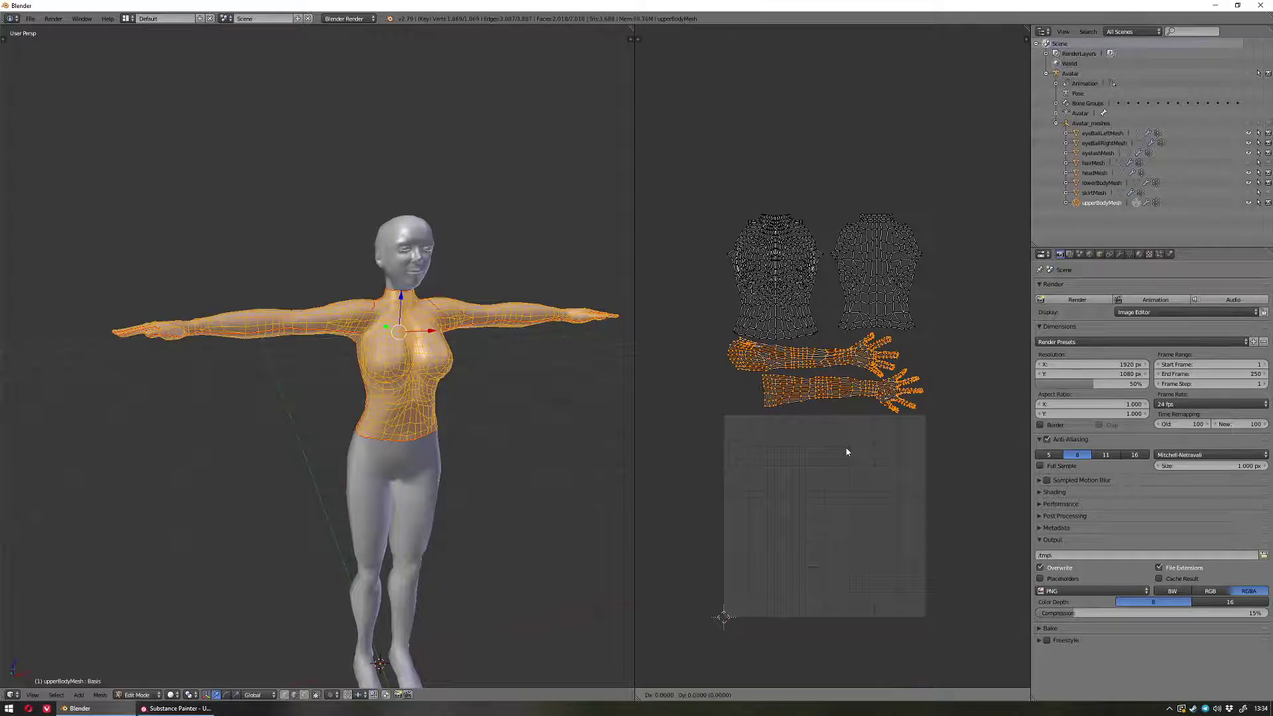
pyautogui.press('y')
pyautogui.write('256')
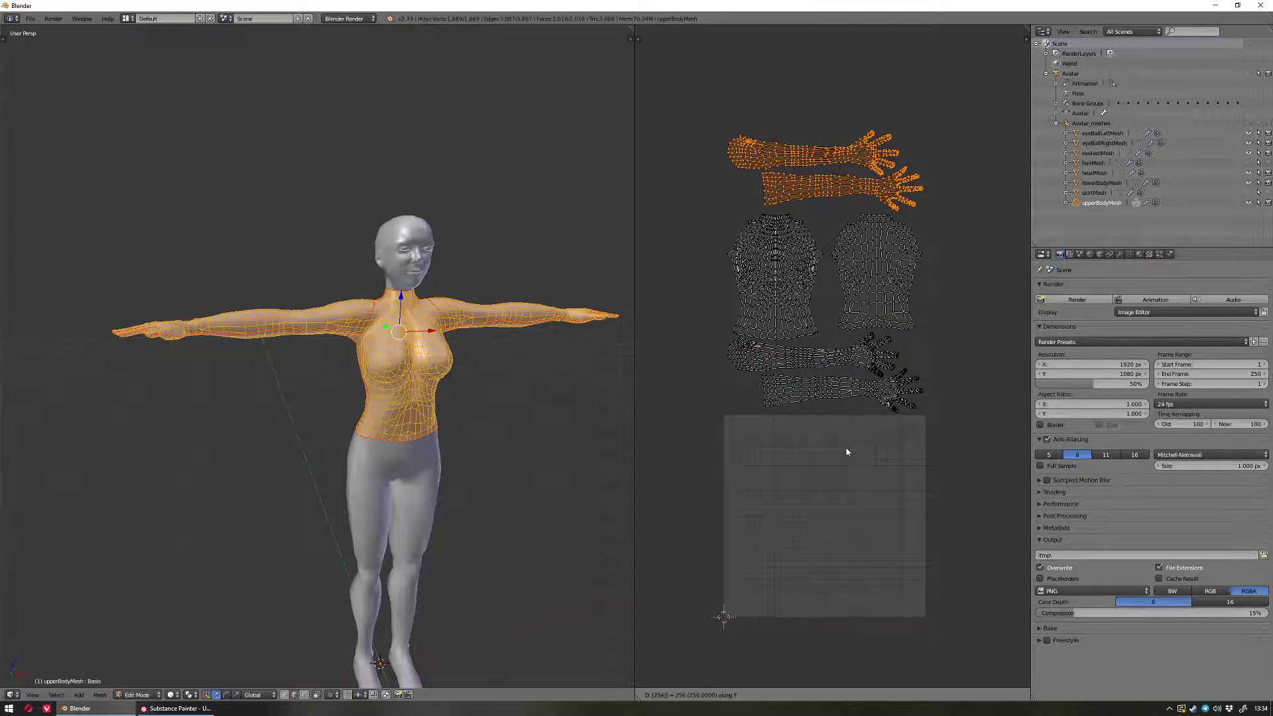
pyautogui.press('Return')
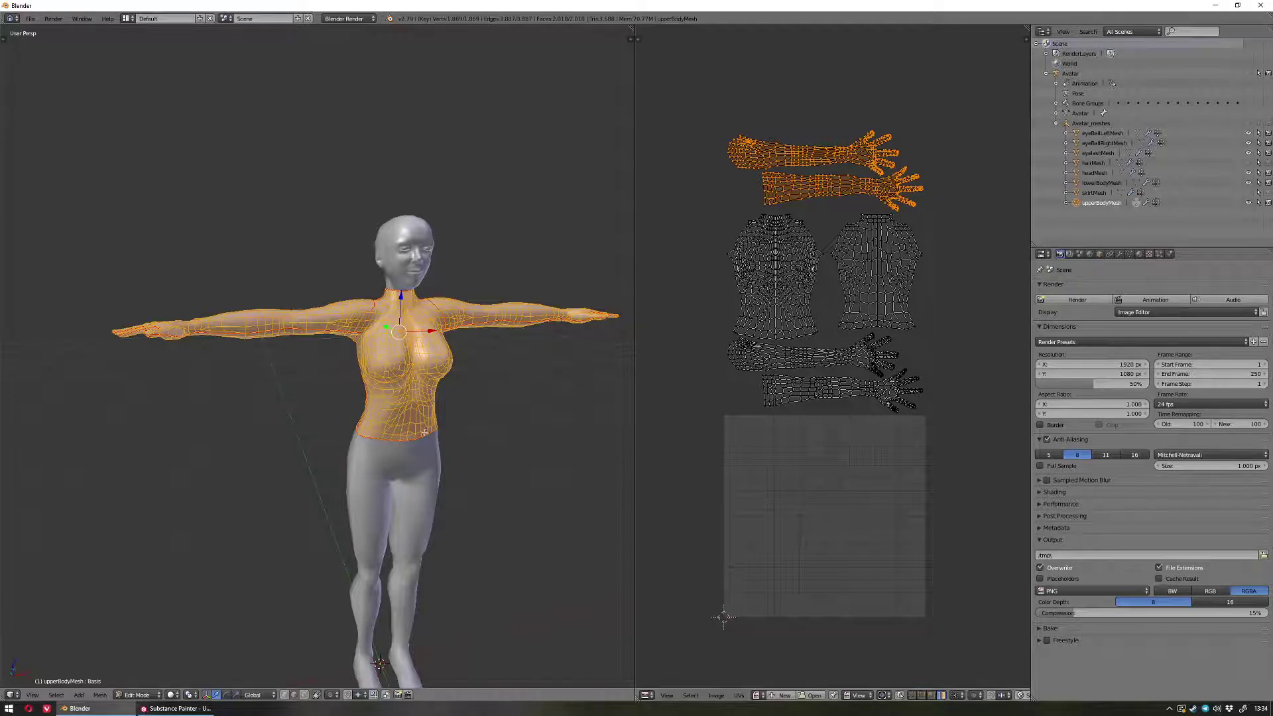
# - Undo the last move of the arm UV islands
pyautogui.moveTo(424, 434); pyautogui.dragTo(438, 378, button='middle')
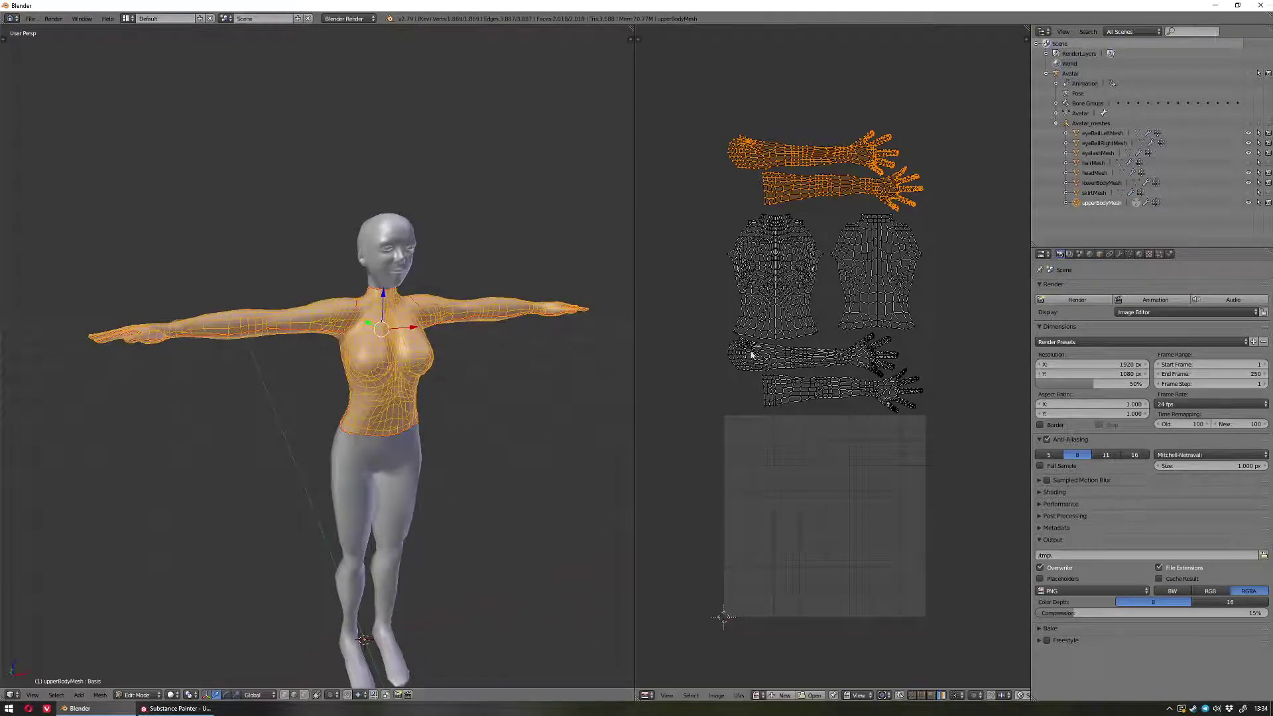
pyautogui.hotkey('ctrl', 'z')
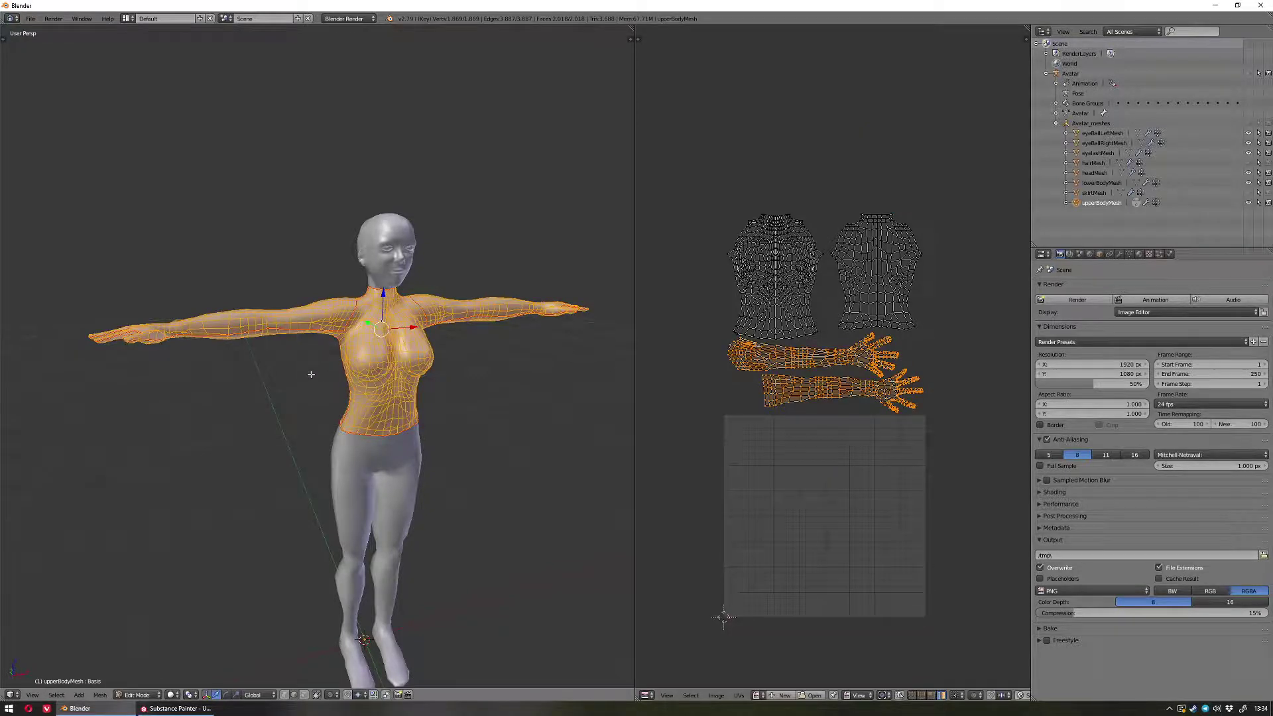
# - Set the mesh selection mode to faces in the 3D view and deselect all of upperBodyMesh
pyautogui.moveTo(311, 374); pyautogui.dragTo(405, 395, button='middle')
pyautogui.scroll(3, 352, 389)
pyautogui.scroll(-4, 352, 388)
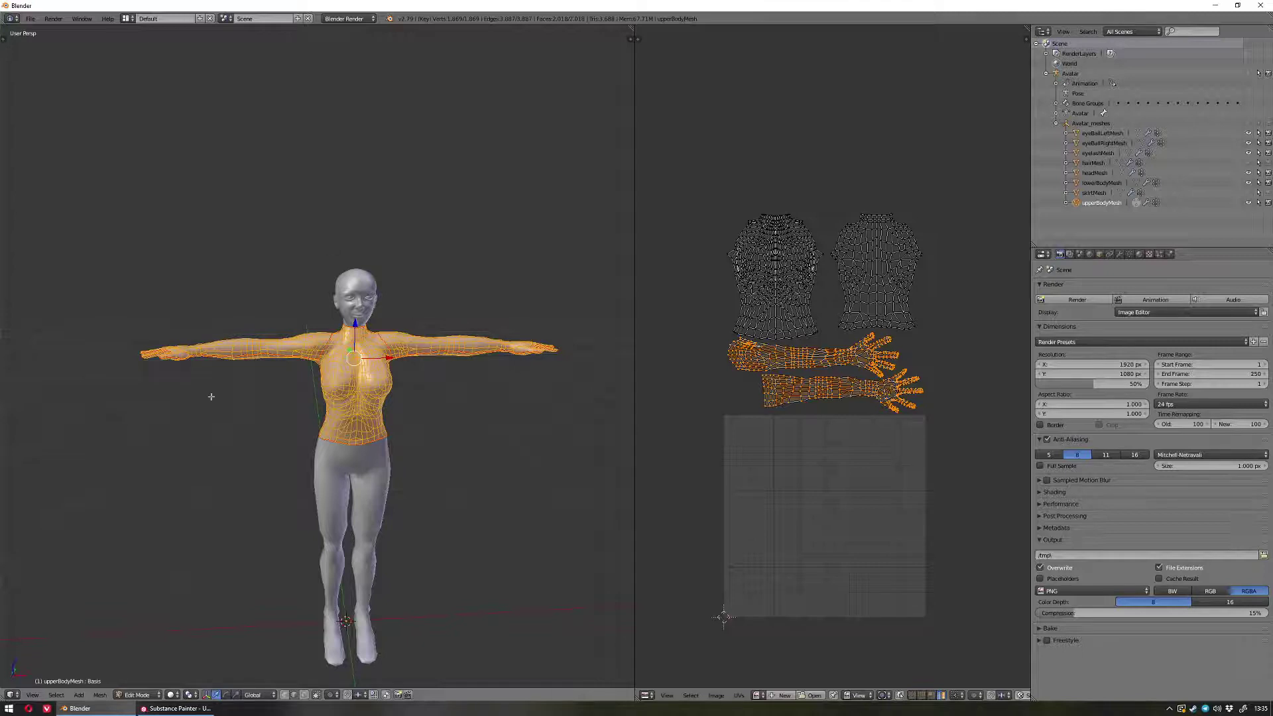
pyautogui.scroll(3, 417, 477)
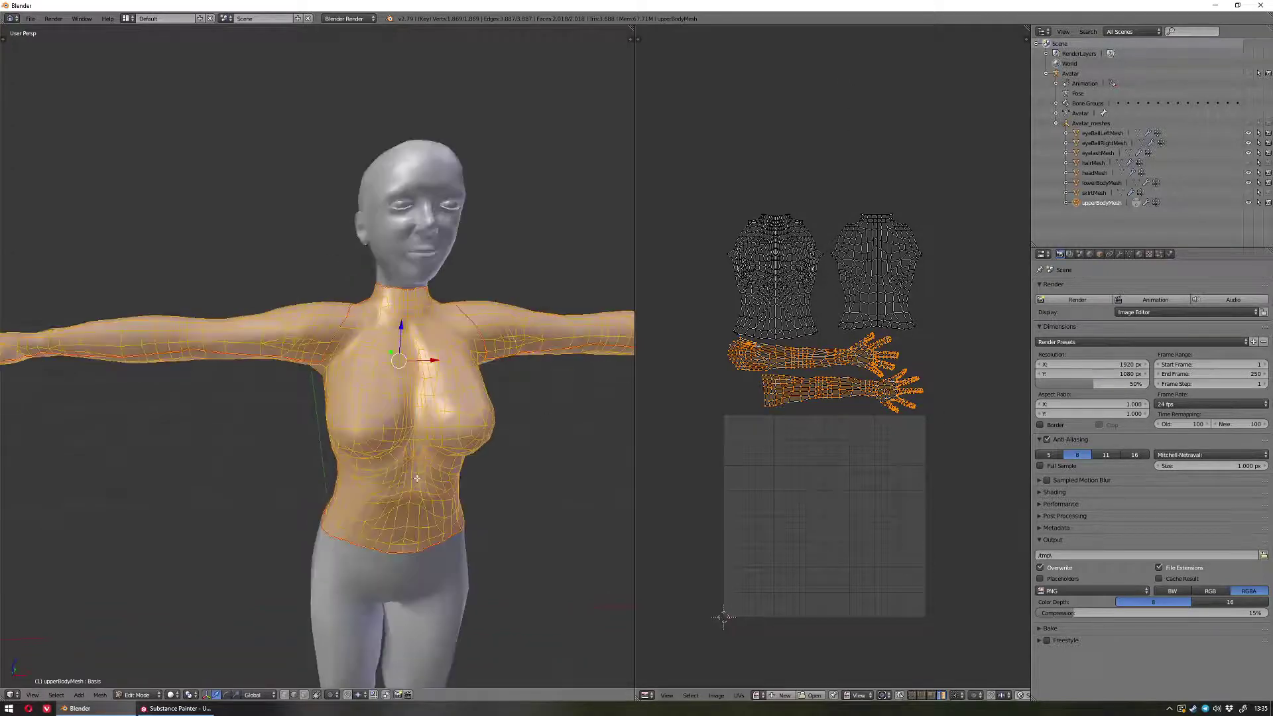
pyautogui.scroll(-2, 416, 477)
pyautogui.keyDown('shift'); pyautogui.moveTo(472, 372); pyautogui.dragTo(456, 369, button='middle'); pyautogui.keyUp('shift')
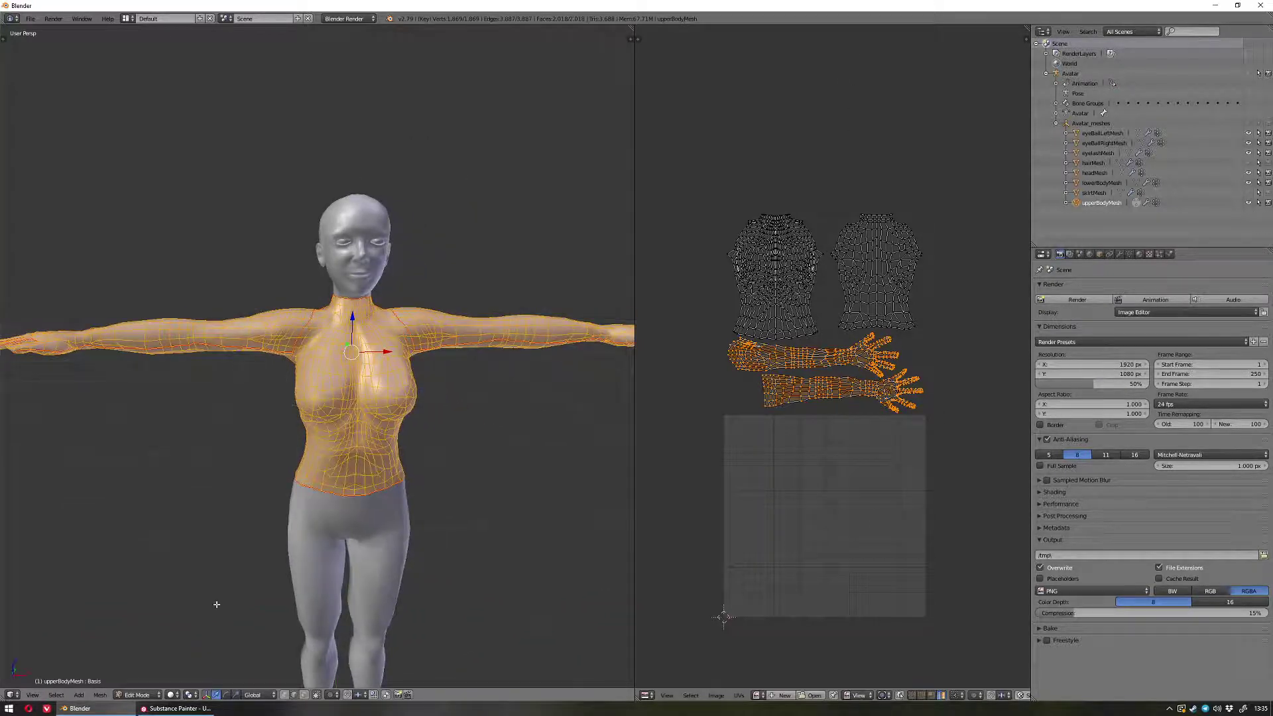
pyautogui.click(304, 695)
pyautogui.hotkey('ctrl', 'Tab')
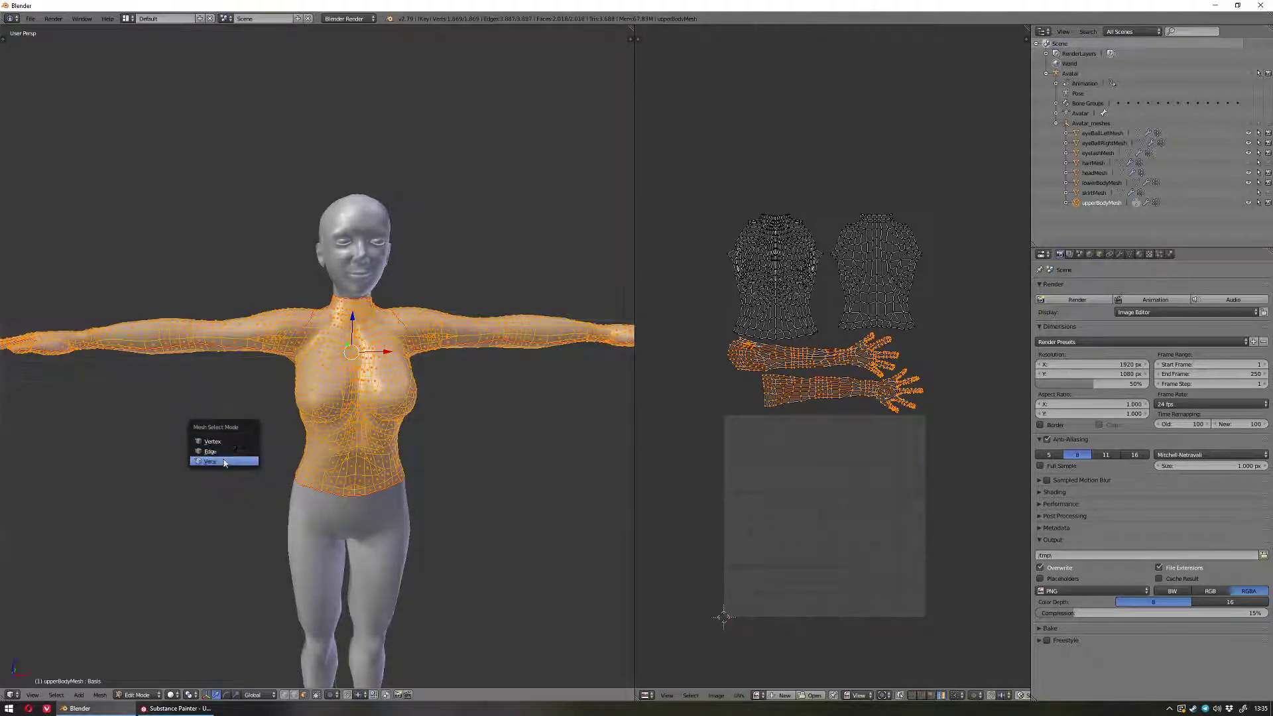
pyautogui.click(219, 441)
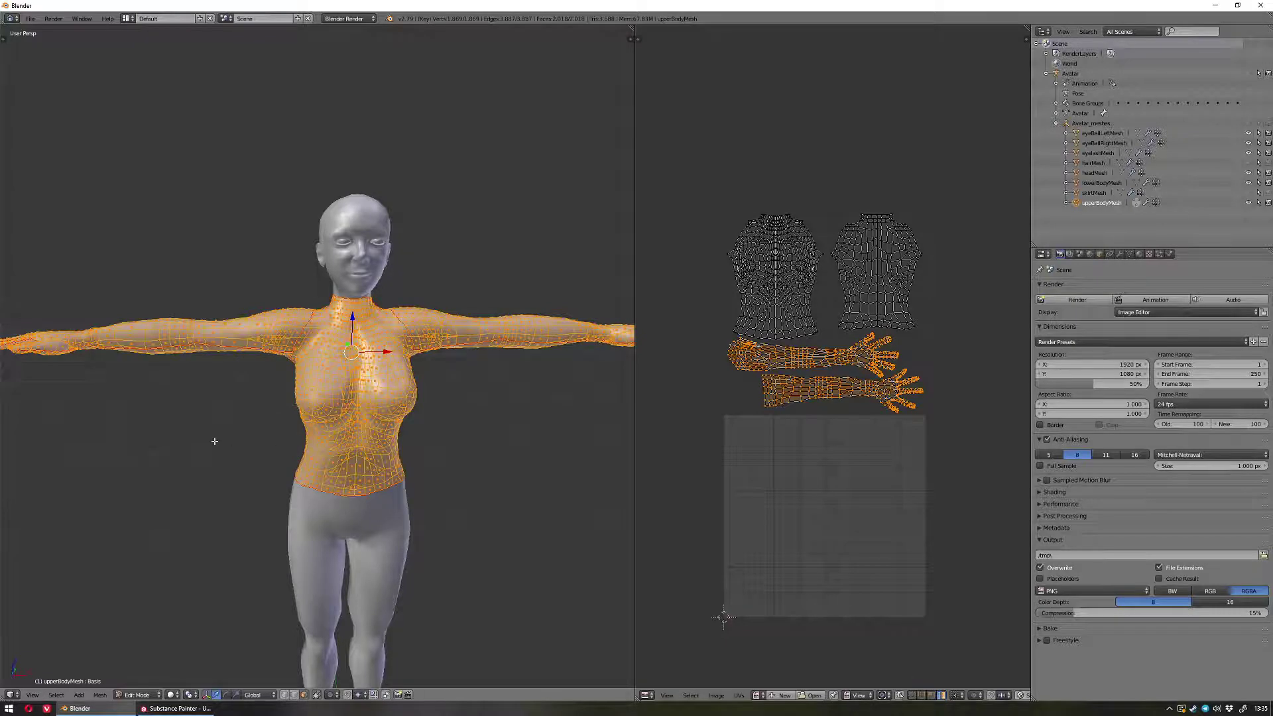
pyautogui.moveTo(214, 441); pyautogui.dragTo(307, 387, button='middle')
pyautogui.press('a')
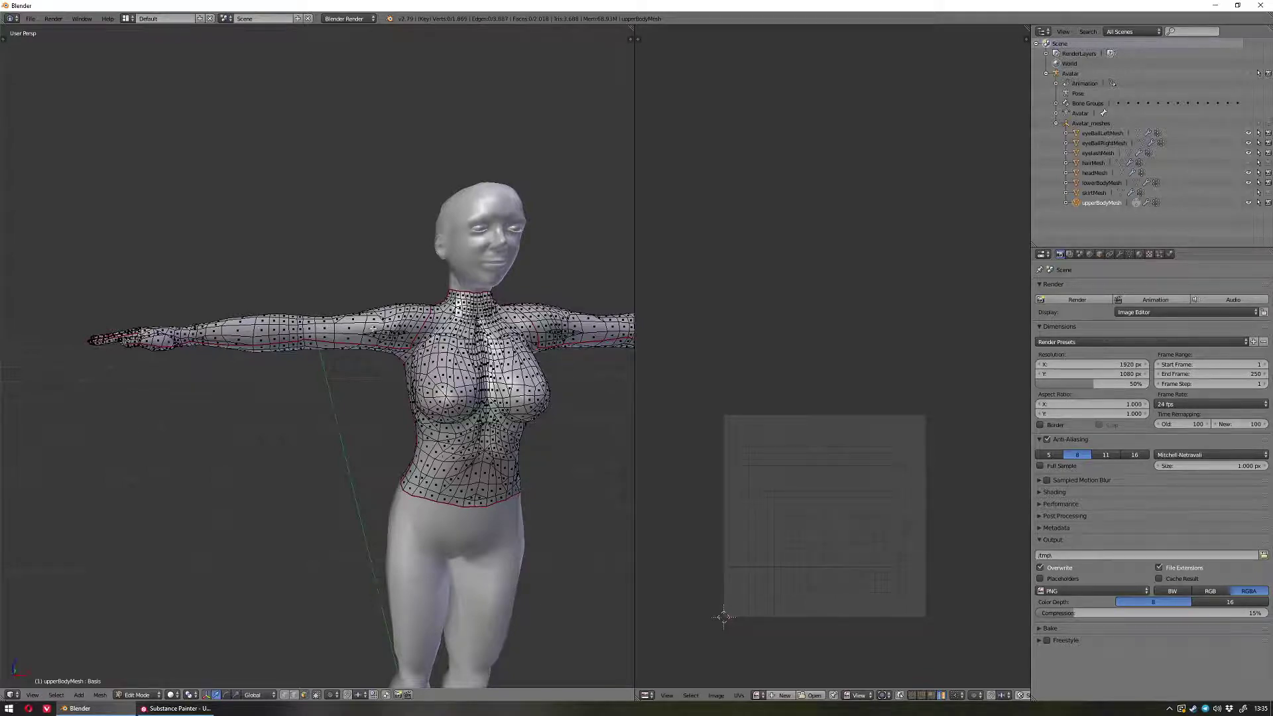
# - Select both seam-bounded halves of the avatar's right arm in 3D and inspect their border at the shoulder
pyautogui.press('l')
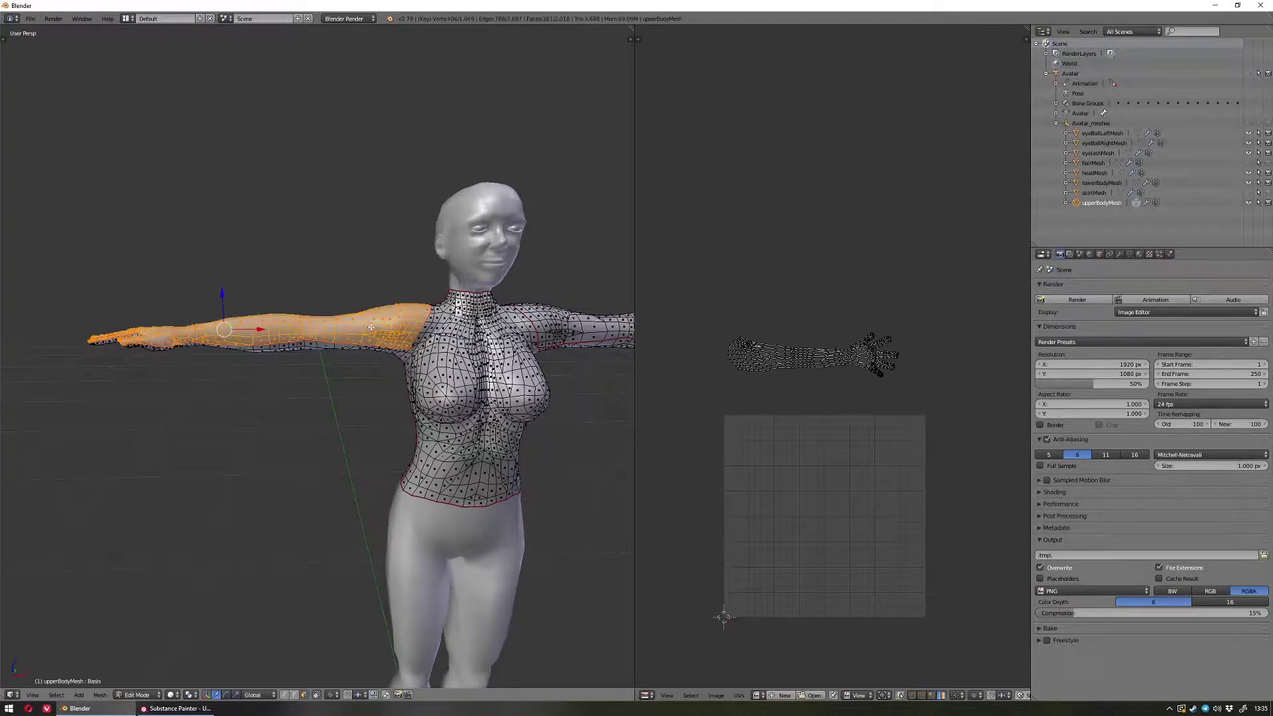
pyautogui.moveTo(371, 327); pyautogui.dragTo(493, 271, button='middle')
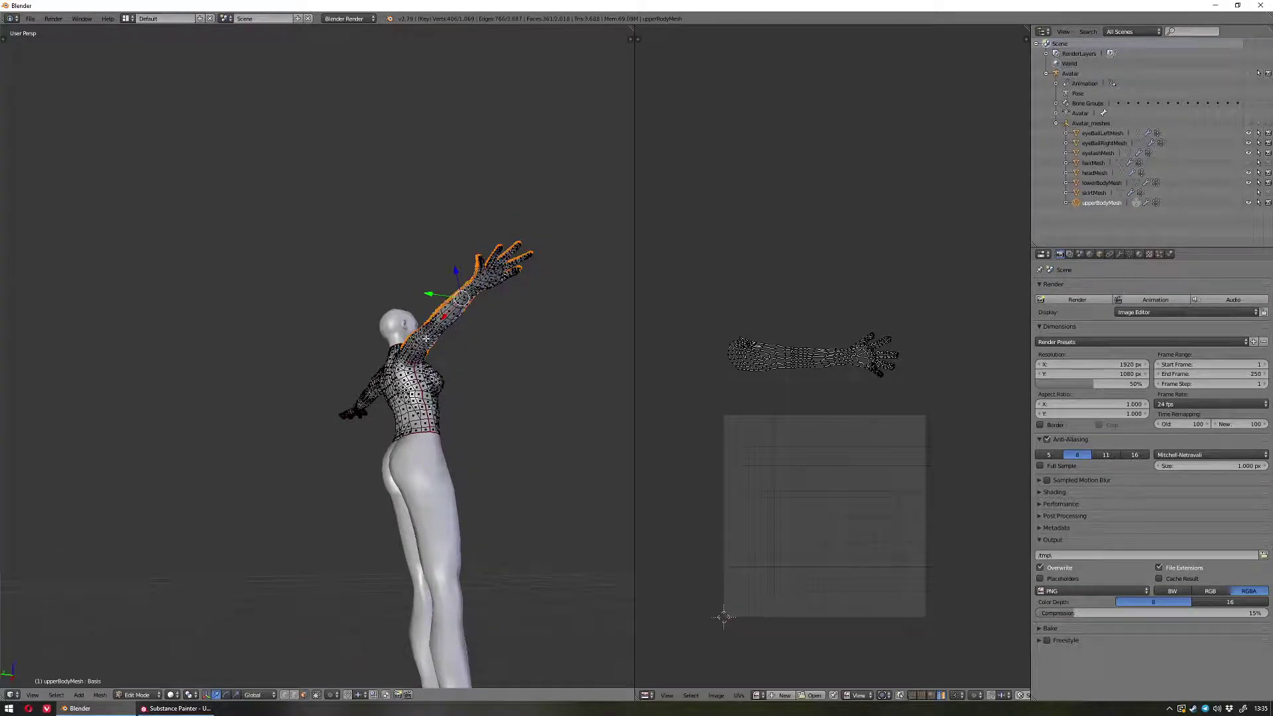
pyautogui.press('l')
pyautogui.moveTo(426, 338)
pyautogui.mouseDown(button='middle')
pyautogui.moveTo(320, 363)
pyautogui.moveTo(404, 334)
pyautogui.mouseUp(button='middle')
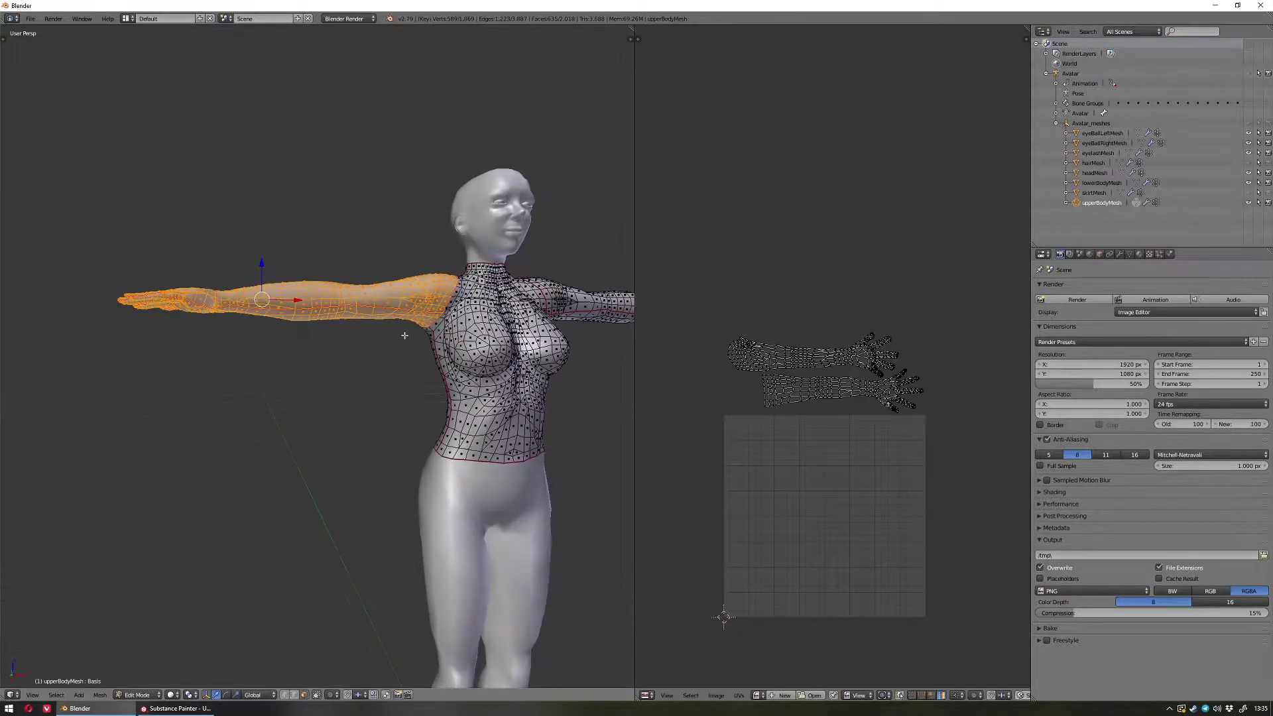
pyautogui.scroll(4, 406, 331)
pyautogui.keyDown('shift'); pyautogui.moveTo(488, 299); pyautogui.dragTo(376, 378, button='middle'); pyautogui.keyUp('shift')
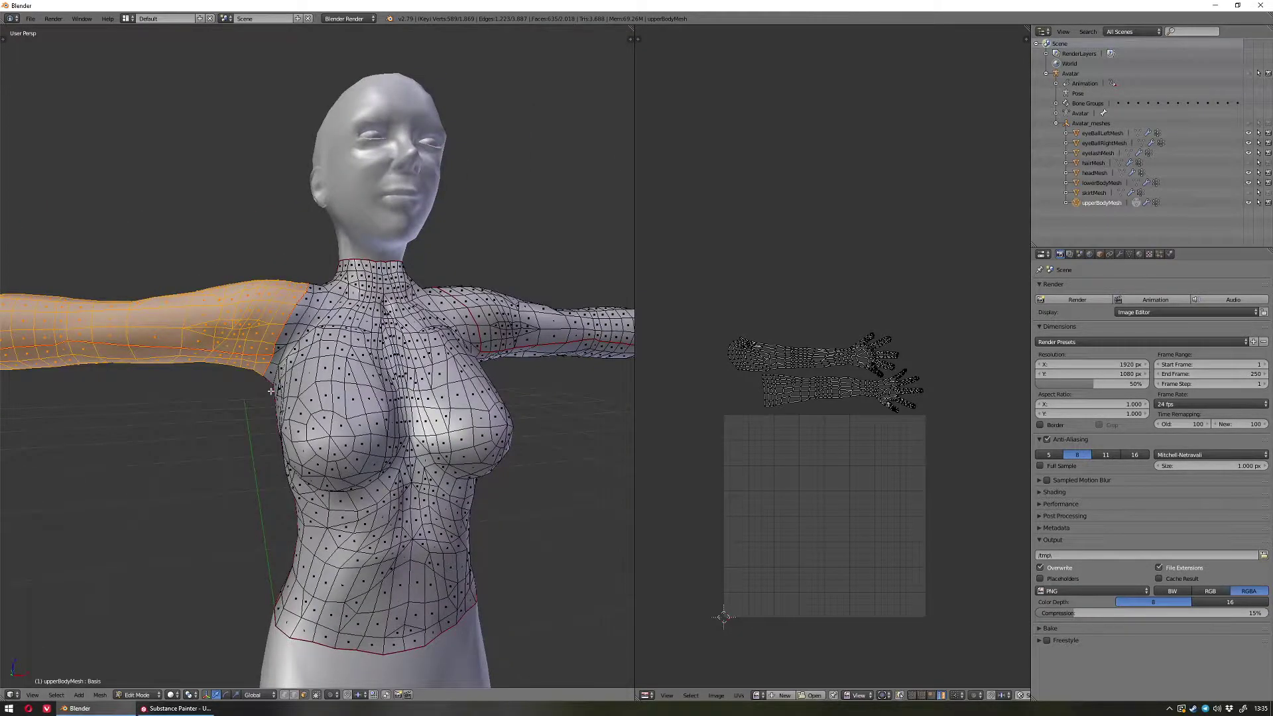
pyautogui.moveTo(270, 391); pyautogui.dragTo(462, 395, button='middle')
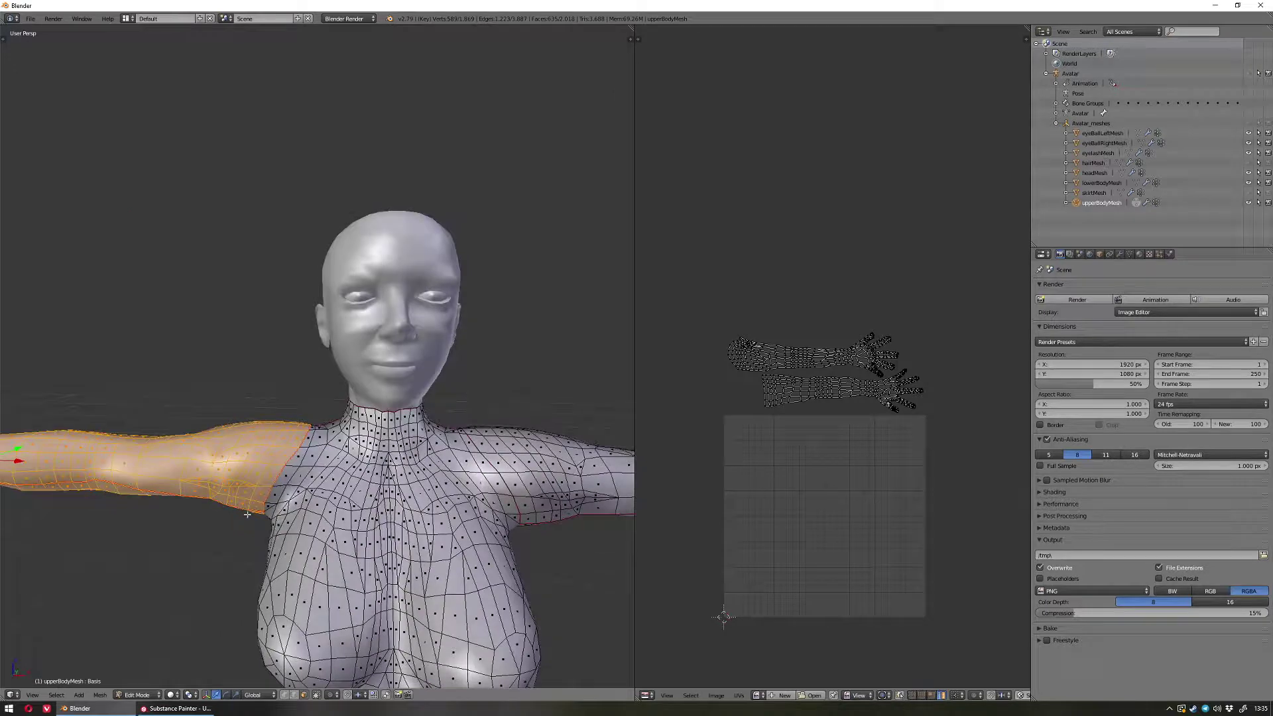
pyautogui.moveTo(247, 514); pyautogui.dragTo(396, 359, button='middle')
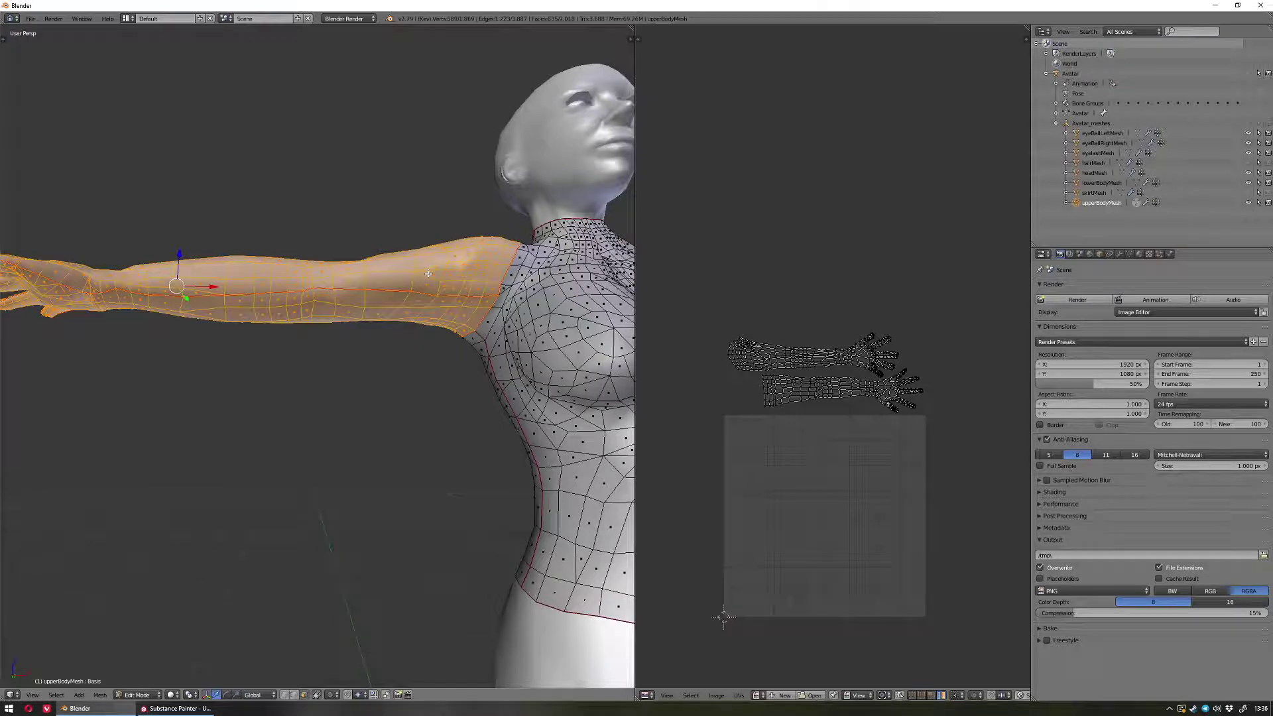
# - Clear the arm selection and select the linked front torso faces of upperBodyMesh
pyautogui.scroll(-3, 428, 274)
pyautogui.hotkey('shift', 'a')
pyautogui.press('a')
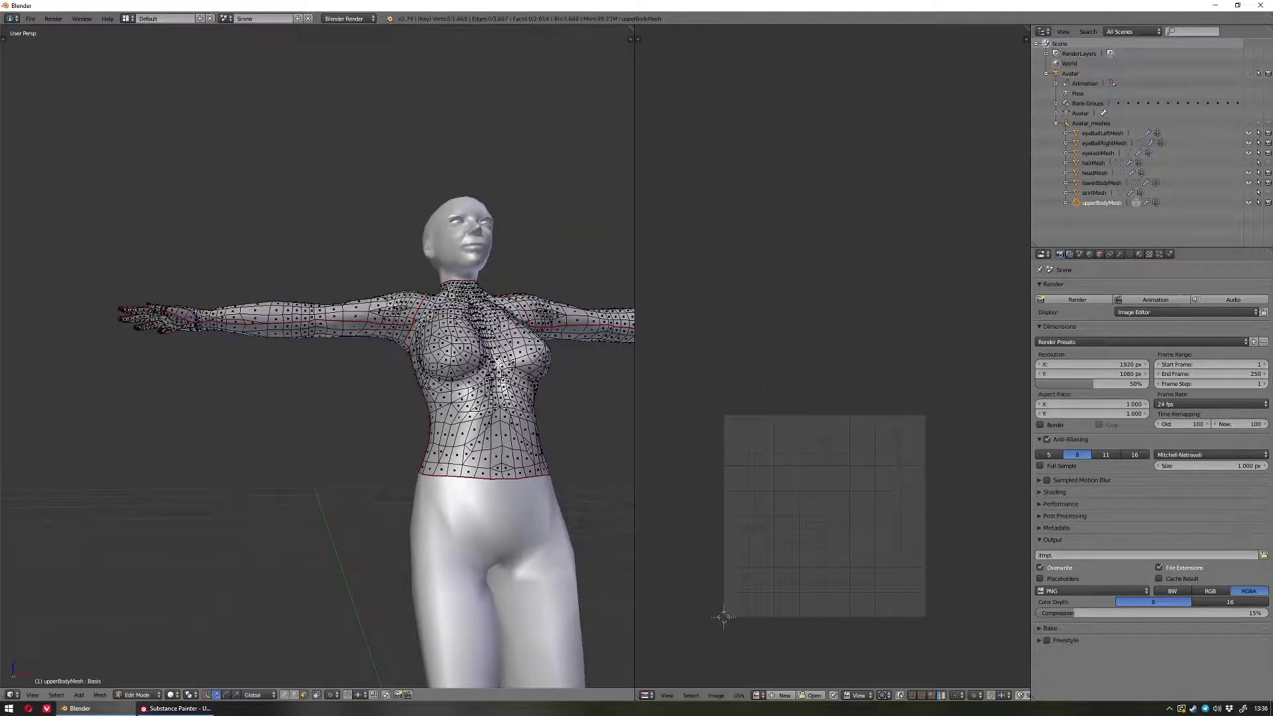
pyautogui.press('l')
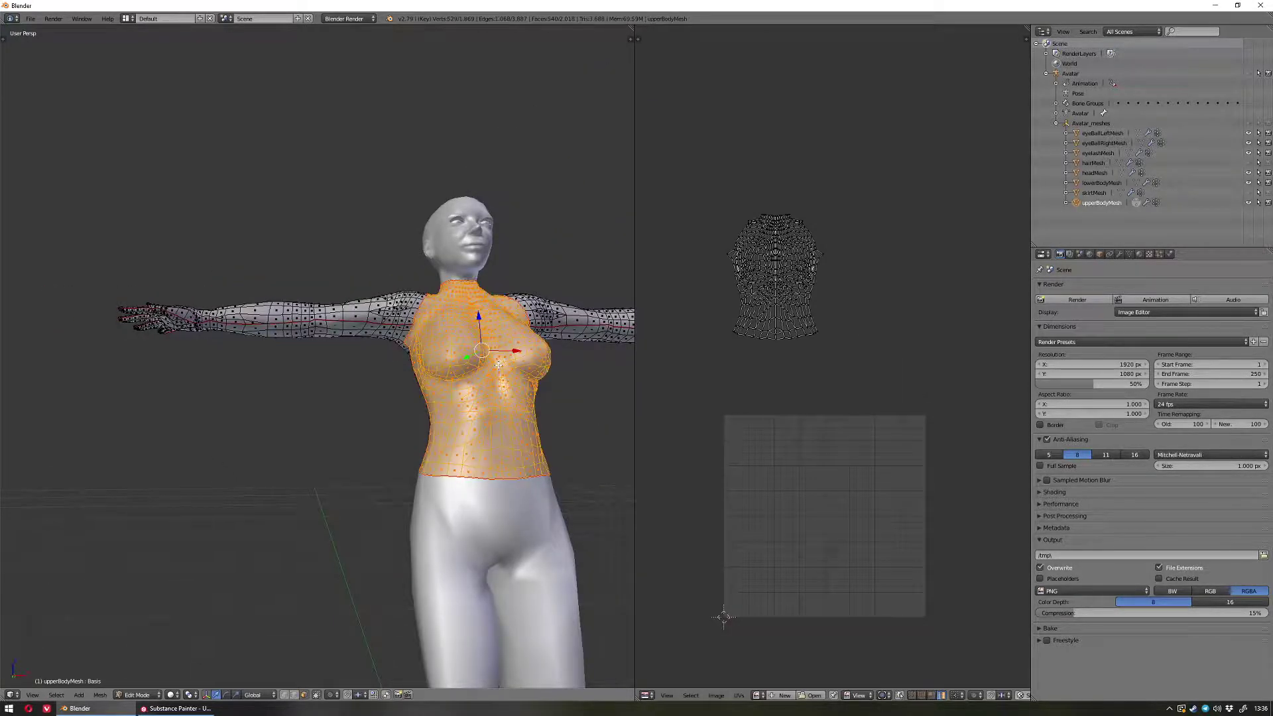
pyautogui.moveTo(499, 365); pyautogui.dragTo(514, 411, button='middle')
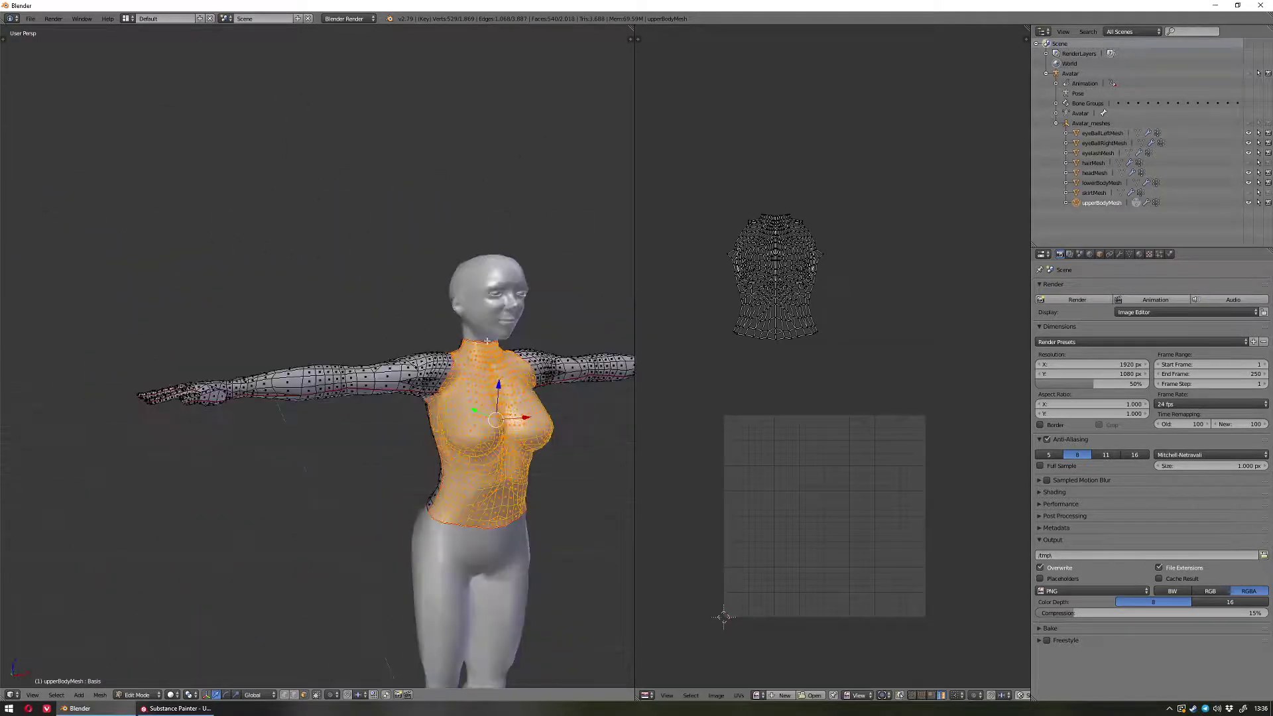
# - Clear the torso selection and select both seam-bounded halves of the avatar's right arm in the 3D view
pyautogui.moveTo(443, 462); pyautogui.dragTo(363, 478, button='middle')
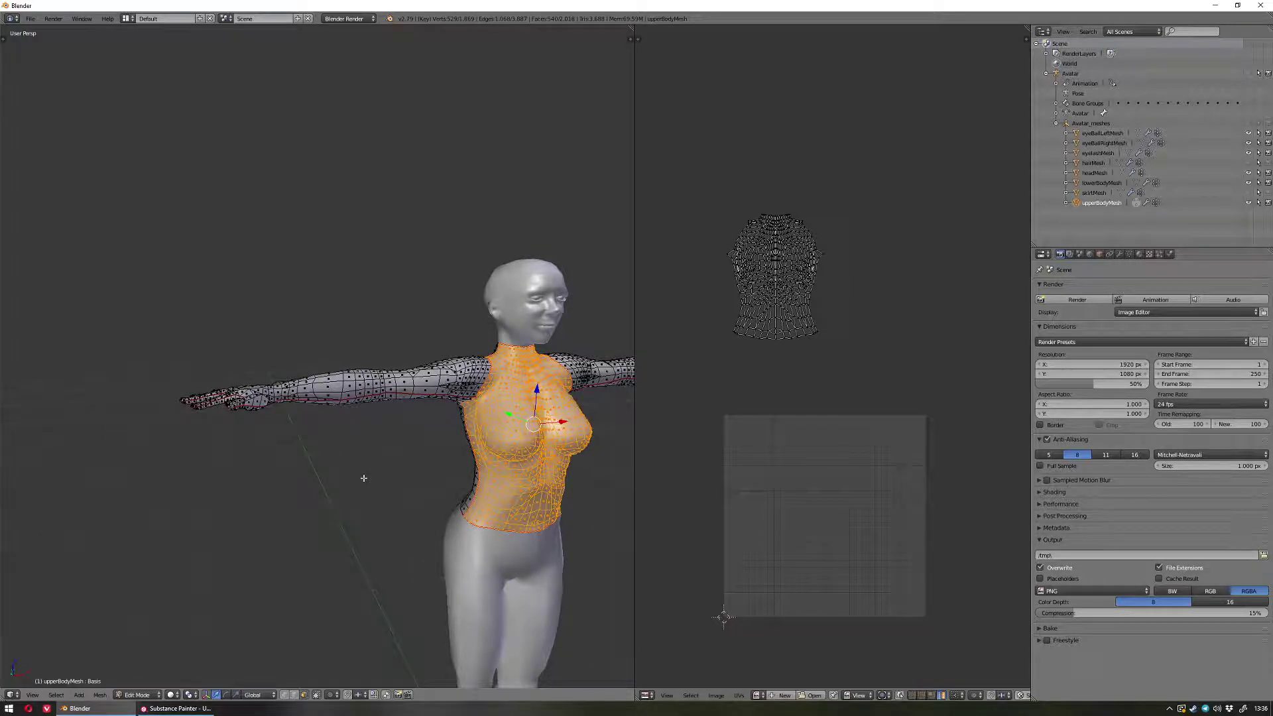
pyautogui.press('a')
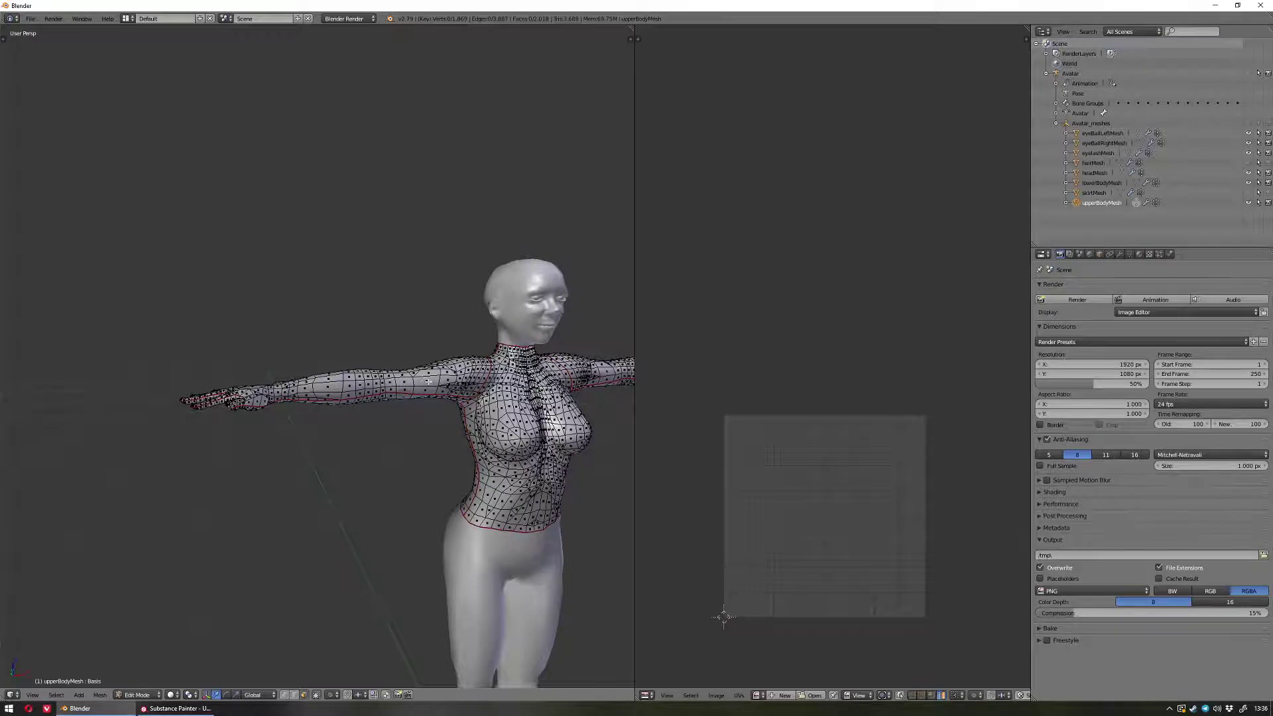
pyautogui.press('l')
pyautogui.moveTo(428, 381); pyautogui.dragTo(420, 291, button='middle')
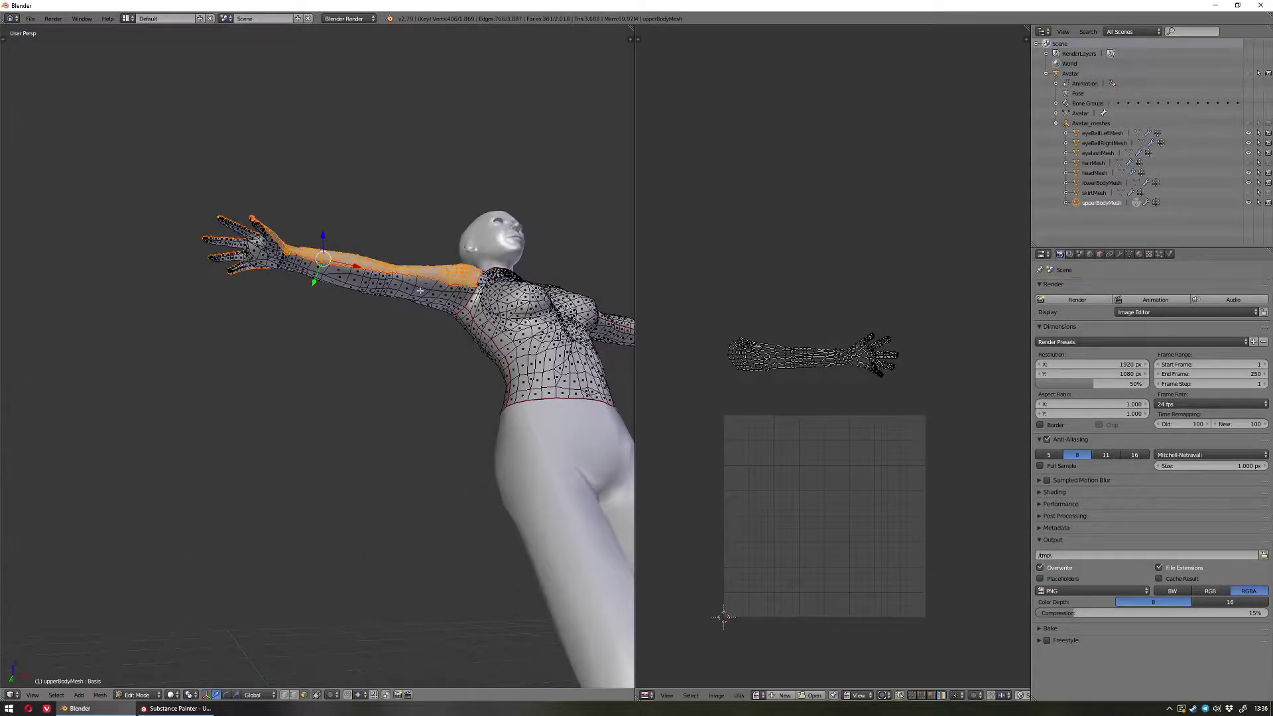
pyautogui.press('l')
pyautogui.press('KP_1')
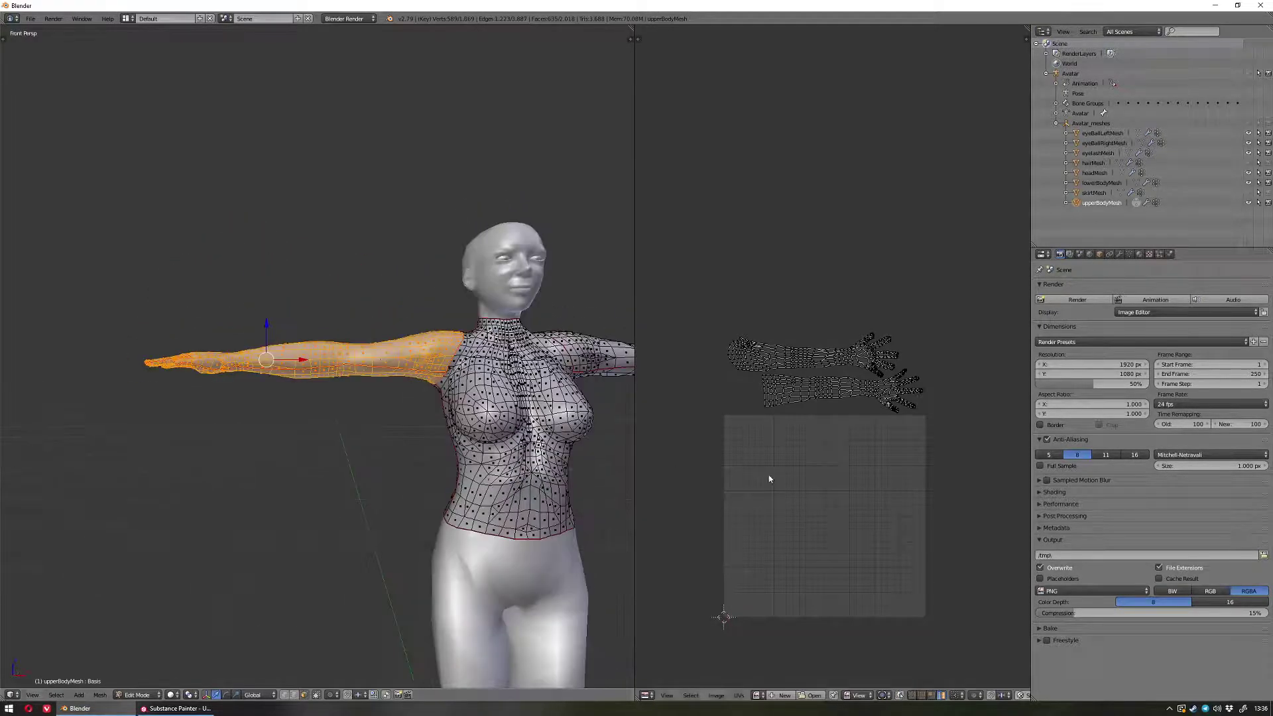
# - Select all UVs of the right arm's two islands and move them 256 units along Y
pyautogui.press('a')
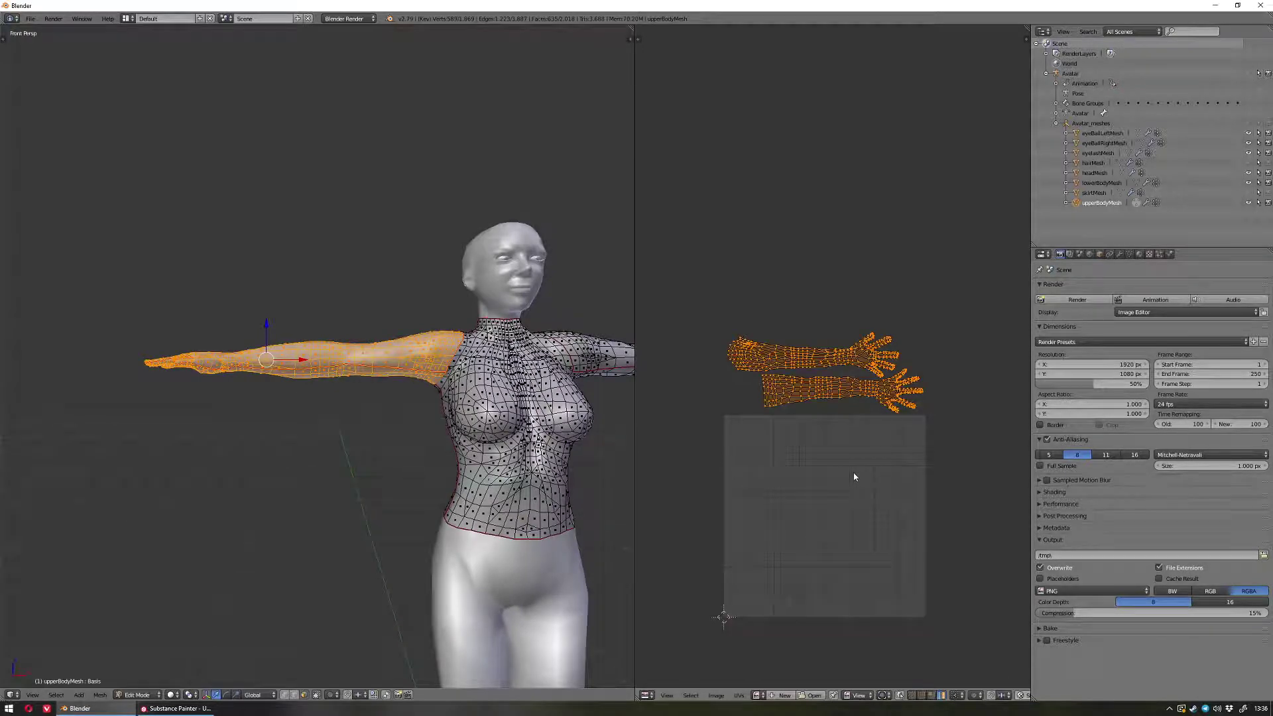
pyautogui.write('gy256')
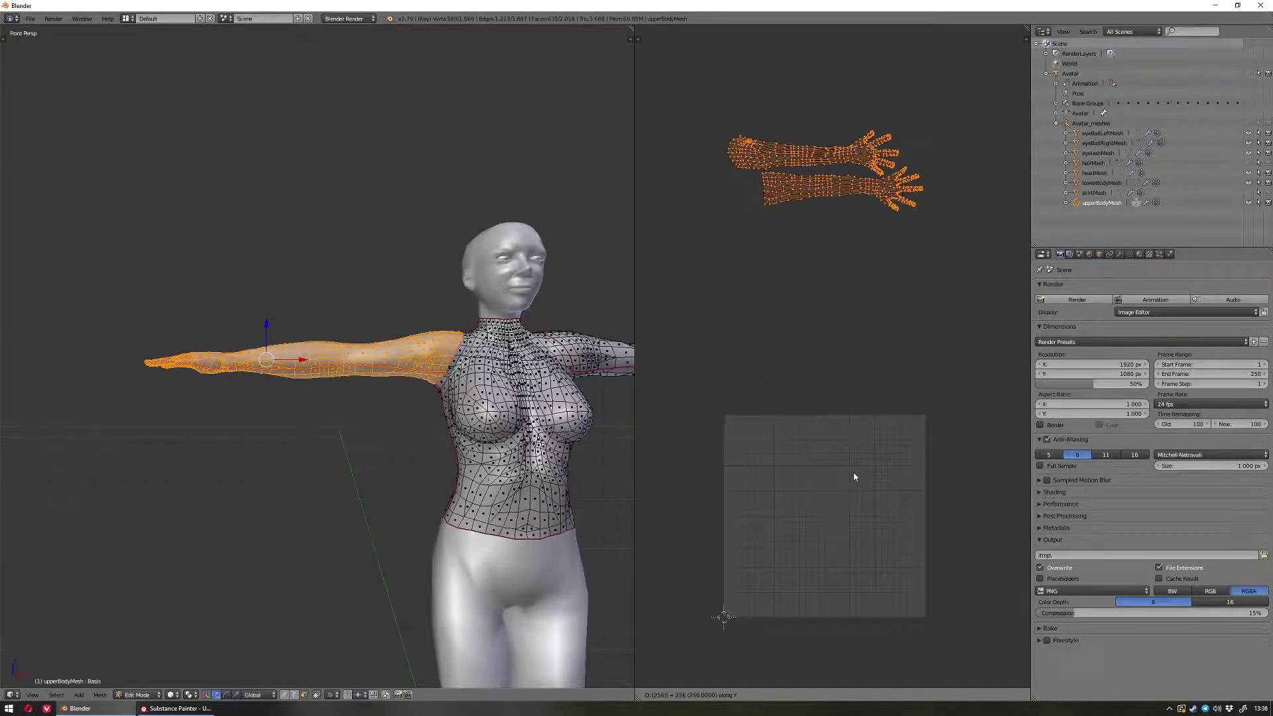
pyautogui.press('Return')
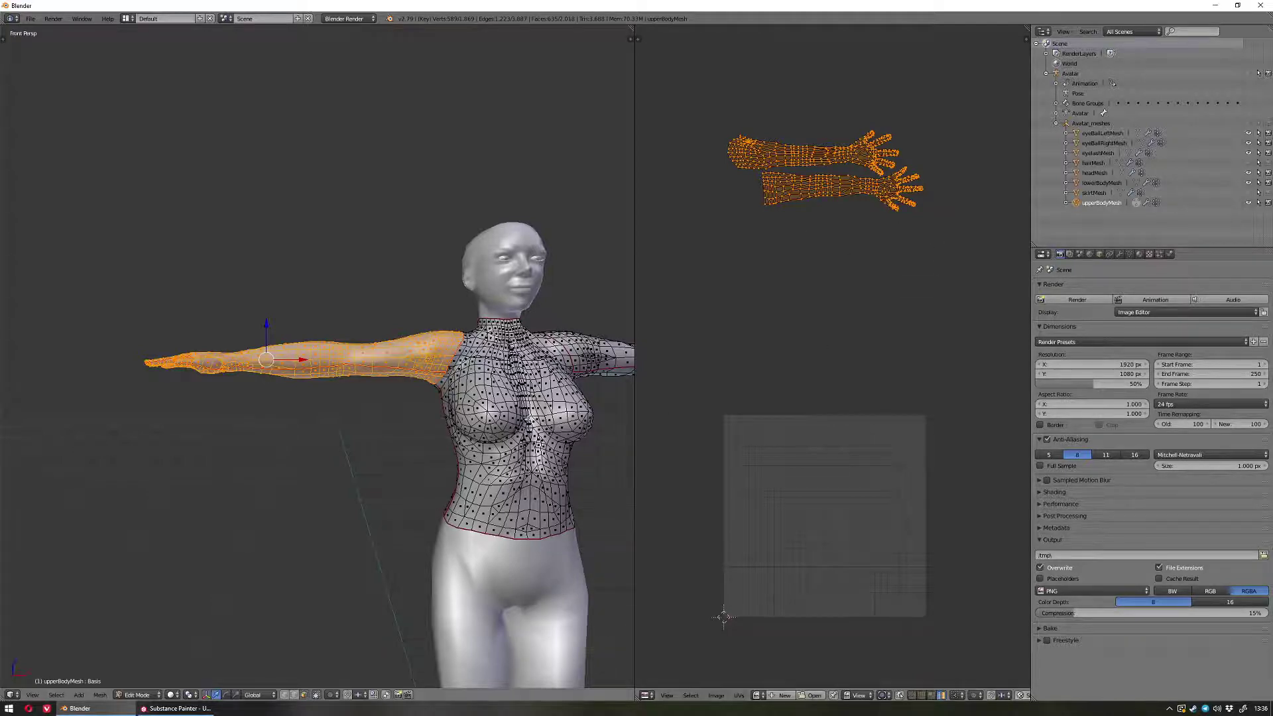
# - Select all of upperBodyMesh to review its separated arm and torso UV islands, and return to Object Mode
pyautogui.keyDown('shift'); pyautogui.moveTo(593, 406); pyautogui.dragTo(497, 409, button='middle'); pyautogui.keyUp('shift')
pyautogui.scroll(-3, 424, 408)
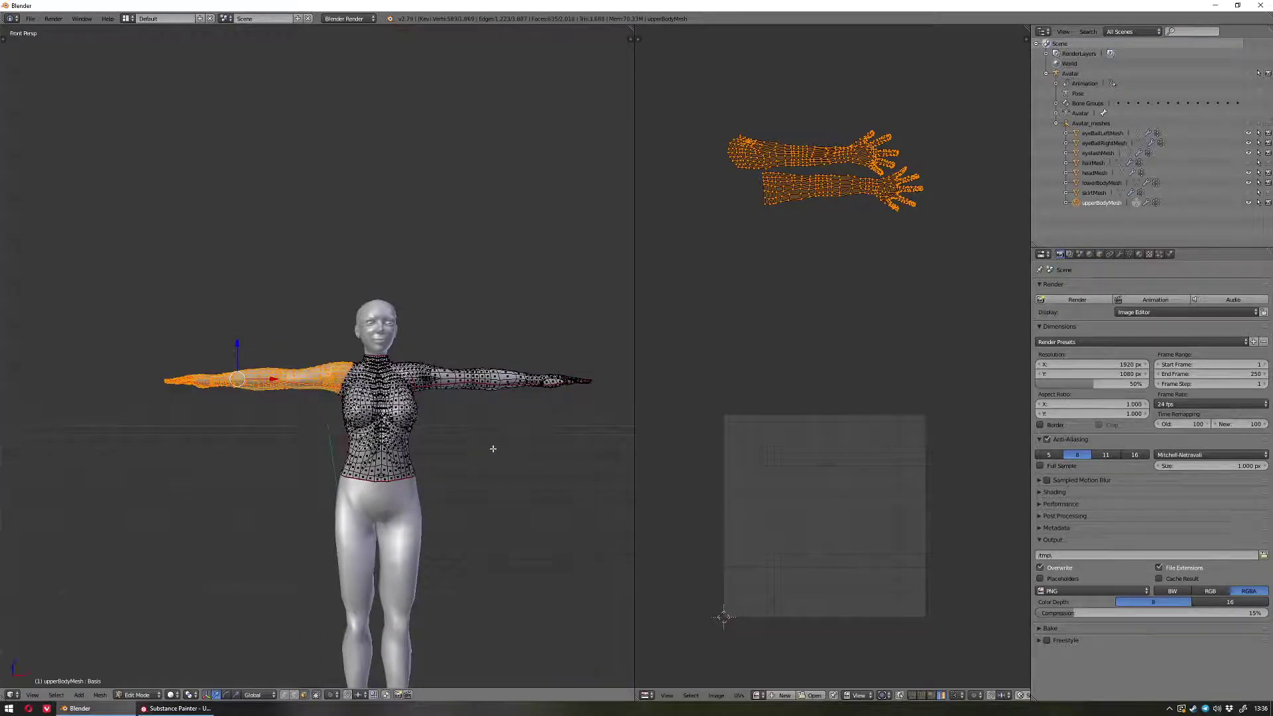
pyautogui.press('a')
pyautogui.press('a')
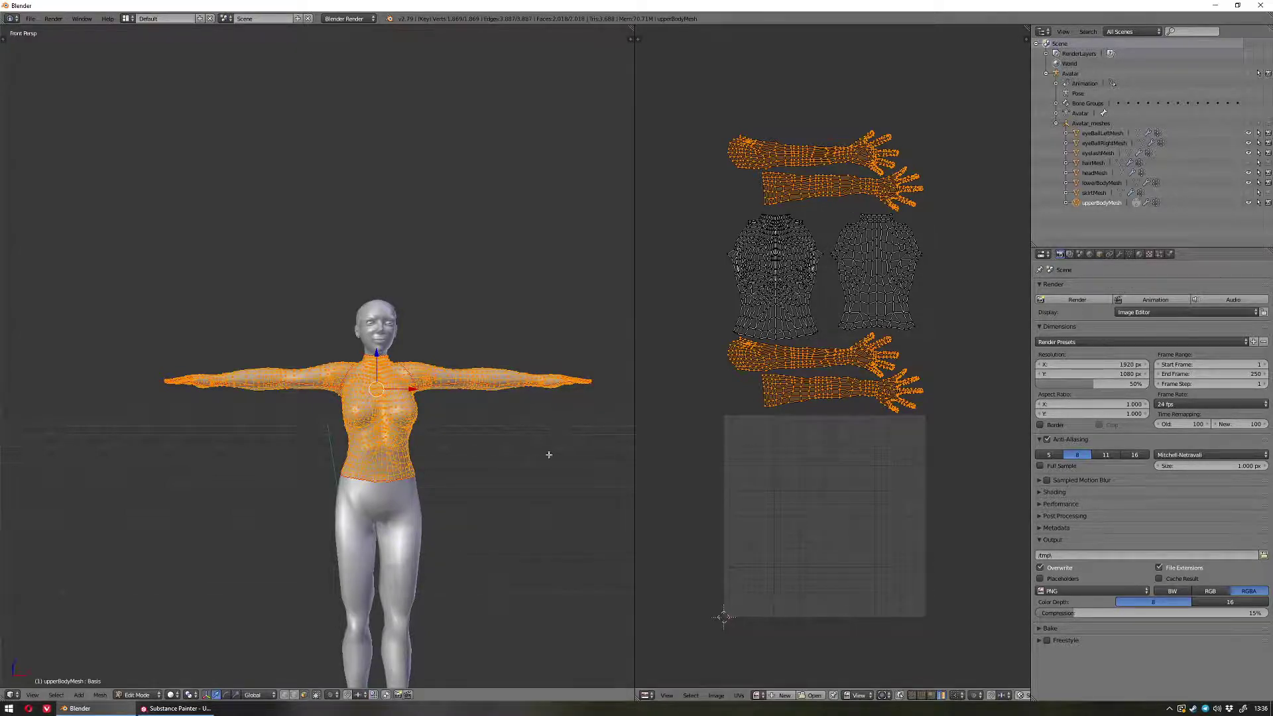
pyautogui.moveTo(548, 455); pyautogui.dragTo(529, 405, button='middle')
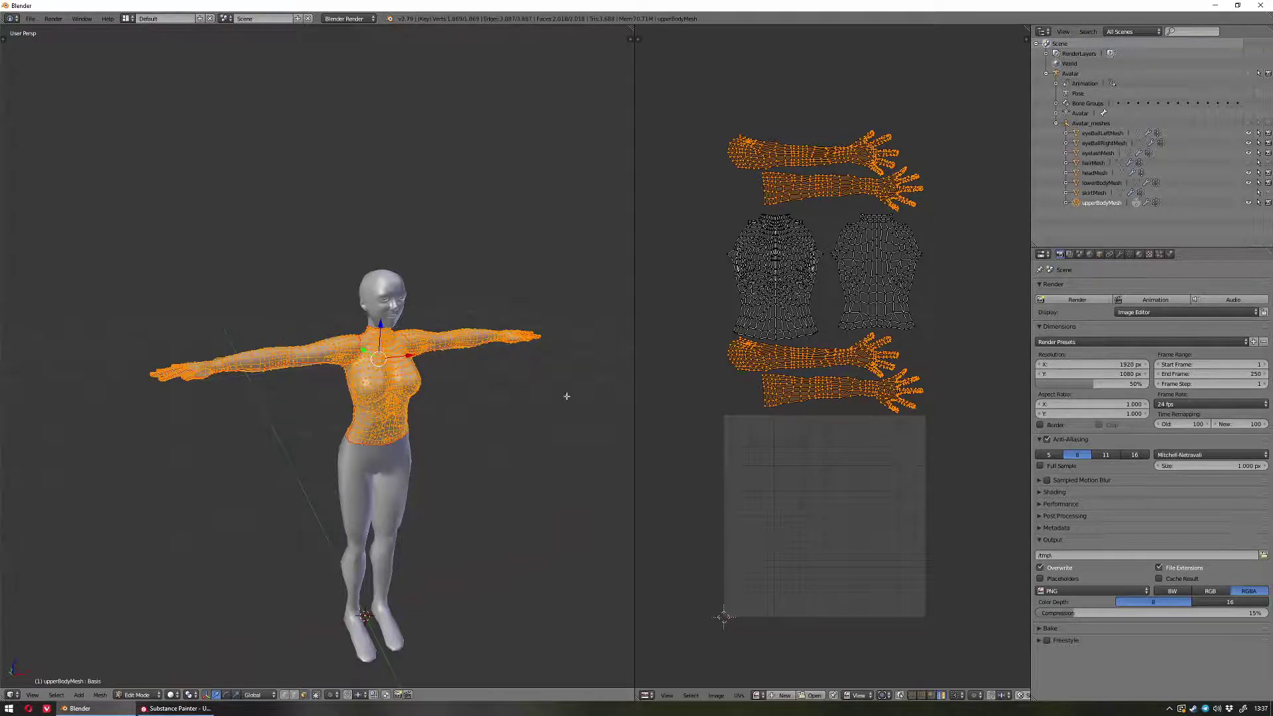
pyautogui.moveTo(485, 481); pyautogui.dragTo(456, 467, button='middle')
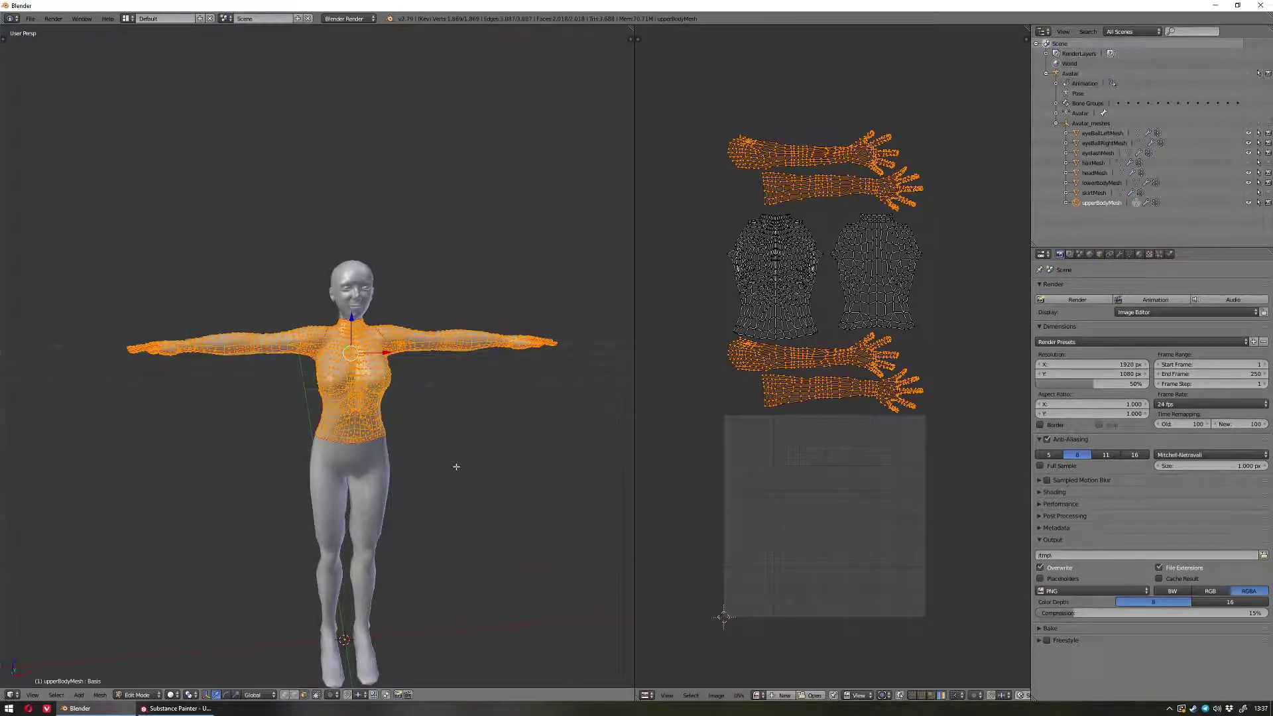
pyautogui.press('Tab')
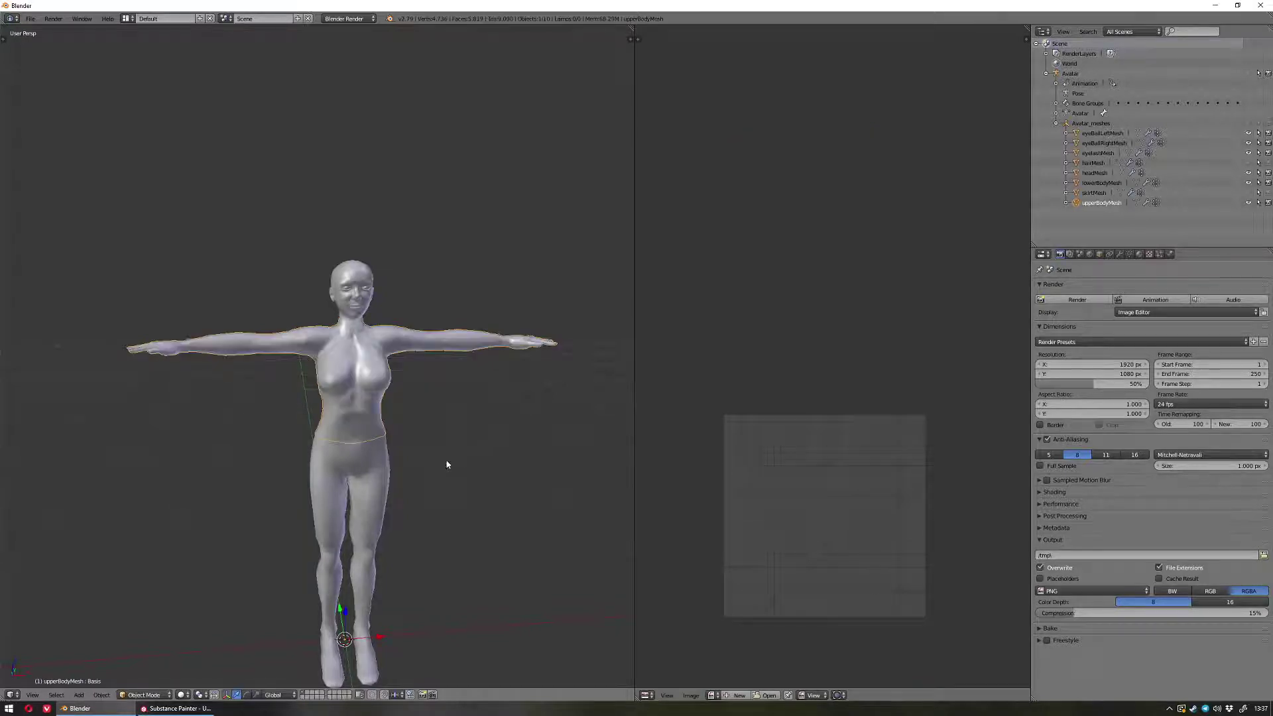
# - Switch to Substance Painter, inspect the leg and foot islands on UV tile 1002, and return to Blender
pyautogui.click(196, 711)
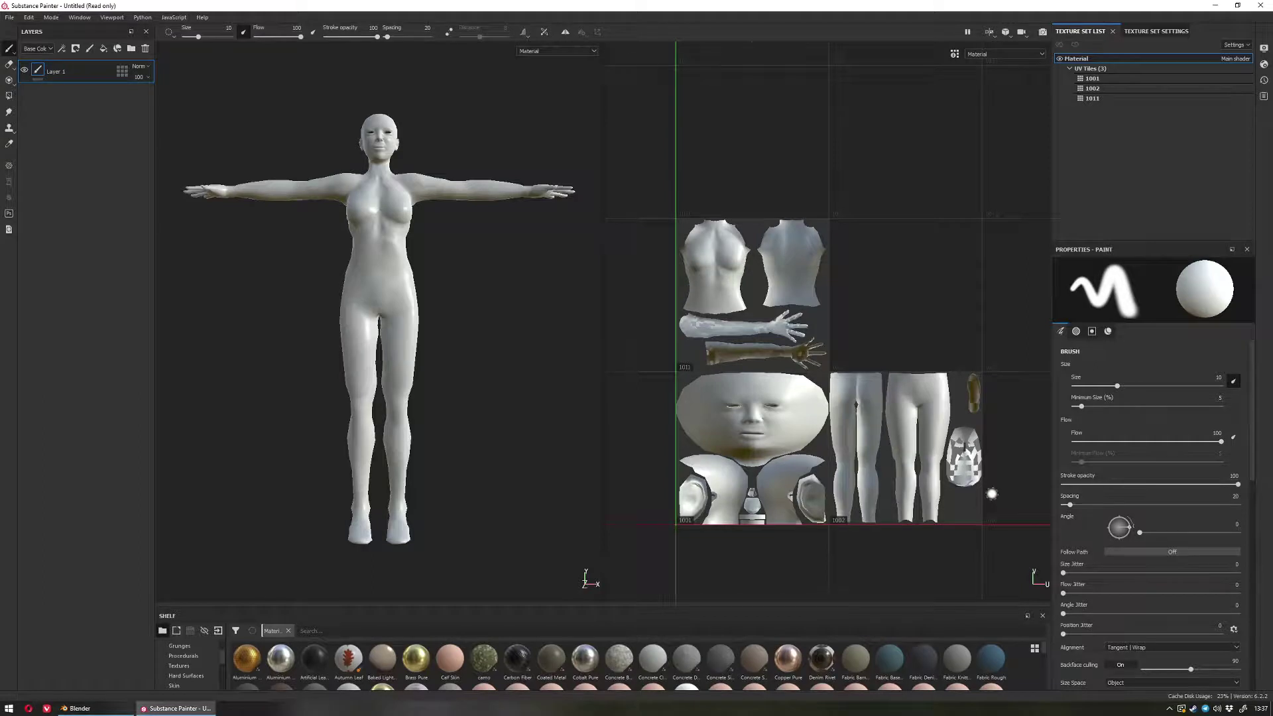
pyautogui.scroll(-3, 1002, 497)
pyautogui.scroll(5, 1002, 497)
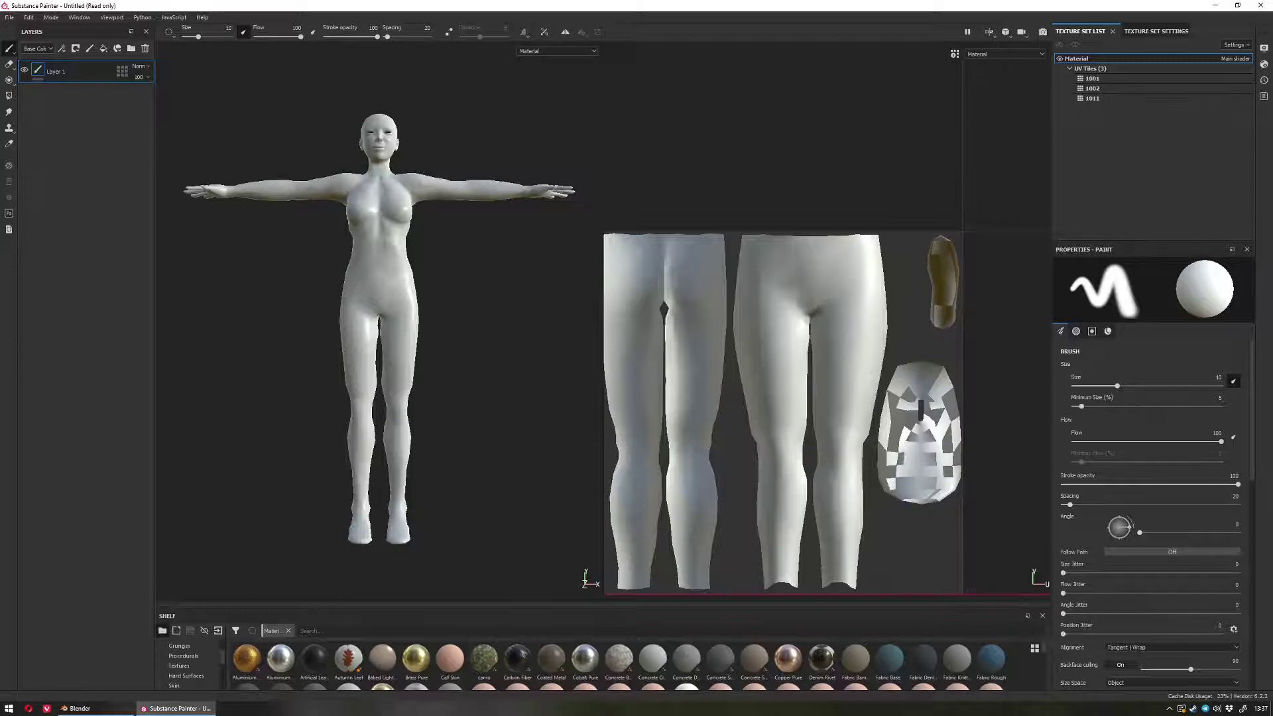
pyautogui.click(91, 711)
pyautogui.moveTo(444, 489)
pyautogui.mouseDown(button='middle')
pyautogui.moveTo(400, 514)
pyautogui.moveTo(501, 550)
pyautogui.moveTo(459, 560)
pyautogui.moveTo(466, 457)
pyautogui.mouseUp(button='middle')
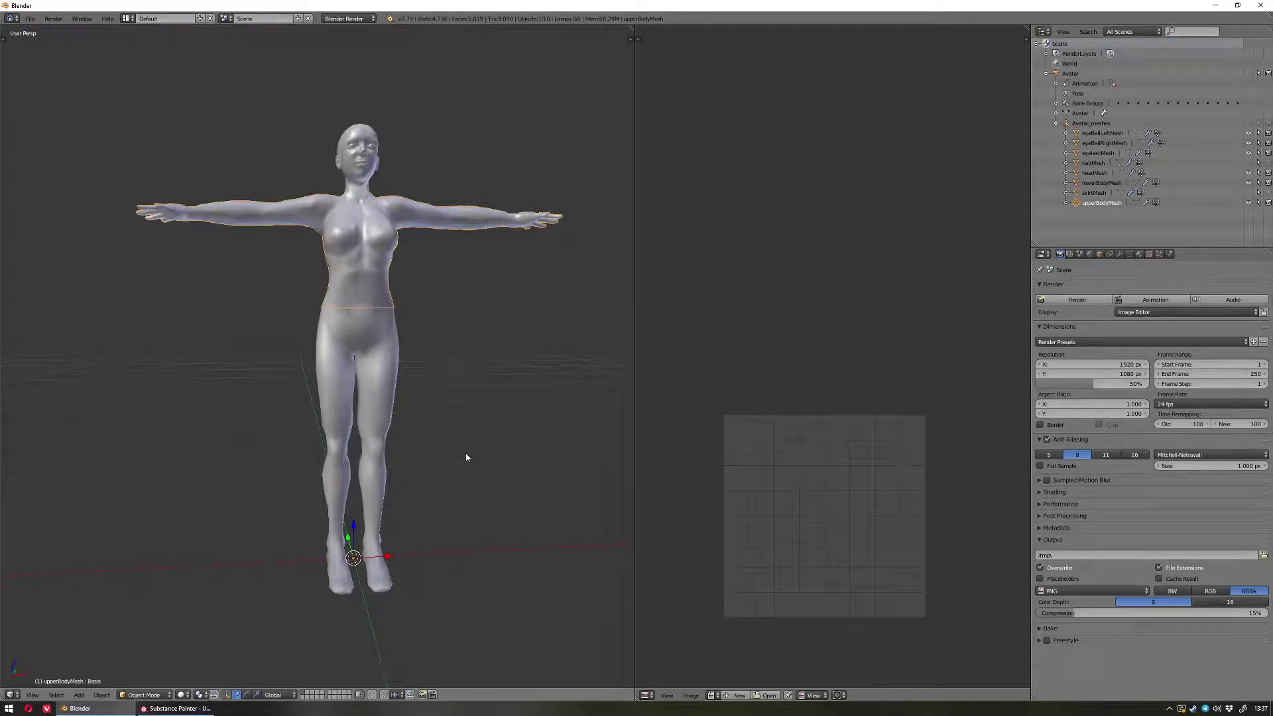
pyautogui.moveTo(476, 391); pyautogui.dragTo(457, 438, button='middle')
pyautogui.press('KP_1')
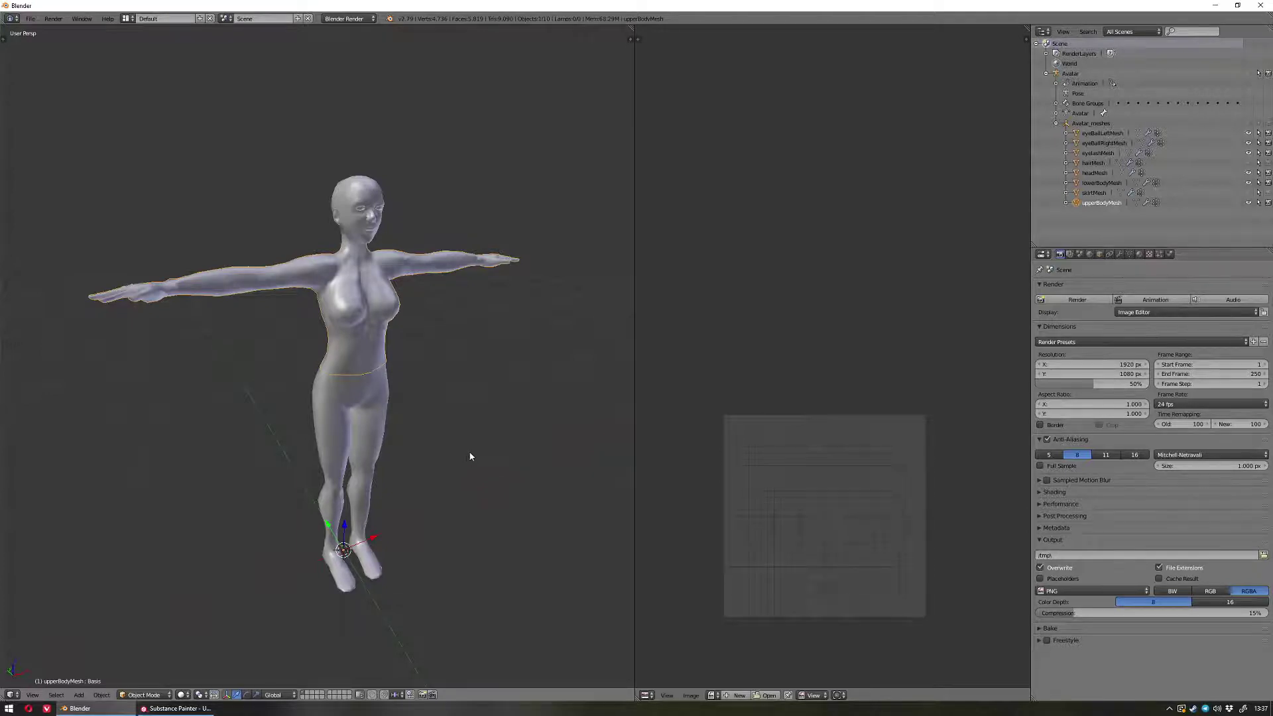
pyautogui.scroll(-5, 455, 468)
pyautogui.scroll(3, 455, 464)
pyautogui.scroll(-5, 455, 461)
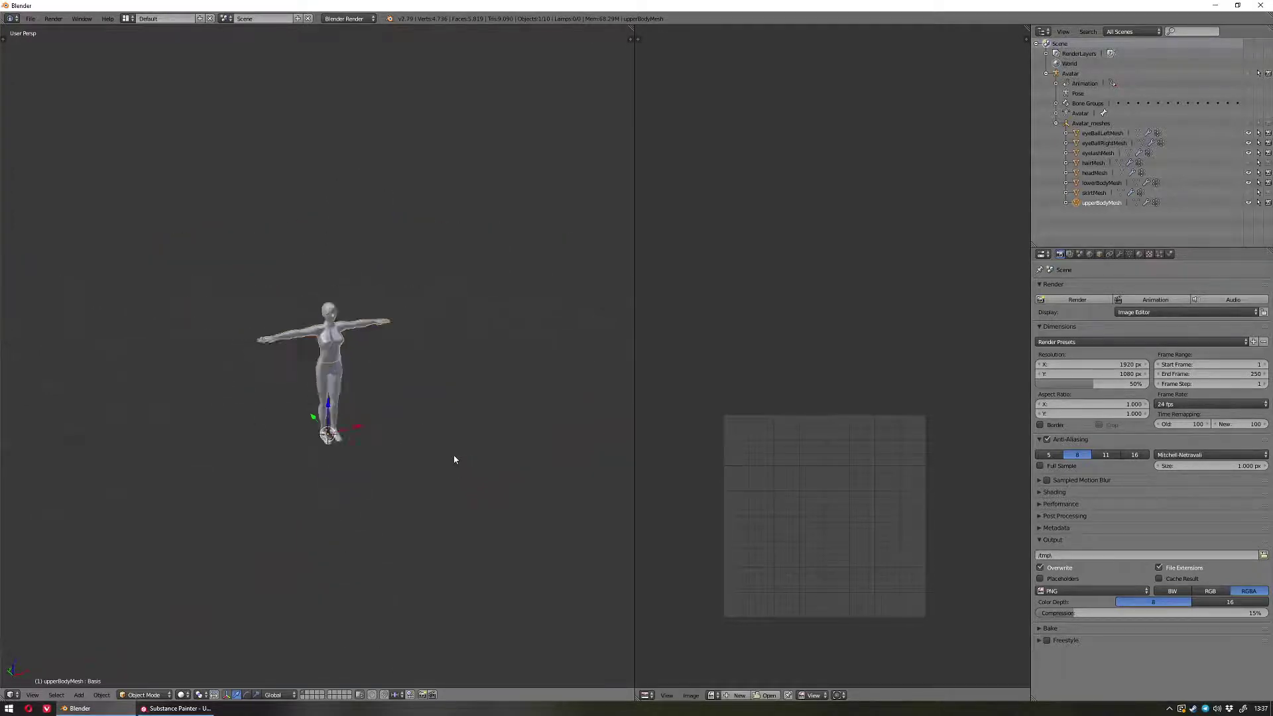
pyautogui.scroll(5, 454, 460)
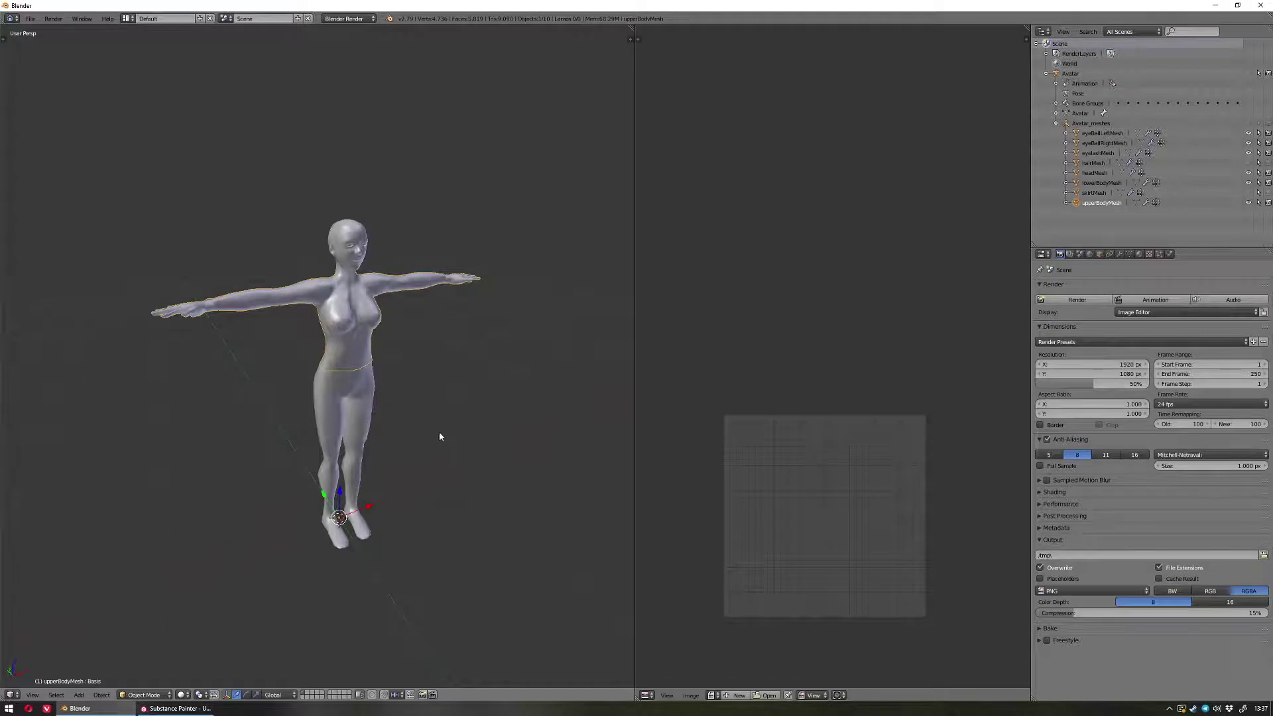
pyautogui.keyDown('shift'); pyautogui.moveTo(449, 420); pyautogui.dragTo(433, 389, button='middle'); pyautogui.keyUp('shift')
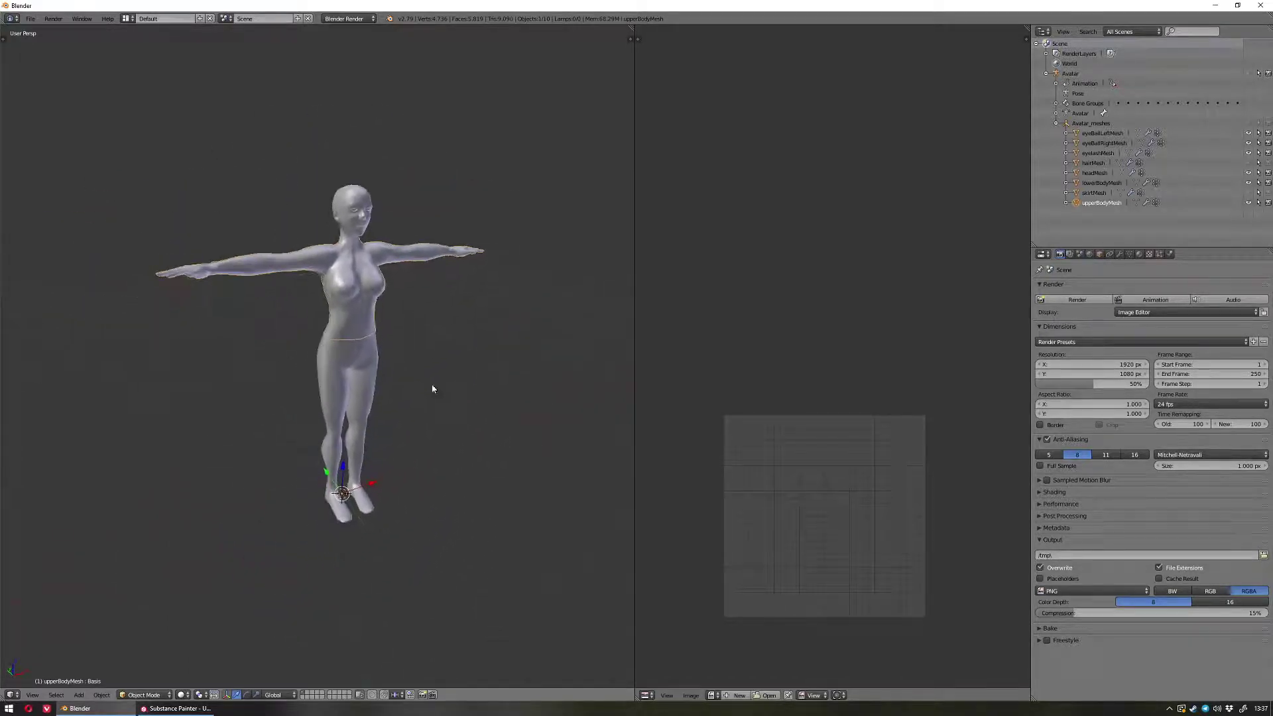
pyautogui.moveTo(352, 348); pyautogui.dragTo(132, 343, button='middle')
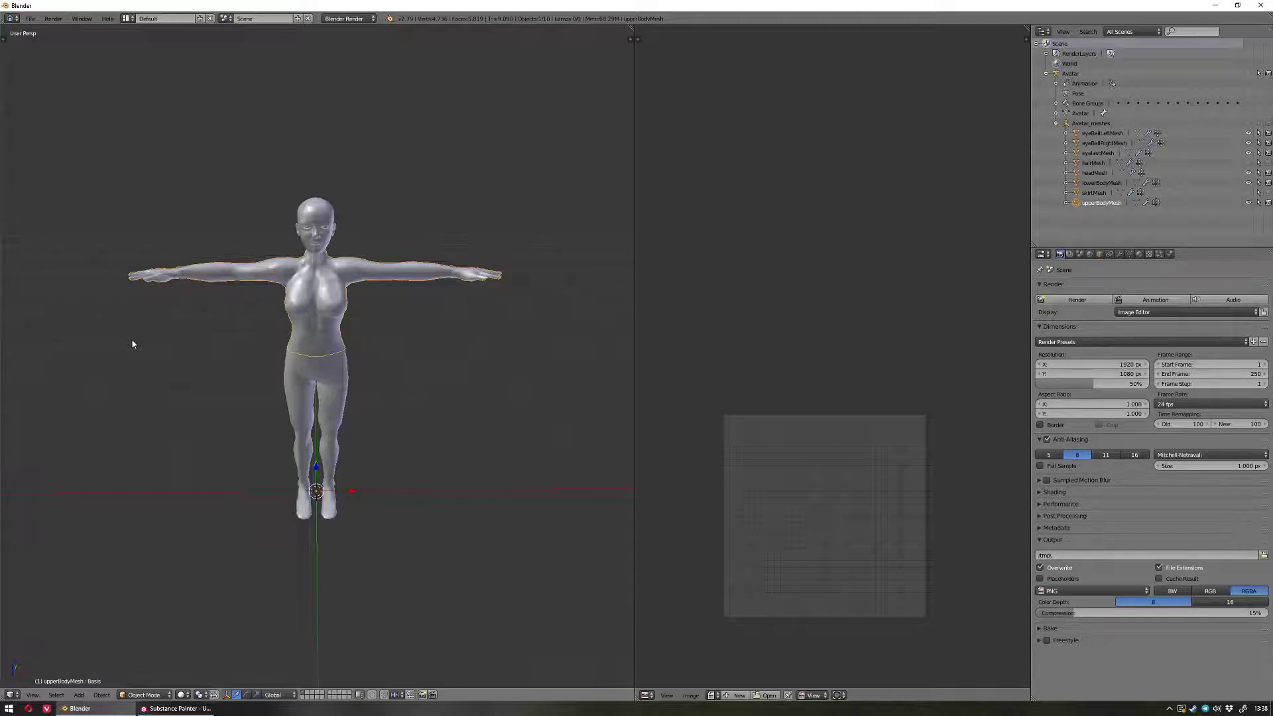
pyautogui.scroll(2, 133, 343)
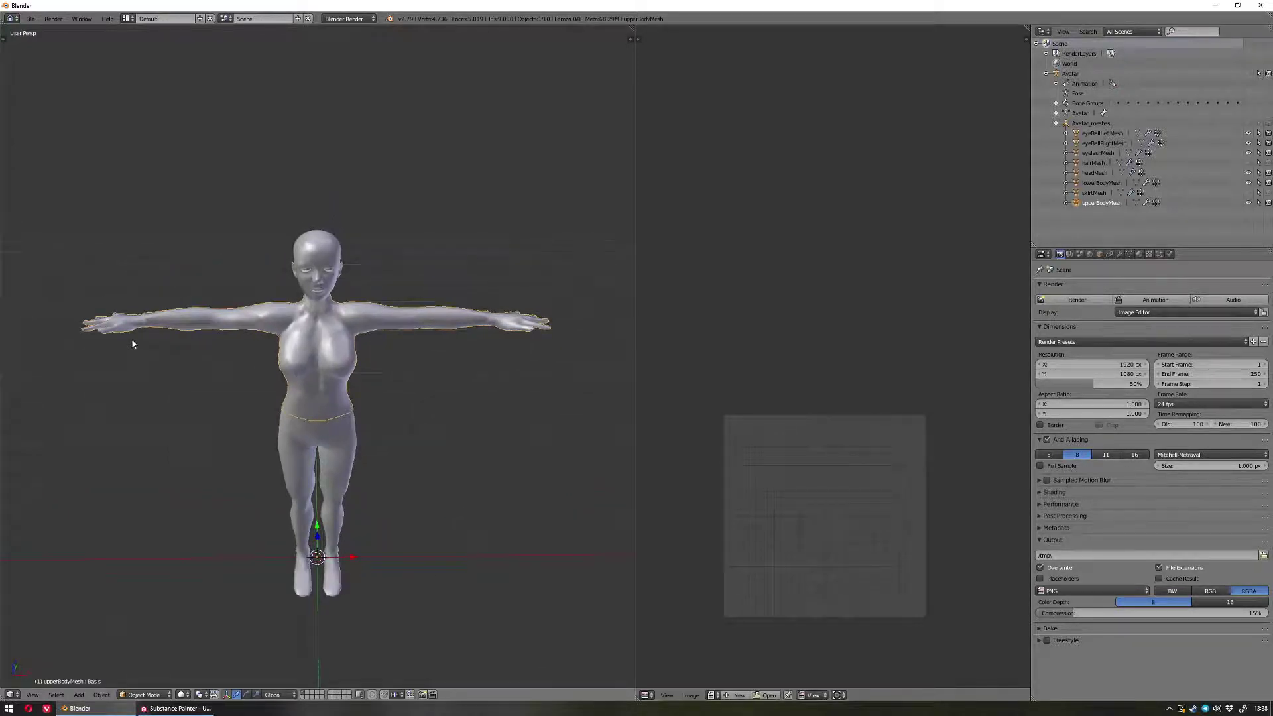
pyautogui.moveTo(252, 328); pyautogui.dragTo(283, 301, button='middle')
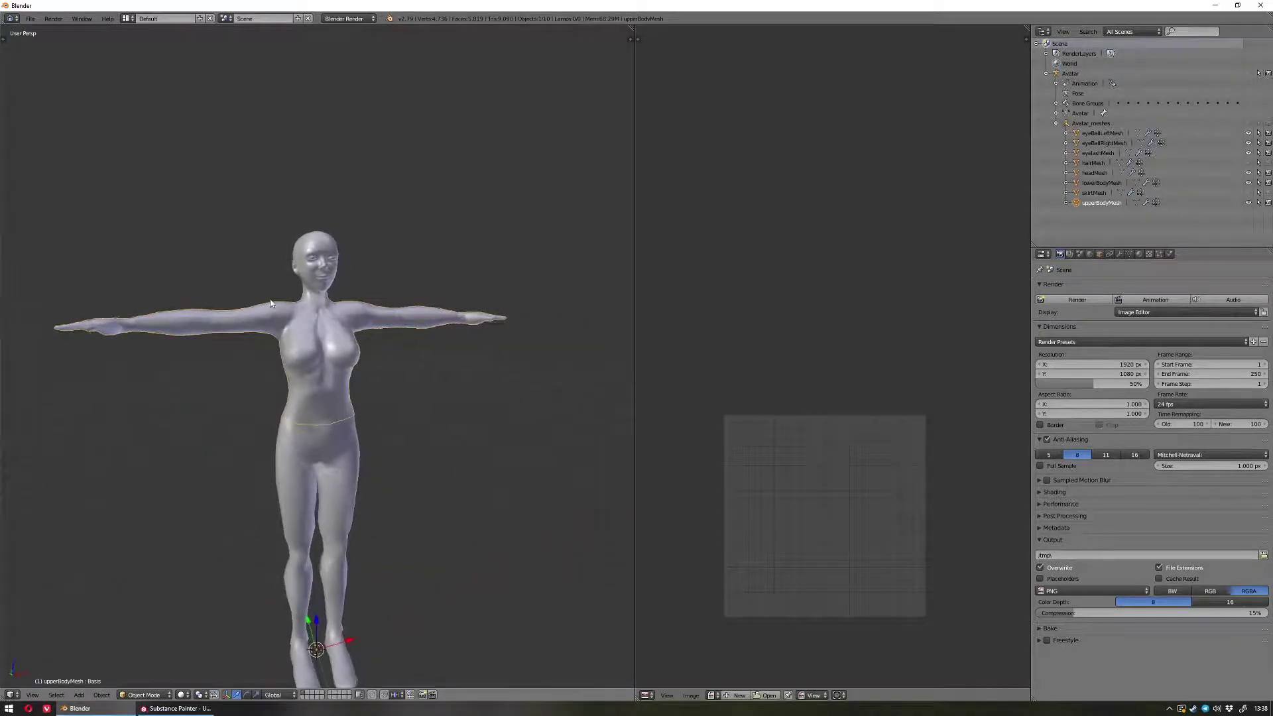
# - Open lowerBodyMesh in Edit Mode and dismiss the Avastar warning about editing a system mesh
pyautogui.moveTo(387, 500); pyautogui.dragTo(370, 427, button='middle')
pyautogui.rightClick(350, 368)
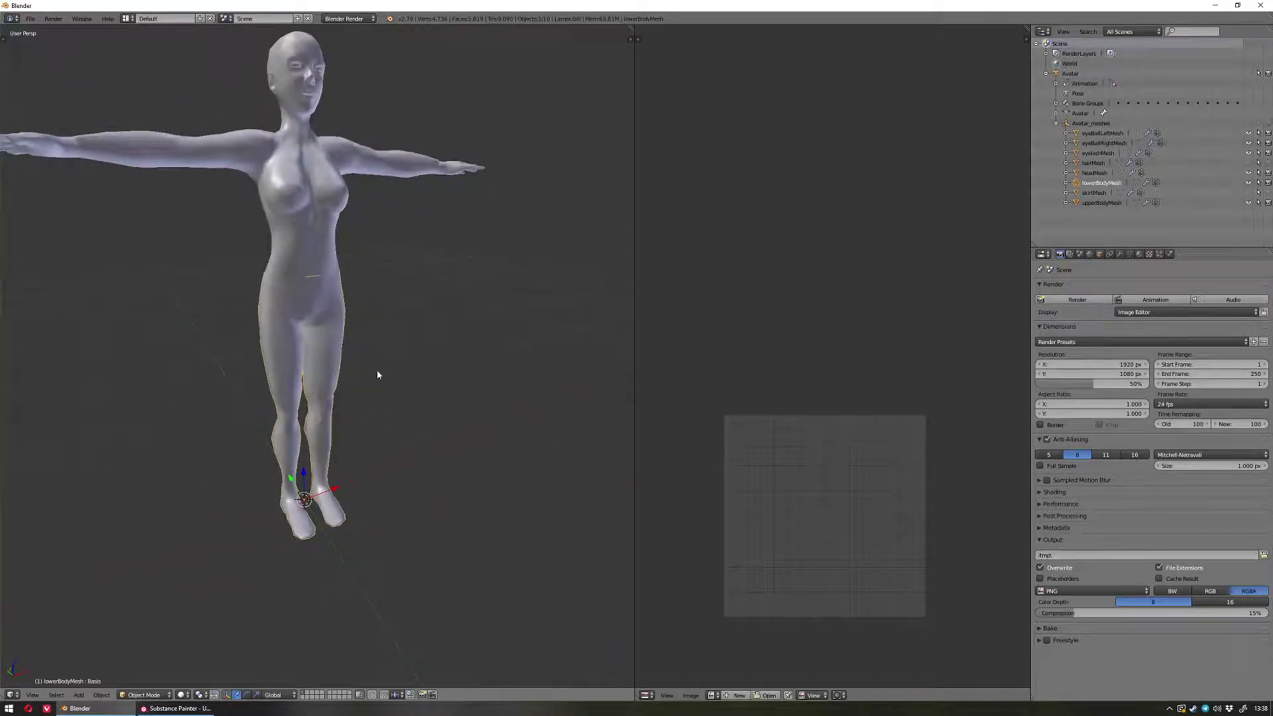
pyautogui.press('Tab')
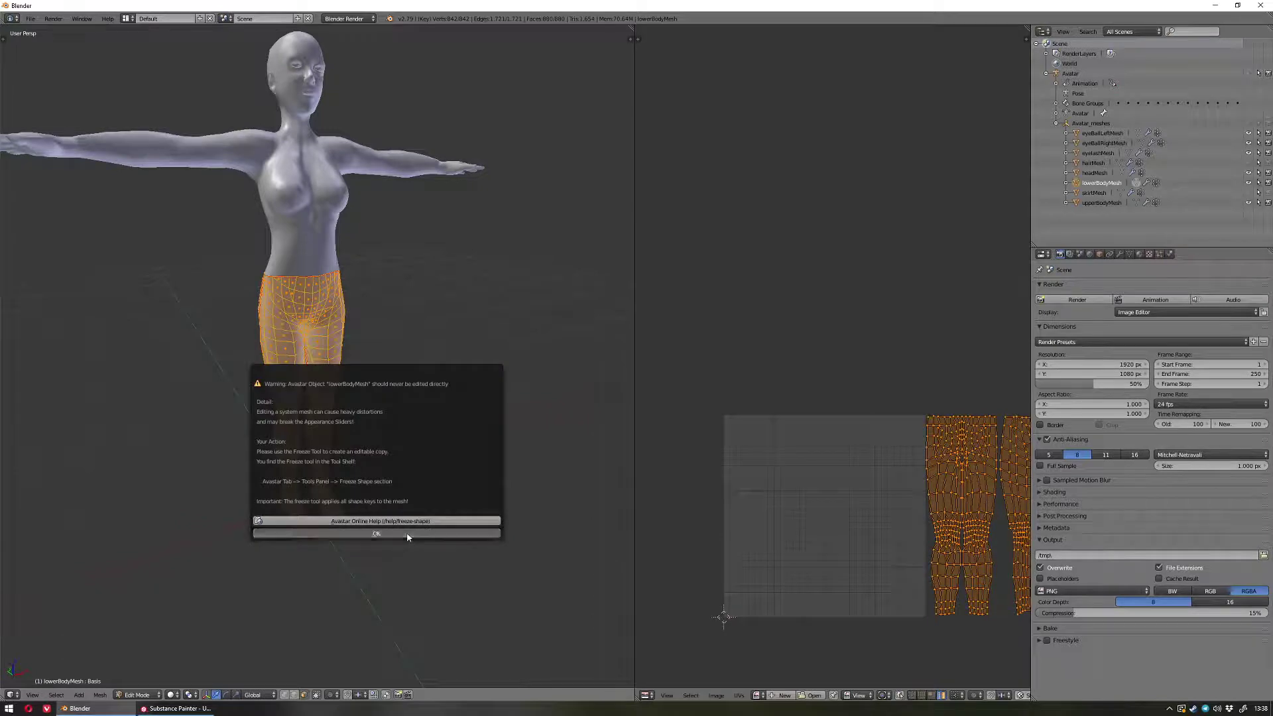
pyautogui.click(376, 533)
# - Set the UV selection mode to islands and select the large foot island of lowerBodyMesh
pyautogui.moveTo(900, 457); pyautogui.dragTo(687, 406, button='middle')
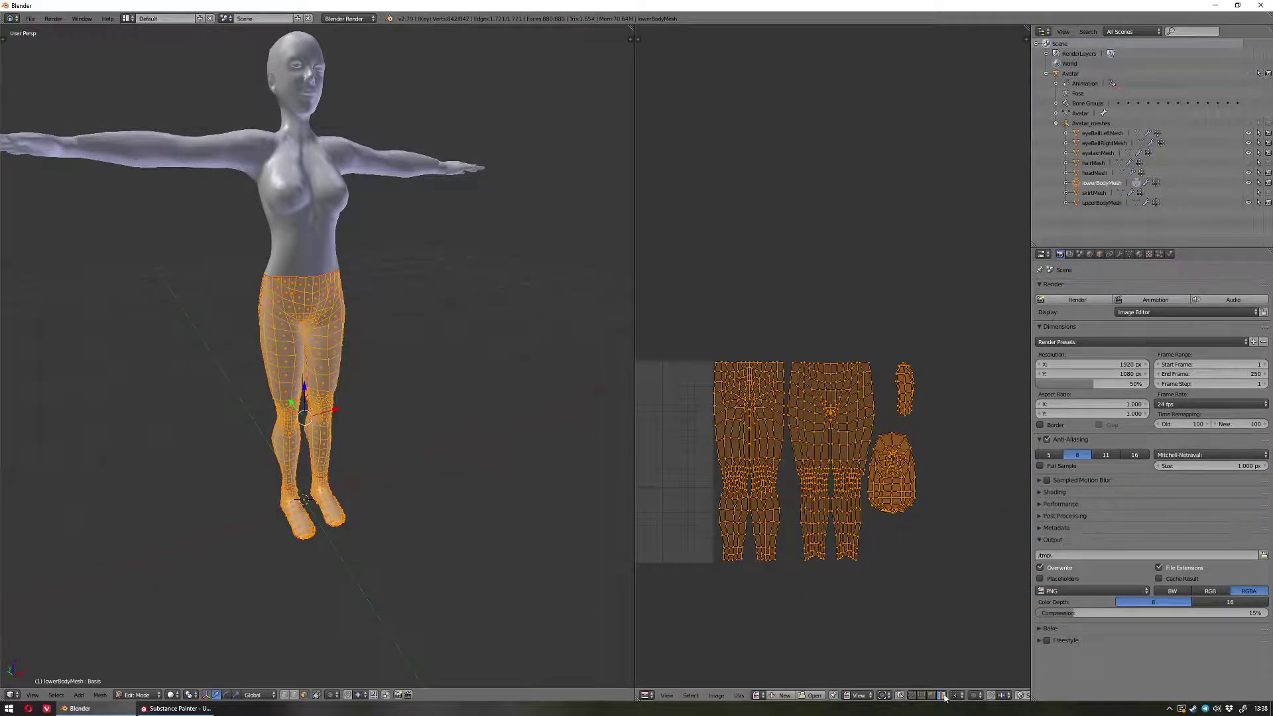
pyautogui.scroll(2, 949, 497)
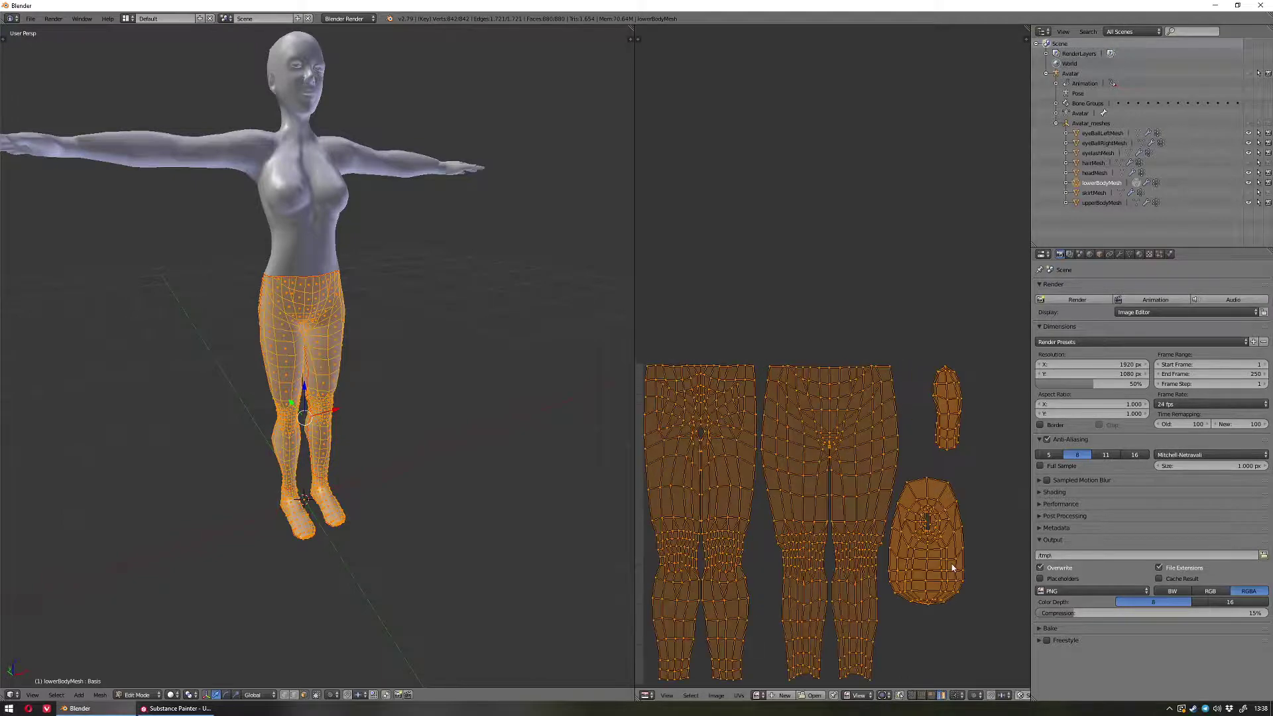
pyautogui.rightClick(952, 568)
# - Deselect all of lowerBodyMesh and select the upper part and sole of the avatar's right foot in 3D
pyautogui.scroll(5, 398, 497)
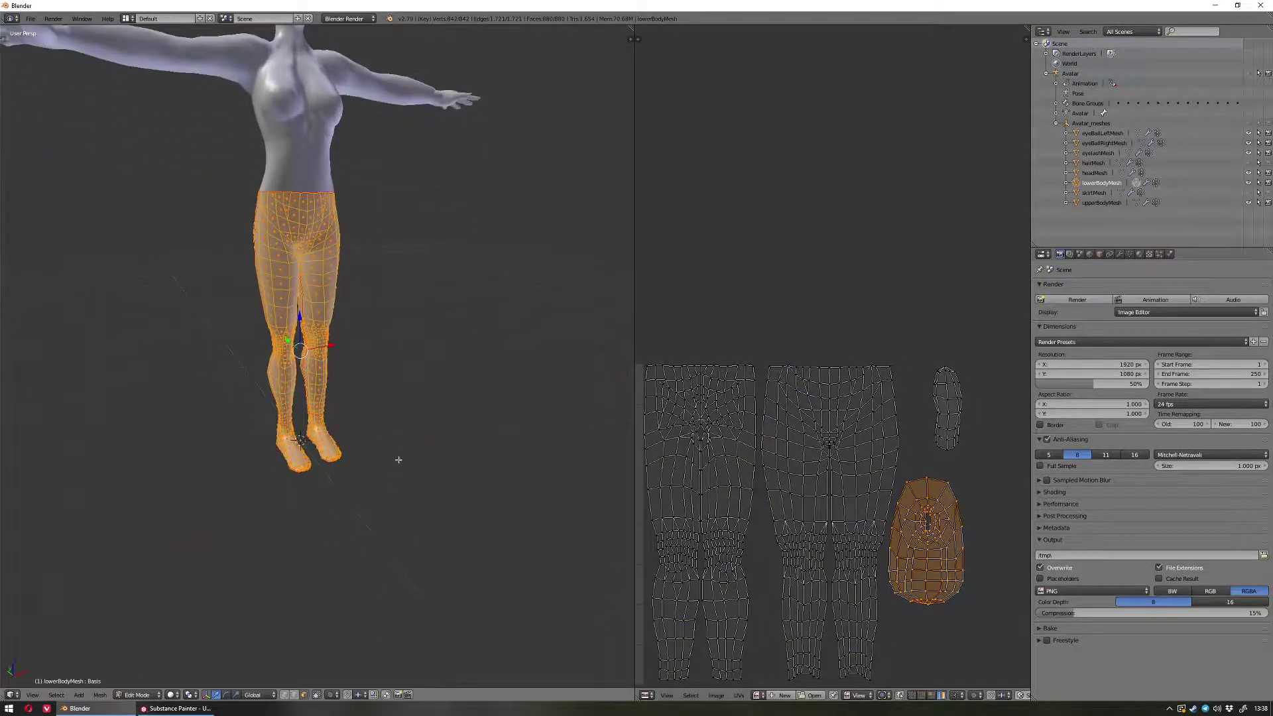
pyautogui.scroll(2, 457, 431)
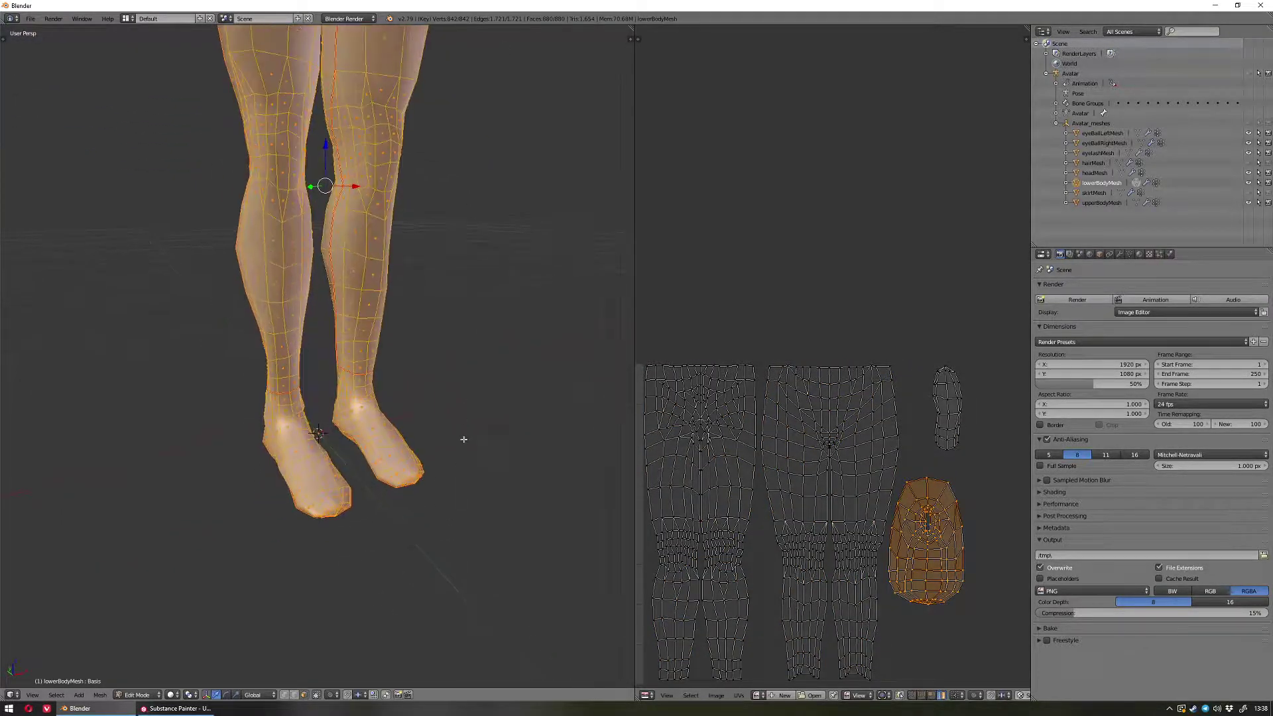
pyautogui.press('a')
pyautogui.press('l')
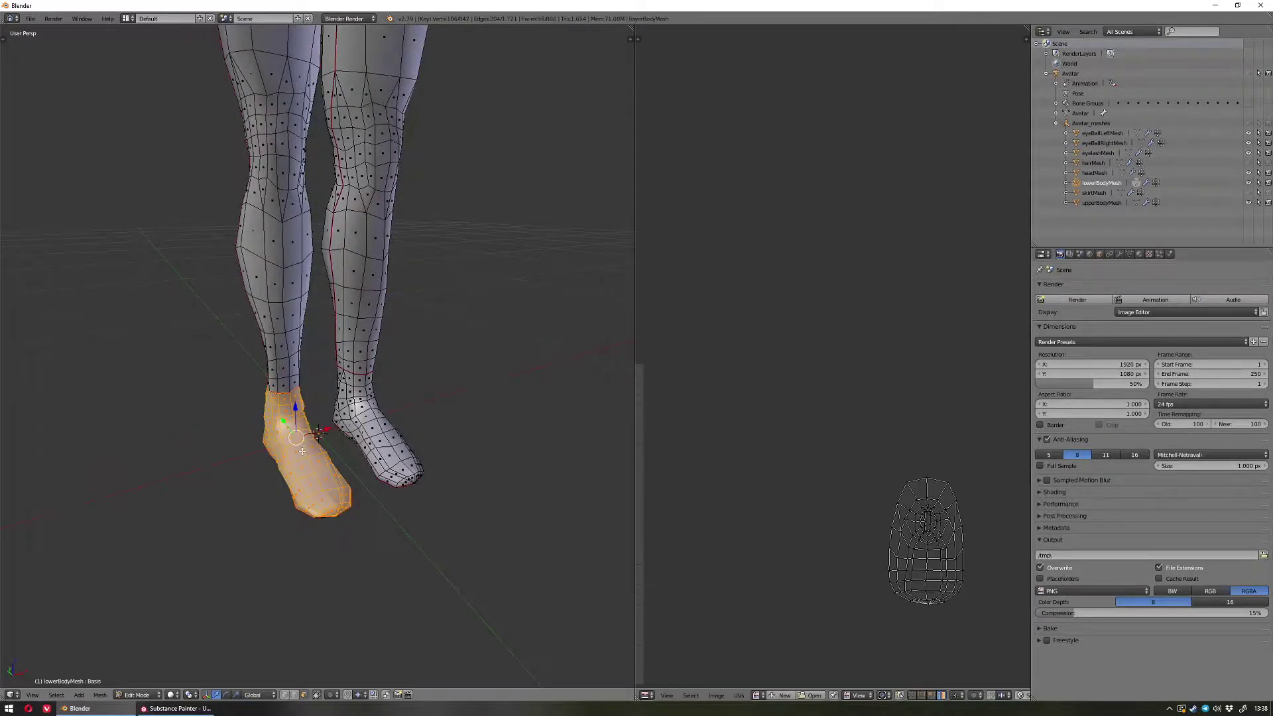
pyautogui.moveTo(301, 451); pyautogui.dragTo(266, 563, button='middle')
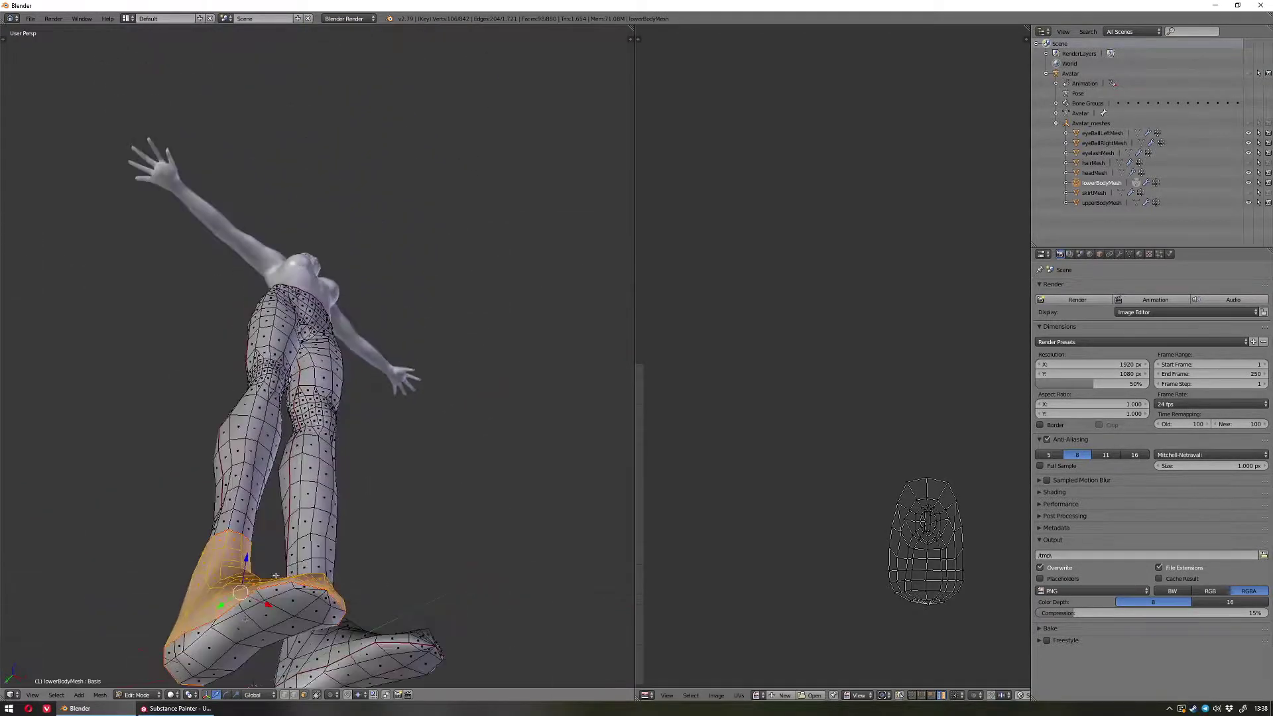
pyautogui.press('l')
pyautogui.scroll(-2, 364, 558)
pyautogui.moveTo(364, 559); pyautogui.dragTo(370, 499, button='middle')
pyautogui.scroll(-4, 831, 464)
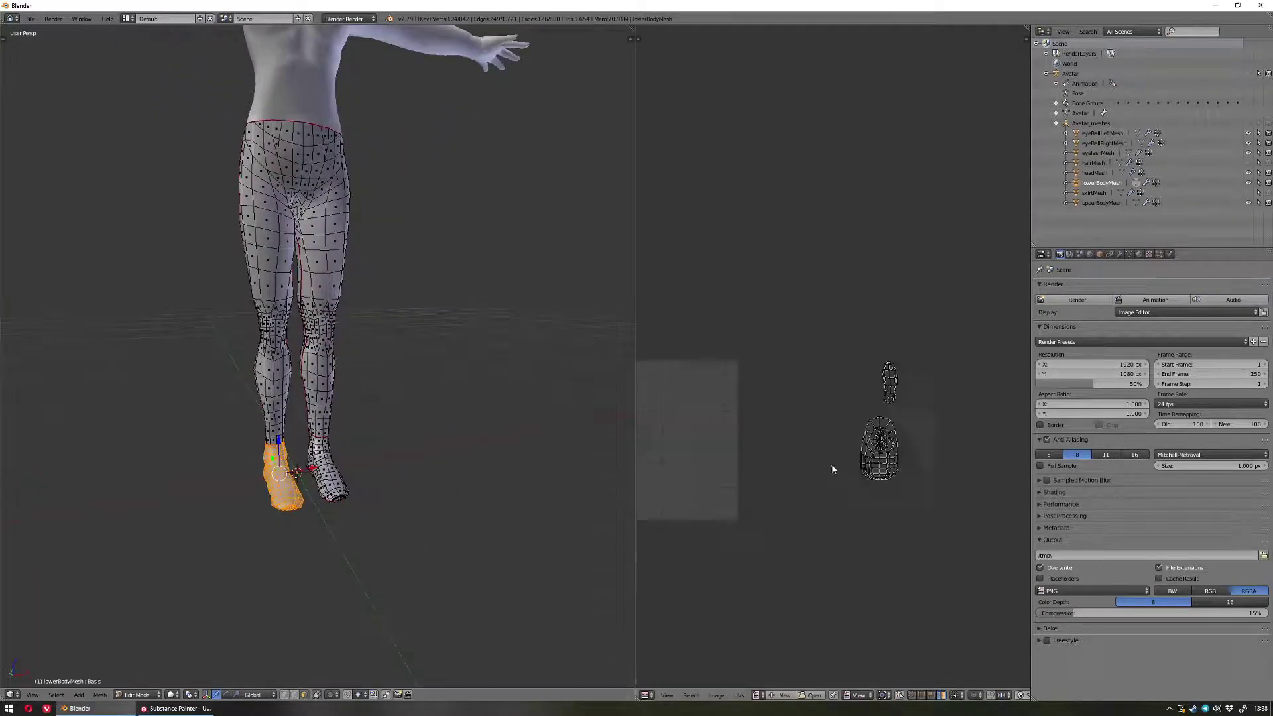
# - Select all UVs of the right foot's two islands and move them one full UV tile along X
pyautogui.moveTo(813, 456); pyautogui.dragTo(840, 473, button='middle')
pyautogui.press('a')
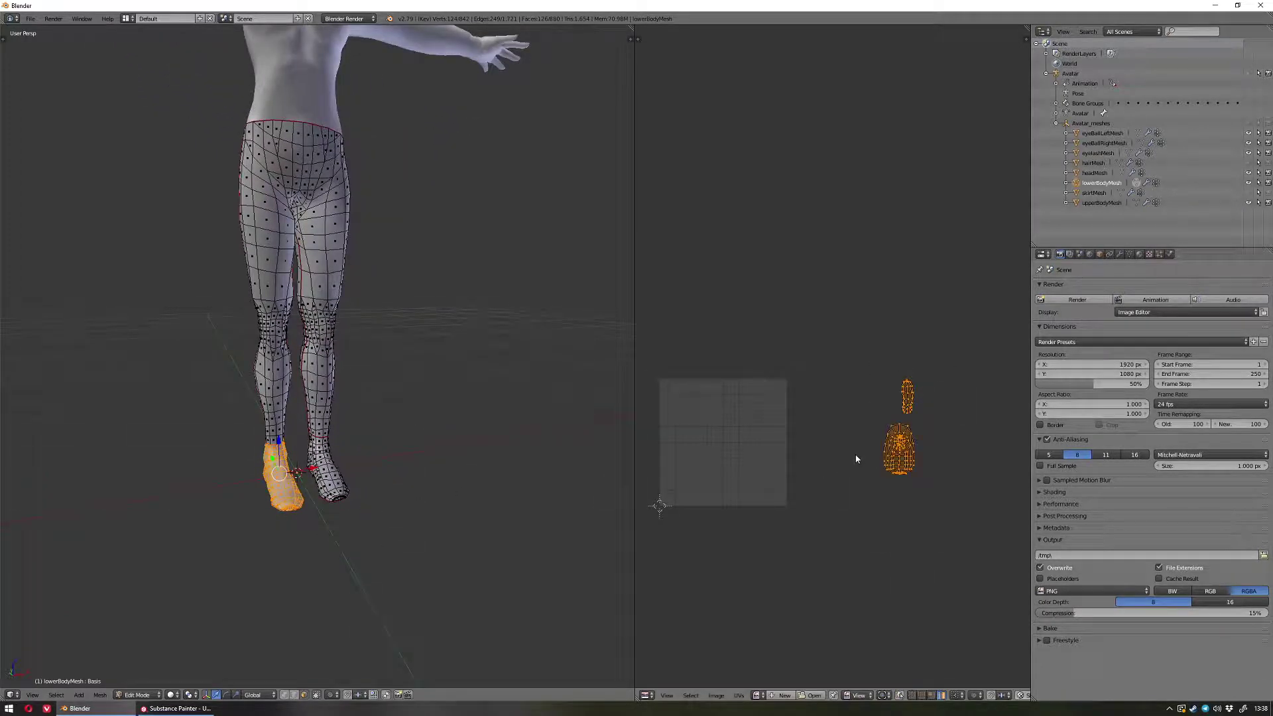
pyautogui.press('g')
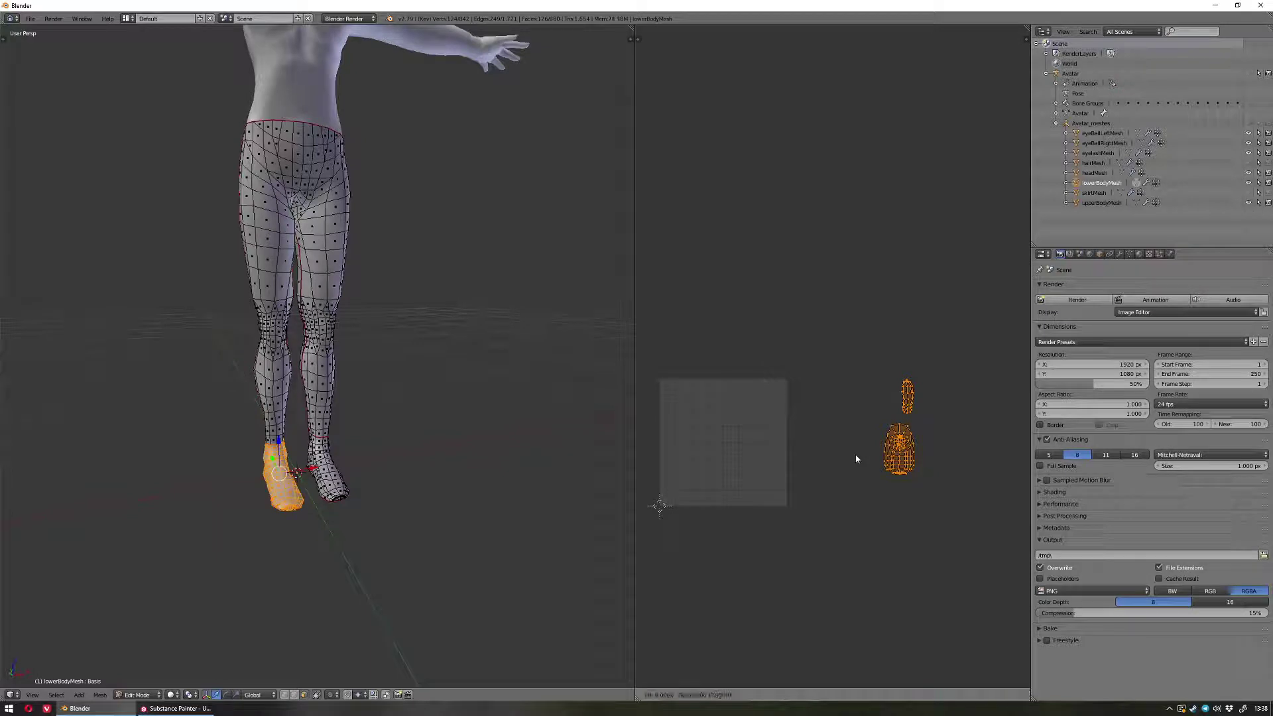
pyautogui.press('x')
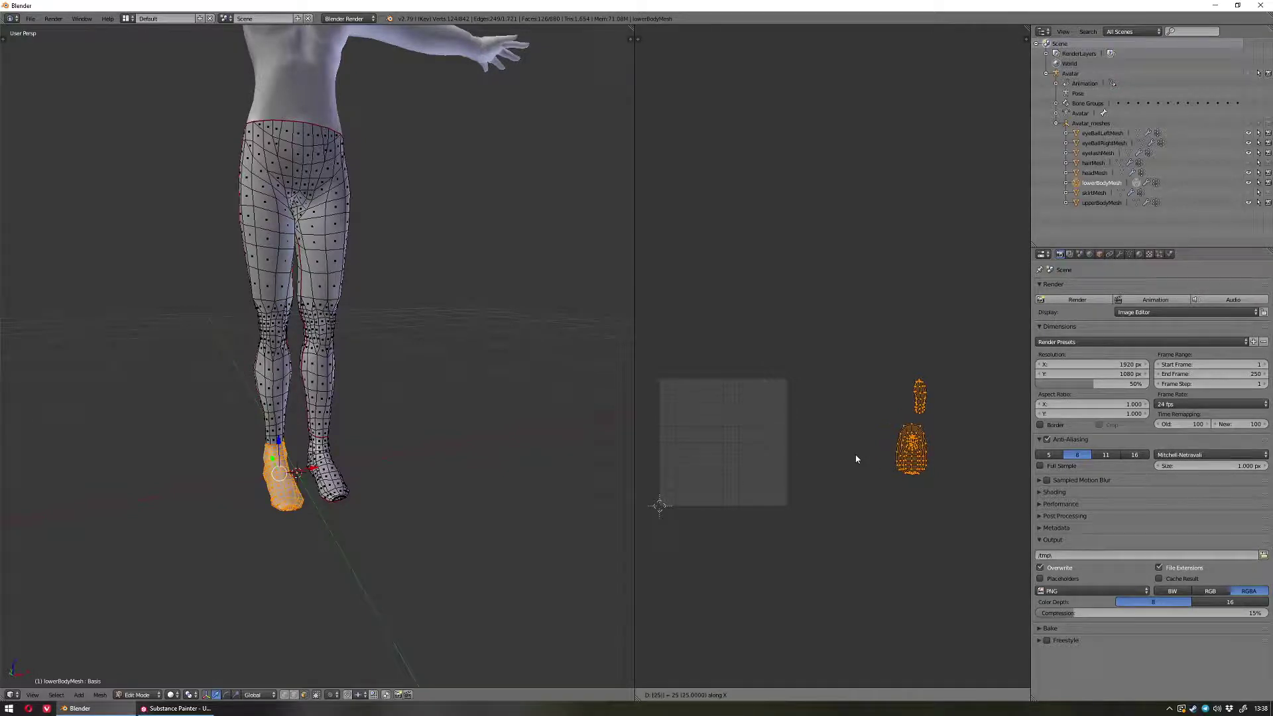
pyautogui.press('1')
pyautogui.press('Return')
pyautogui.scroll(-3, 852, 457)
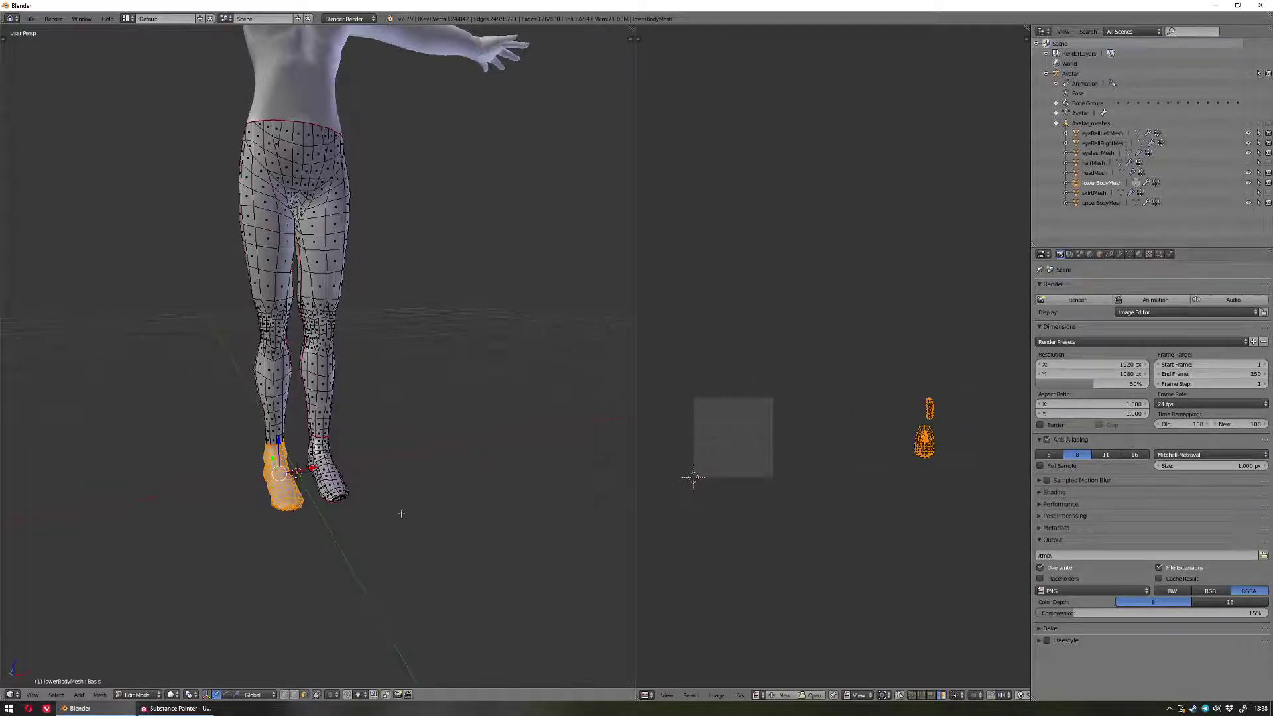
# - Select all of lowerBodyMesh and check its complete UV layout, including the separated foot islands
pyautogui.press('a')
pyautogui.press('a')
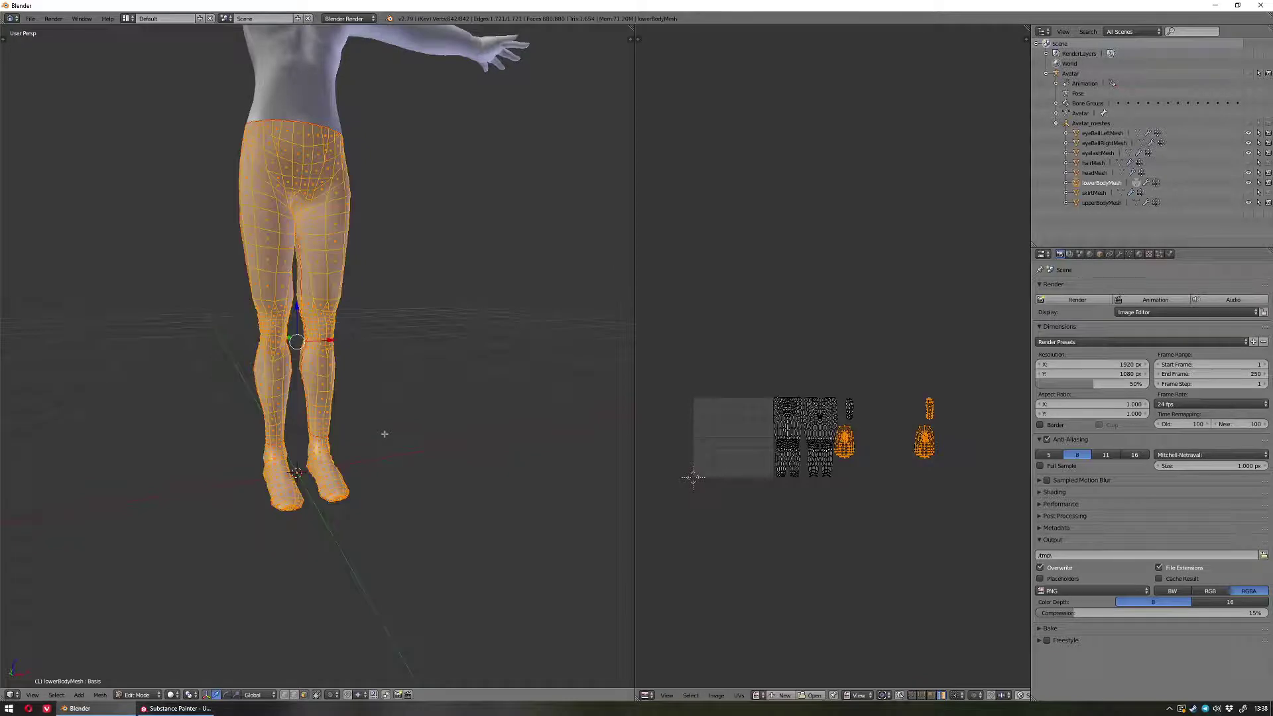
pyautogui.press('a')
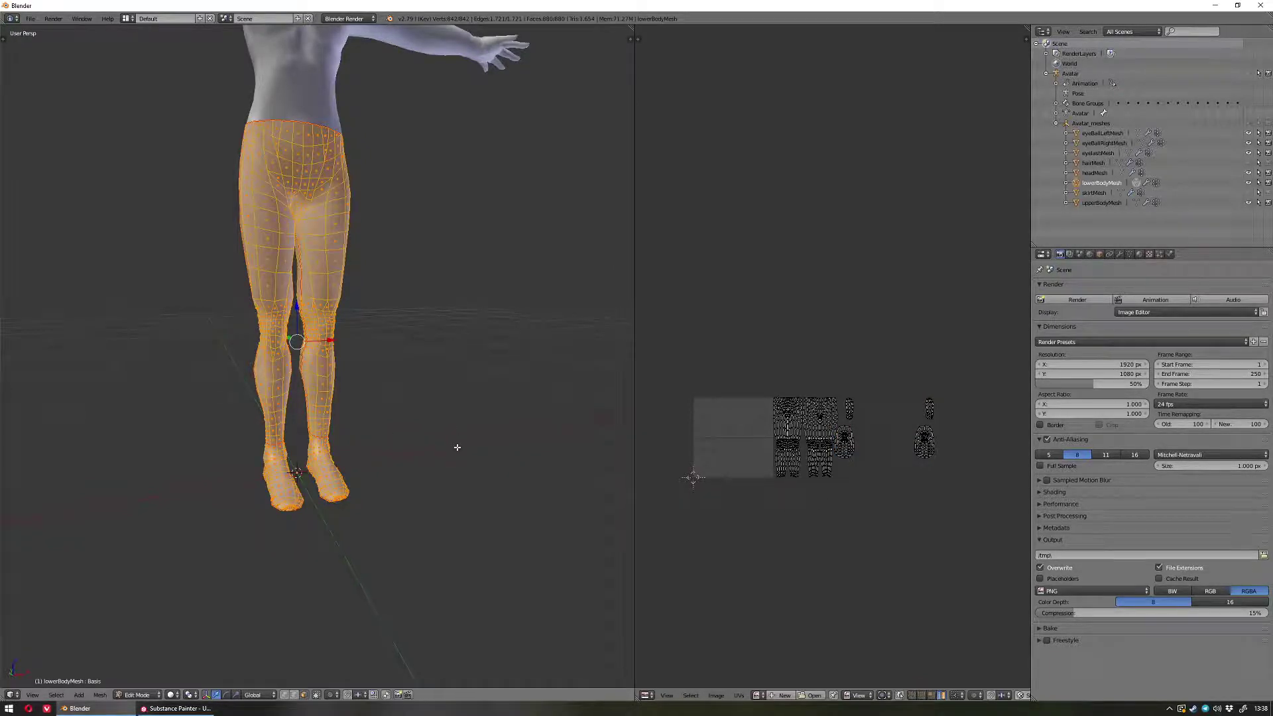
# - Leave Edit Mode and select the head, upper body and lower body meshes together
pyautogui.press('Tab')
pyautogui.scroll(-2, 459, 426)
pyautogui.keyDown('shift'); pyautogui.moveTo(440, 288); pyautogui.dragTo(464, 335, button='middle'); pyautogui.keyUp('shift')
pyautogui.keyDown('shift'); pyautogui.rightClick(356, 266); pyautogui.keyUp('shift')
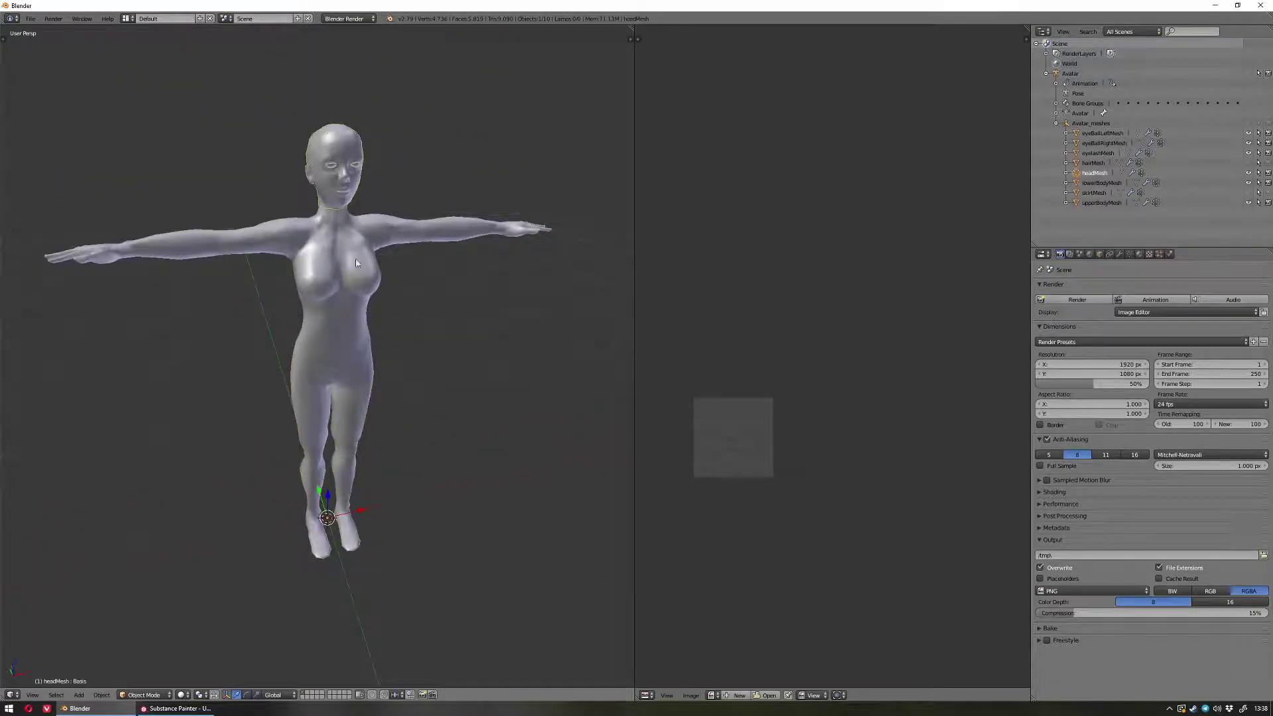
pyautogui.keyDown('shift'); pyautogui.rightClick(358, 366); pyautogui.keyUp('shift')
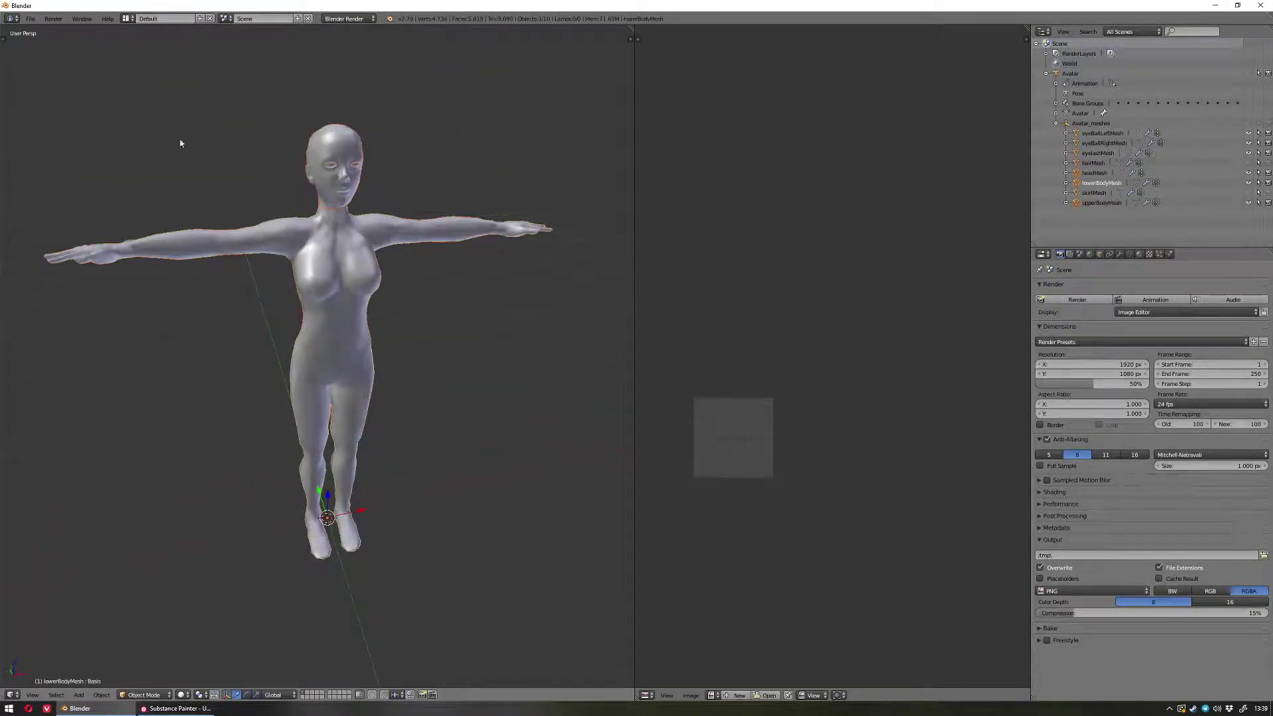
# - Export the selected meshes as a Wavefront OBJ, overwriting untitled.obj in the Blender for SecondLife folder
pyautogui.click(30, 19)
pyautogui.moveTo(92, 228)
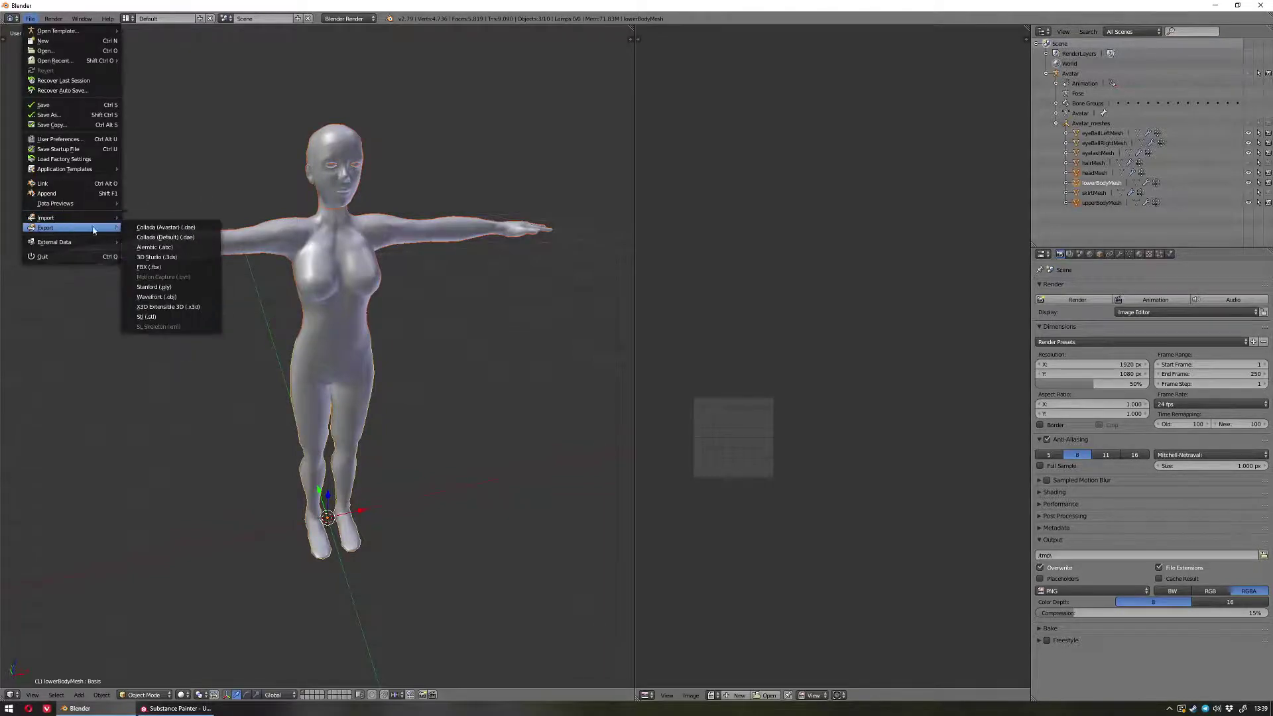
pyautogui.click(165, 297)
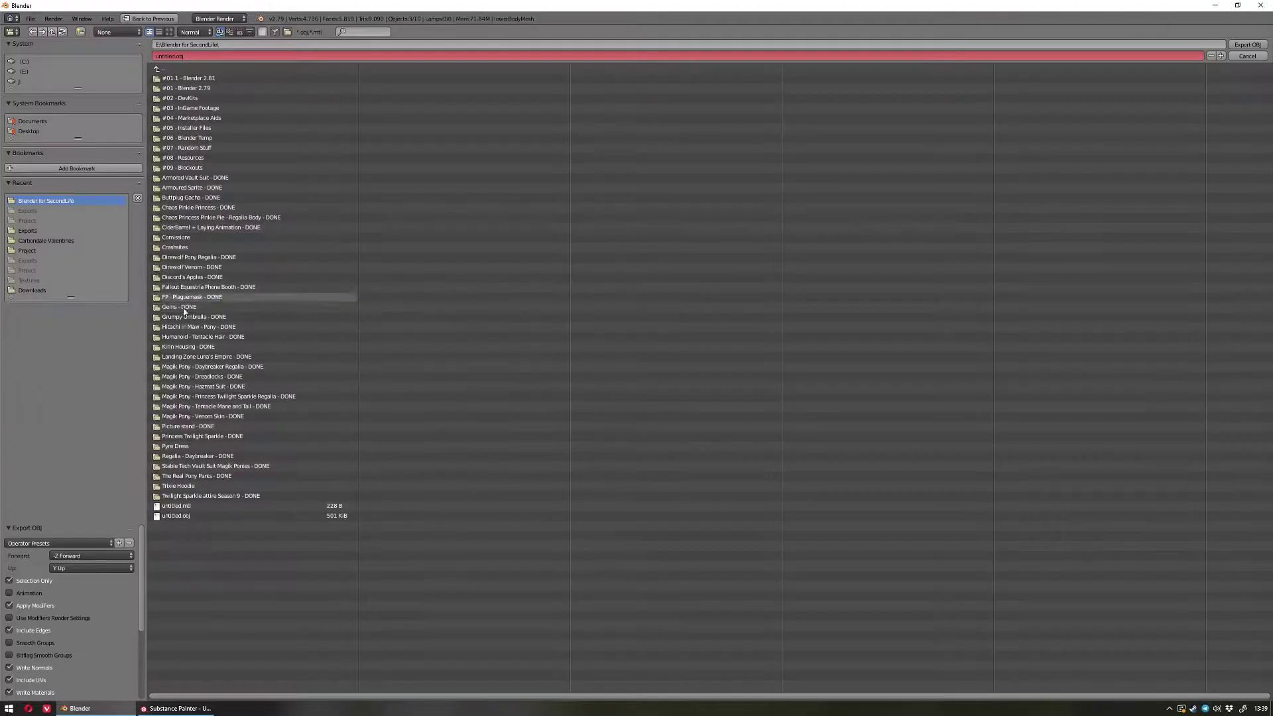
pyautogui.doubleClick(172, 517)
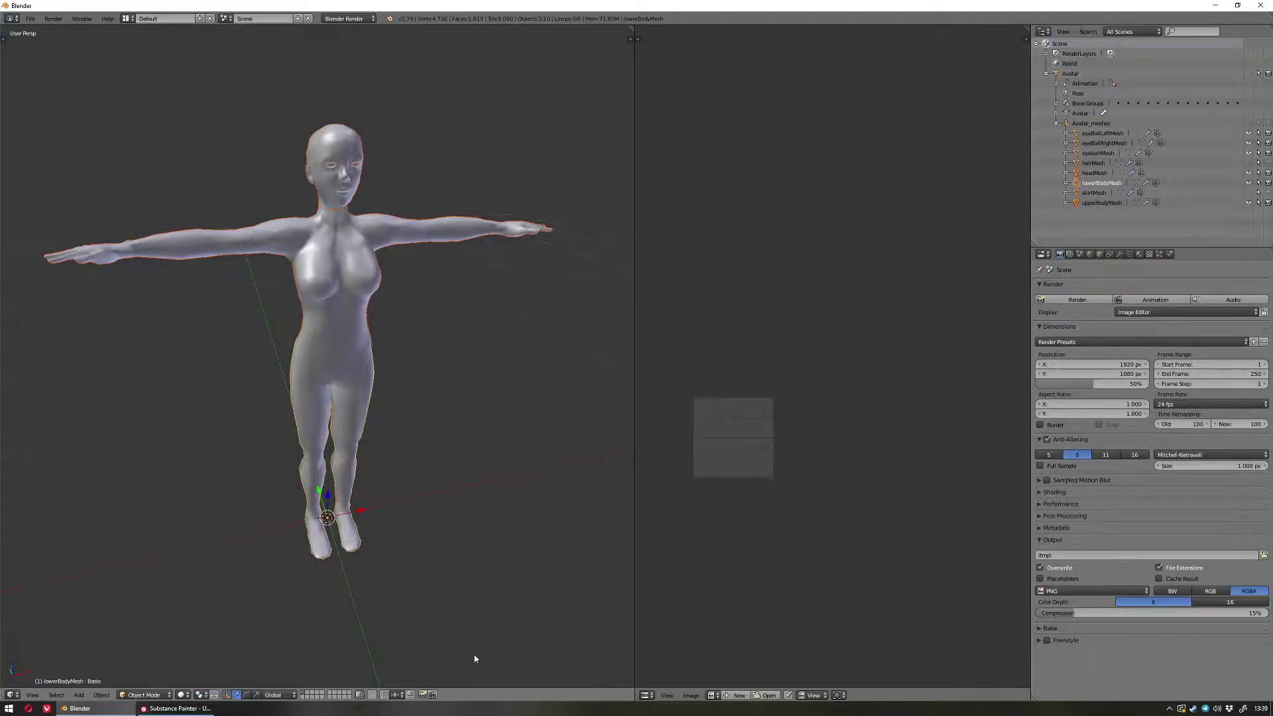
# - Switch to Substance Painter and create a new UV Tile project from the untitled mesh, discarding the open project's changes
pyautogui.click(175, 708)
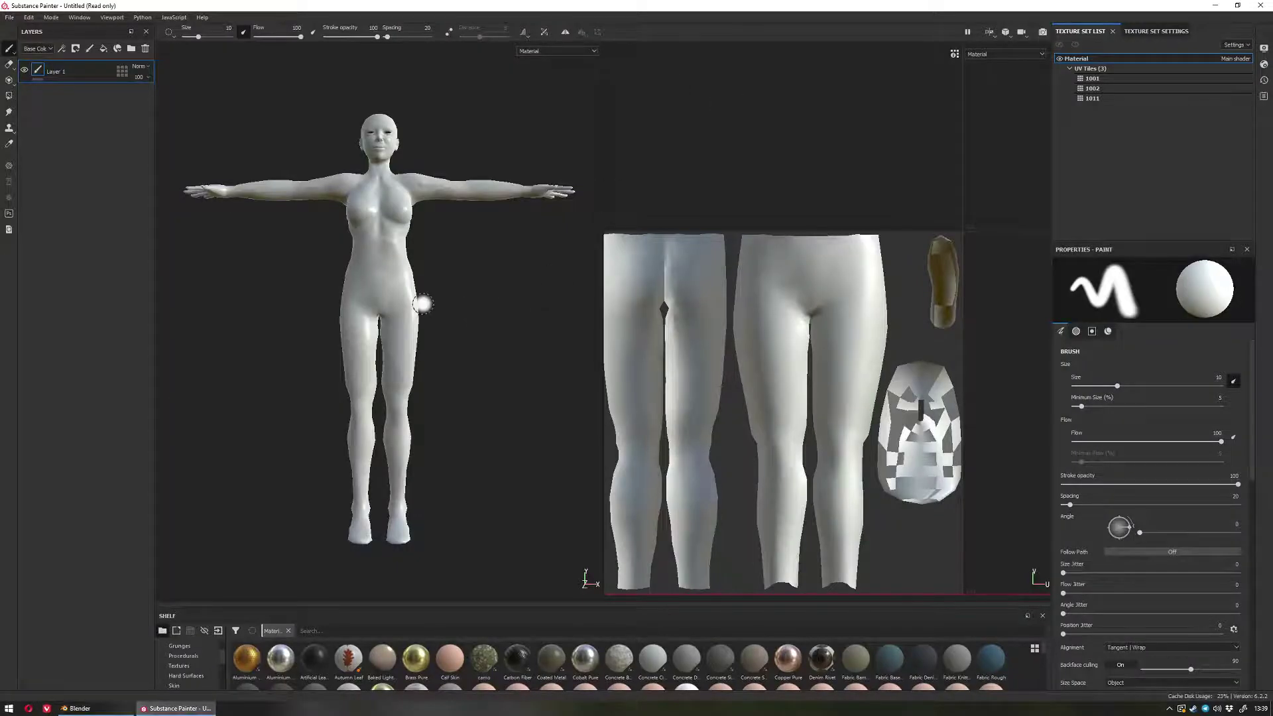
pyautogui.hotkey('ctrl', 'n')
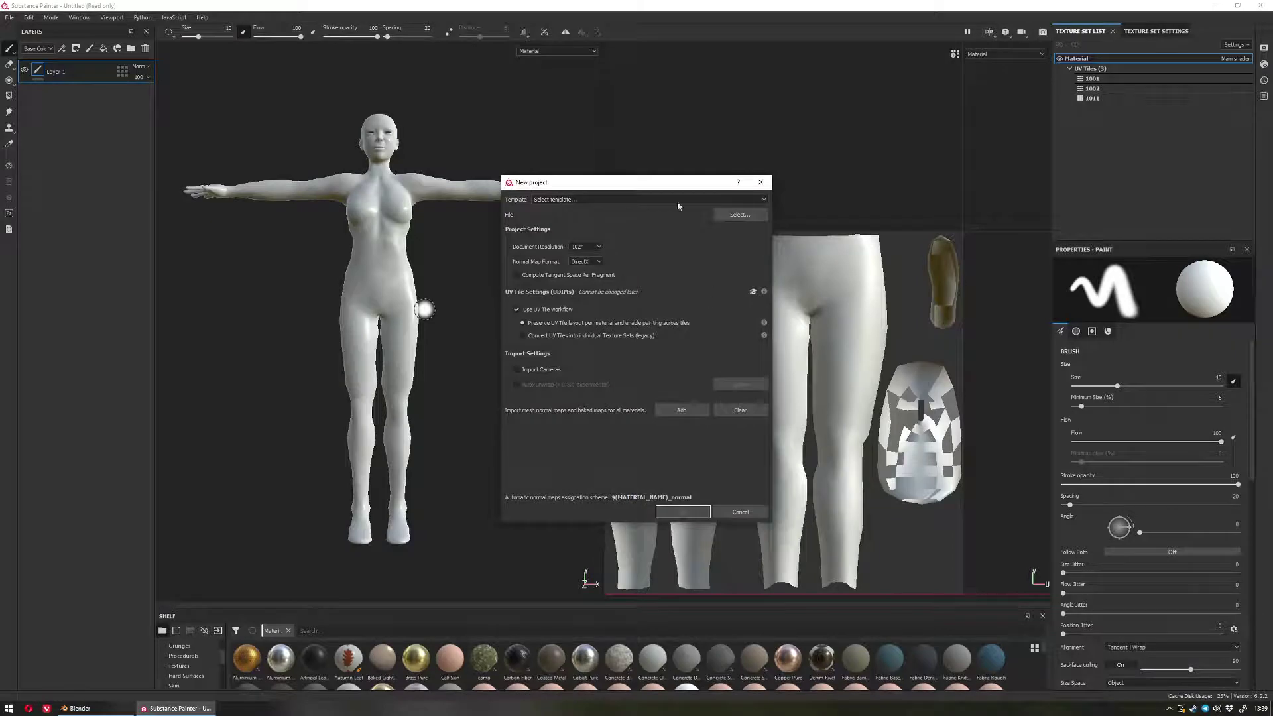
pyautogui.click(720, 217)
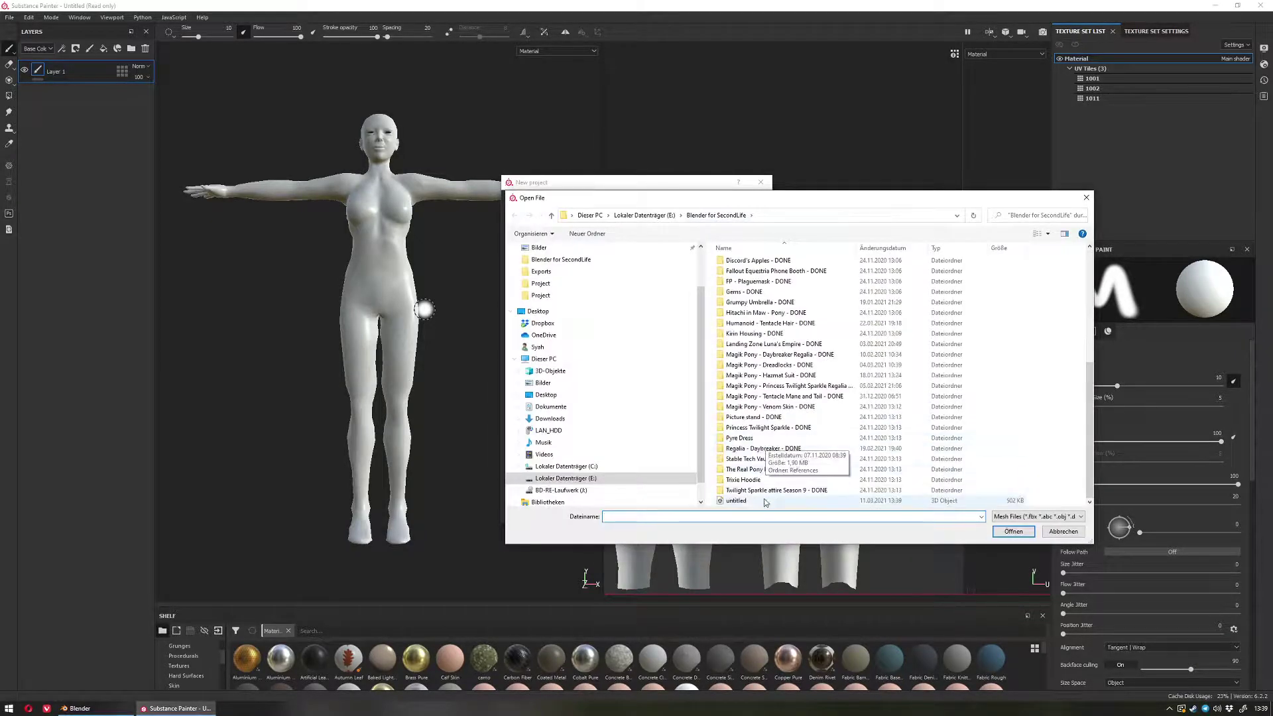
pyautogui.doubleClick(749, 501)
pyautogui.click(681, 513)
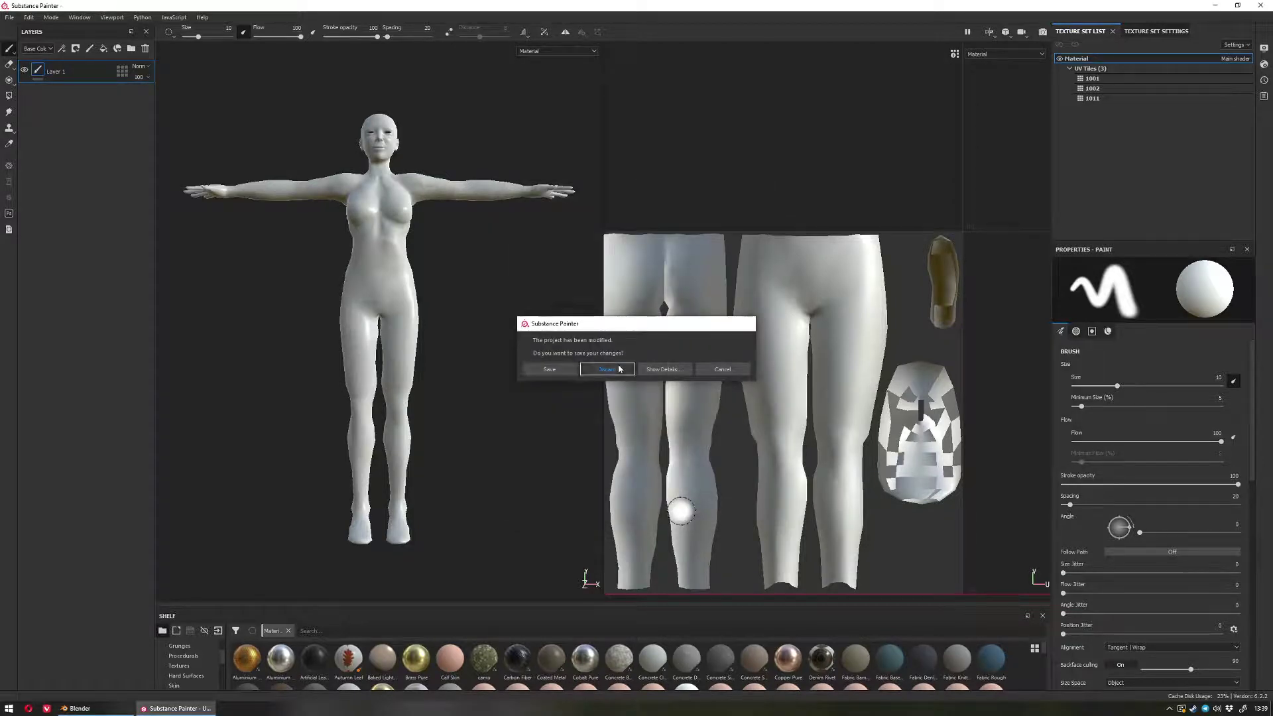
# - Examine the arrangement of all UV tiles in the 2D view and inspect the body model in 3D
pyautogui.scroll(-8, 862, 336)
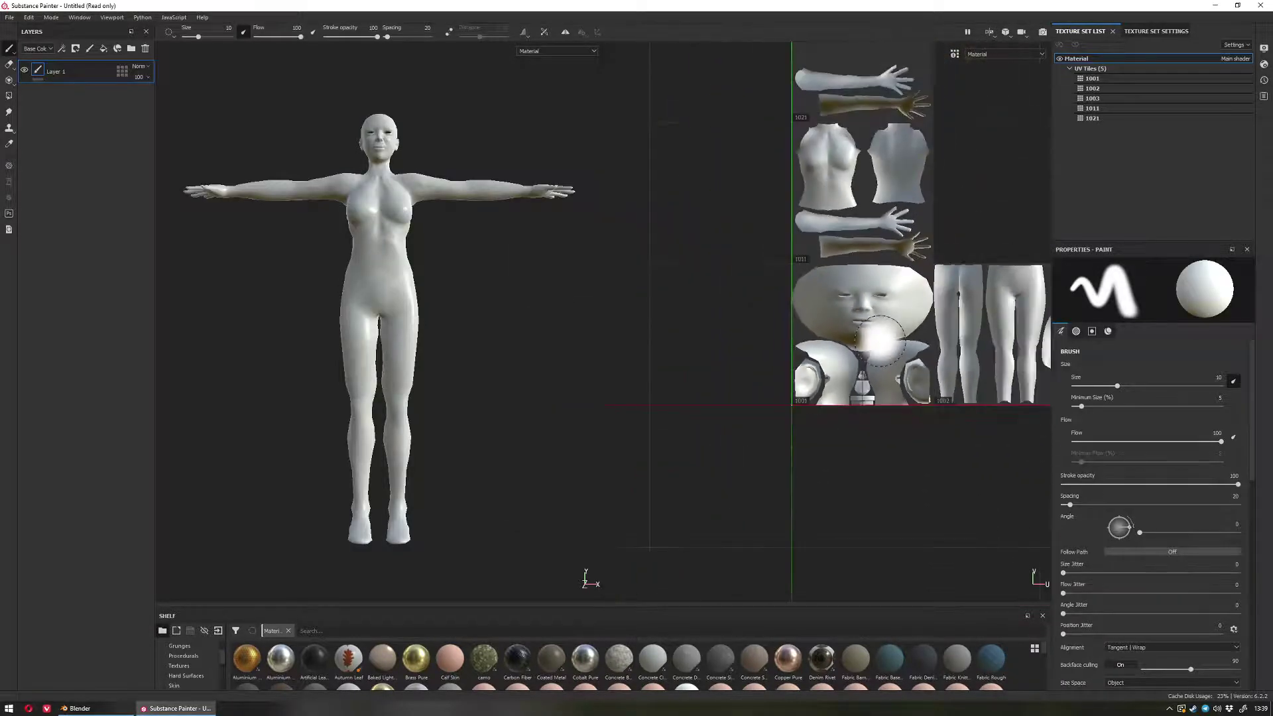
pyautogui.moveTo(957, 236)
pyautogui.mouseDown(button='middle')
pyautogui.moveTo(890, 274)
pyautogui.moveTo(810, 287)
pyautogui.moveTo(840, 323)
pyautogui.mouseUp(button='middle')
pyautogui.scroll(3, 840, 323)
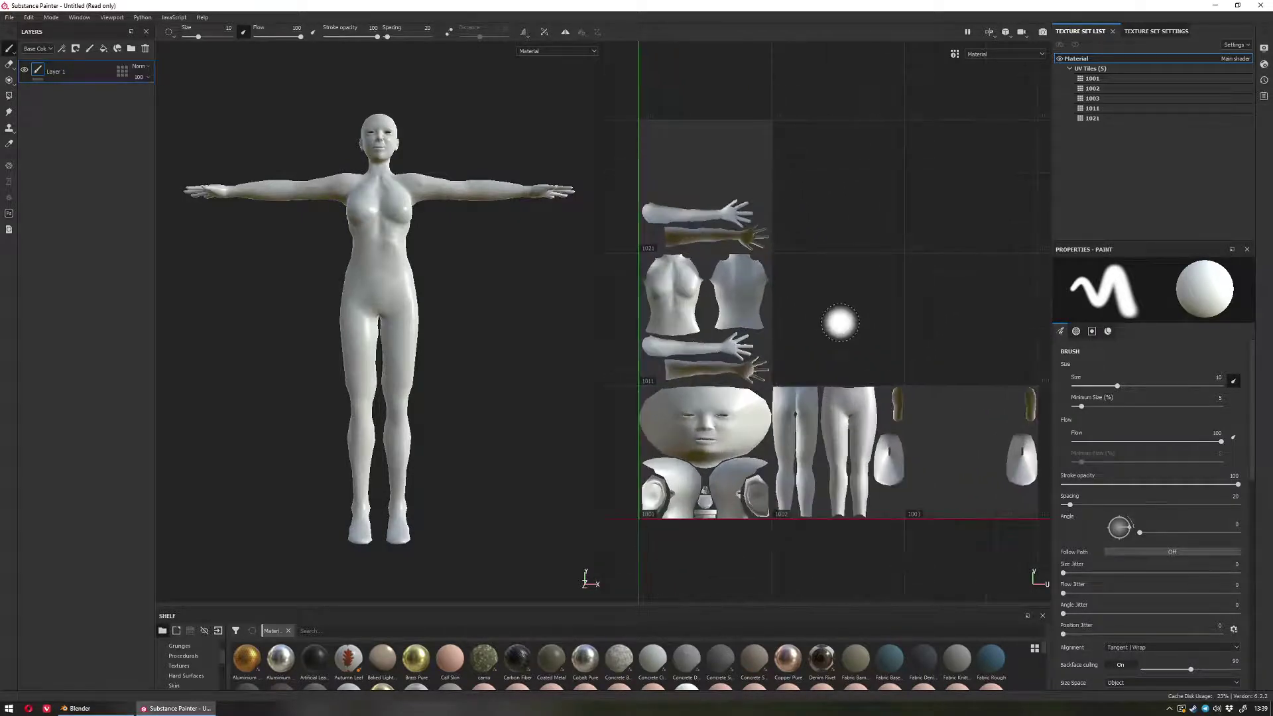
pyautogui.moveTo(374, 205)
pyautogui.keyDown('alt'); pyautogui.mouseDown()
pyautogui.moveTo(385, 229)
pyautogui.moveTo(332, 256)
pyautogui.mouseUp(); pyautogui.keyUp('alt')
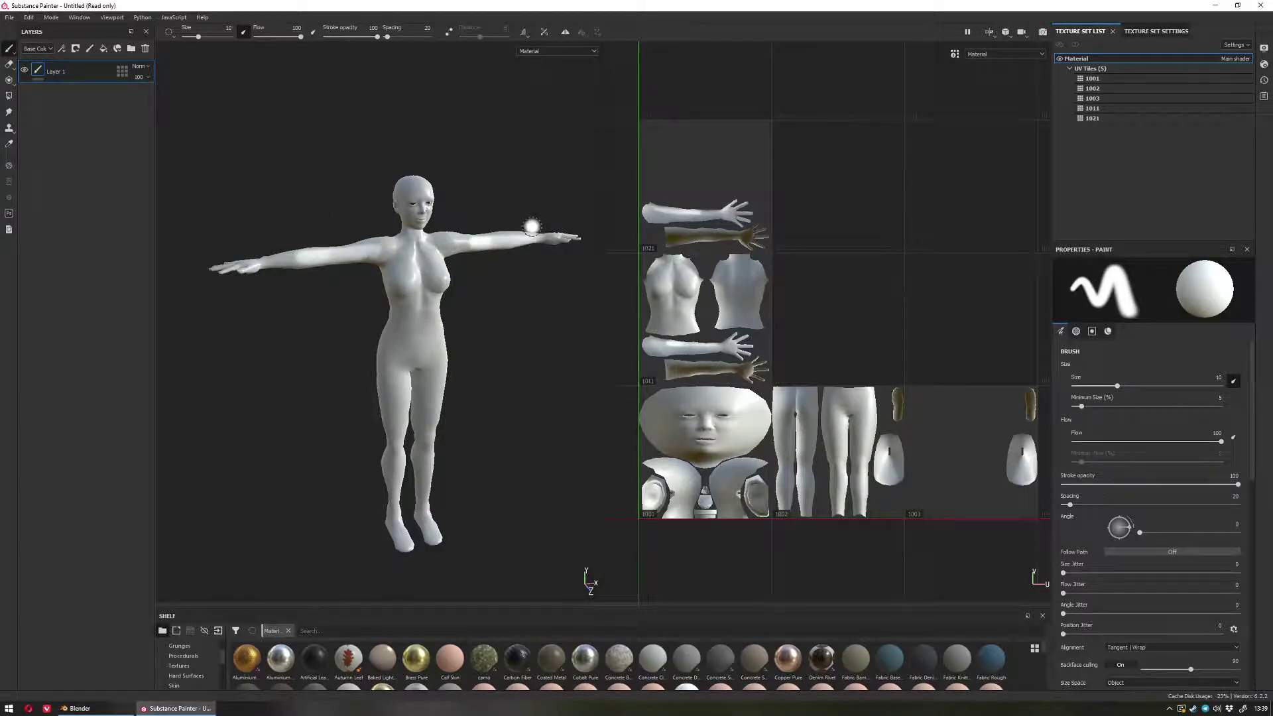
pyautogui.keyDown('alt'); pyautogui.moveTo(411, 366); pyautogui.dragTo(345, 323); pyautogui.keyUp('alt')
pyautogui.keyDown('alt'); pyautogui.moveTo(488, 400); pyautogui.dragTo(450, 293, button='middle'); pyautogui.keyUp('alt')
pyautogui.keyDown('alt'); pyautogui.moveTo(409, 357); pyautogui.dragTo(433, 382); pyautogui.keyUp('alt')
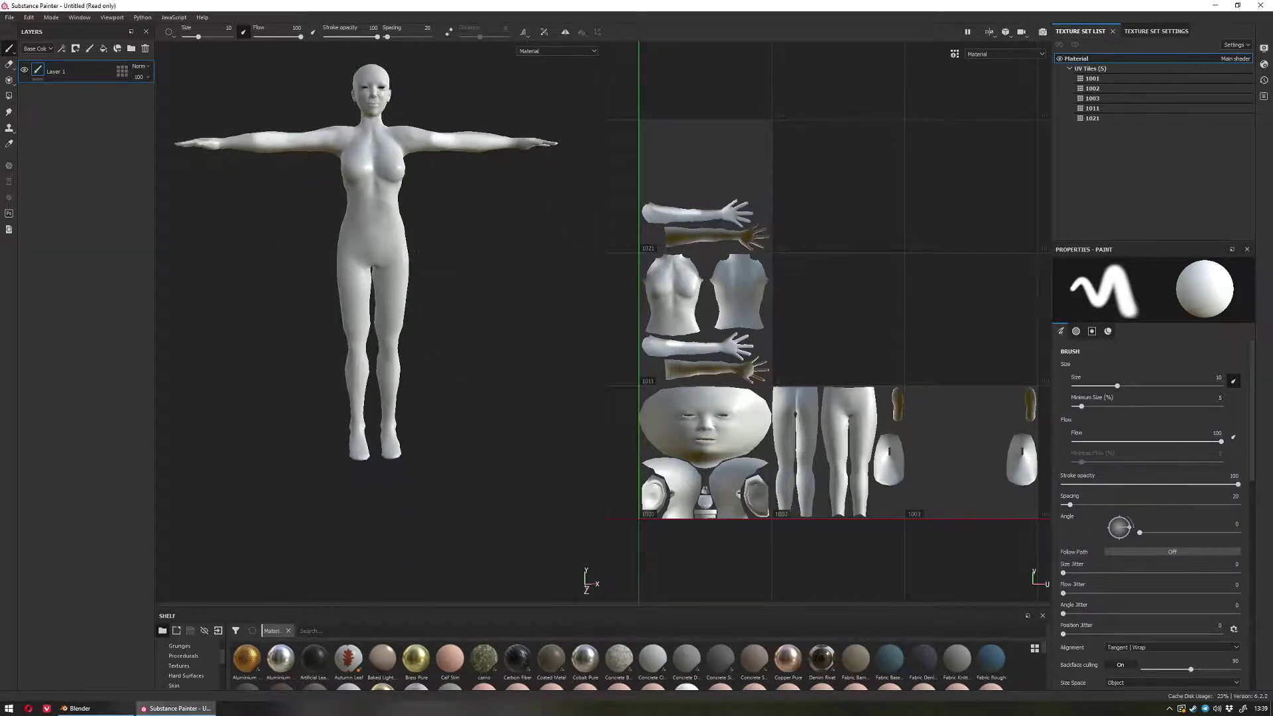
pyautogui.keyDown('alt'); pyautogui.moveTo(416, 267); pyautogui.dragTo(449, 358, button='middle'); pyautogui.keyUp('alt')
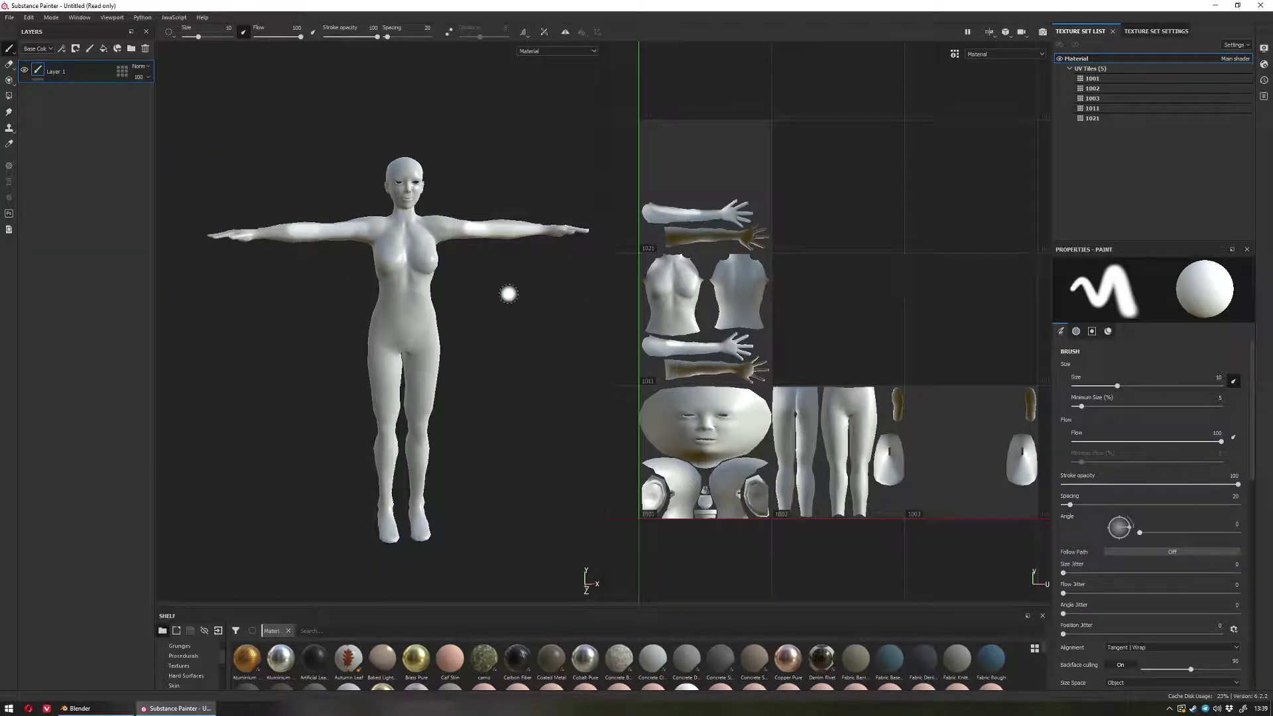
pyautogui.keyDown('alt'); pyautogui.moveTo(409, 332); pyautogui.dragTo(440, 340); pyautogui.keyUp('alt')
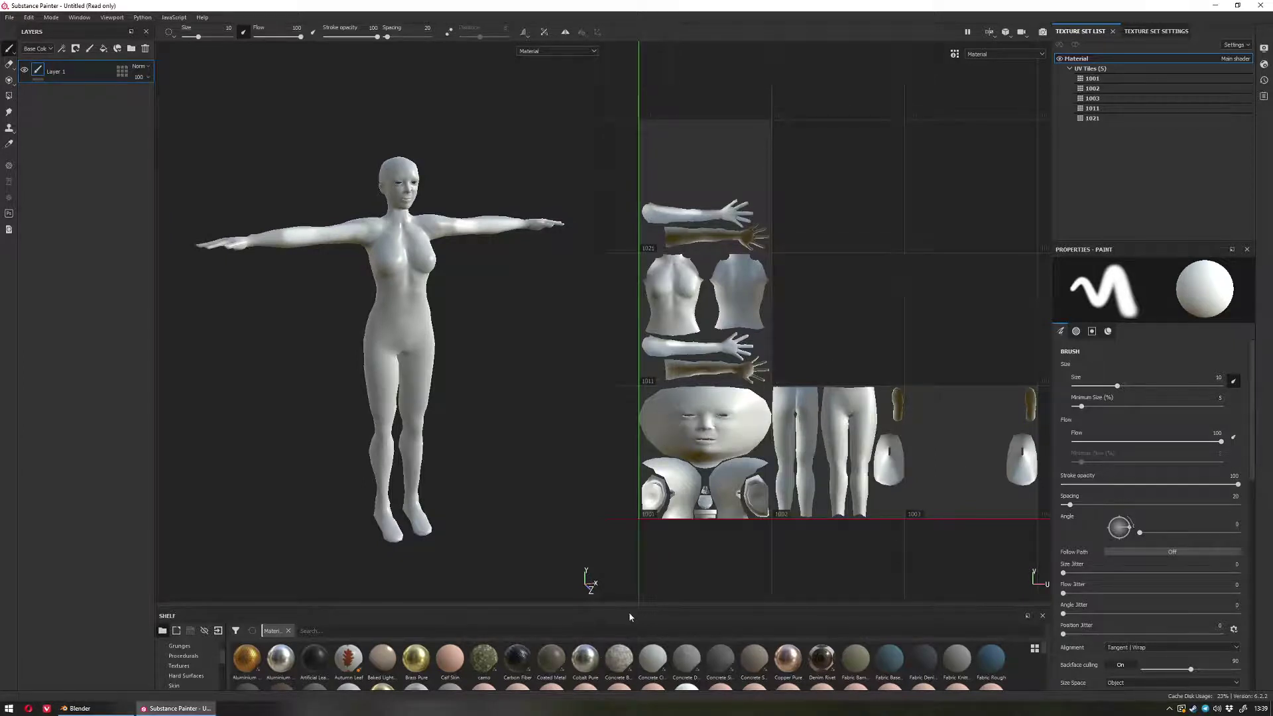
# - Enlarge the shelf so that more rows of materials are shown below the viewports
pyautogui.moveTo(630, 605); pyautogui.dragTo(580, 508)
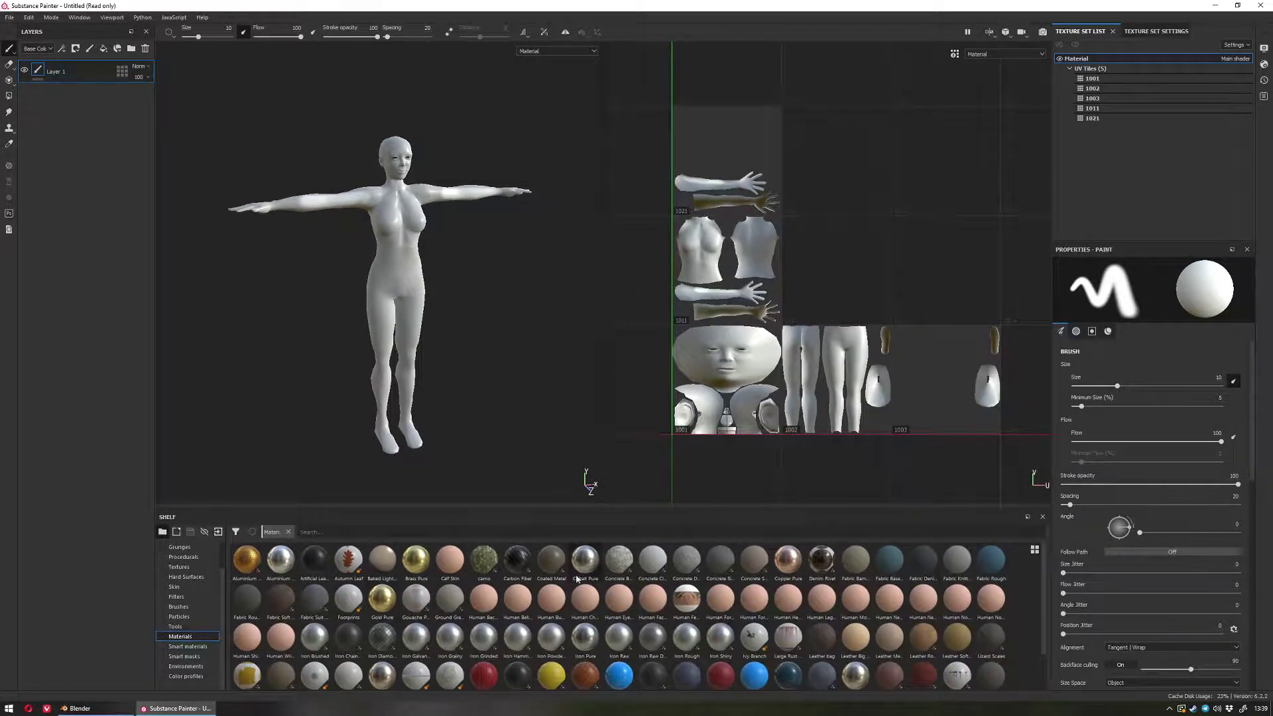
pyautogui.moveTo(564, 599)
pyautogui.moveTo(554, 509); pyautogui.dragTo(554, 565)
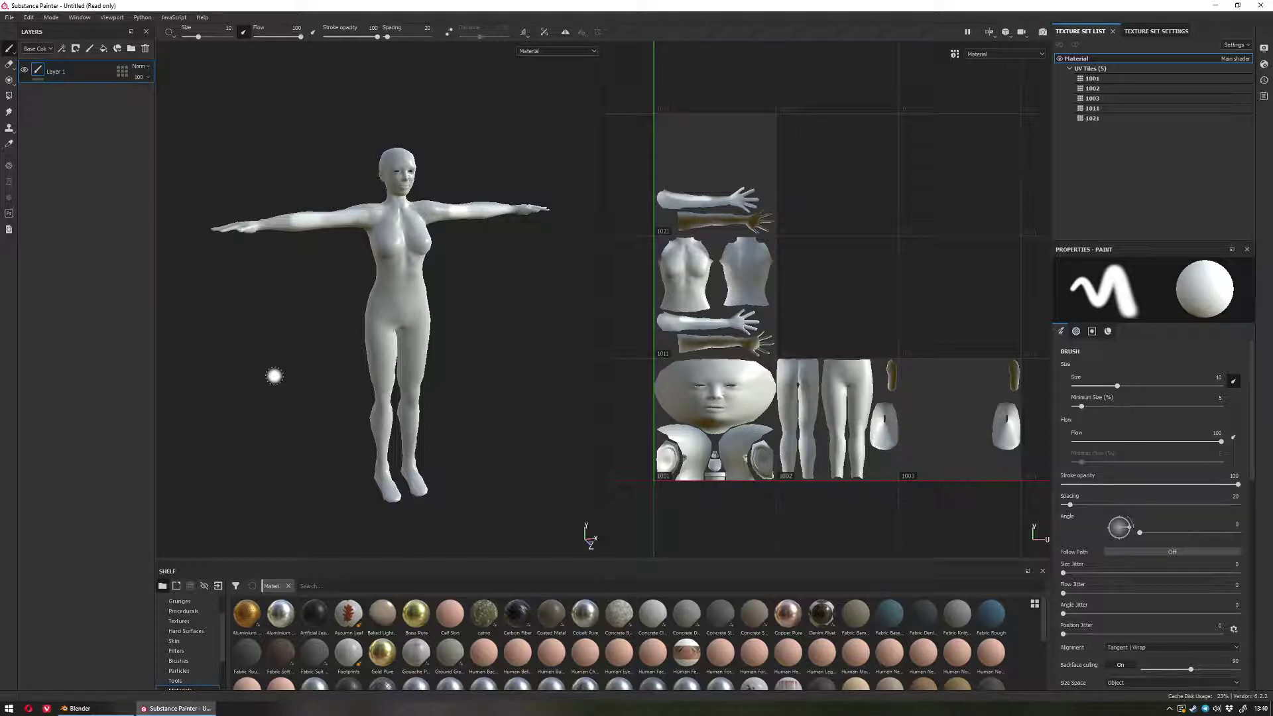
# - Open the texture export settings and select the SecondLife preset among the output templates
pyautogui.click(11, 18)
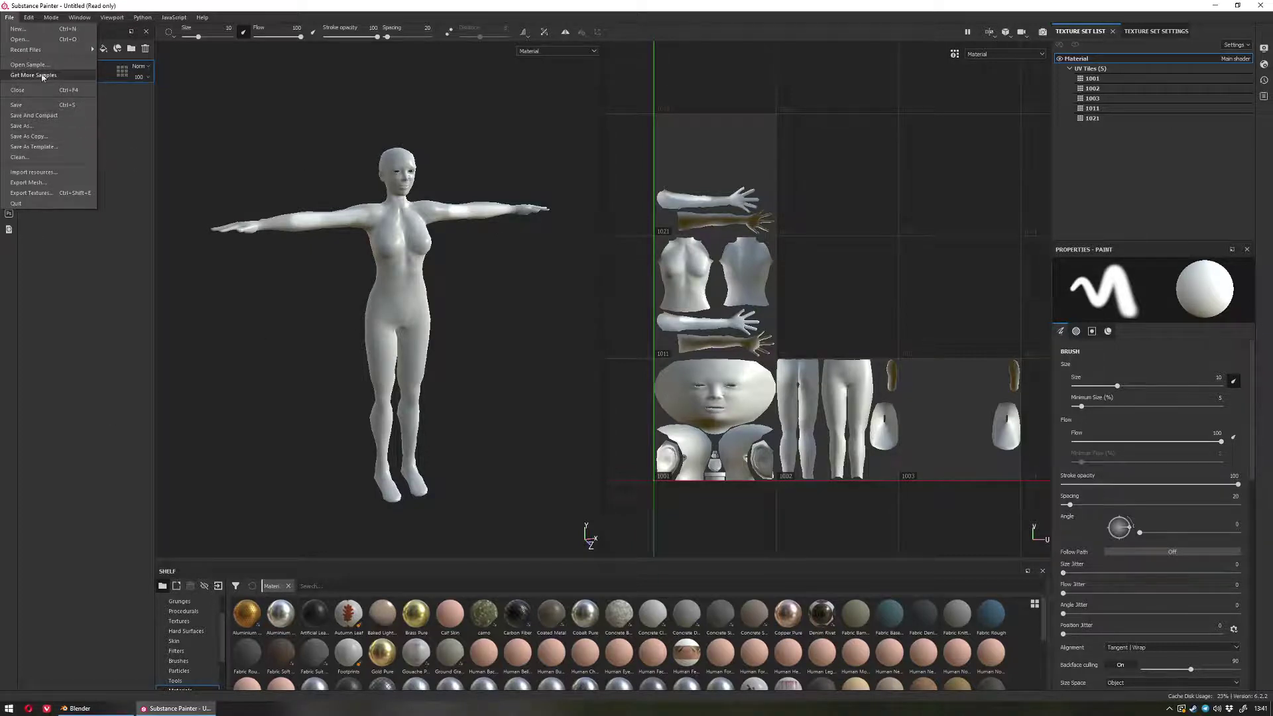
pyautogui.click(50, 195)
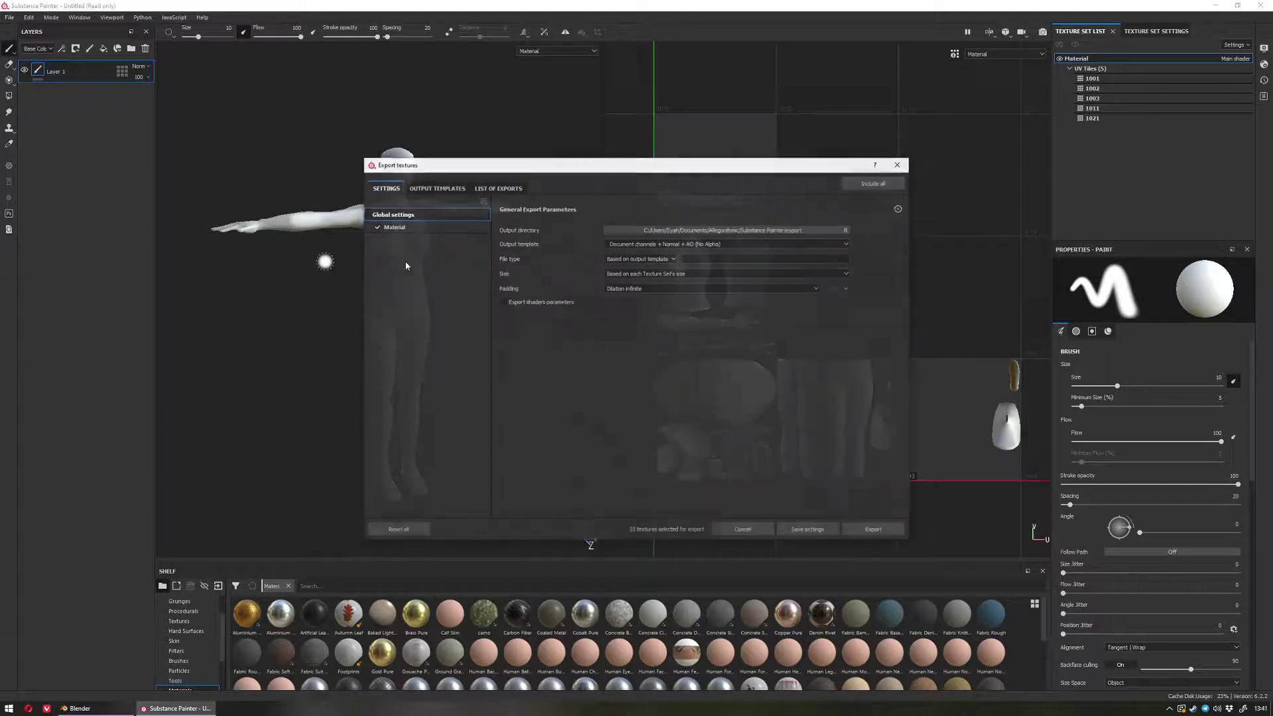
pyautogui.click(436, 188)
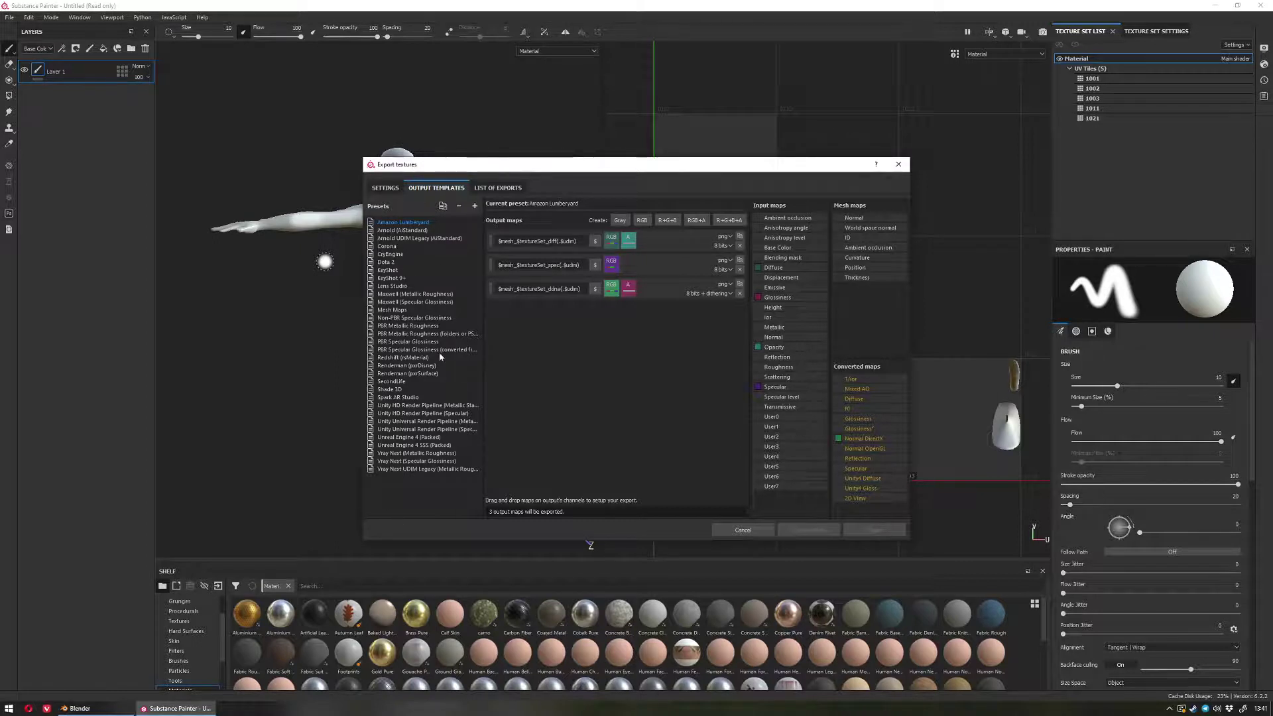
pyautogui.click(395, 382)
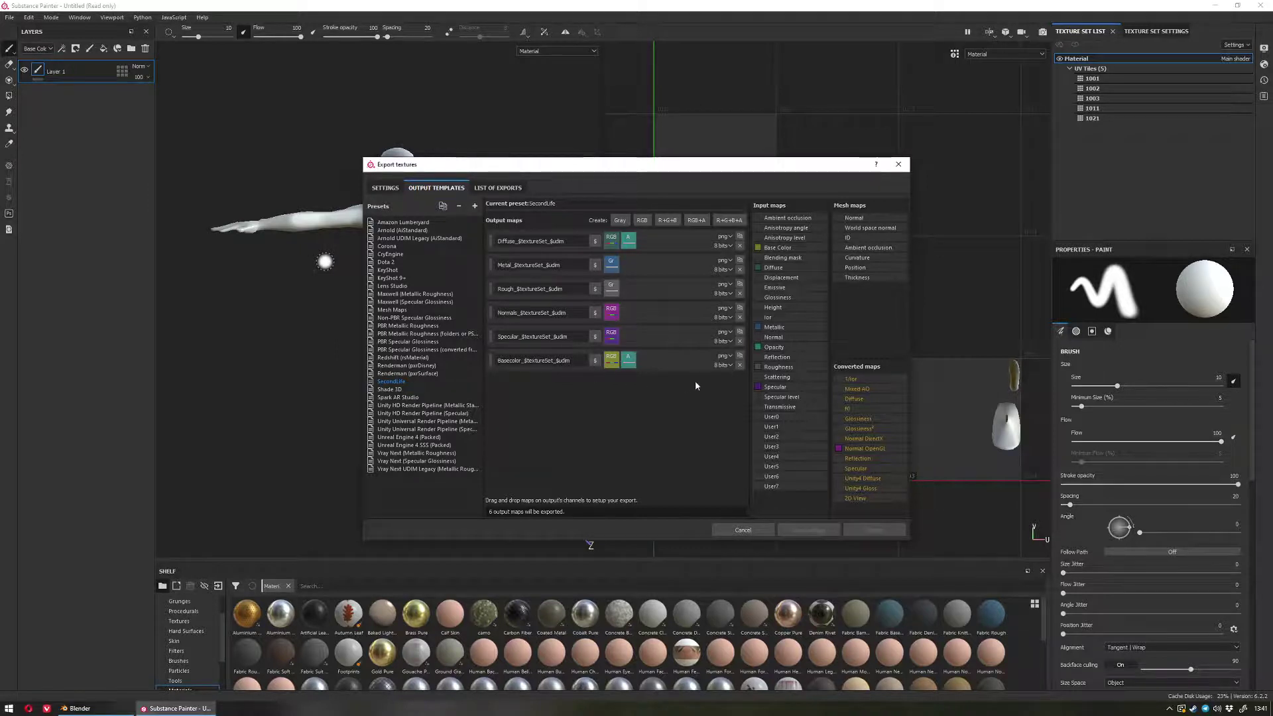
# - Look through the available file formats and bit depths of the Basecolor output map without changing them
pyautogui.click(726, 356)
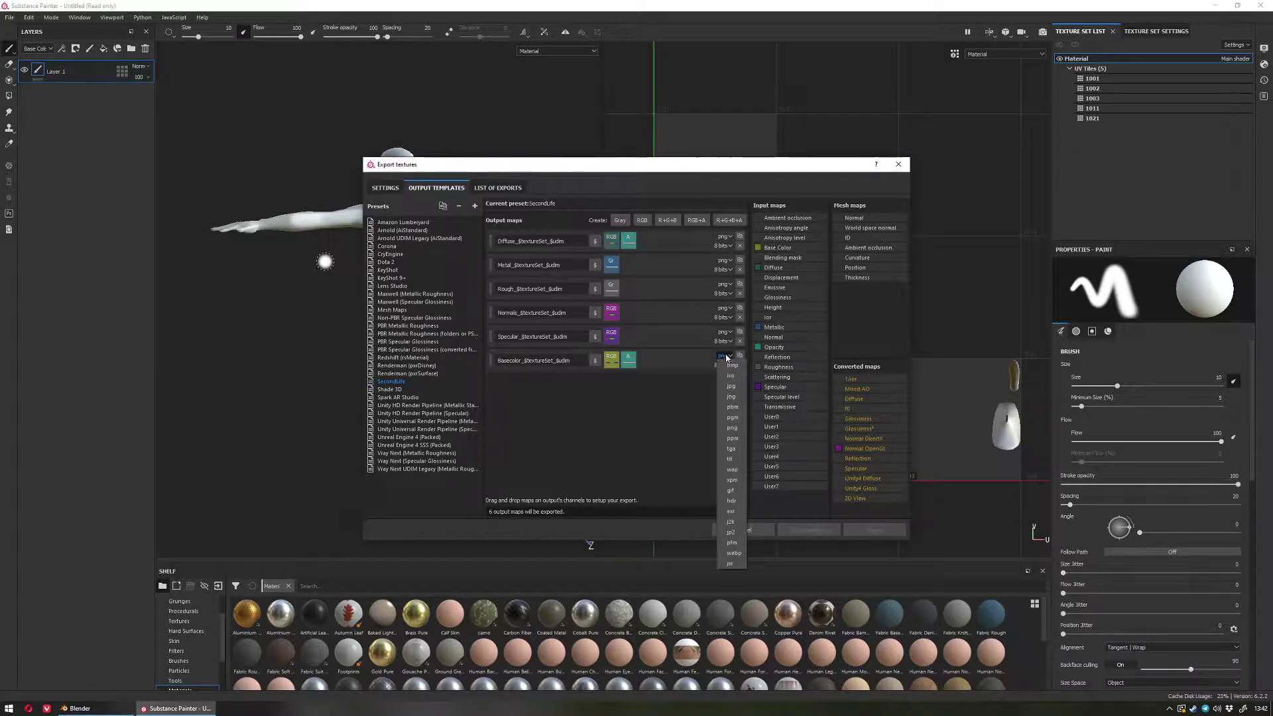
pyautogui.click(690, 449)
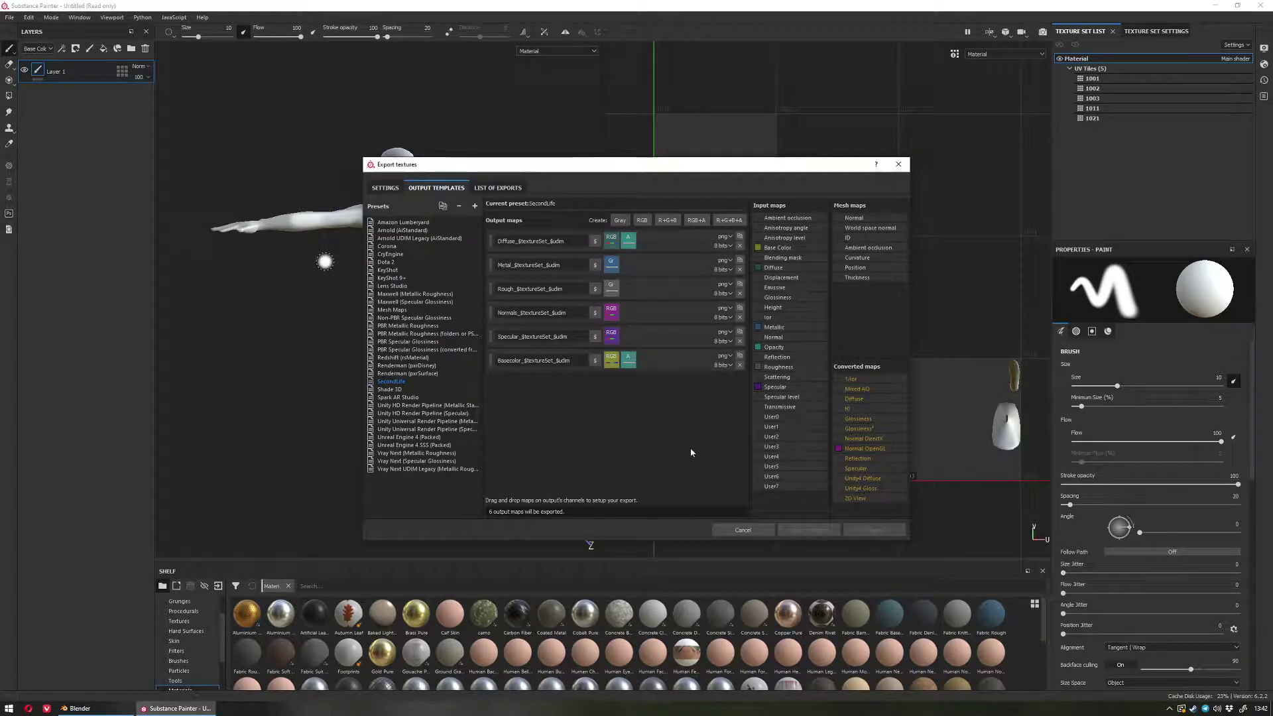
pyautogui.click(724, 366)
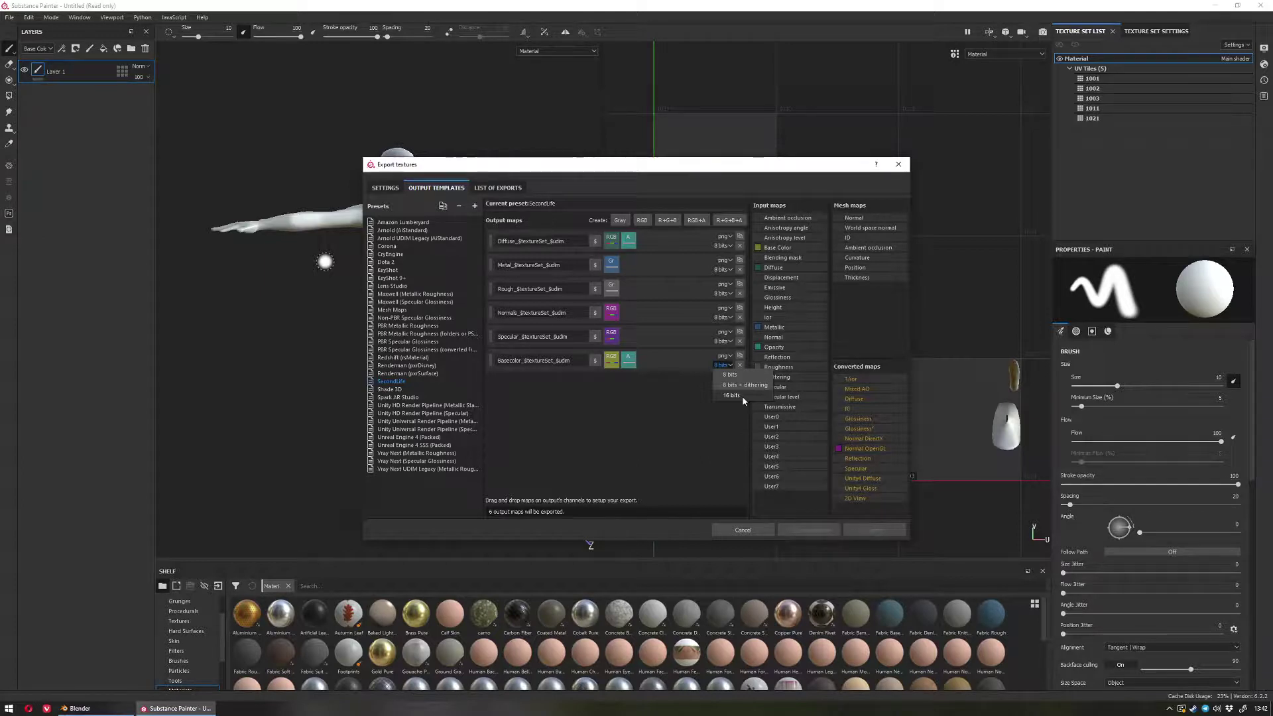
pyautogui.click(637, 408)
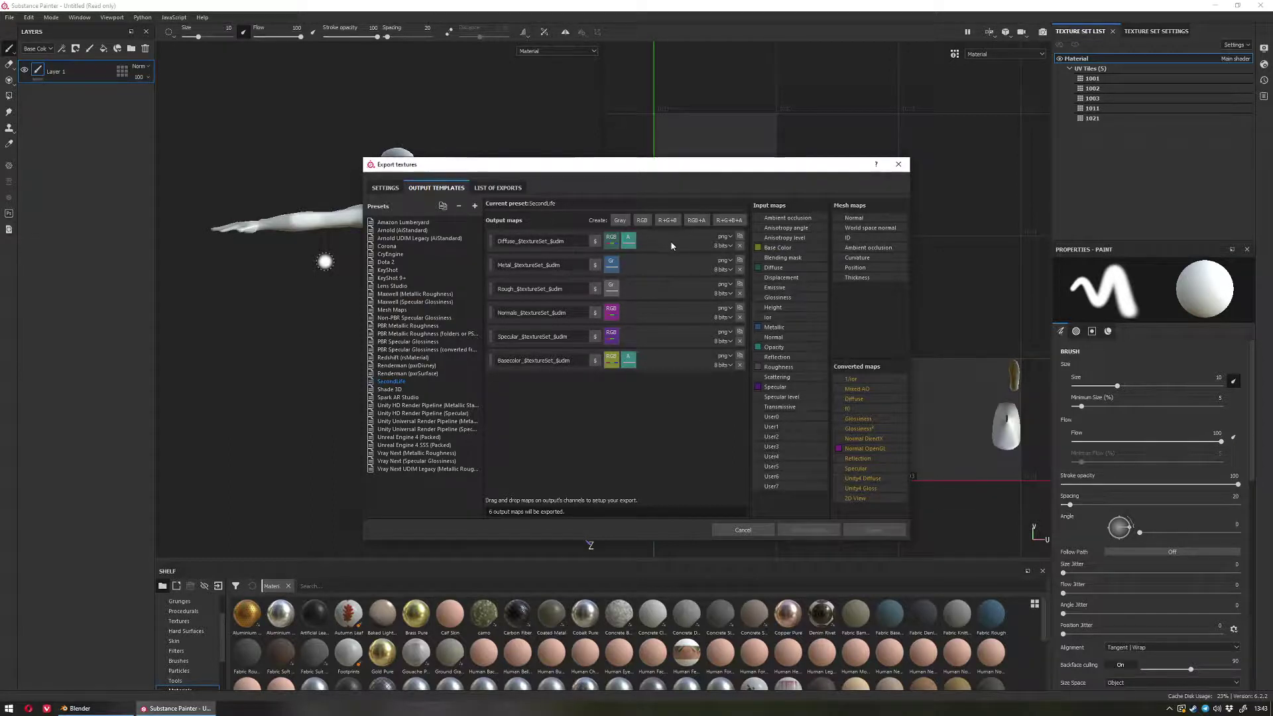
# - Replace the Diffuse and Basecolor output maps of the SecondLife preset with a new RGB+A map
pyautogui.click(740, 245)
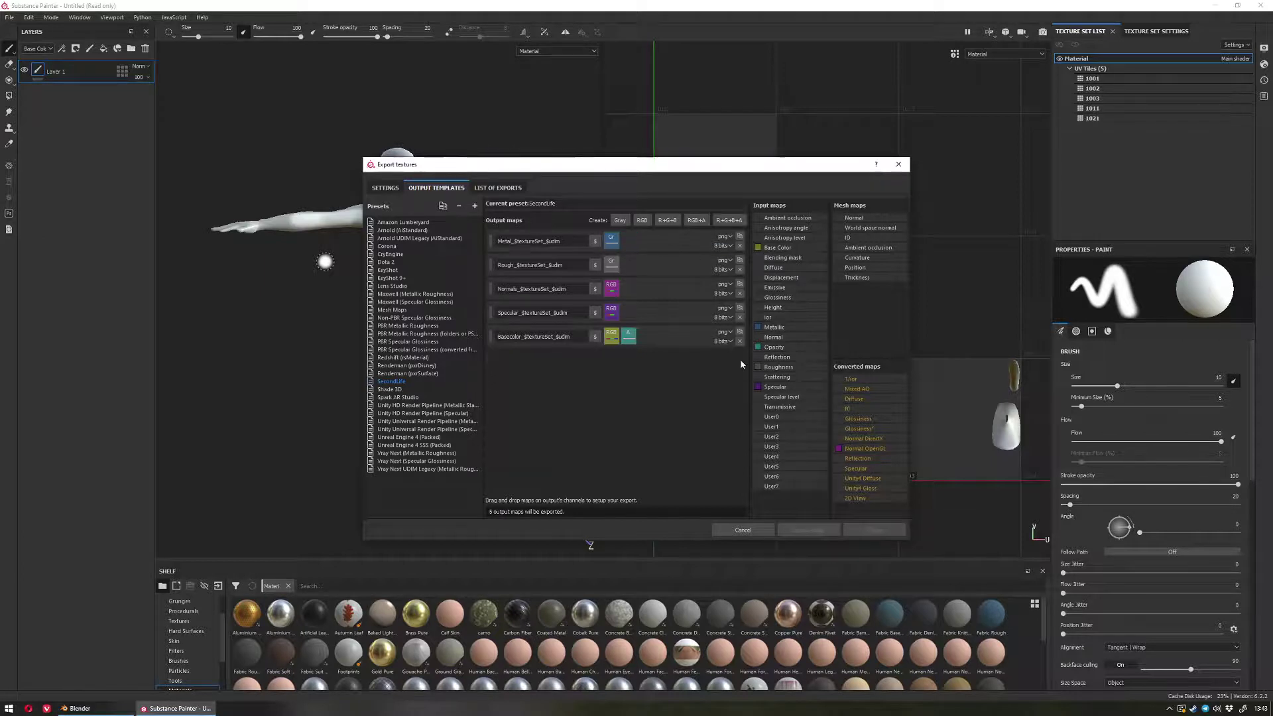
pyautogui.click(739, 340)
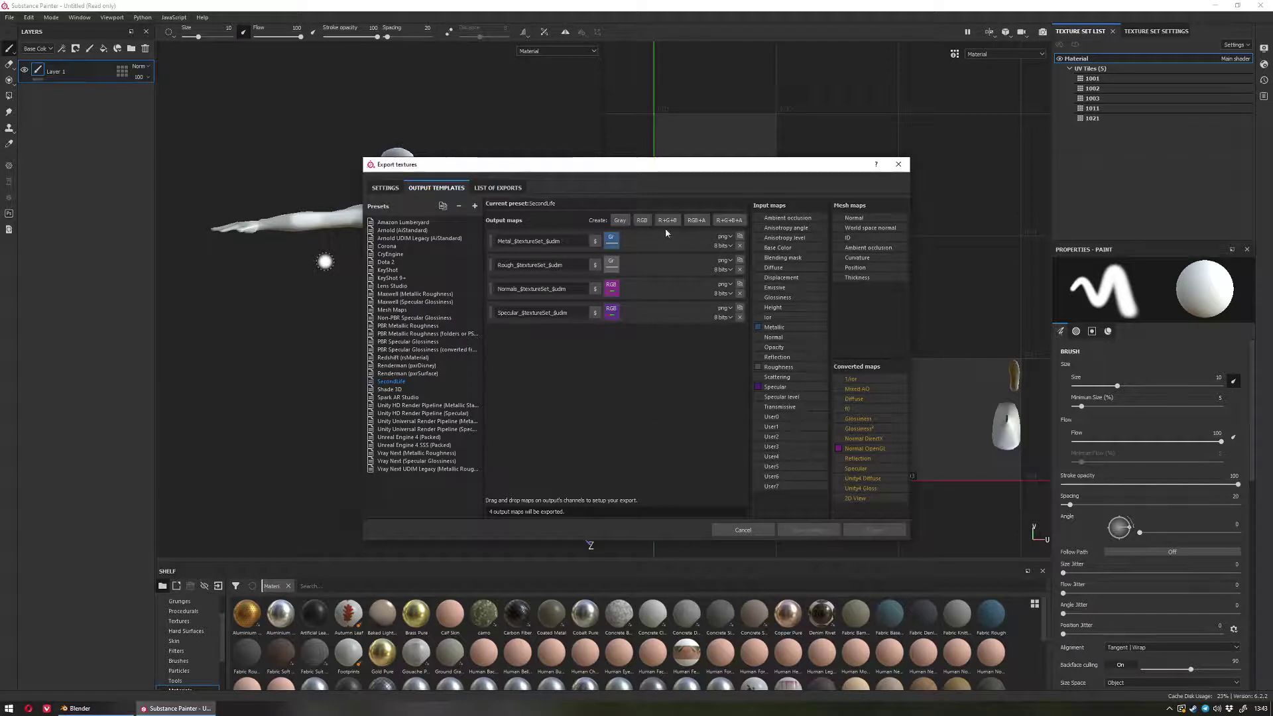
pyautogui.click(697, 220)
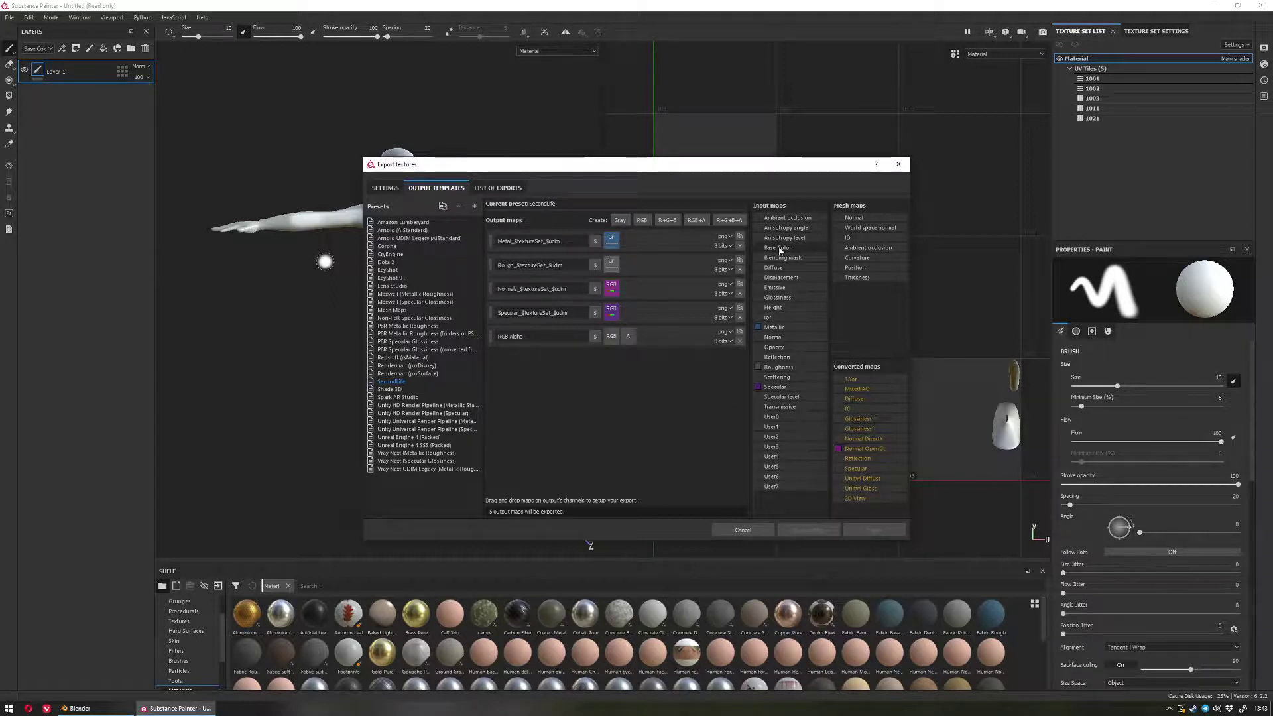
# - Assign Base Color's RGB channels to the new map's RGB slot and Opacity's A channel to its alpha slot
pyautogui.moveTo(780, 249); pyautogui.dragTo(610, 339)
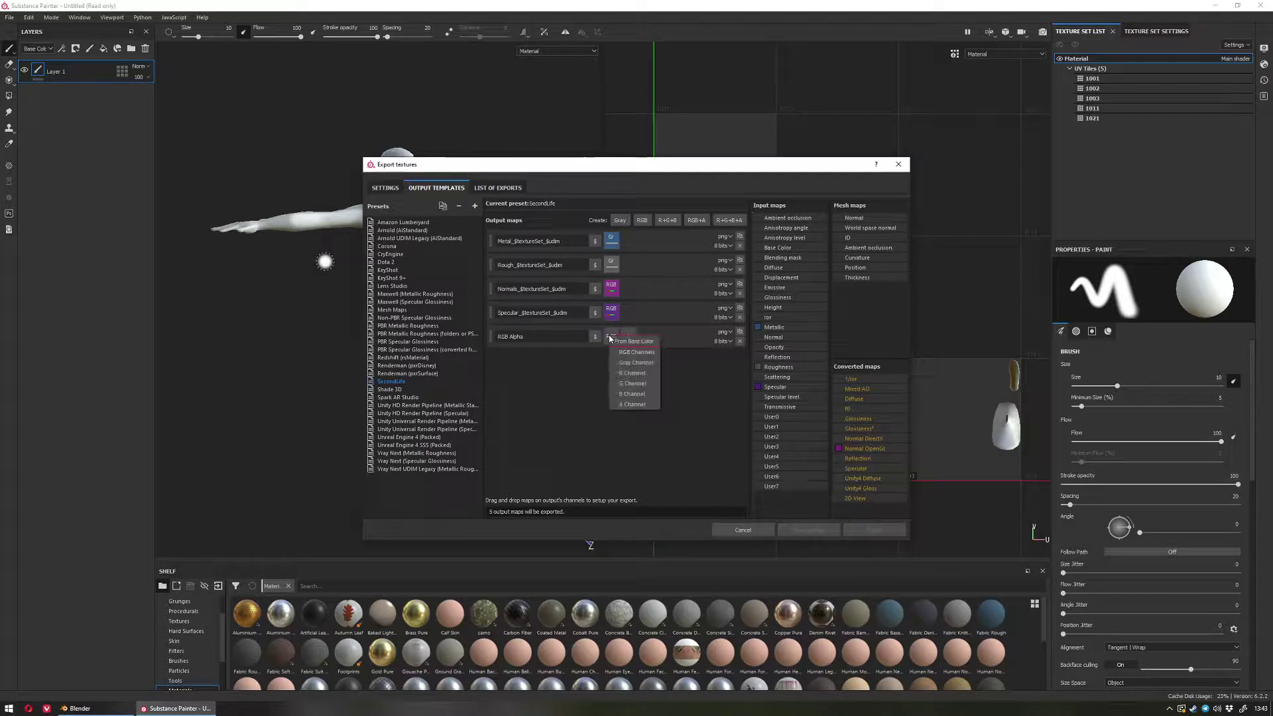
pyautogui.click(650, 353)
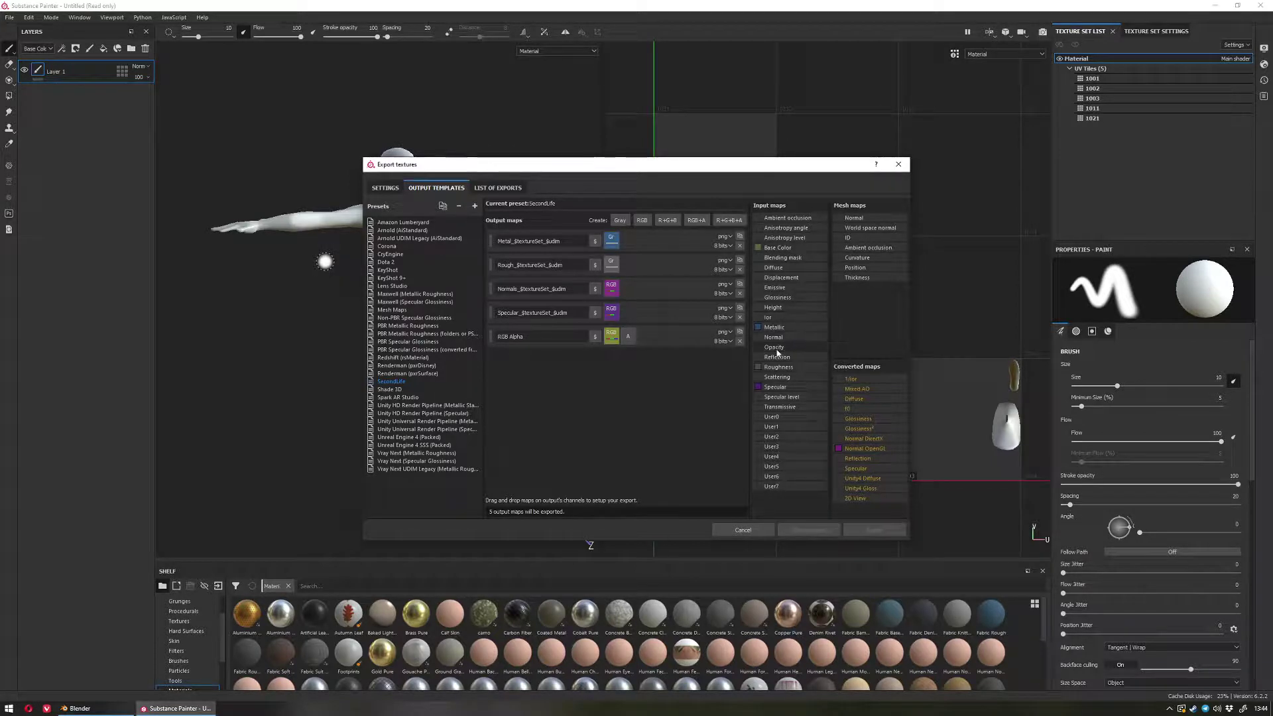
pyautogui.moveTo(776, 346); pyautogui.dragTo(627, 338)
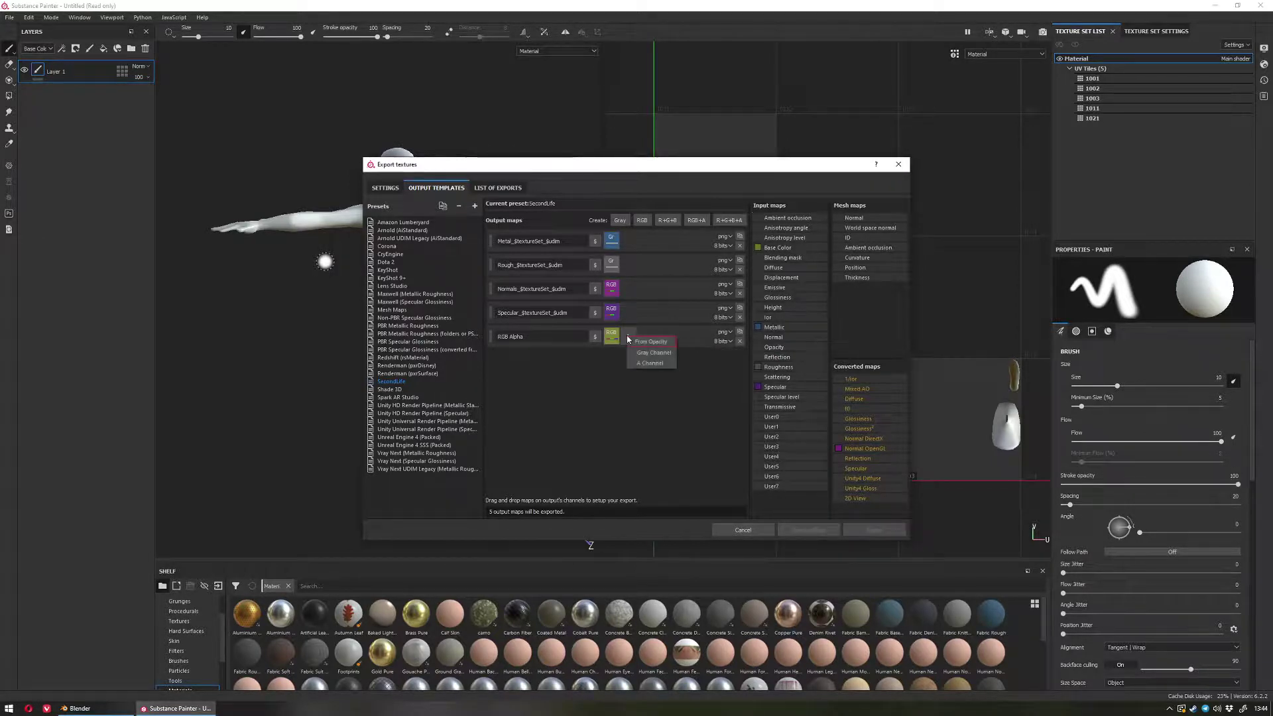
pyautogui.click(650, 363)
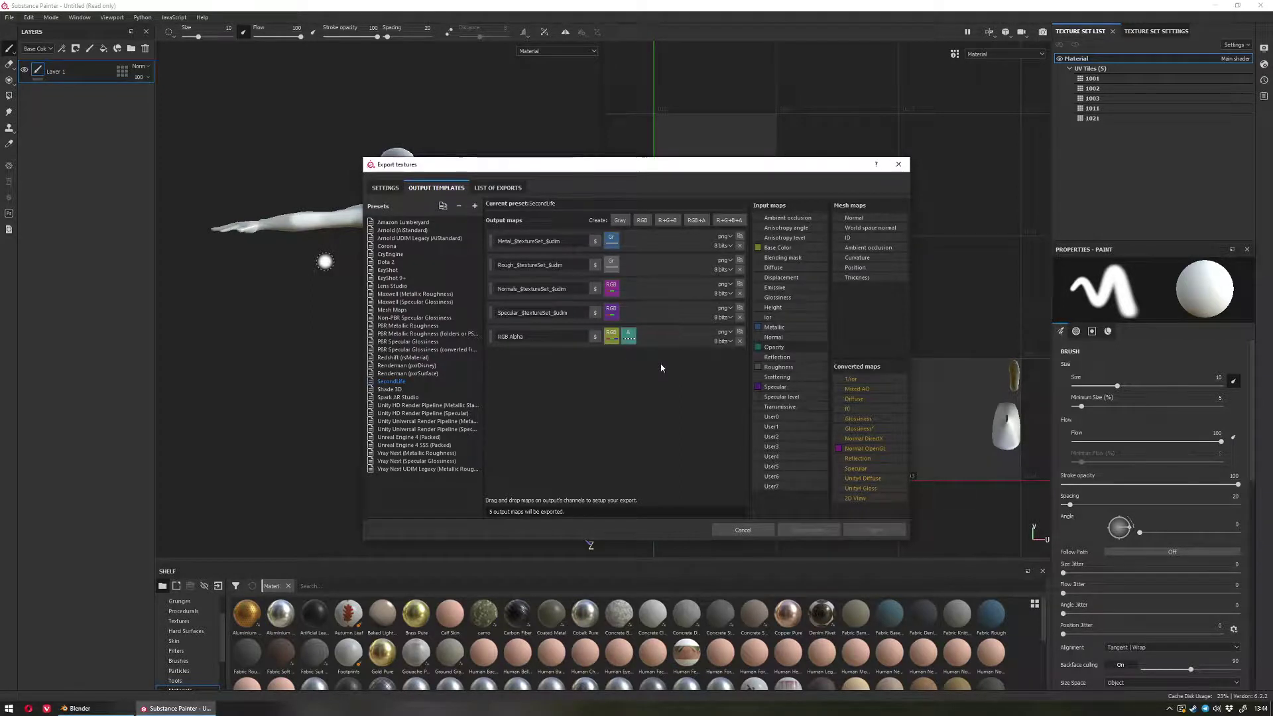
# - Look at the channel options of the RGB+A map's color and alpha slots without changing them
pyautogui.click(647, 352)
pyautogui.moveTo(776, 351); pyautogui.dragTo(629, 336)
pyautogui.rightClick(627, 342)
pyautogui.rightClick(609, 338)
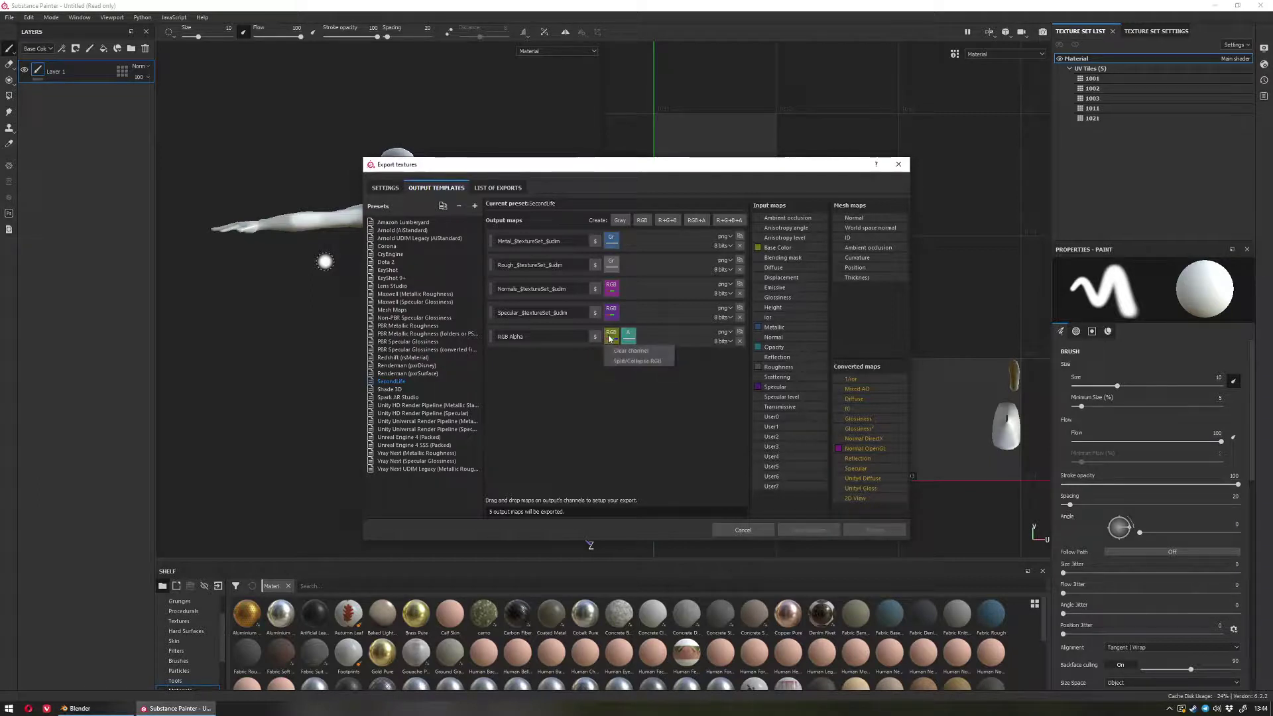
pyautogui.click(609, 338)
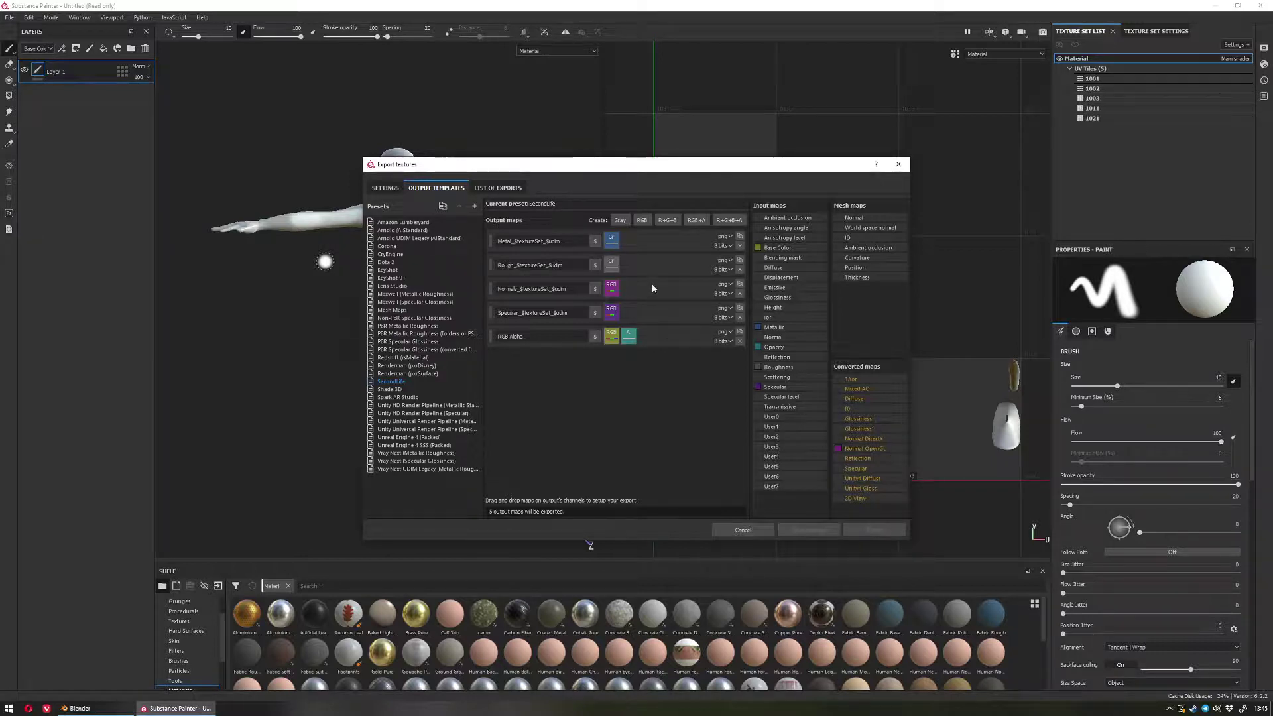
# - Replace the Normals output map with a new RGB map and assign Normal OpenGL's RGB channels to its slot
pyautogui.click(739, 294)
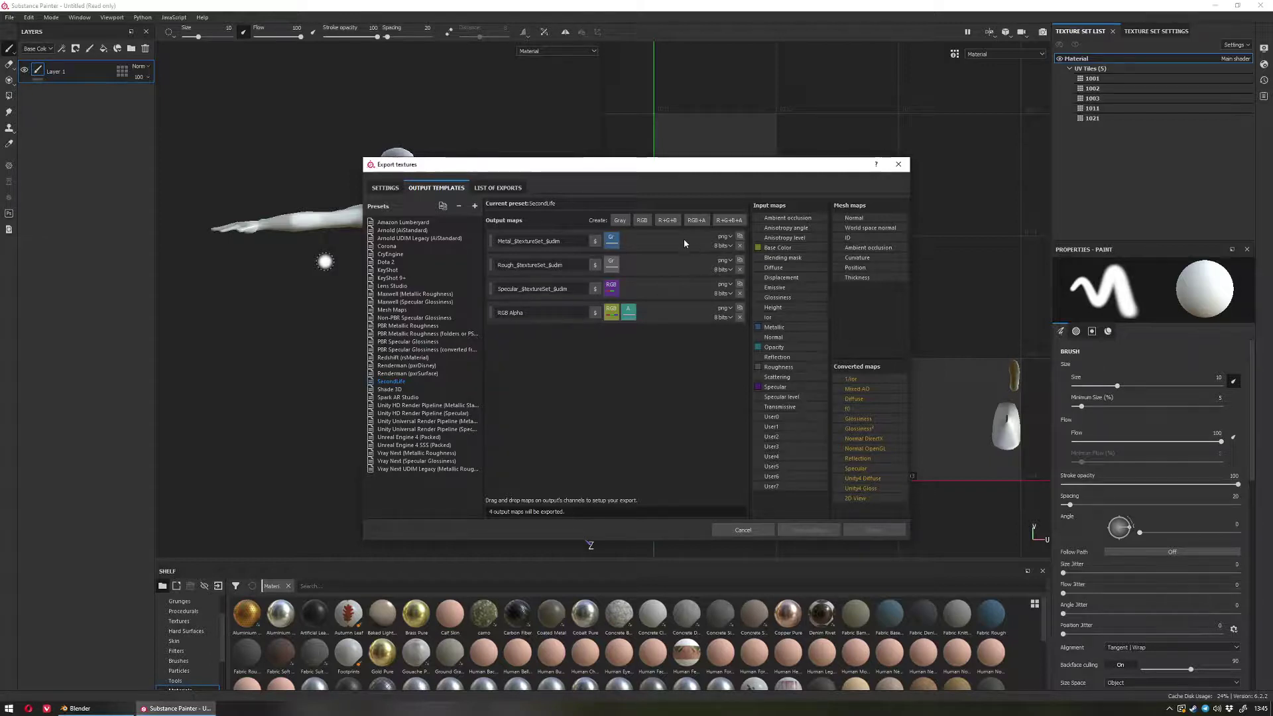
pyautogui.click(643, 220)
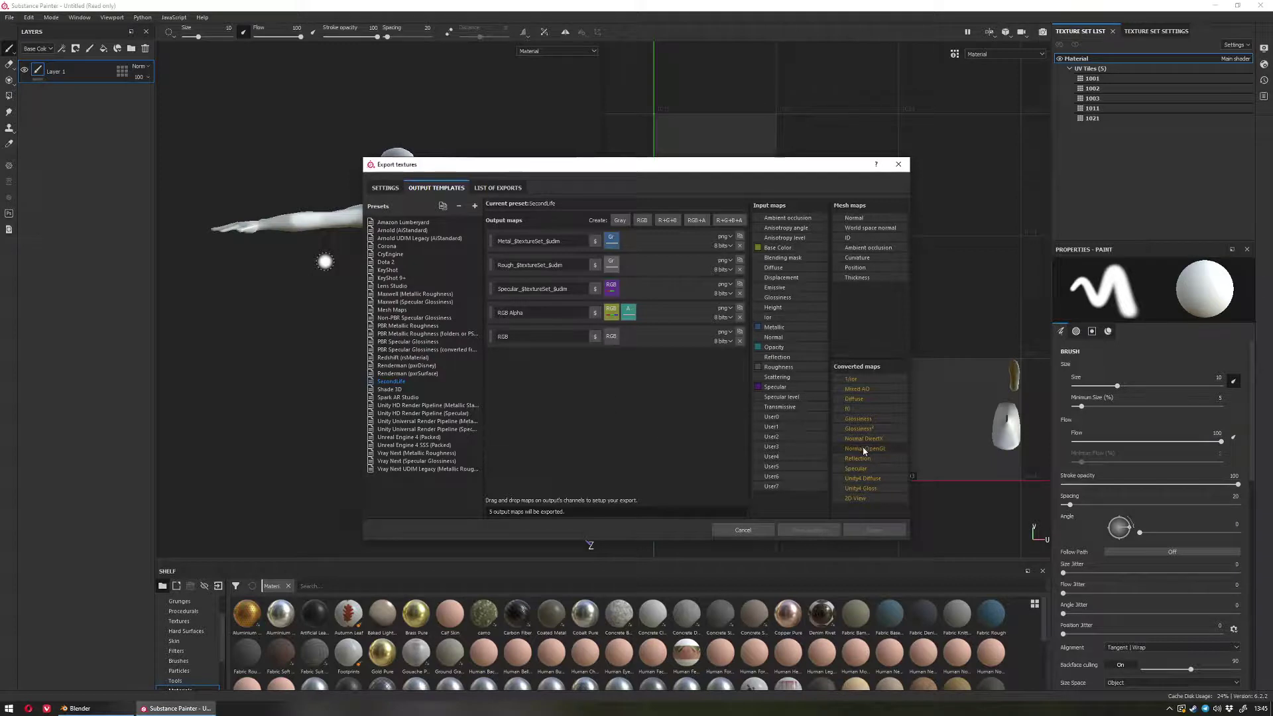
pyautogui.moveTo(864, 450); pyautogui.dragTo(611, 337)
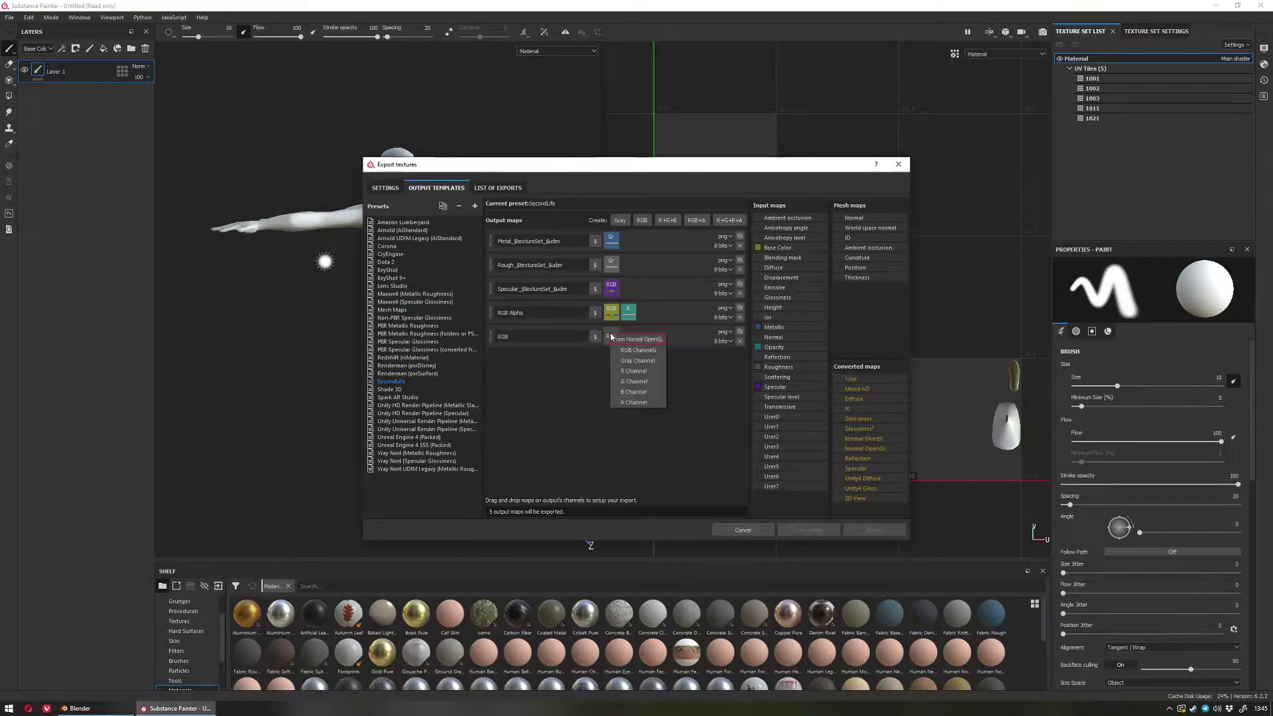
pyautogui.click(656, 351)
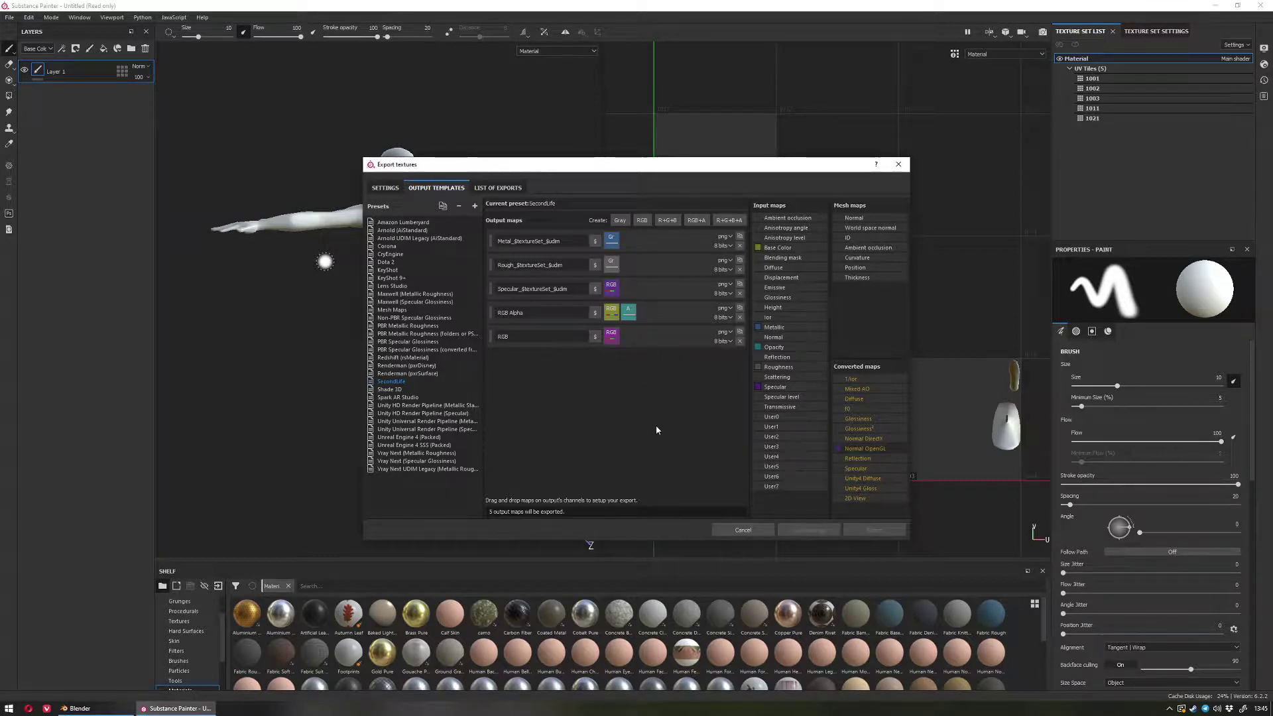
pyautogui.click(534, 337)
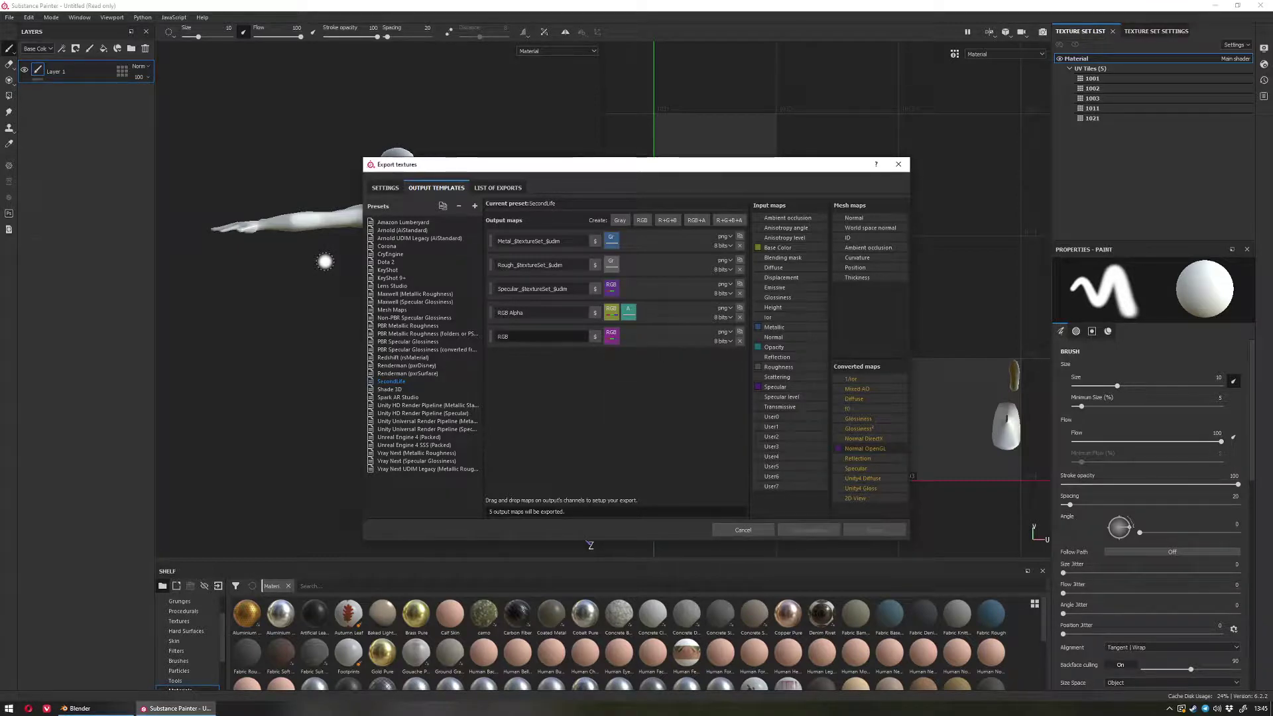
pyautogui.click(586, 439)
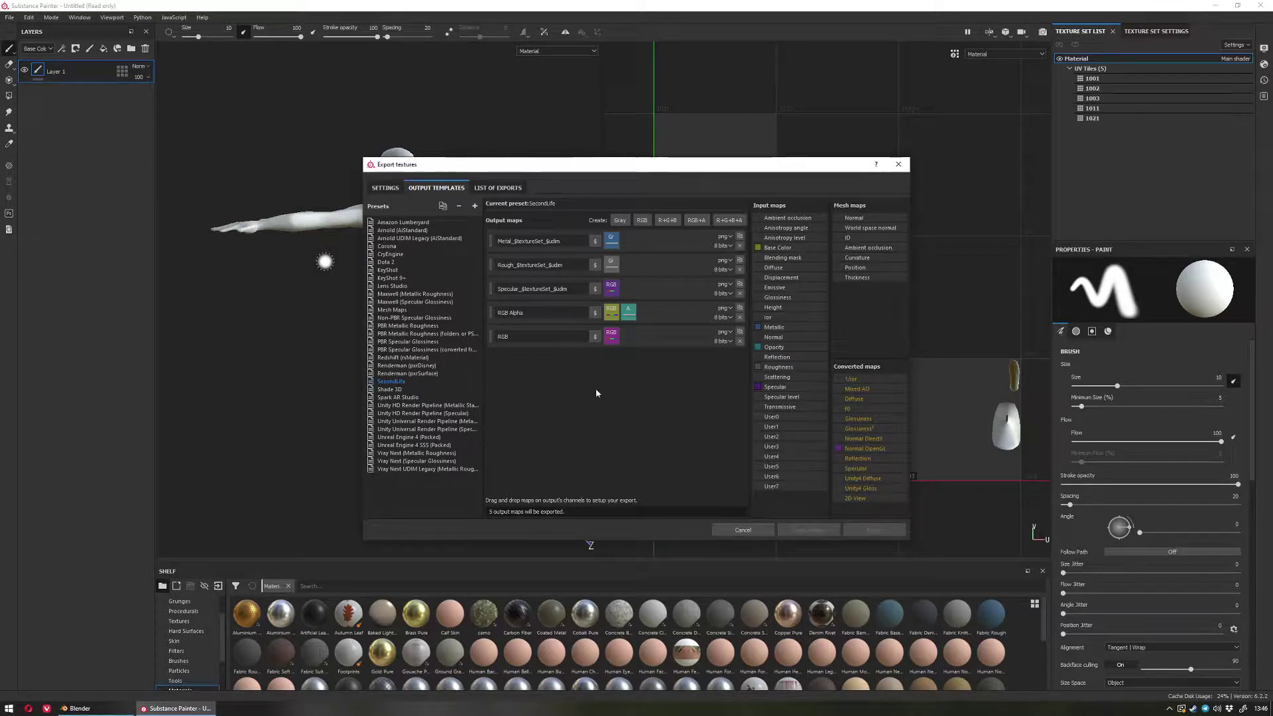
# - Review the available texture sizes and the output directory in the general export parameters, and close the export window without exporting
pyautogui.click(385, 188)
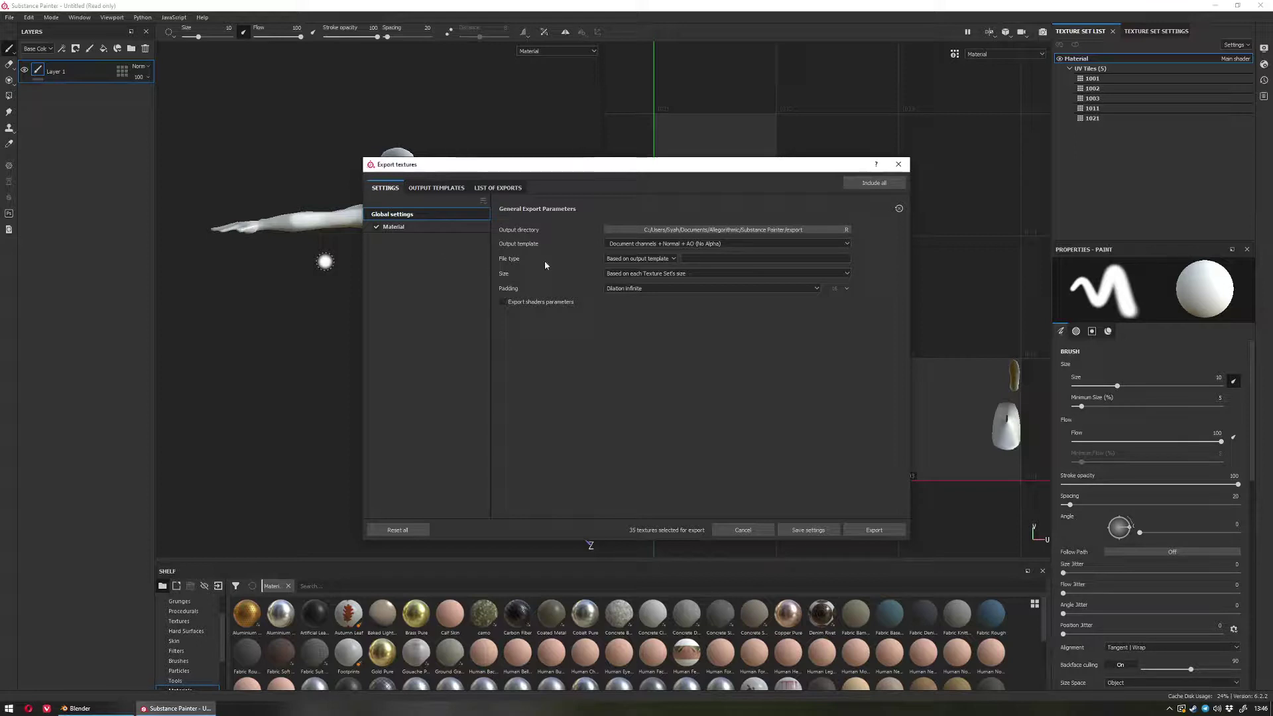
pyautogui.click(758, 273)
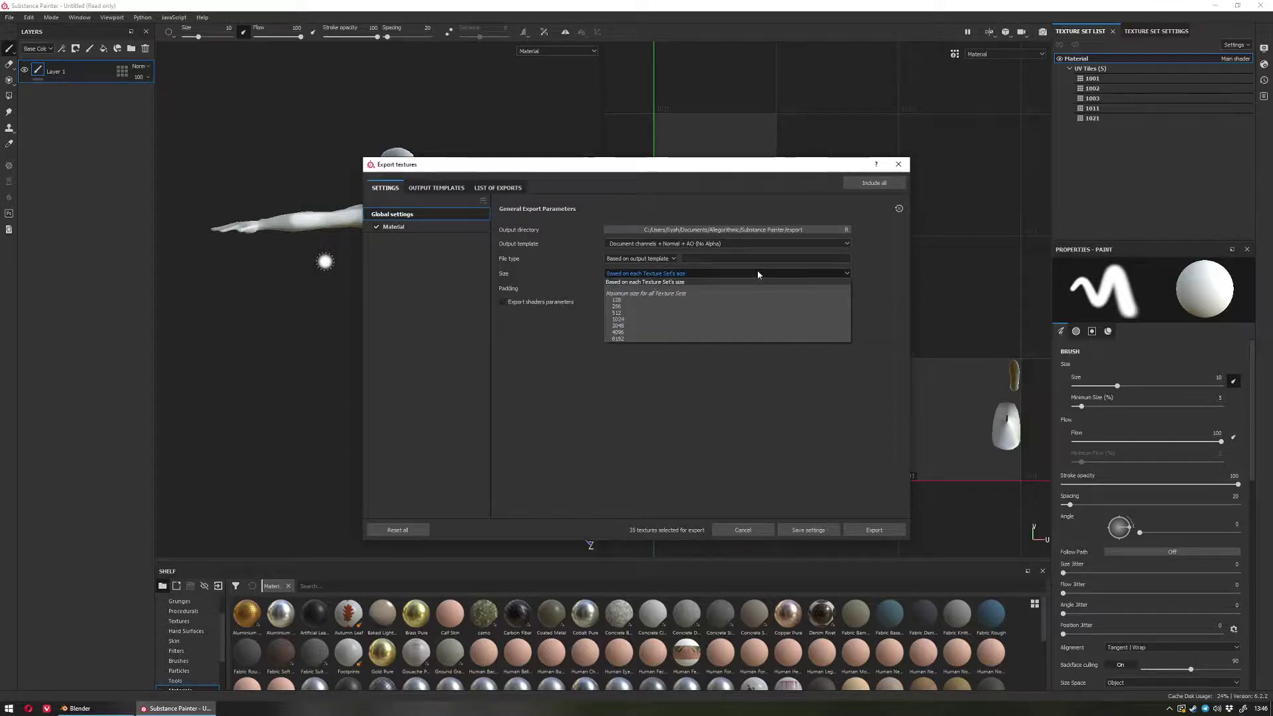
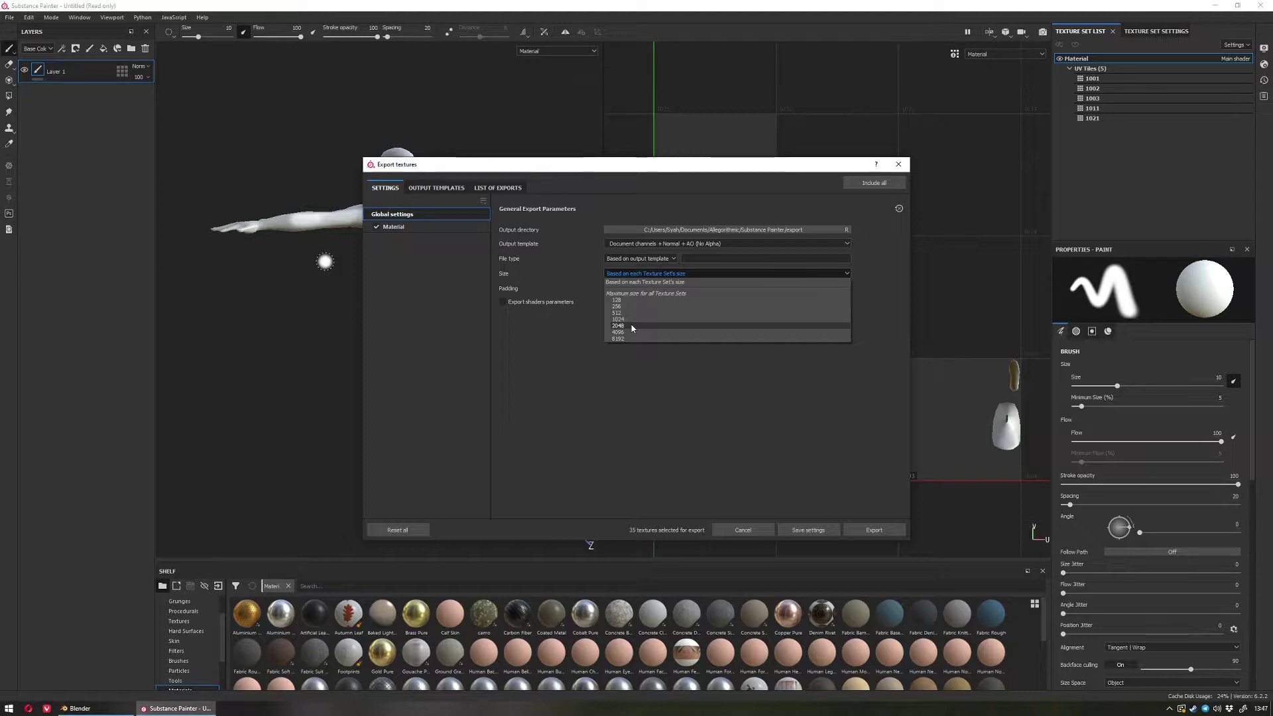
pyautogui.click(603, 411)
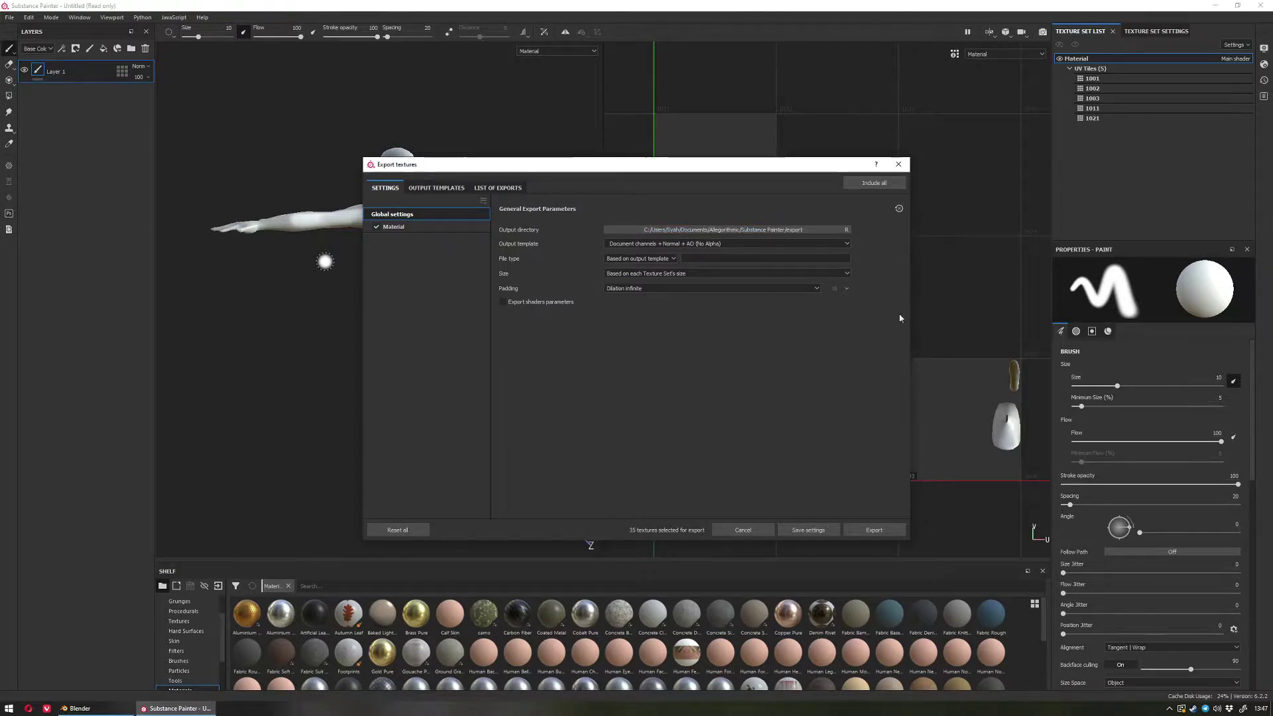
pyautogui.click(706, 229)
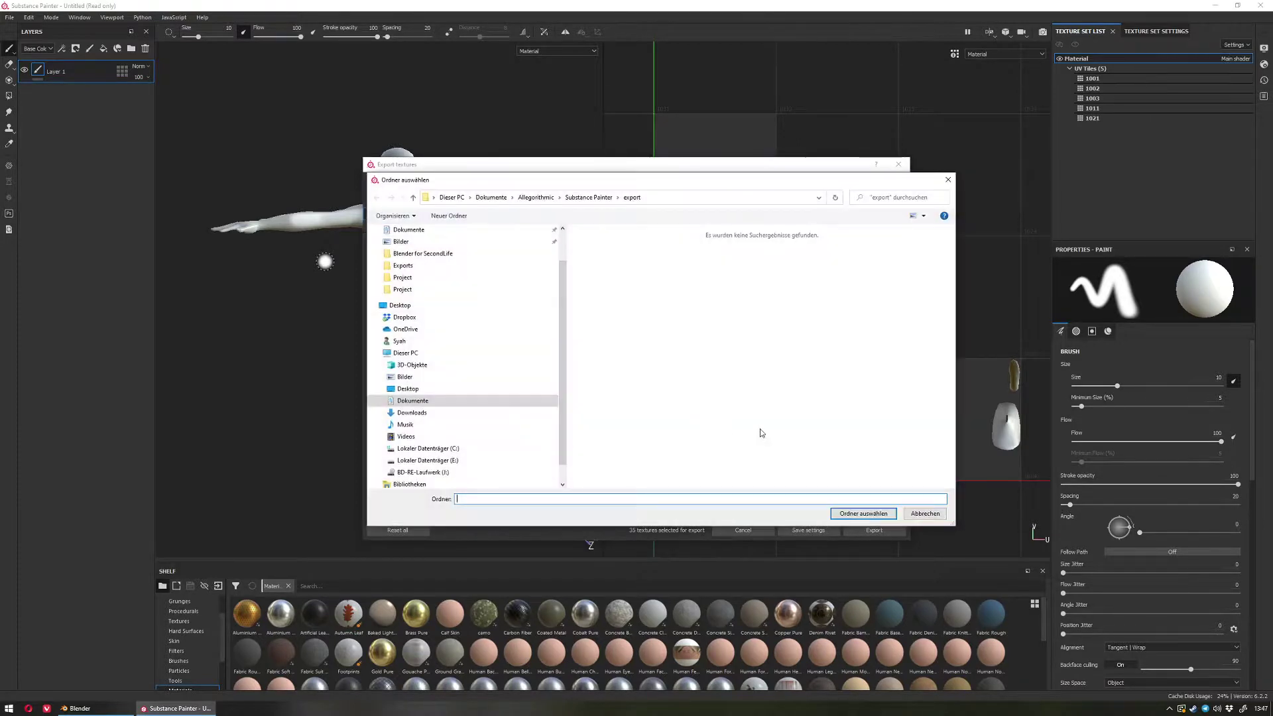
pyautogui.click(947, 179)
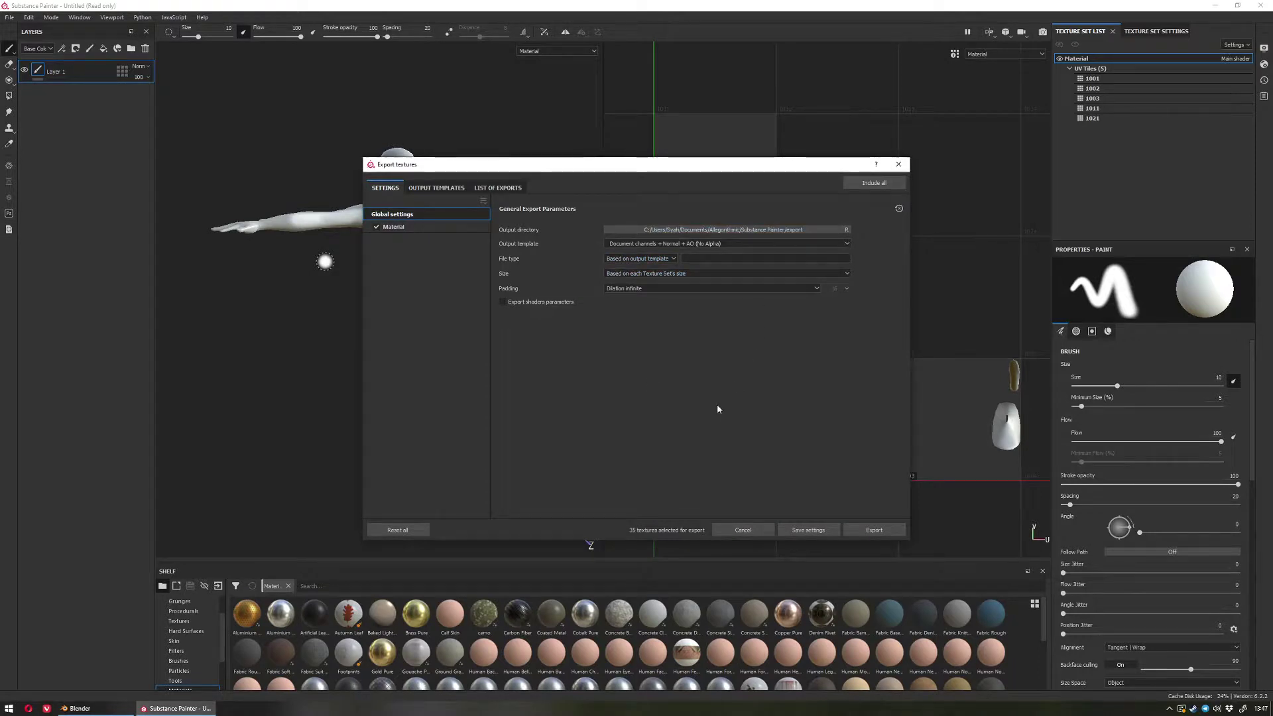
pyautogui.click(749, 529)
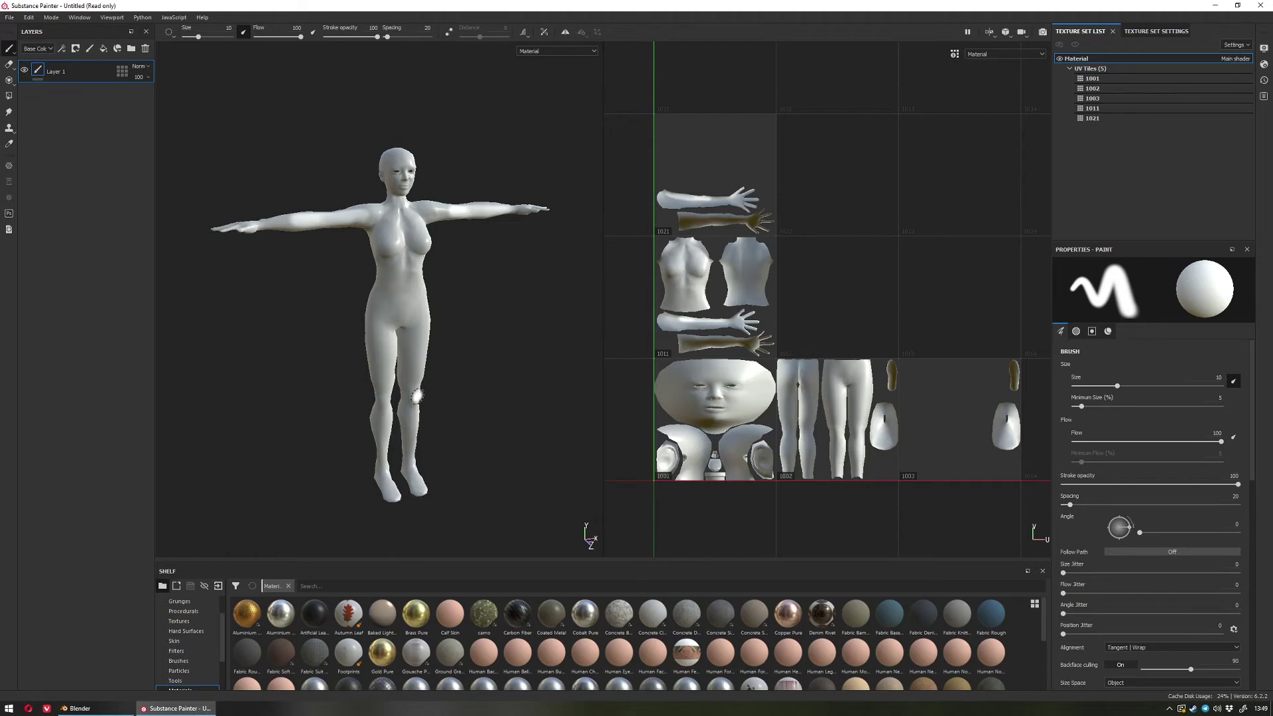
# - Reduce the brush size to 1.11 and paint "Bye Bye!" in two lines across the front of the avatar's belly and hips
pyautogui.keyDown('alt'); pyautogui.moveTo(425, 277); pyautogui.dragTo(410, 243); pyautogui.keyUp('alt')
pyautogui.keyDown('alt'); pyautogui.scroll(-2, 410, 292); pyautogui.keyUp('alt')
pyautogui.keyDown('alt'); pyautogui.scroll(6, 410, 293); pyautogui.keyUp('alt')
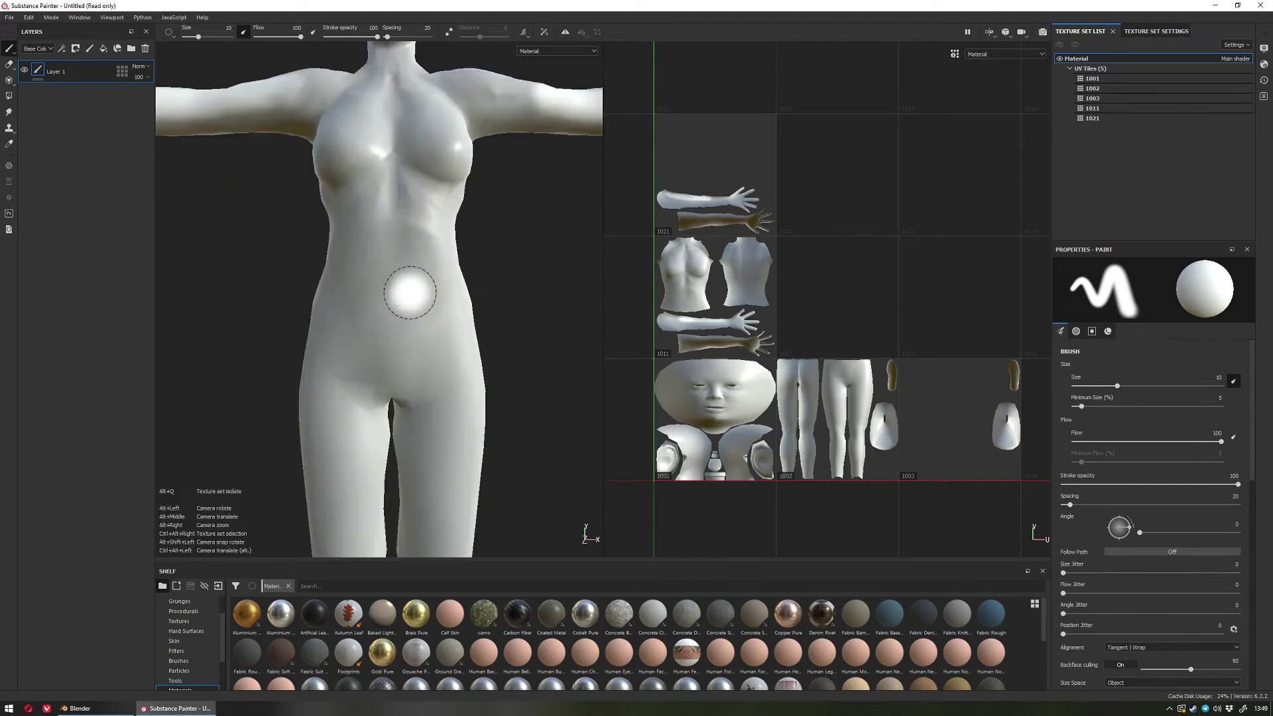
pyautogui.keyDown('alt'); pyautogui.scroll(1, 410, 292); pyautogui.keyUp('alt')
pyautogui.keyDown('ctrl'); pyautogui.moveTo(398, 271); pyautogui.dragTo(348, 271, button='right'); pyautogui.keyUp('ctrl')
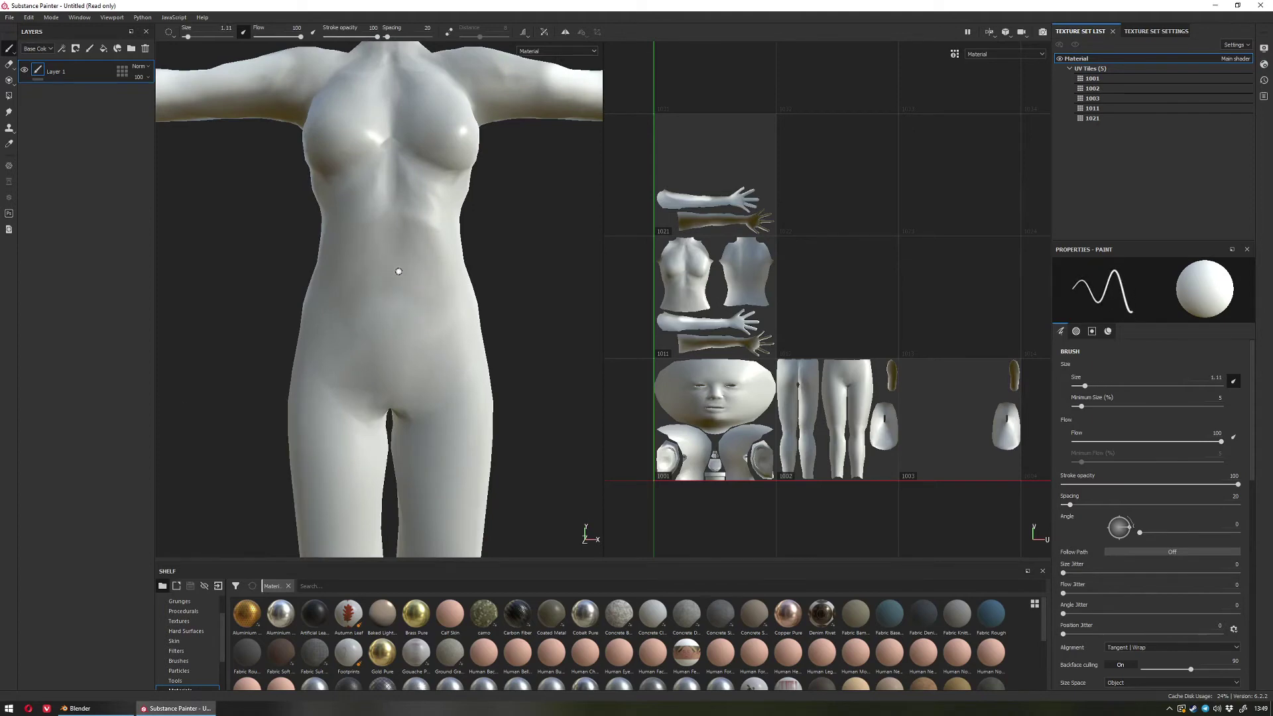
pyautogui.moveTo(343, 224)
pyautogui.mouseDown()
pyautogui.moveTo(361, 226)
pyautogui.moveTo(339, 252)
pyautogui.moveTo(438, 263)
pyautogui.moveTo(416, 278)
pyautogui.moveTo(448, 282)
pyautogui.mouseUp()
pyautogui.moveTo(336, 296); pyautogui.dragTo(332, 318)
pyautogui.moveTo(334, 294)
pyautogui.mouseDown()
pyautogui.moveTo(357, 306)
pyautogui.moveTo(327, 325)
pyautogui.mouseUp()
pyautogui.moveTo(399, 311)
pyautogui.mouseDown()
pyautogui.moveTo(363, 343)
pyautogui.moveTo(379, 319)
pyautogui.mouseUp()
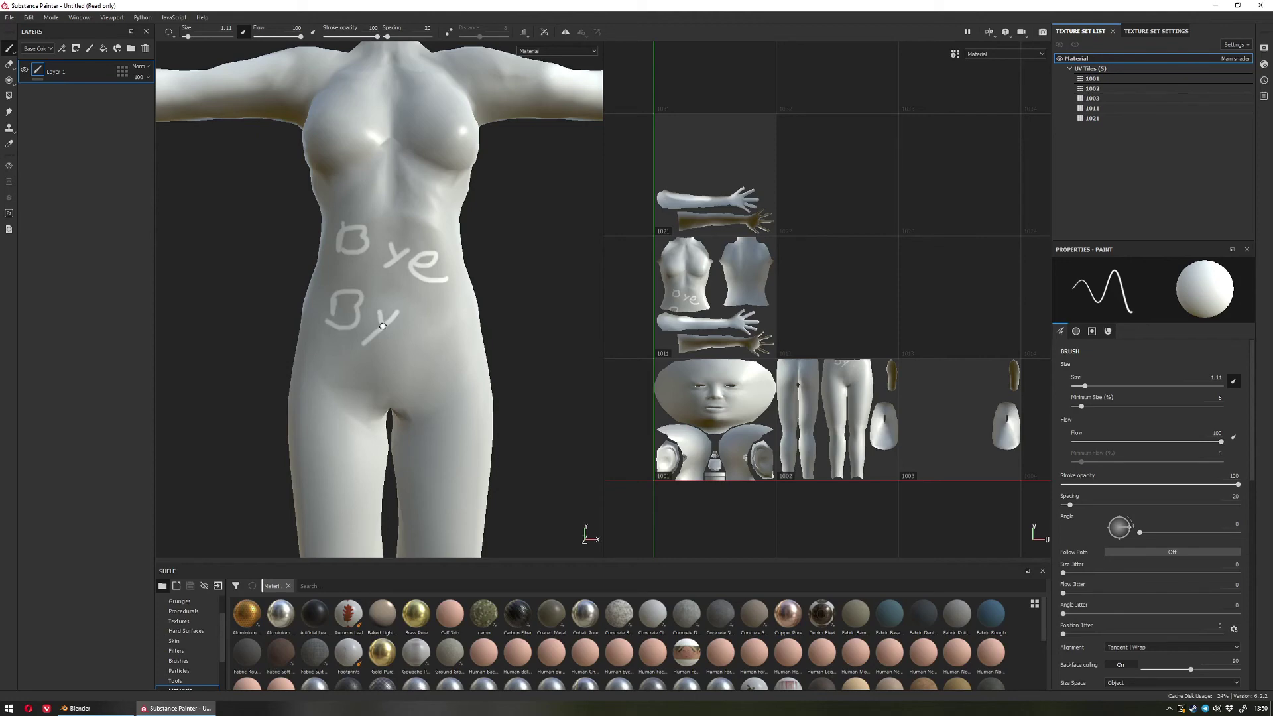
pyautogui.moveTo(411, 336); pyautogui.dragTo(425, 361)
pyautogui.moveTo(456, 310)
pyautogui.mouseDown()
pyautogui.moveTo(439, 398)
pyautogui.moveTo(442, 387)
pyautogui.mouseUp()
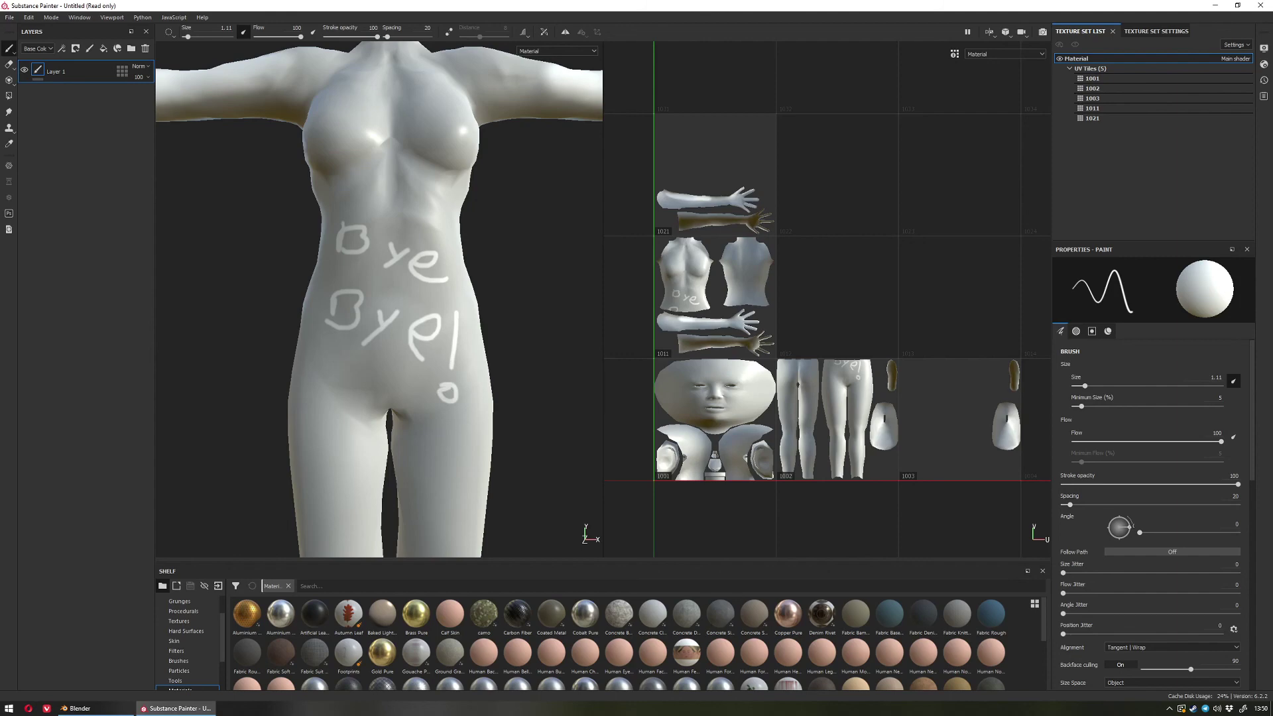